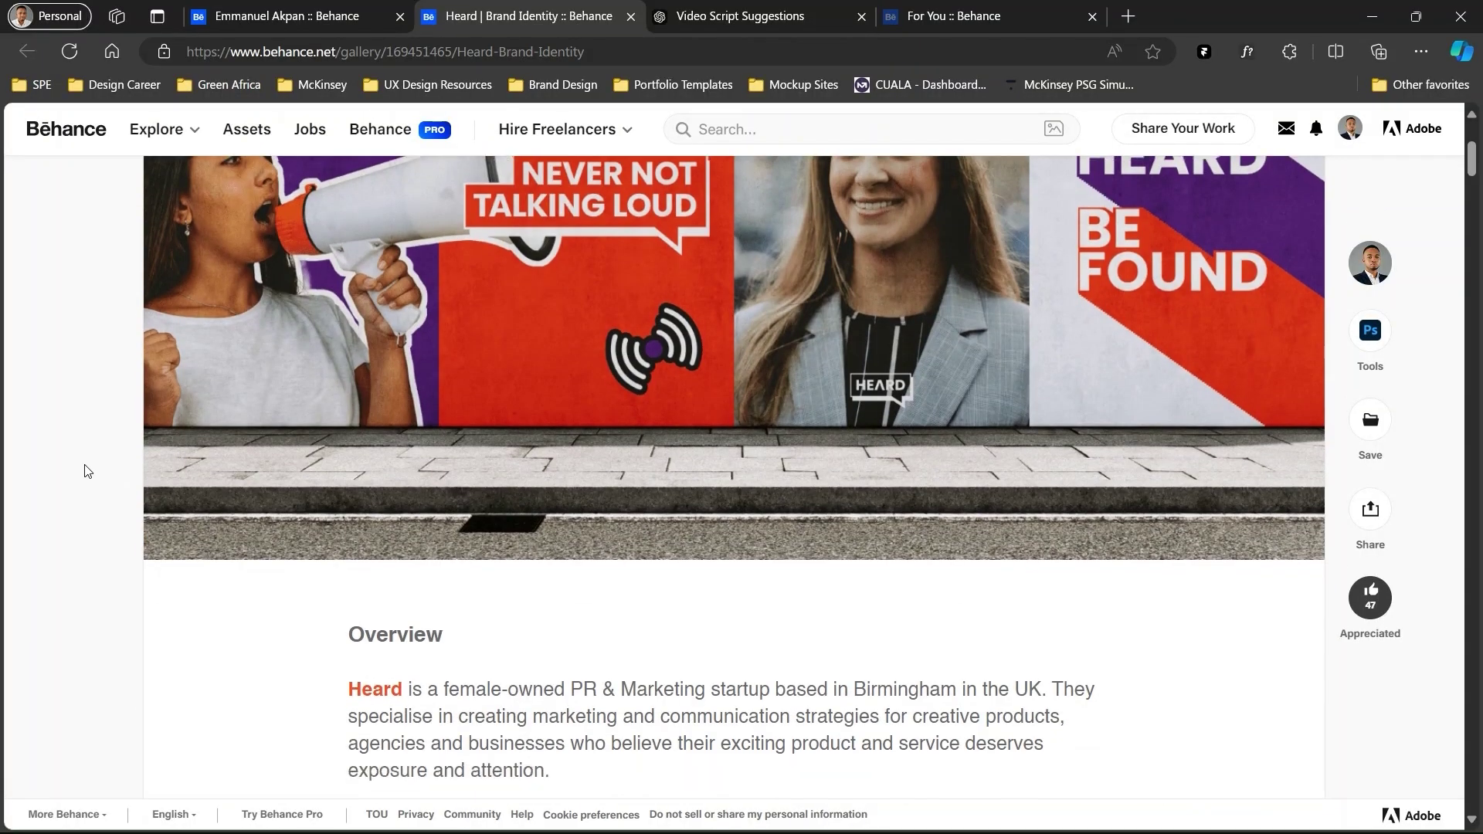
Step: Scroll down through the Heard | Brand Identity project page on Behance
{"action": "scroll", "coordinate": [85, 471], "scroll_direction": "down", "scroll_amount": 10}
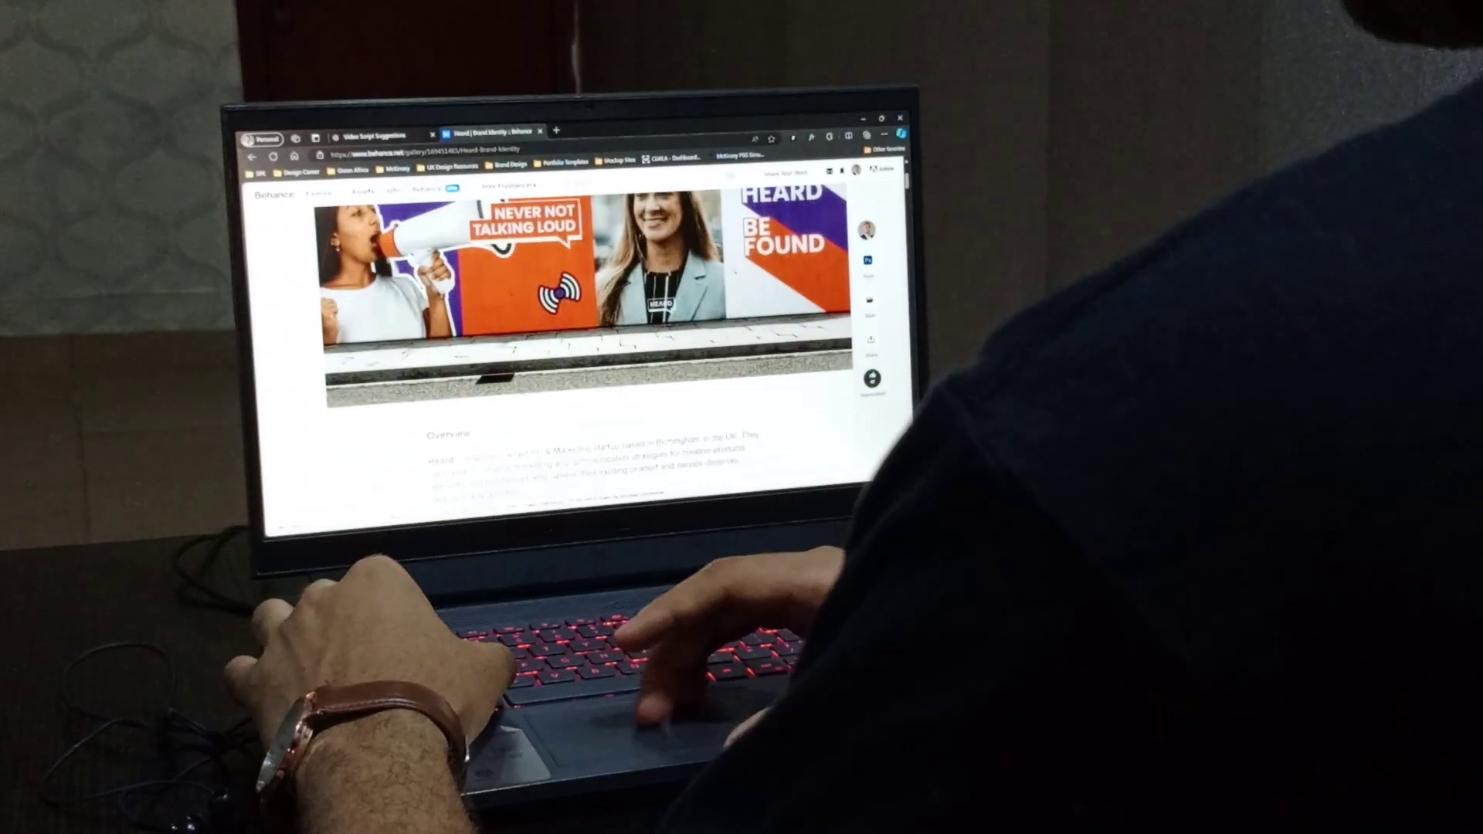
{"action": "scroll", "coordinate": [587, 347], "scroll_direction": "down", "scroll_amount": 10}
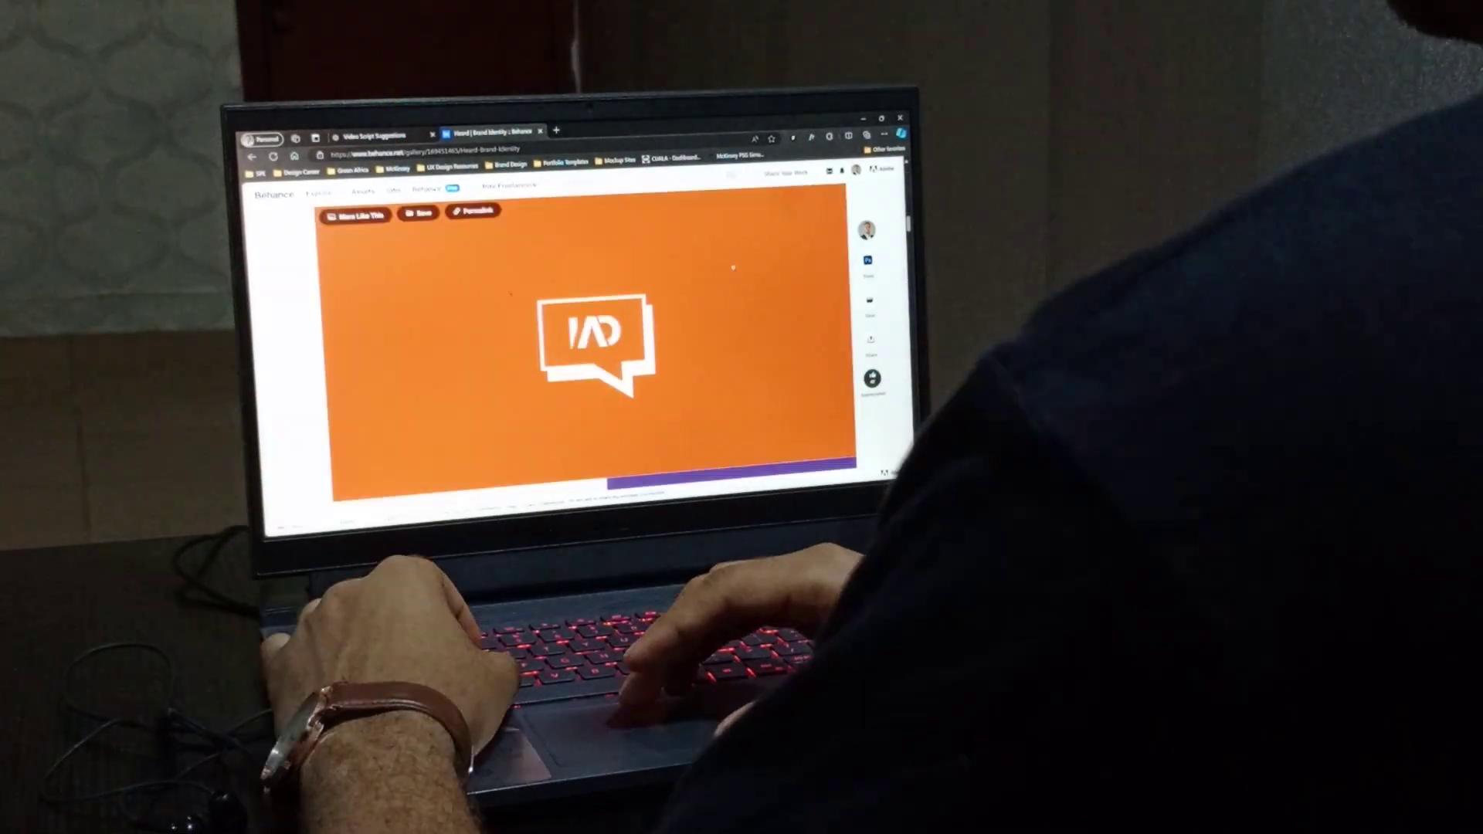
{"action": "scroll", "coordinate": [733, 267], "scroll_direction": "down", "scroll_amount": 5}
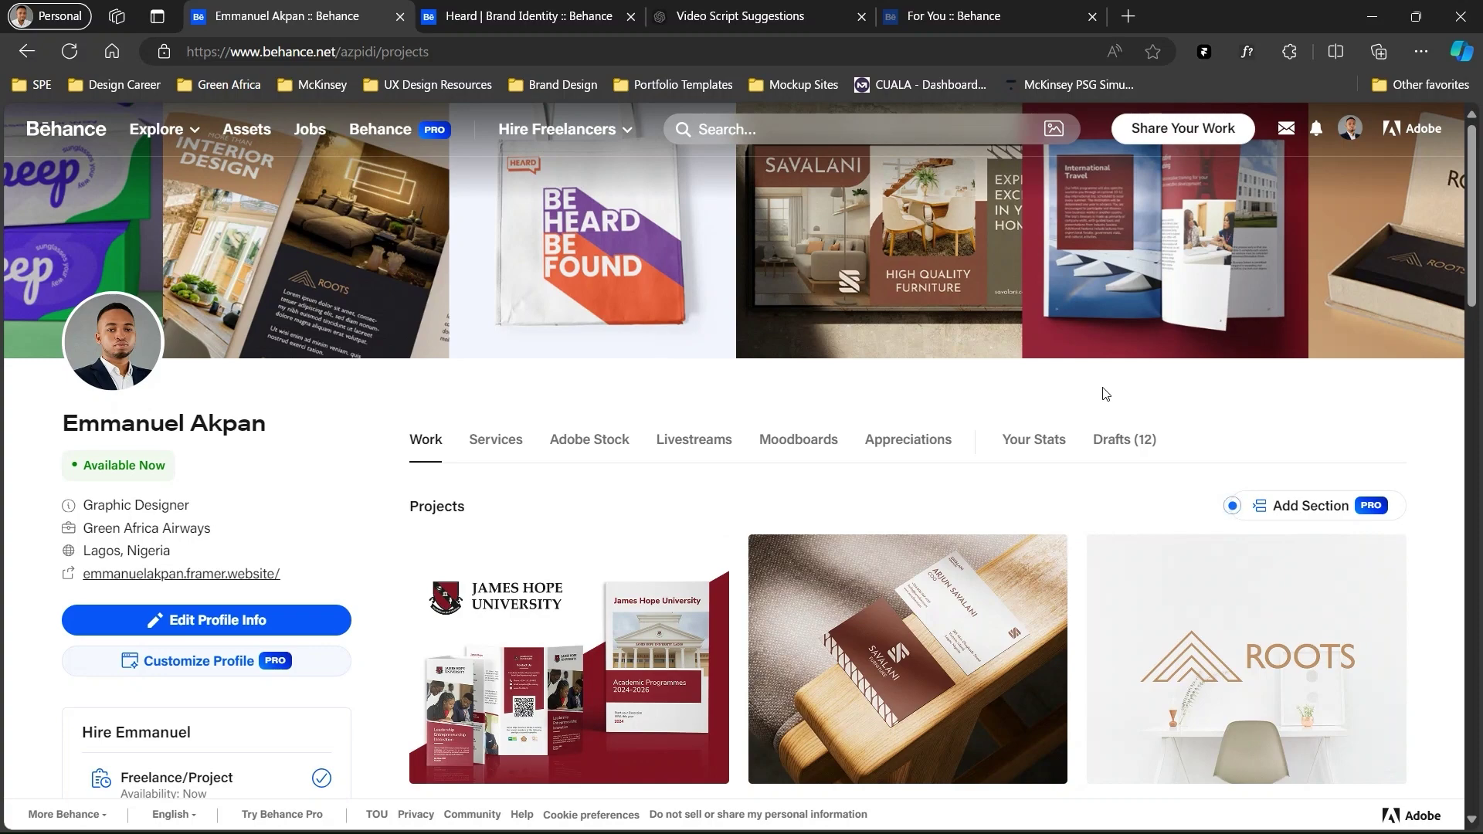
{"action": "scroll", "coordinate": [1106, 394], "scroll_direction": "down", "scroll_amount": 3}
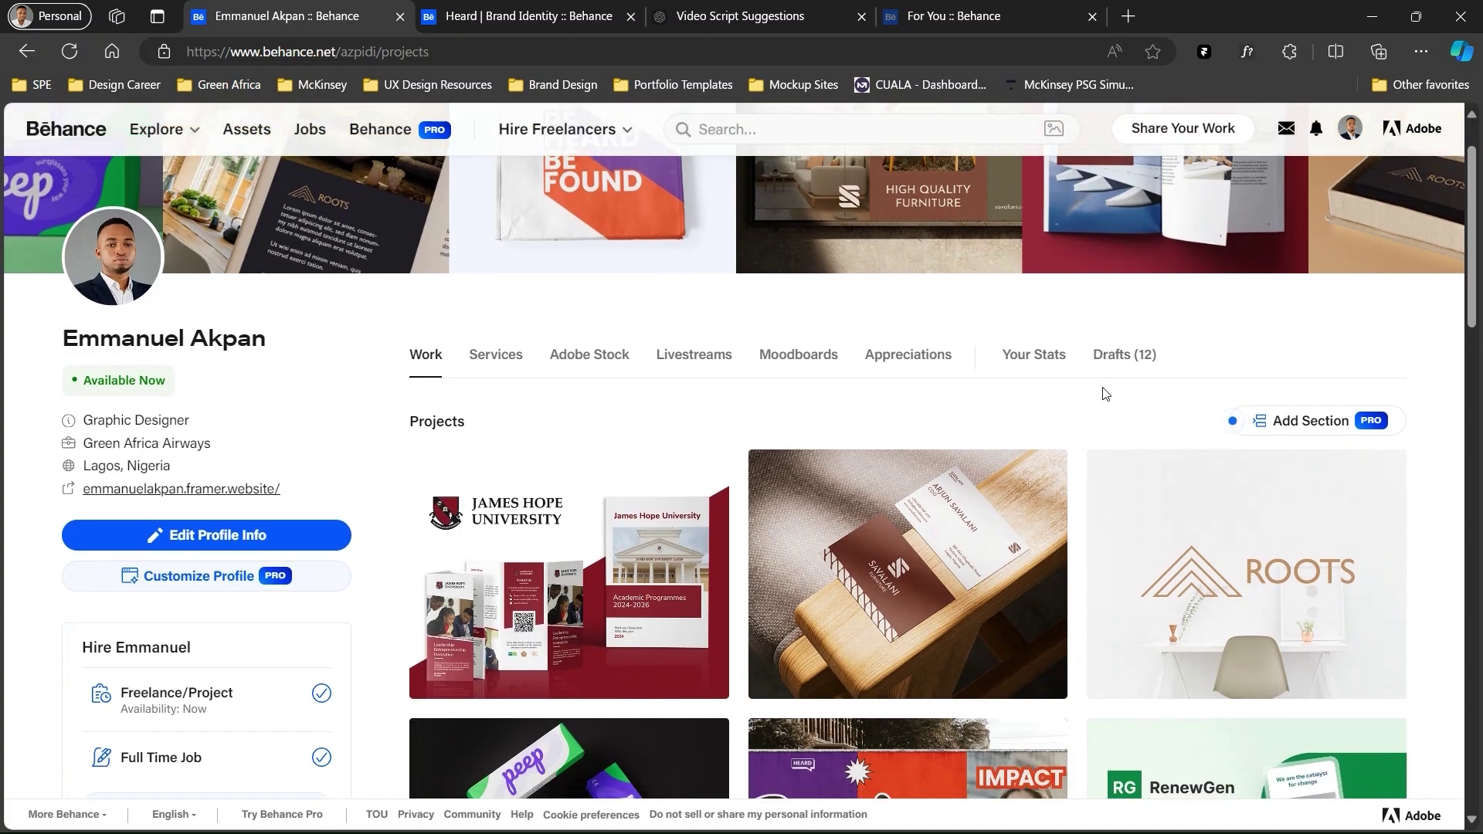
{"action": "scroll", "coordinate": [1106, 394], "scroll_direction": "down", "scroll_amount": 1}
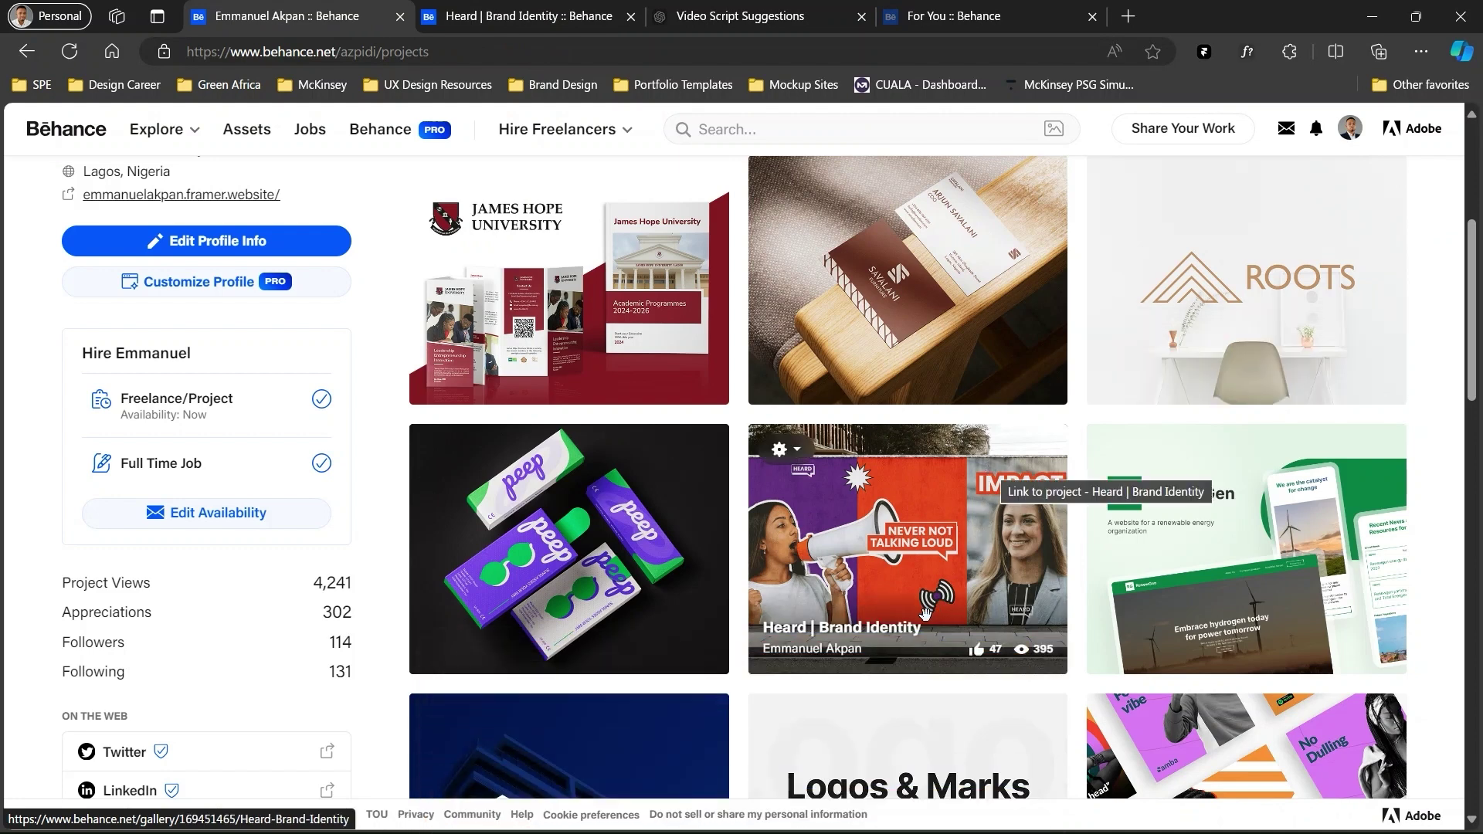
{"action": "left_click", "coordinate": [866, 577]}
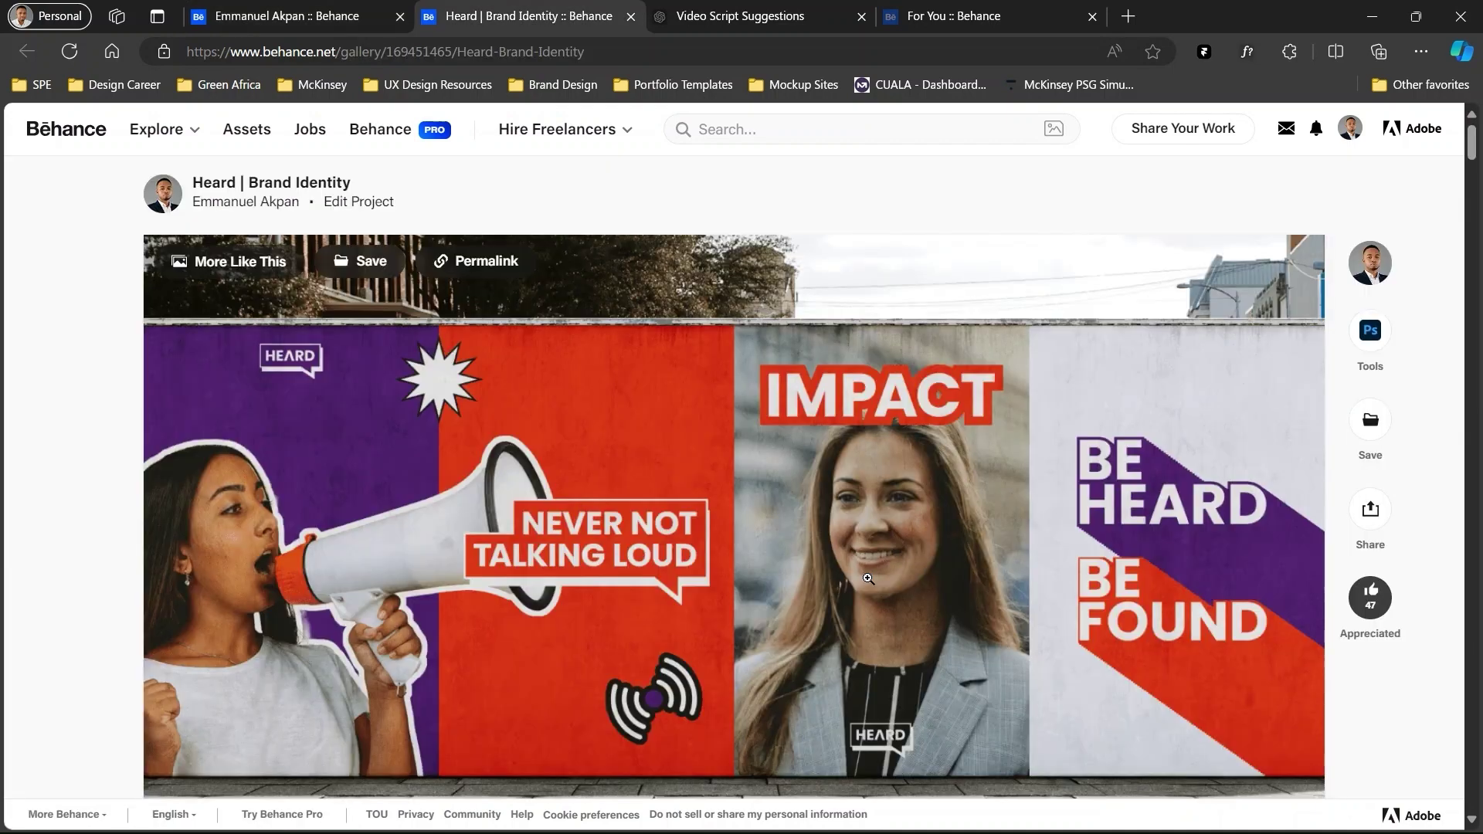
{"action": "scroll", "coordinate": [869, 579], "scroll_direction": "down", "scroll_amount": 15}
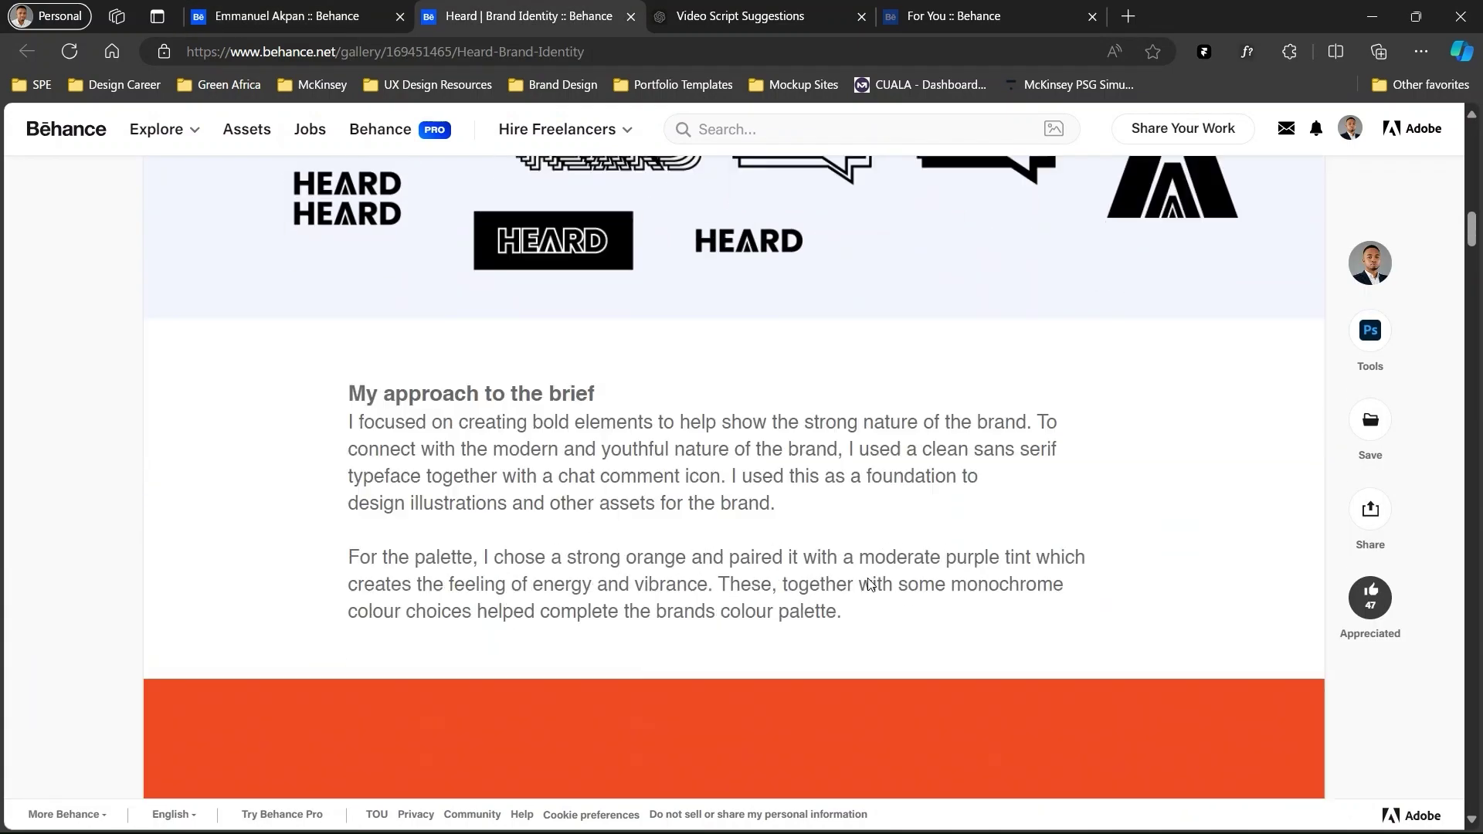
{"action": "scroll", "coordinate": [867, 579], "scroll_direction": "down", "scroll_amount": 15}
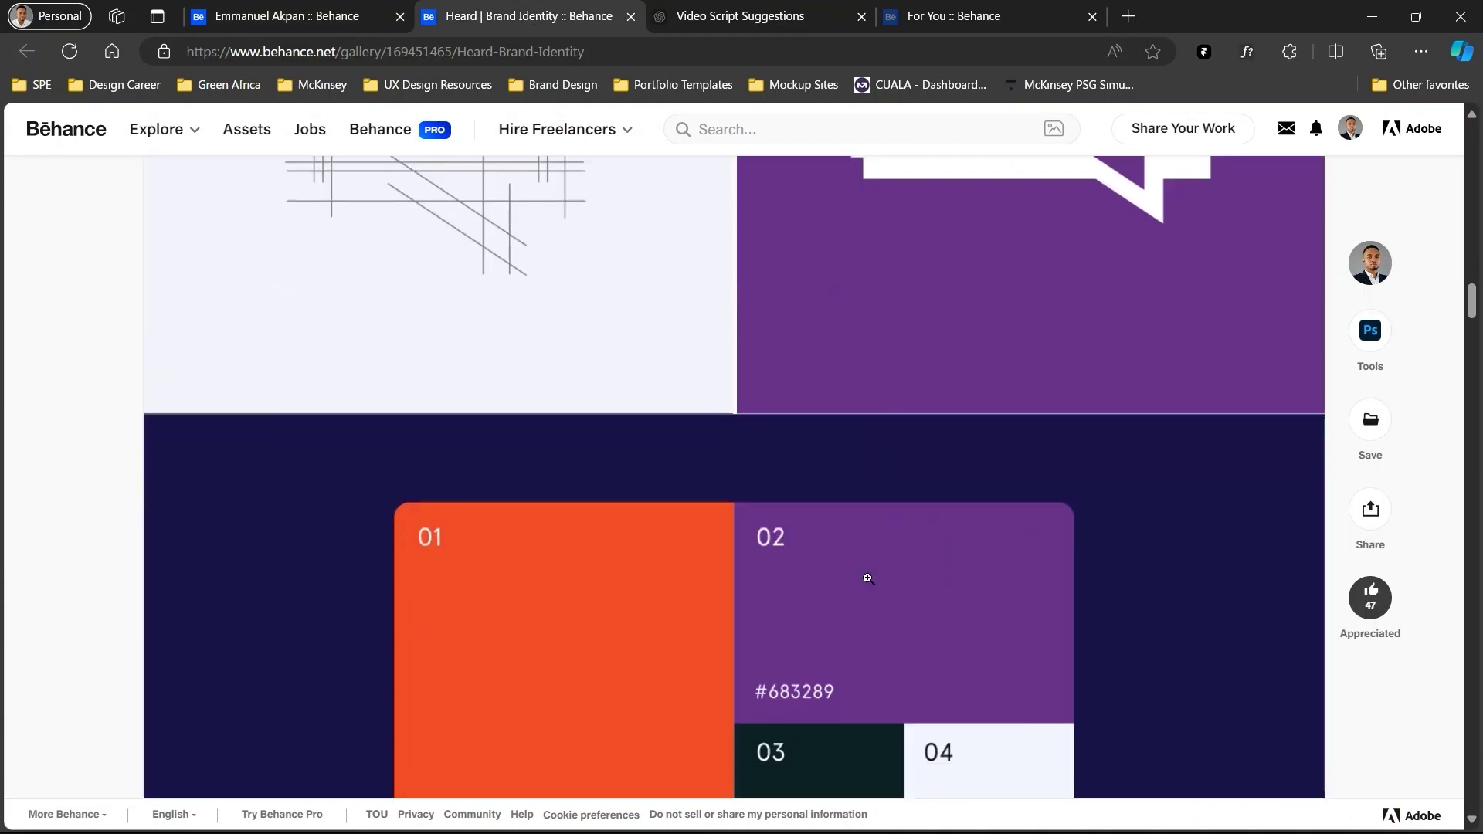
{"action": "scroll", "coordinate": [867, 579], "scroll_direction": "down", "scroll_amount": 15}
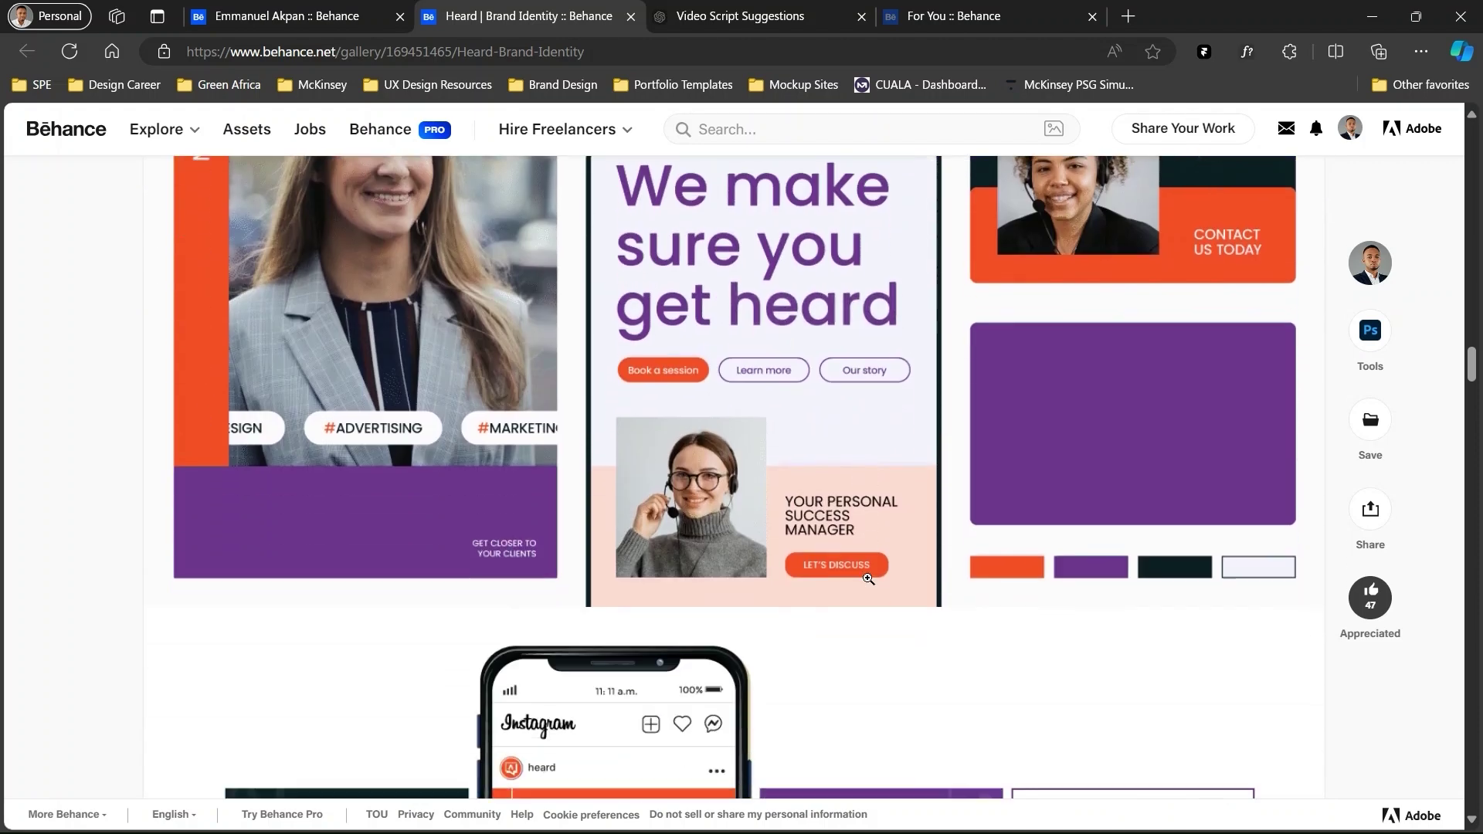
{"action": "scroll", "coordinate": [868, 579], "scroll_direction": "down", "scroll_amount": 10}
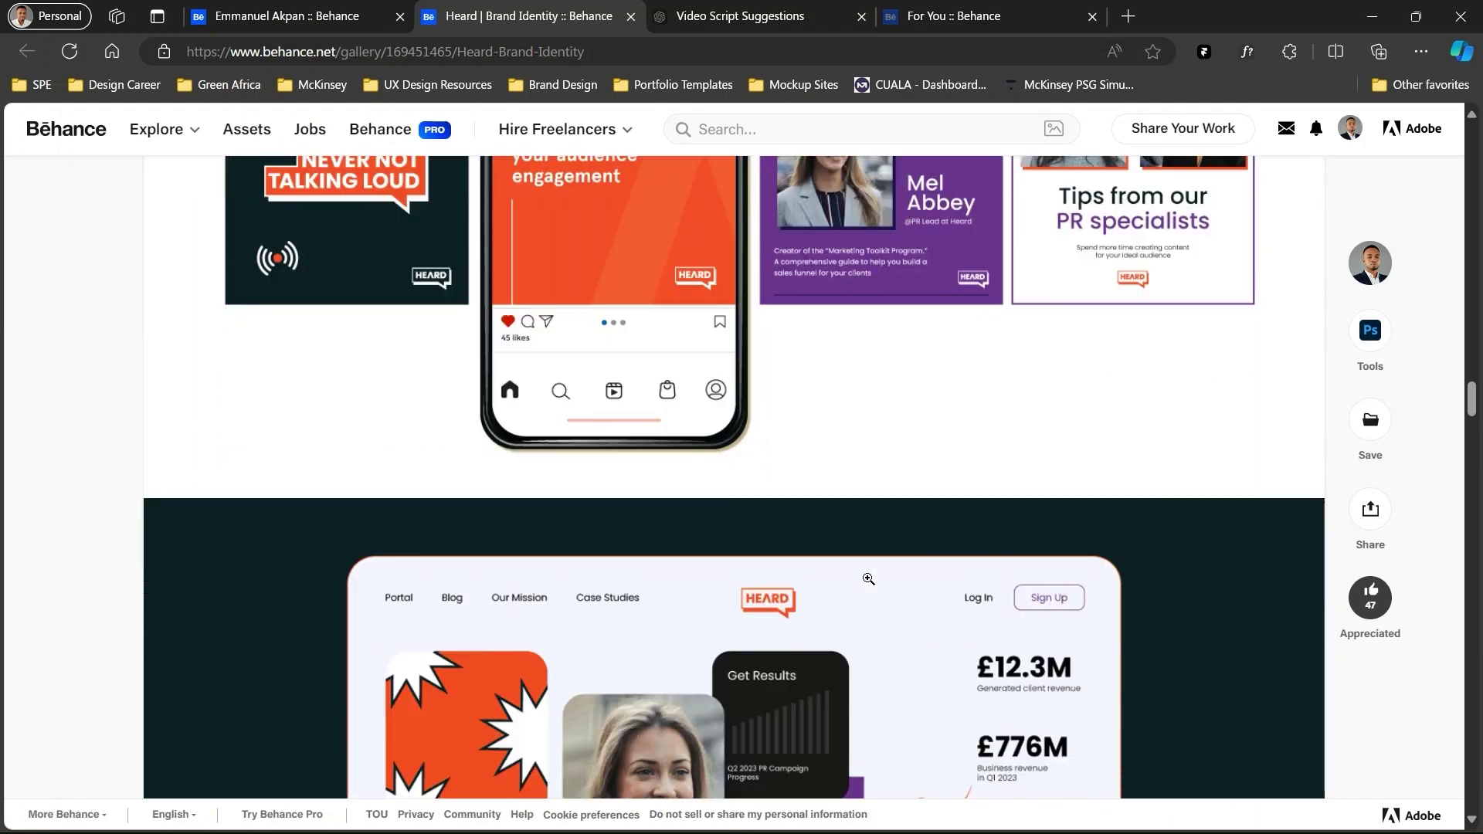
{"action": "scroll", "coordinate": [869, 579], "scroll_direction": "down", "scroll_amount": 10}
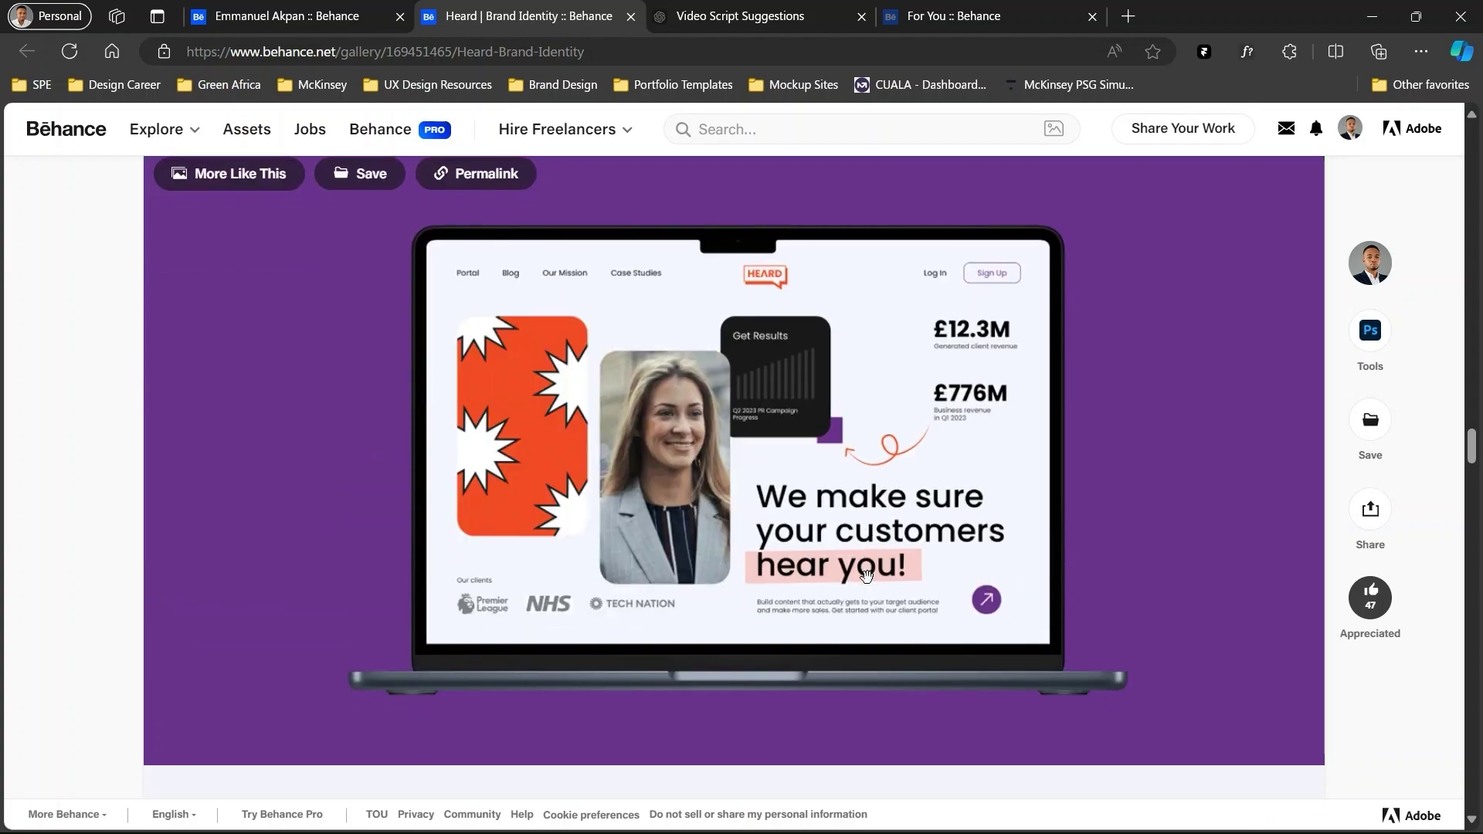
{"action": "key", "text": "ctrl+shift+Tab"}
{"action": "scroll", "coordinate": [867, 577], "scroll_direction": "up", "scroll_amount": 5}
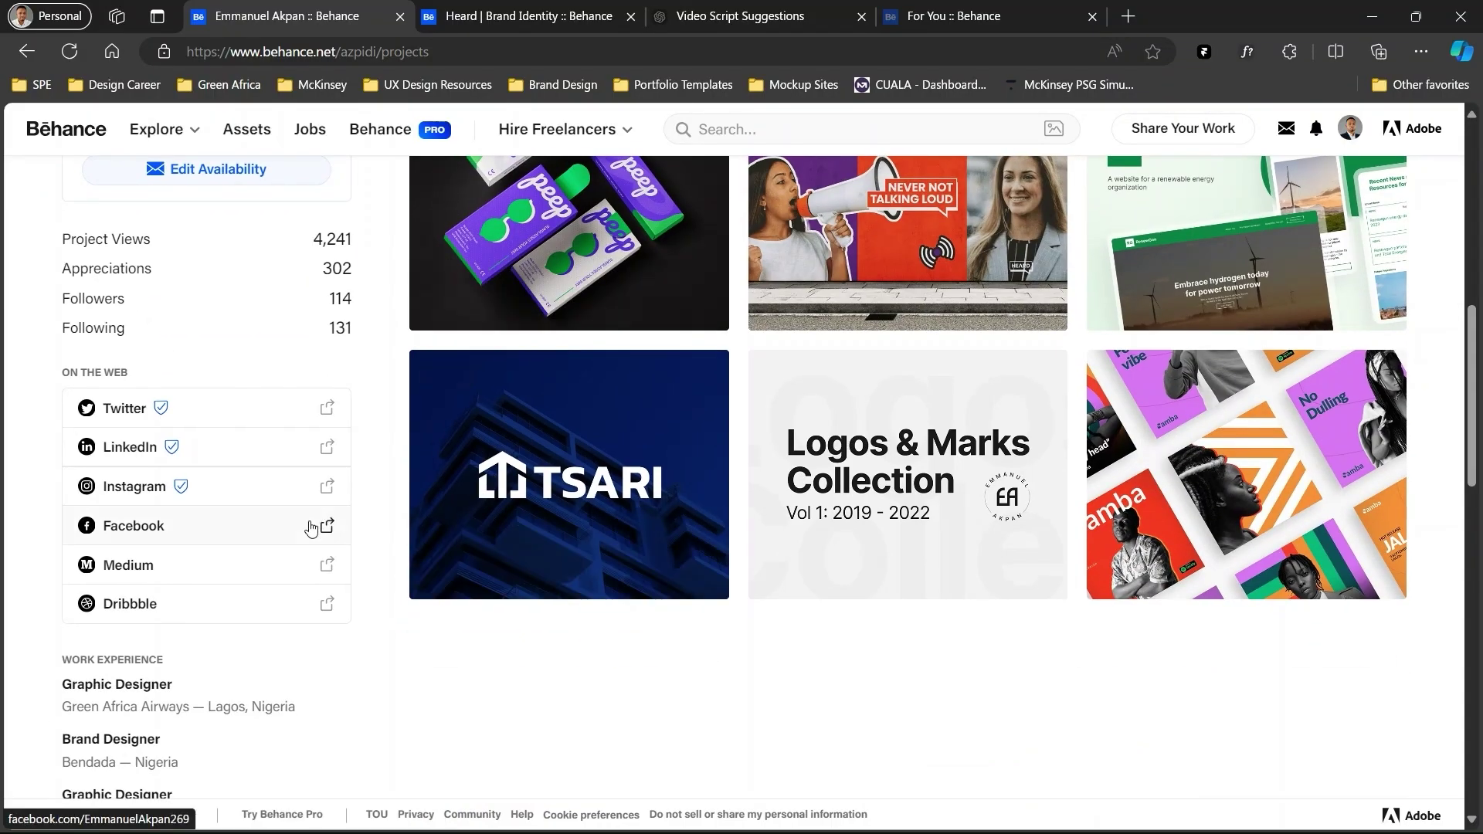
{"action": "scroll", "coordinate": [311, 528], "scroll_direction": "down", "scroll_amount": 3}
Step: Scroll up and down the designer's Behance profile Work grid
{"action": "scroll", "coordinate": [312, 529], "scroll_direction": "up", "scroll_amount": 1}
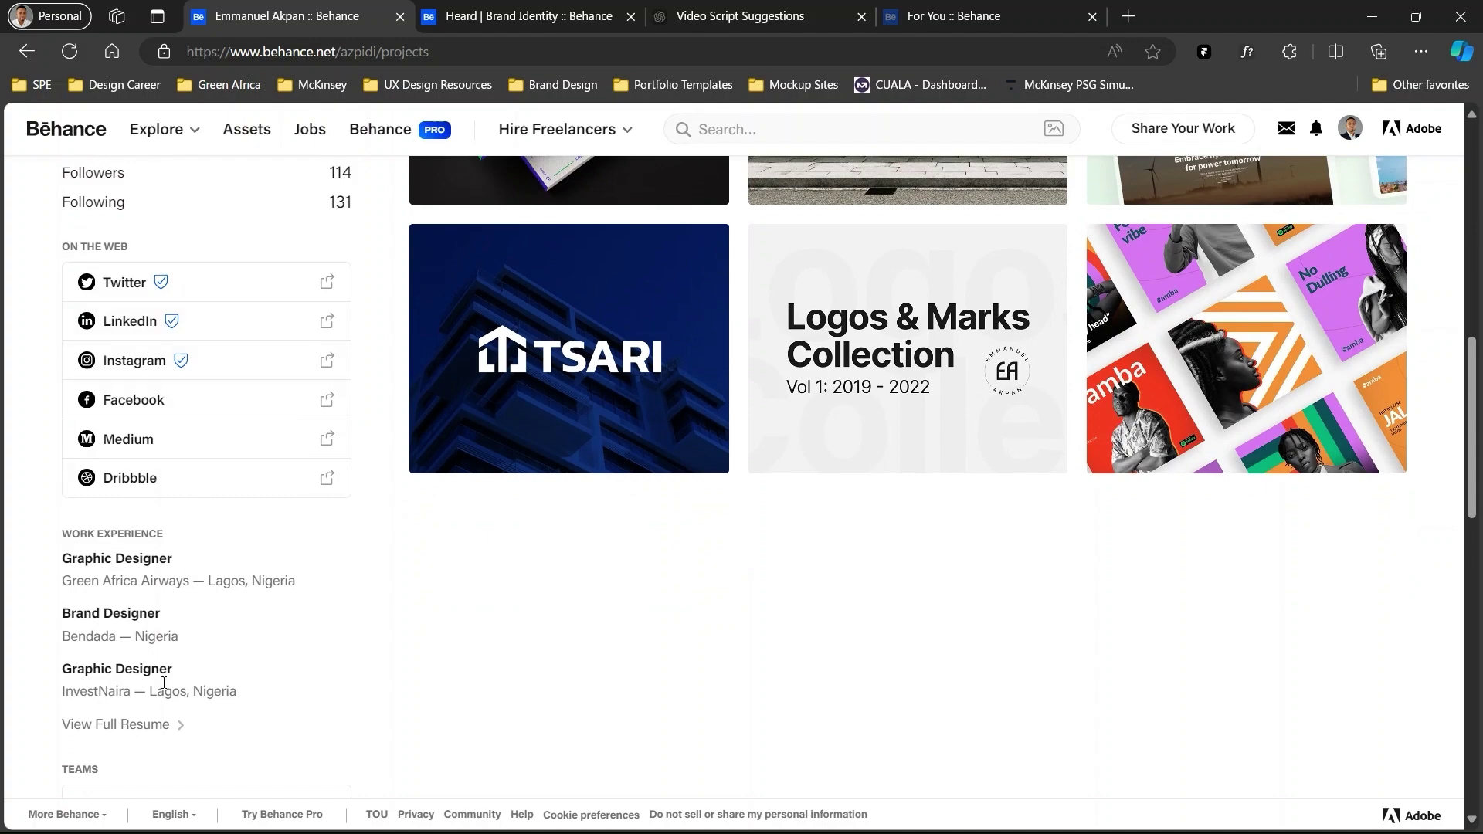
{"action": "scroll", "coordinate": [185, 541], "scroll_direction": "up", "scroll_amount": 10}
{"action": "mouse_move", "coordinate": [607, 280]}
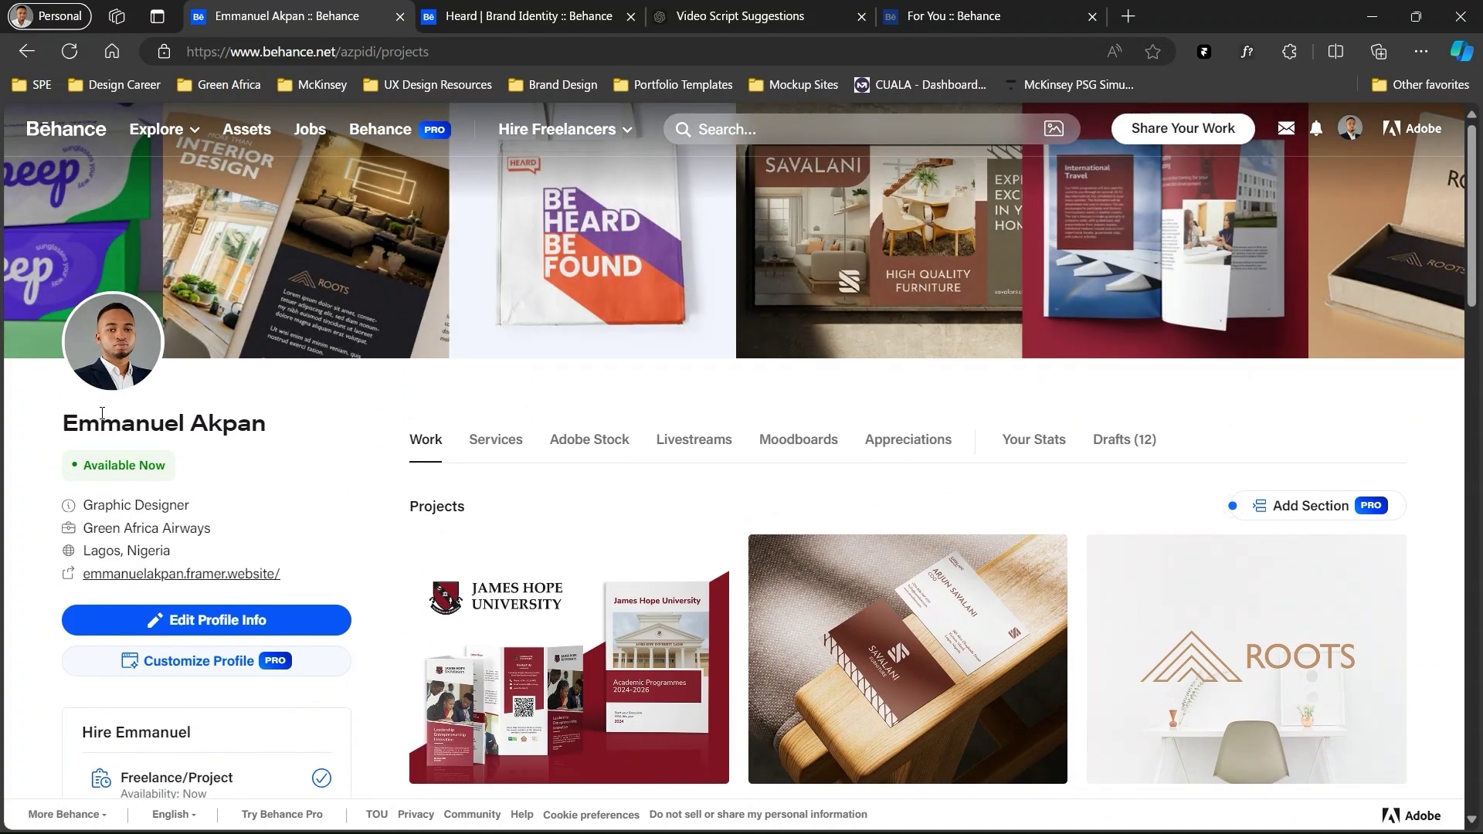
{"action": "scroll", "coordinate": [588, 497], "scroll_direction": "down", "scroll_amount": 3}
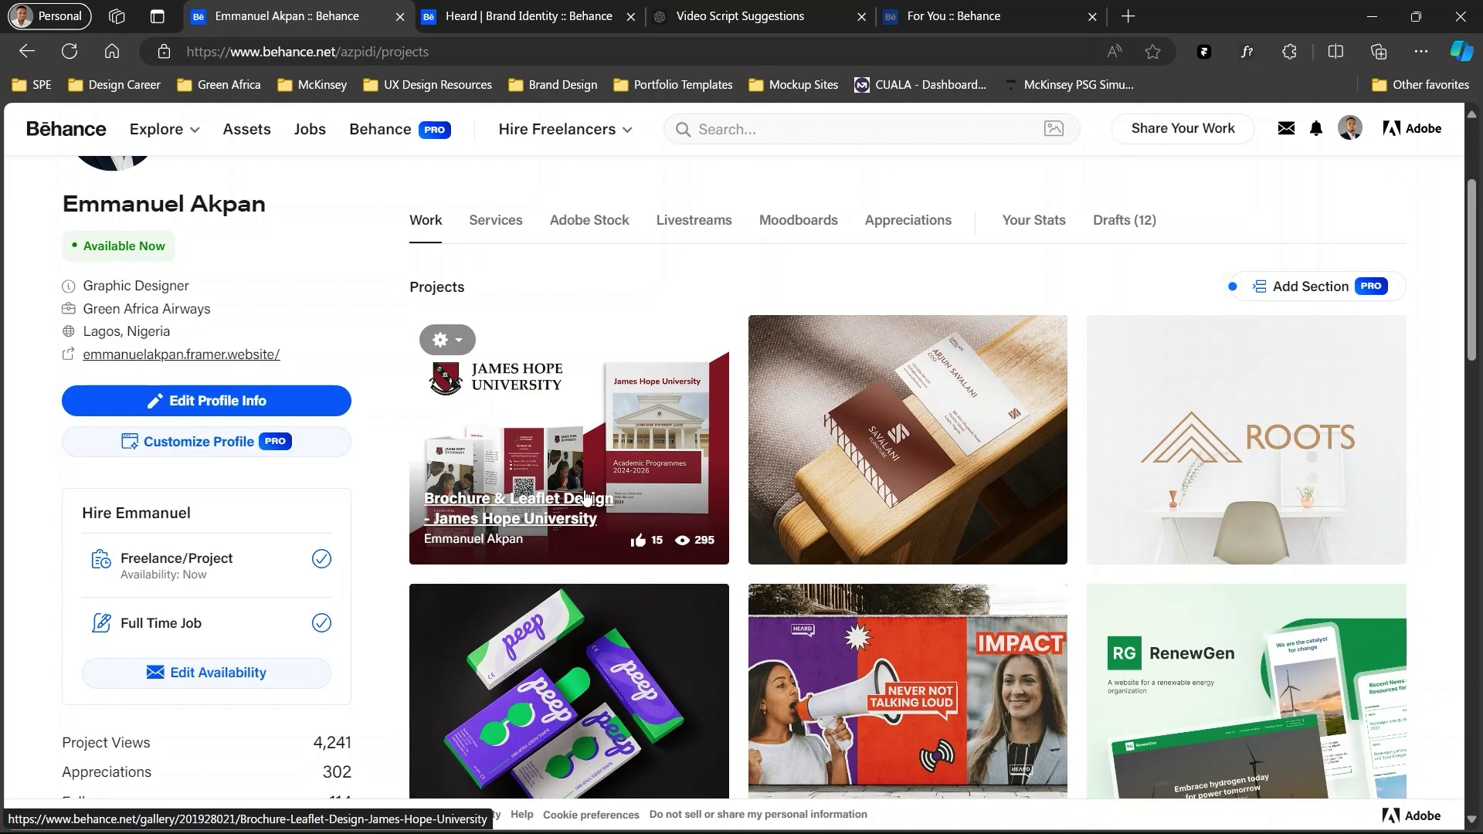
Step: Return to the Heard project tab, then bring Illustrator's Behance Template.ai to the front
{"action": "key", "text": "ctrl+Tab"}
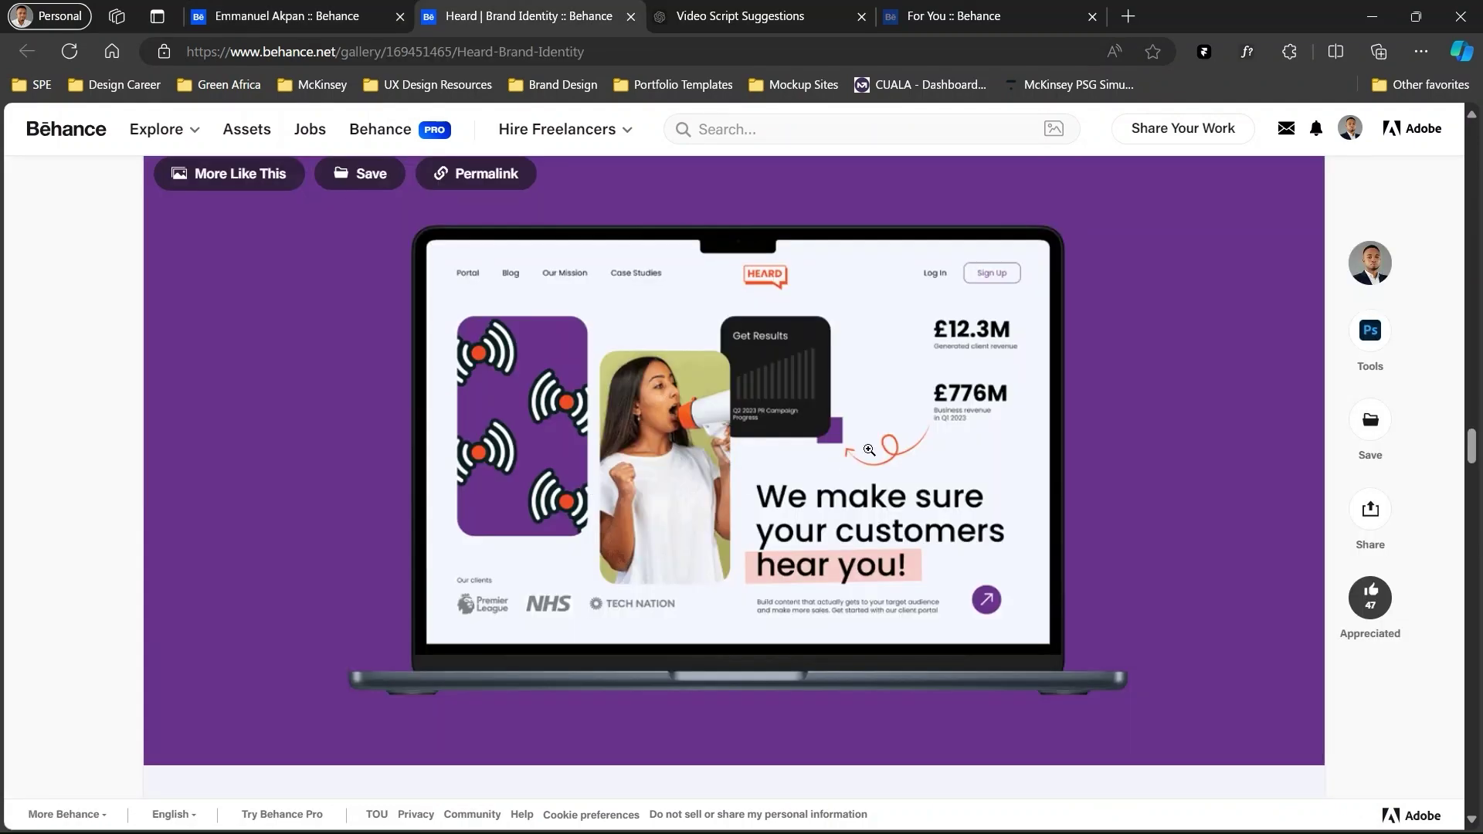
{"action": "scroll", "coordinate": [869, 449], "scroll_direction": "up", "scroll_amount": 15}
{"action": "key", "text": "alt+Tab"}
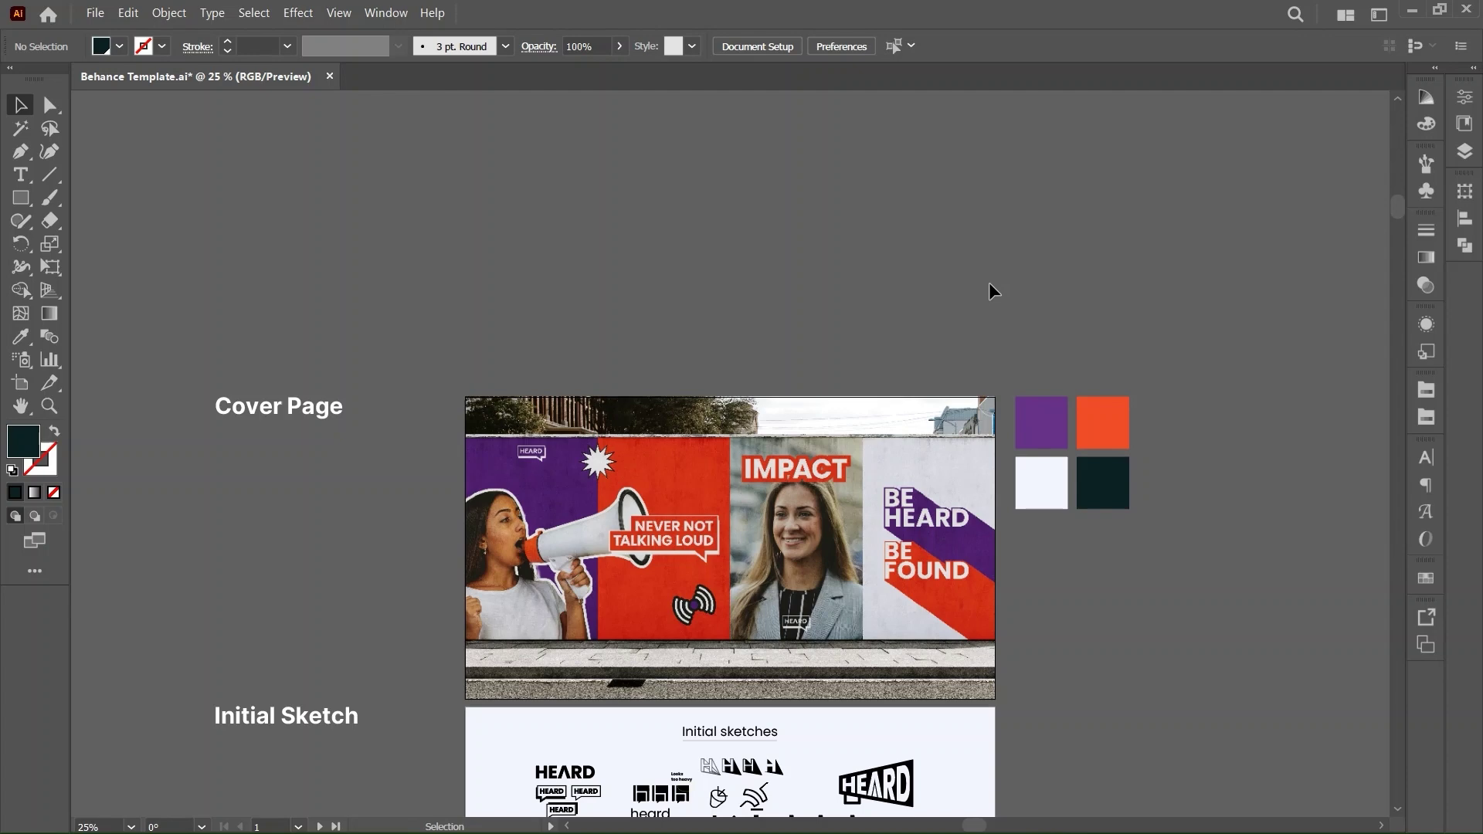
Step: Bring Photoshop's Heard Billboard Mockup 2 Wide.psd to the front and fit it to the window
{"action": "scroll", "coordinate": [993, 291], "scroll_direction": "down", "scroll_amount": 3}
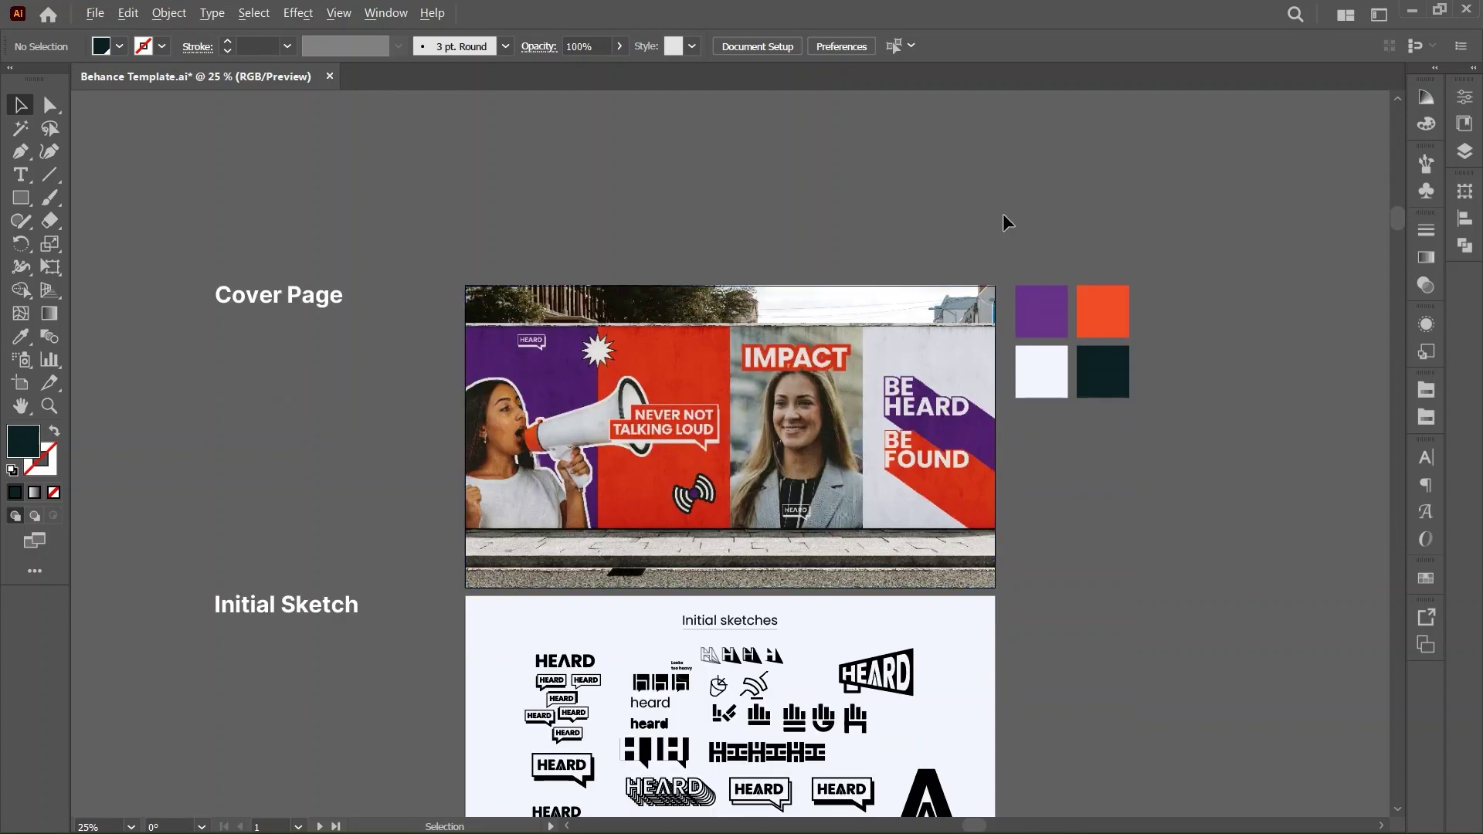
{"action": "key", "text": "alt+Tab"}
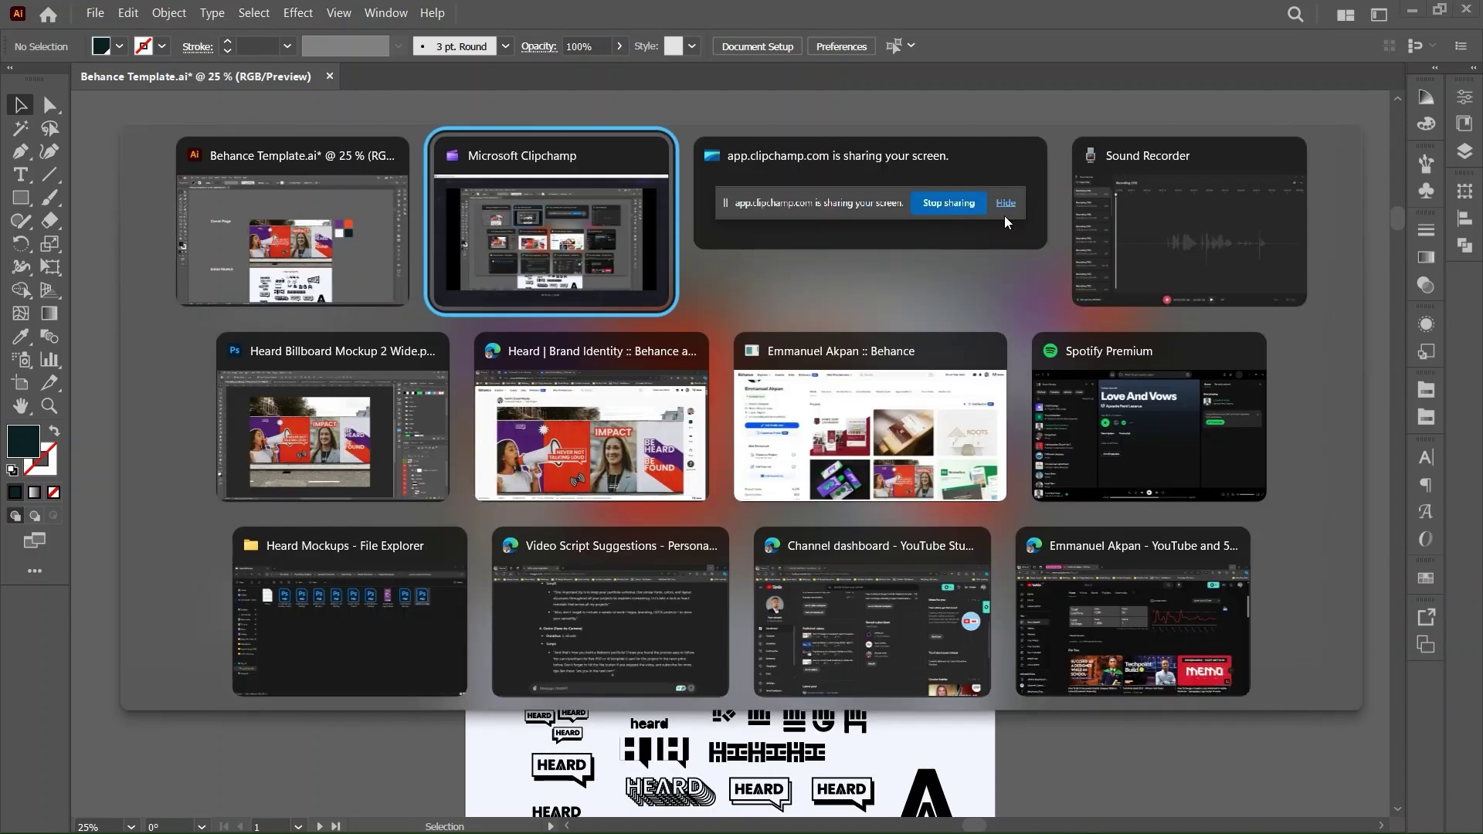
{"action": "left_click", "coordinate": [335, 475]}
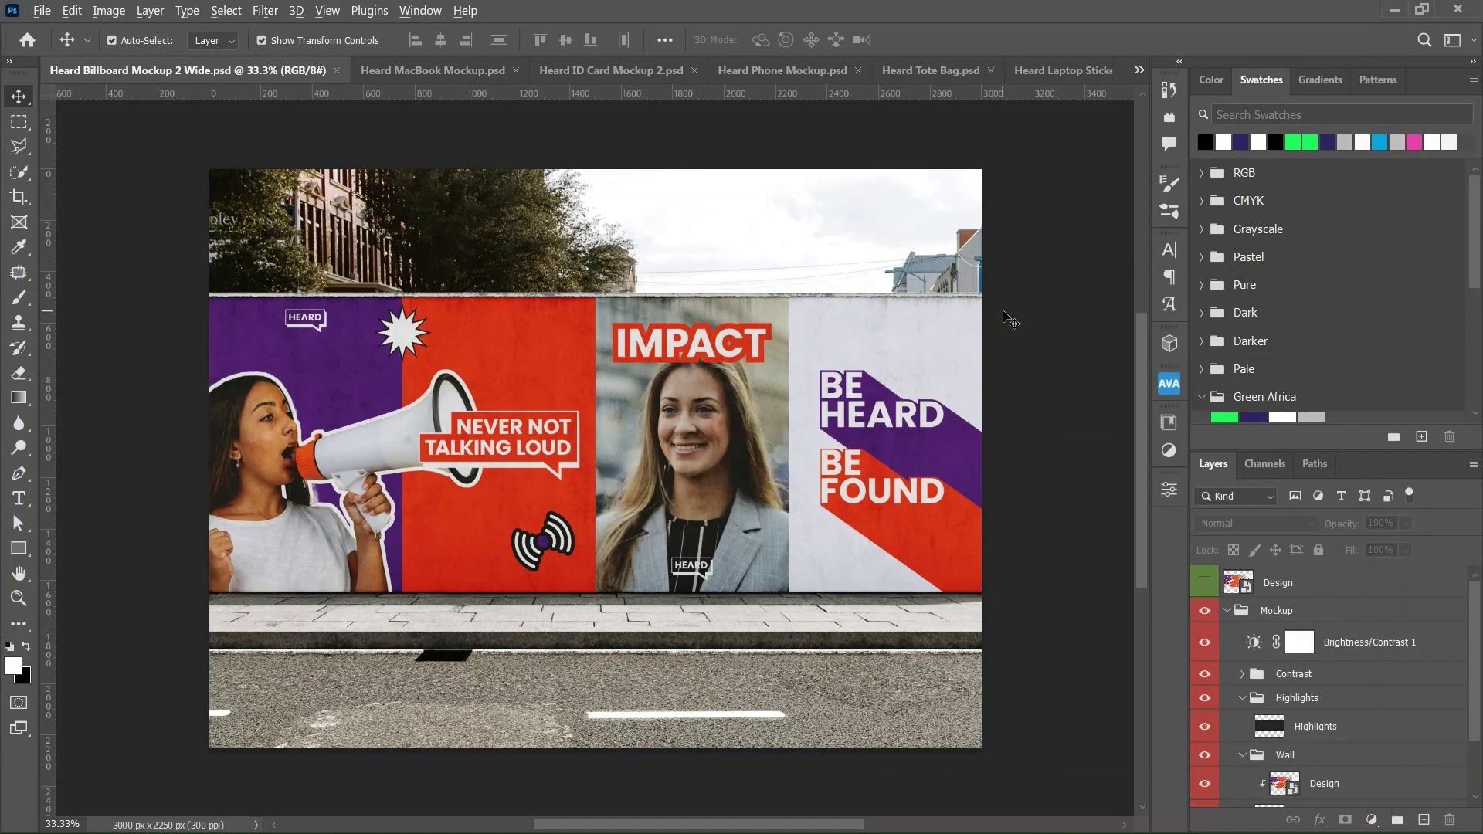
{"action": "key", "text": "alt+Tab"}
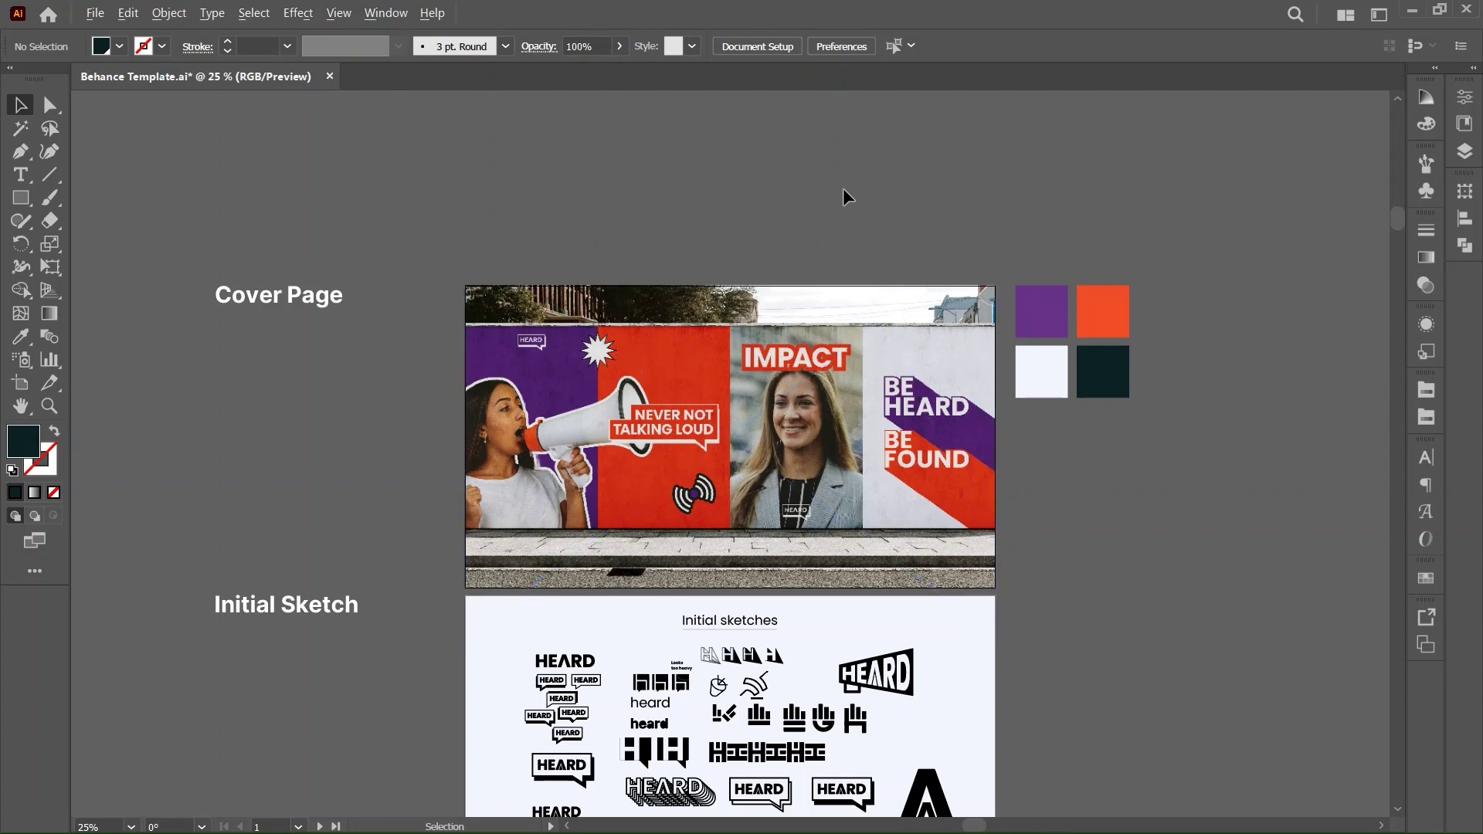
{"action": "key", "text": "alt+Tab"}
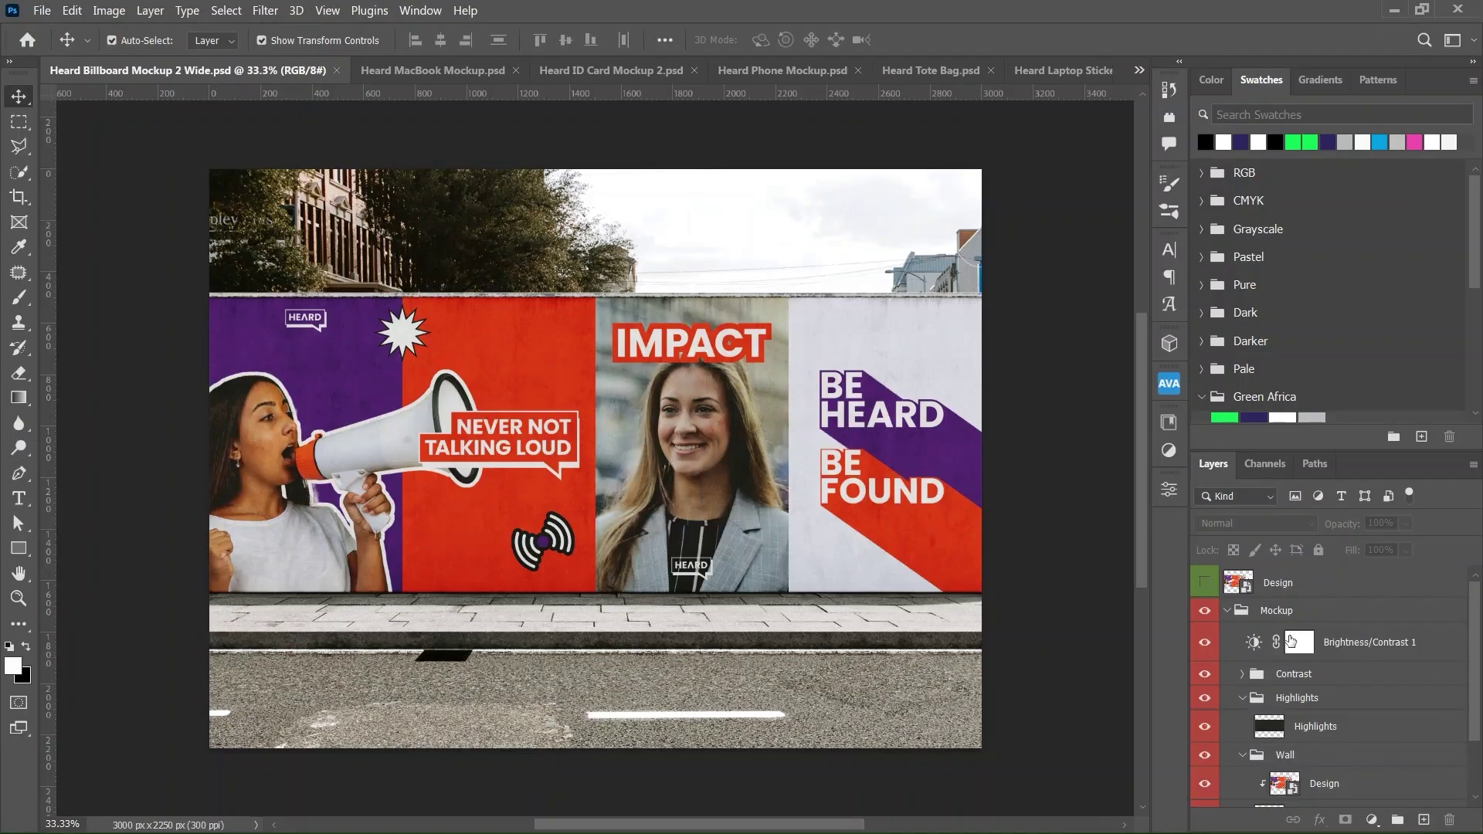
{"action": "key", "text": "ctrl+0"}
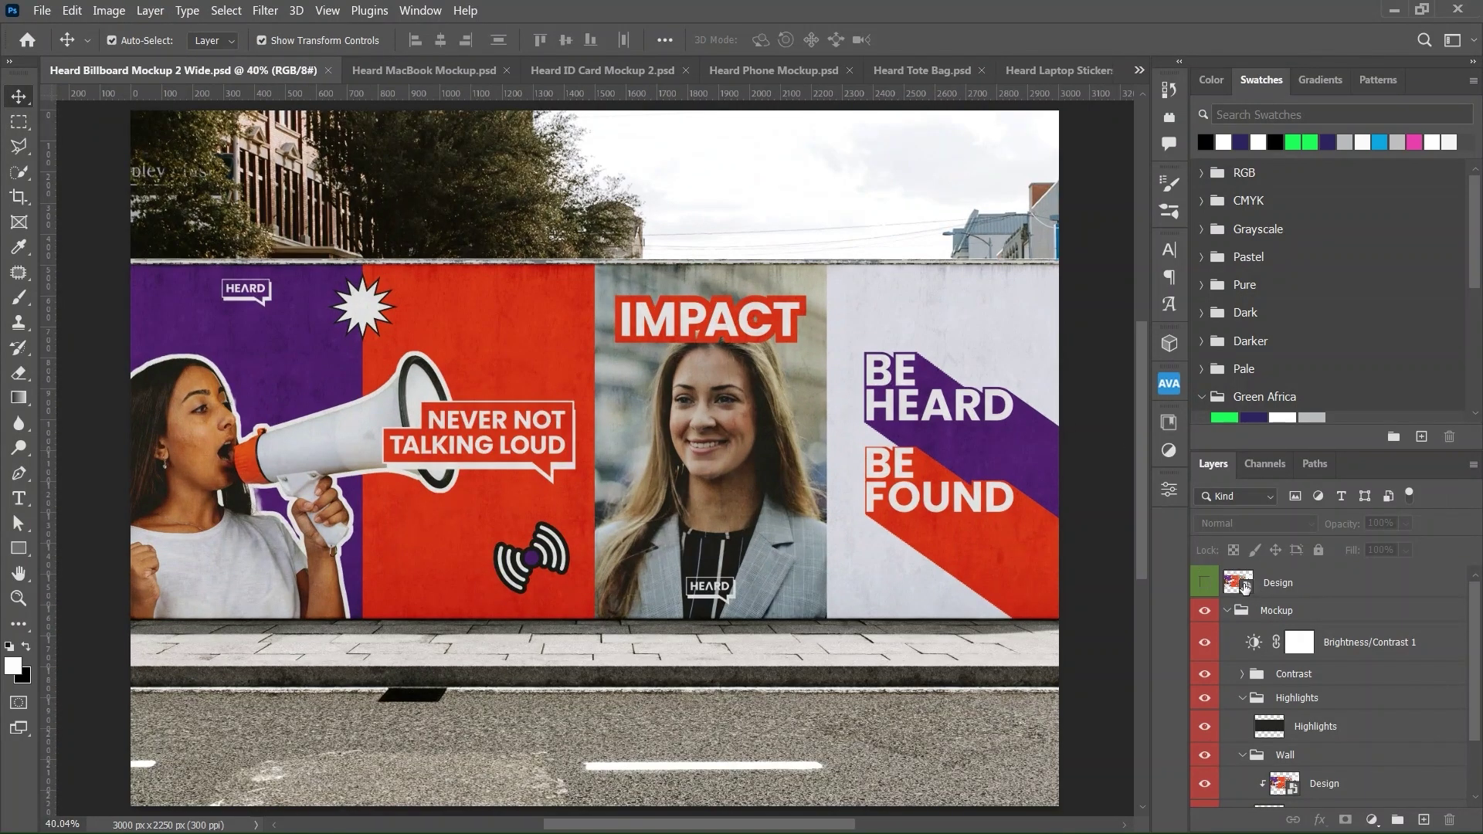
Step: Open the billboard's Design smart object and nudge the woman's photo, leaving the other panels in place
{"action": "double_click", "coordinate": [1239, 583]}
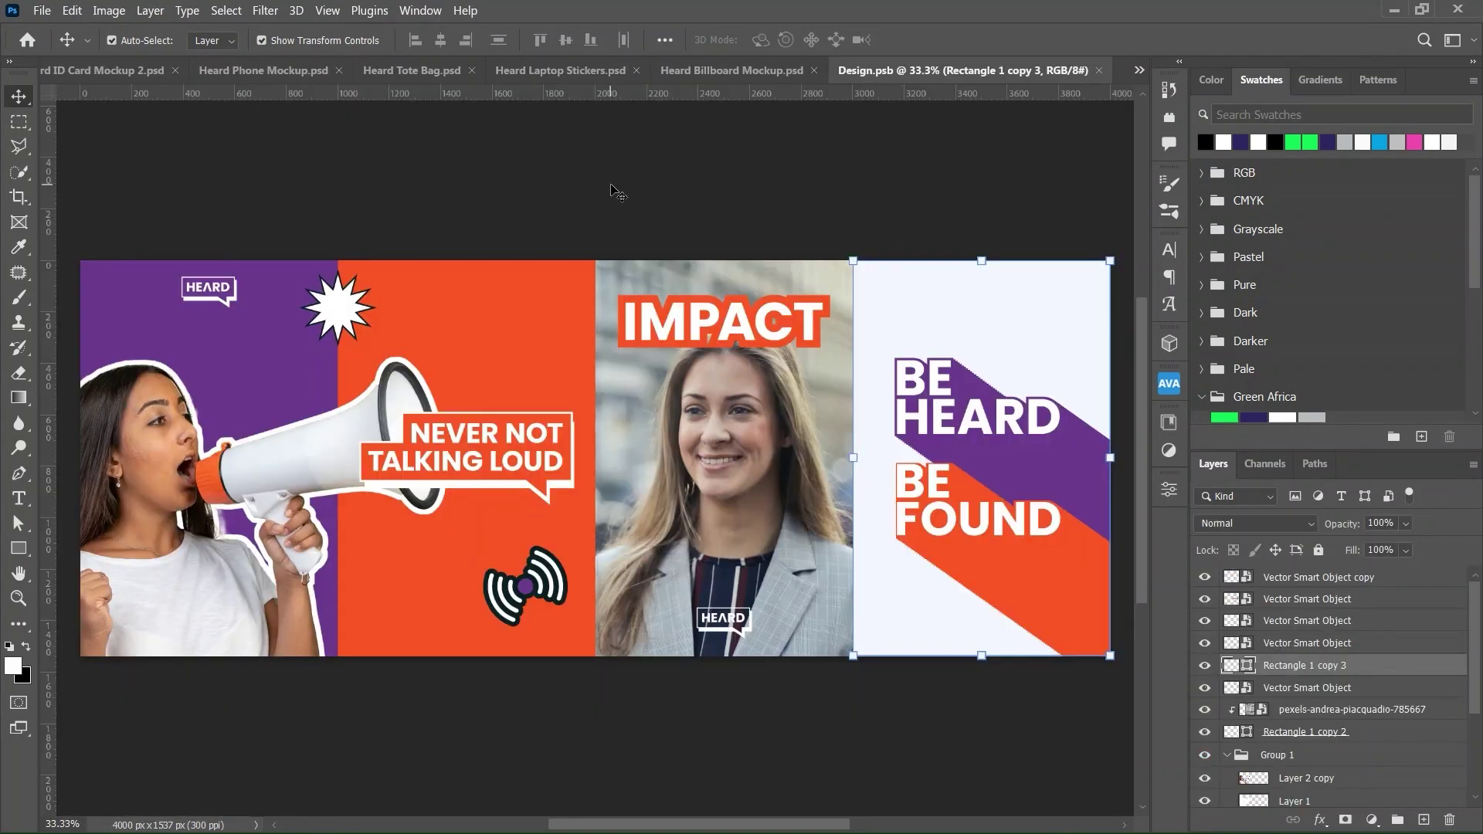
{"action": "mouse_move", "coordinate": [528, 292]}
{"action": "left_mouse_down"}
{"action": "mouse_move", "coordinate": [521, 391]}
{"action": "mouse_move", "coordinate": [537, 349]}
{"action": "mouse_move", "coordinate": [528, 292]}
{"action": "left_mouse_up"}
{"action": "mouse_move", "coordinate": [271, 328]}
{"action": "left_mouse_down"}
{"action": "mouse_move", "coordinate": [270, 306]}
{"action": "mouse_move", "coordinate": [265, 352]}
{"action": "left_mouse_up"}
{"action": "key", "text": "ctrl+z"}
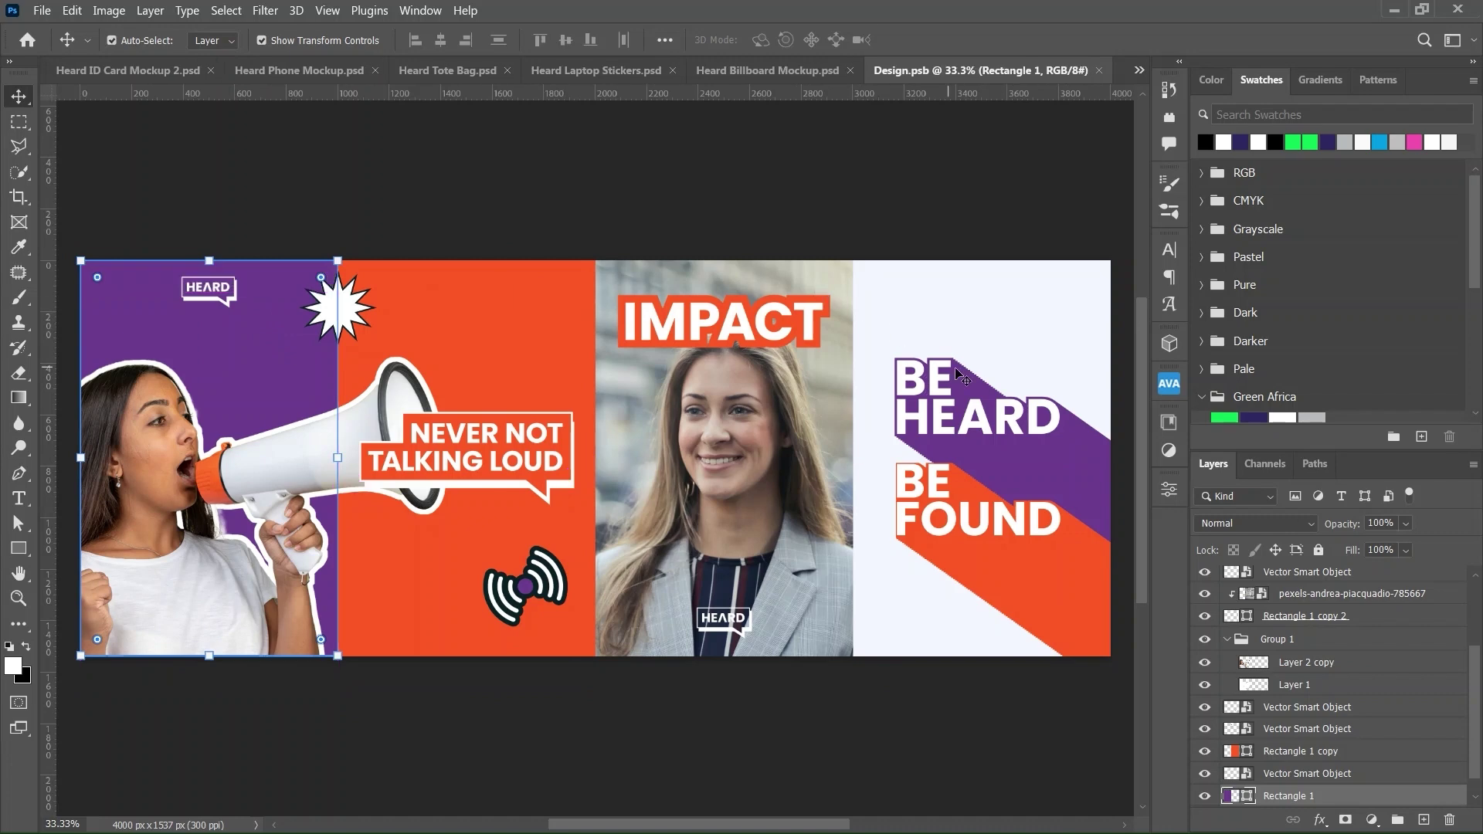
{"action": "mouse_move", "coordinate": [722, 478]}
{"action": "left_mouse_down"}
{"action": "mouse_move", "coordinate": [759, 477]}
{"action": "mouse_move", "coordinate": [720, 480]}
{"action": "left_mouse_up"}
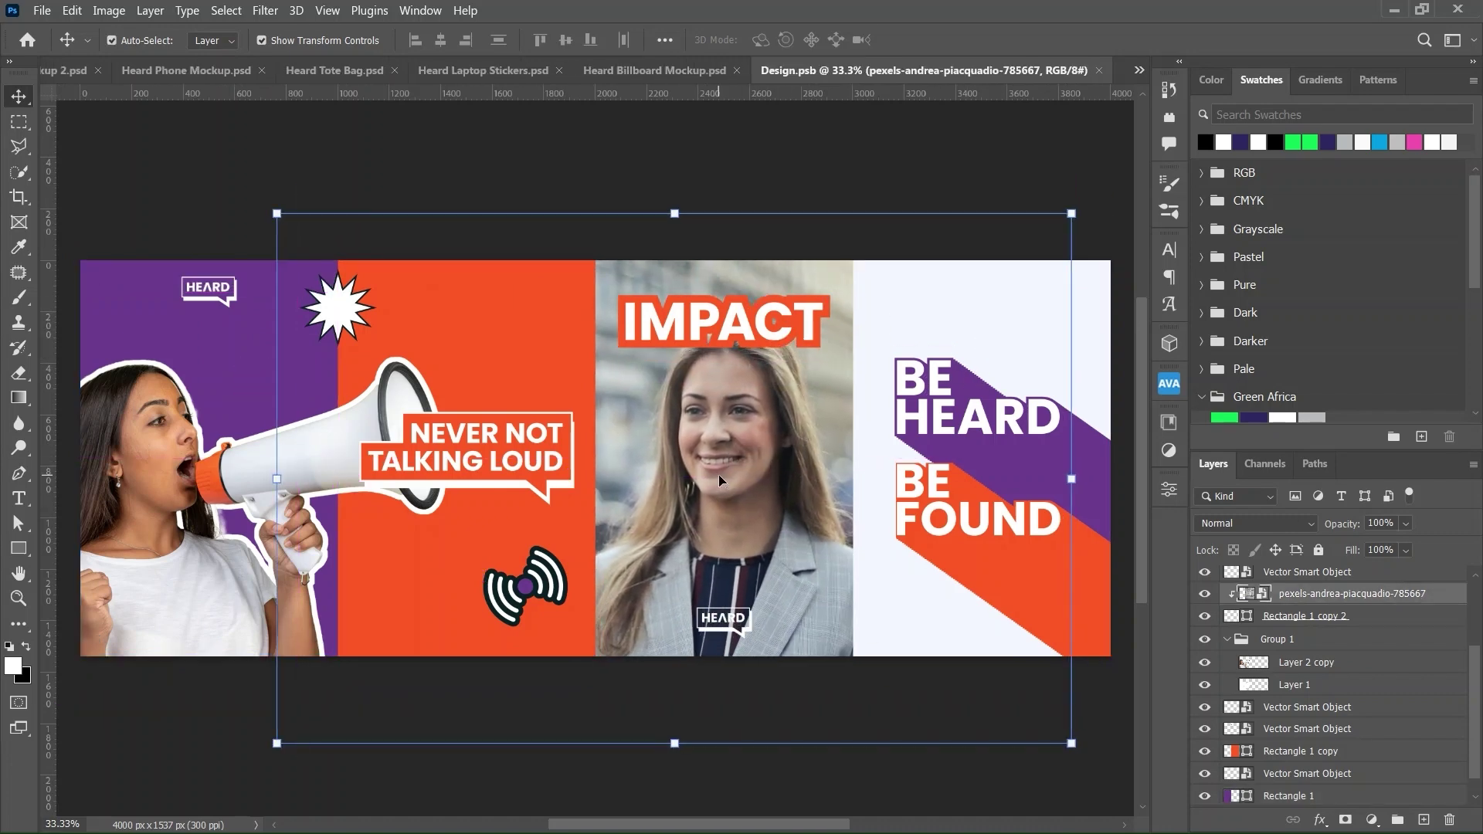
{"action": "left_click", "coordinate": [986, 427]}
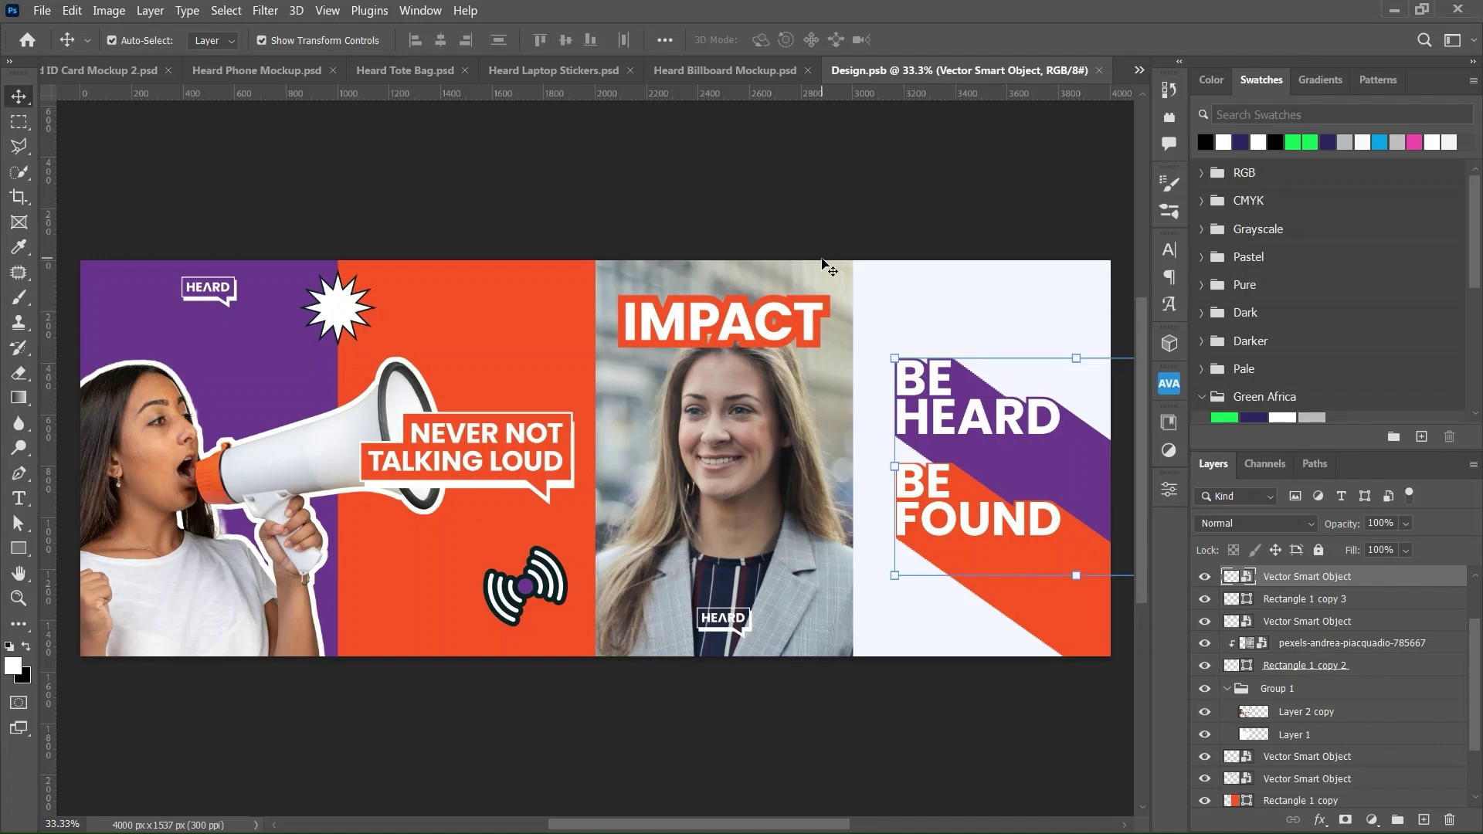
{"action": "left_click", "coordinate": [759, 325]}
{"action": "left_click_drag", "start_coordinate": [759, 326], "coordinate": [759, 325]}
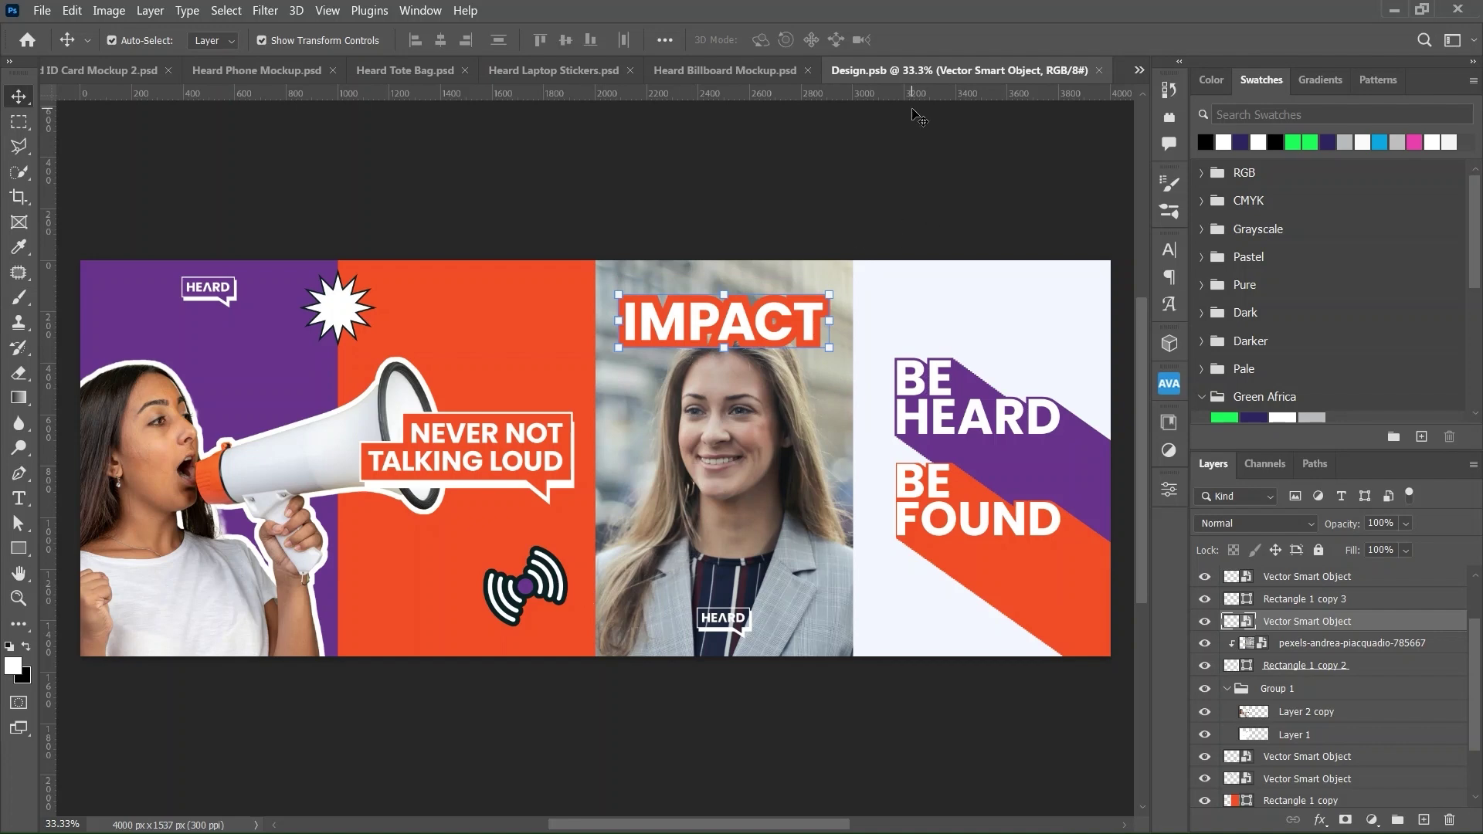
Step: Save and close Design.psb to update the billboard, deselect layers, and return to Illustrator
{"action": "key", "text": "ctrl+s"}
{"action": "left_click", "coordinate": [1099, 70]}
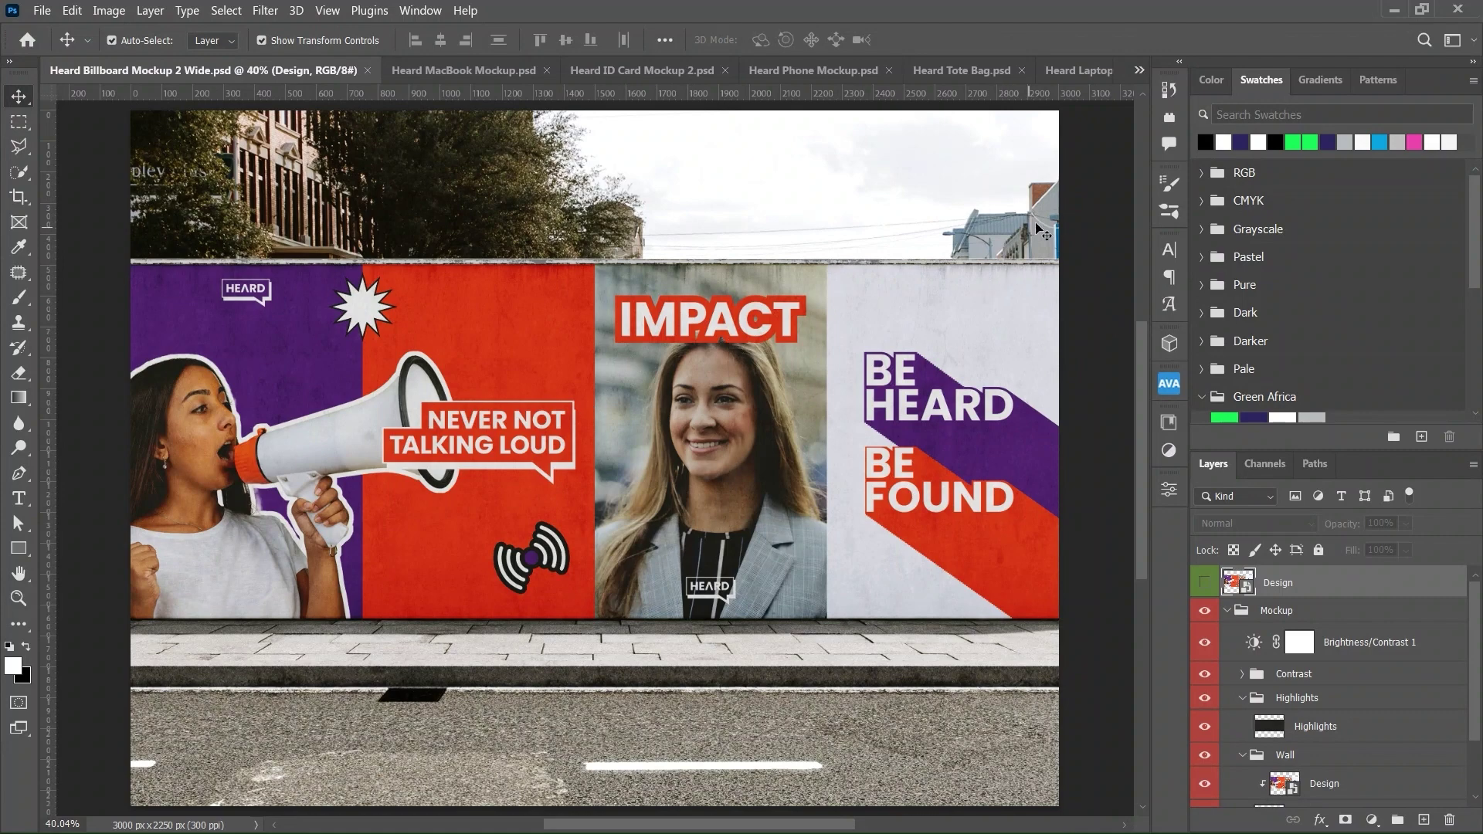
{"action": "left_click", "coordinate": [1108, 223]}
{"action": "key", "text": "alt+Tab"}
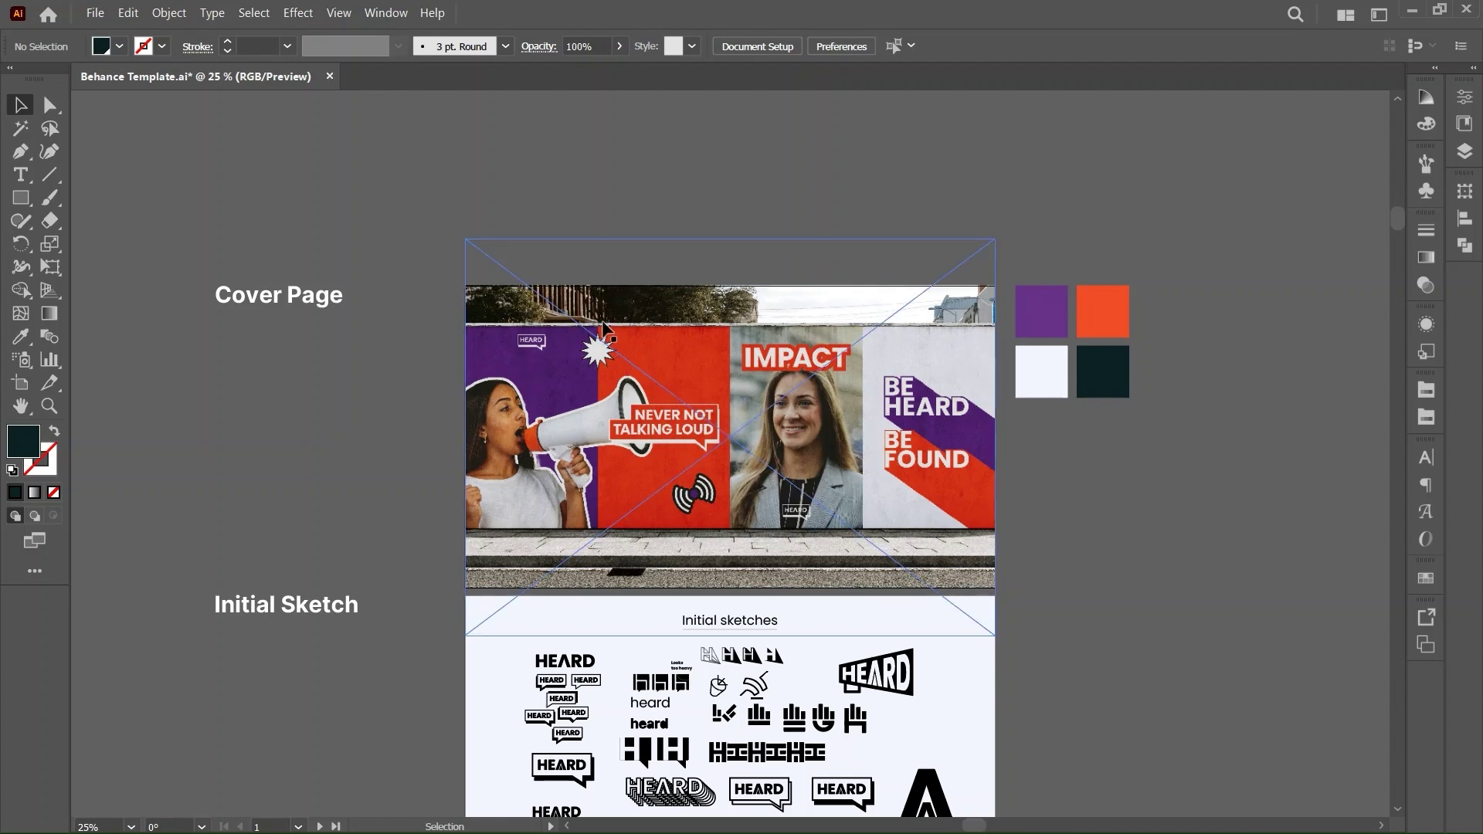
Step: Fit the Initial sketches artboard of logo sketches to the window, deselect, then return to Behance
{"action": "scroll", "coordinate": [605, 330], "scroll_direction": "down", "scroll_amount": 3}
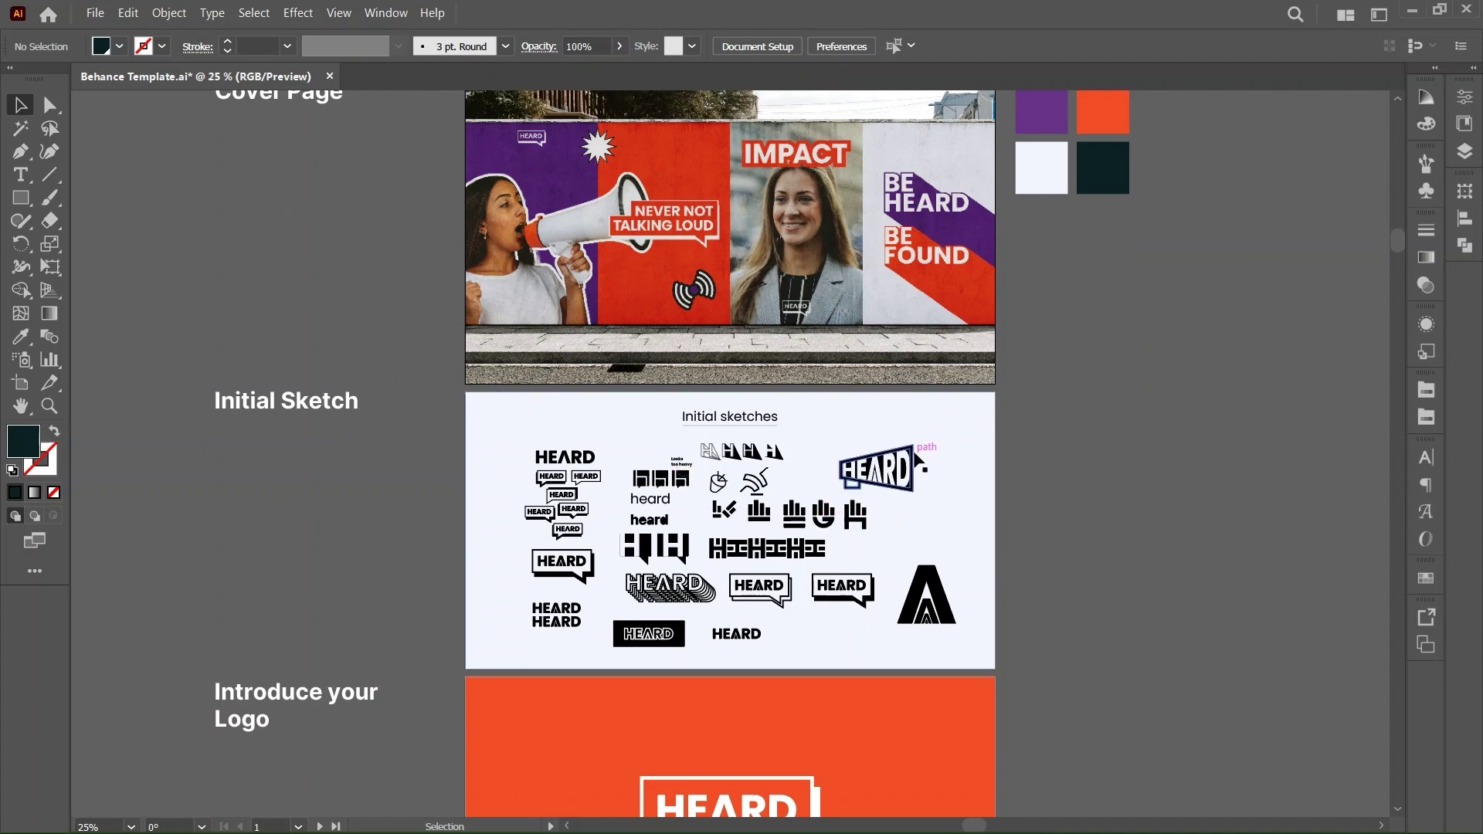
{"action": "left_click", "coordinate": [918, 461]}
{"action": "key", "text": "ctrl+0"}
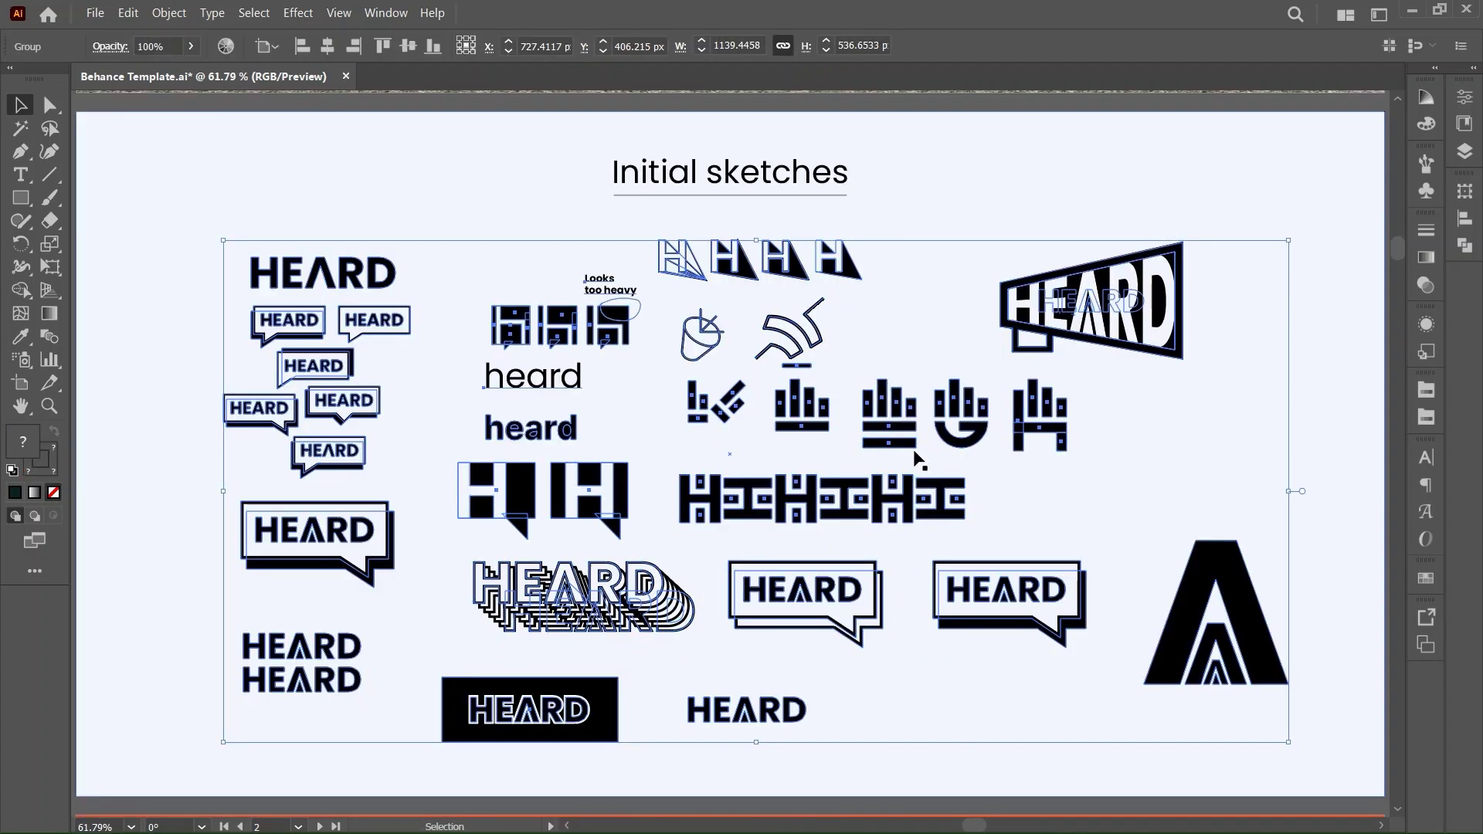
{"action": "left_click", "coordinate": [1066, 127]}
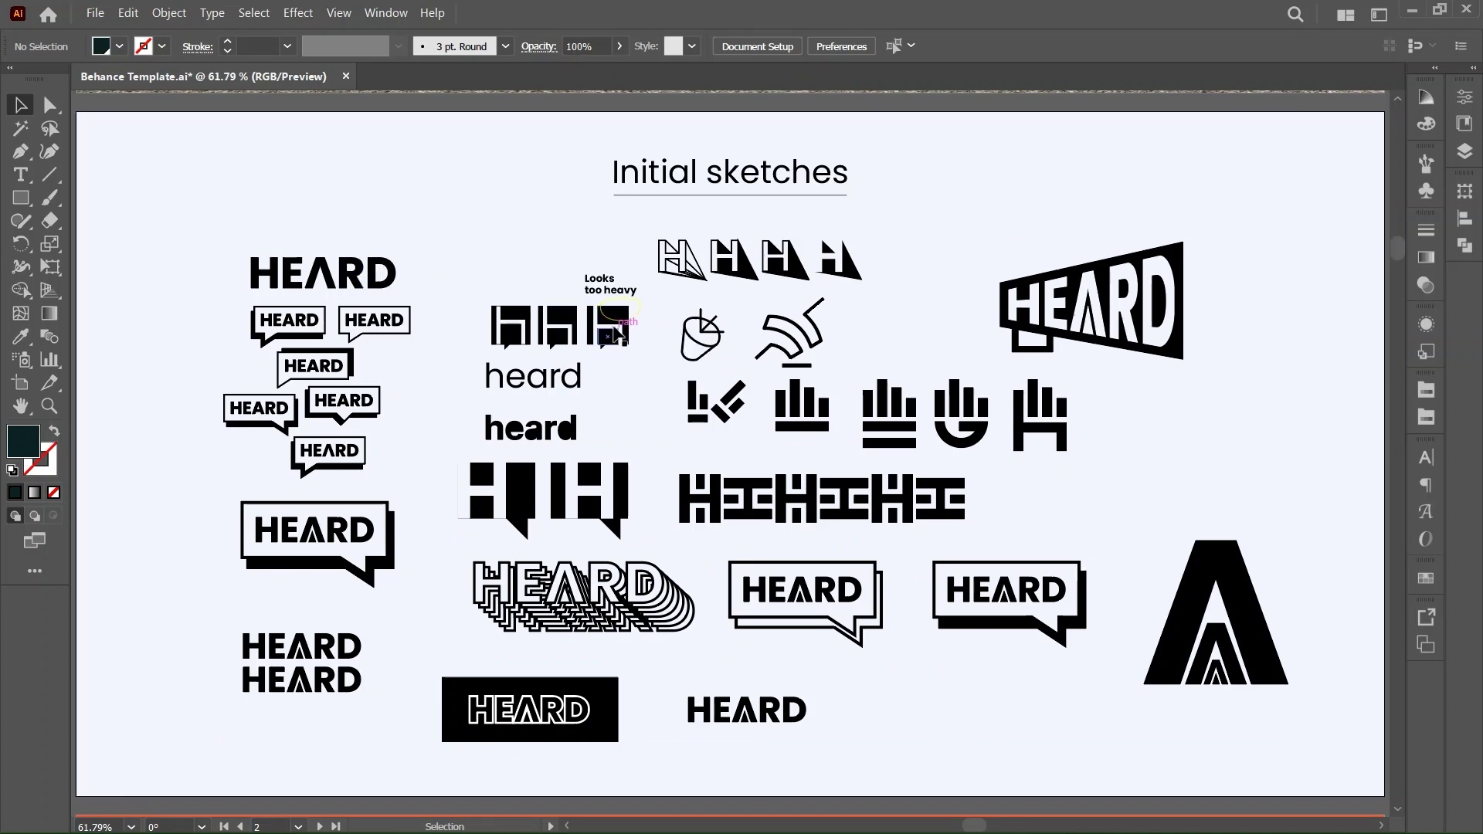
{"action": "key", "text": "alt+Tab"}
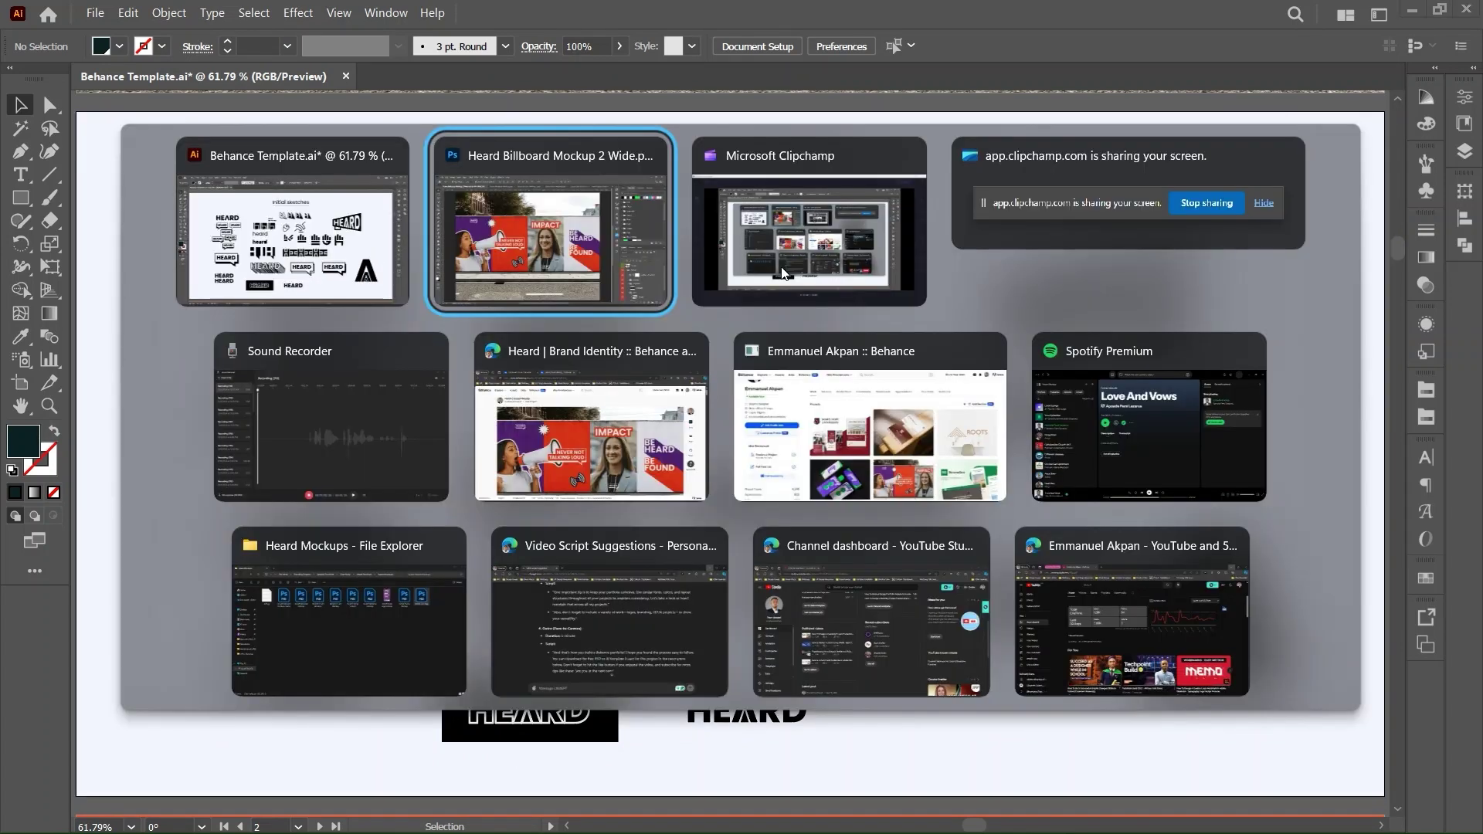
Step: Return to the Heard Behance page and read the Overview section, highlighting its text
{"action": "left_click", "coordinate": [610, 433]}
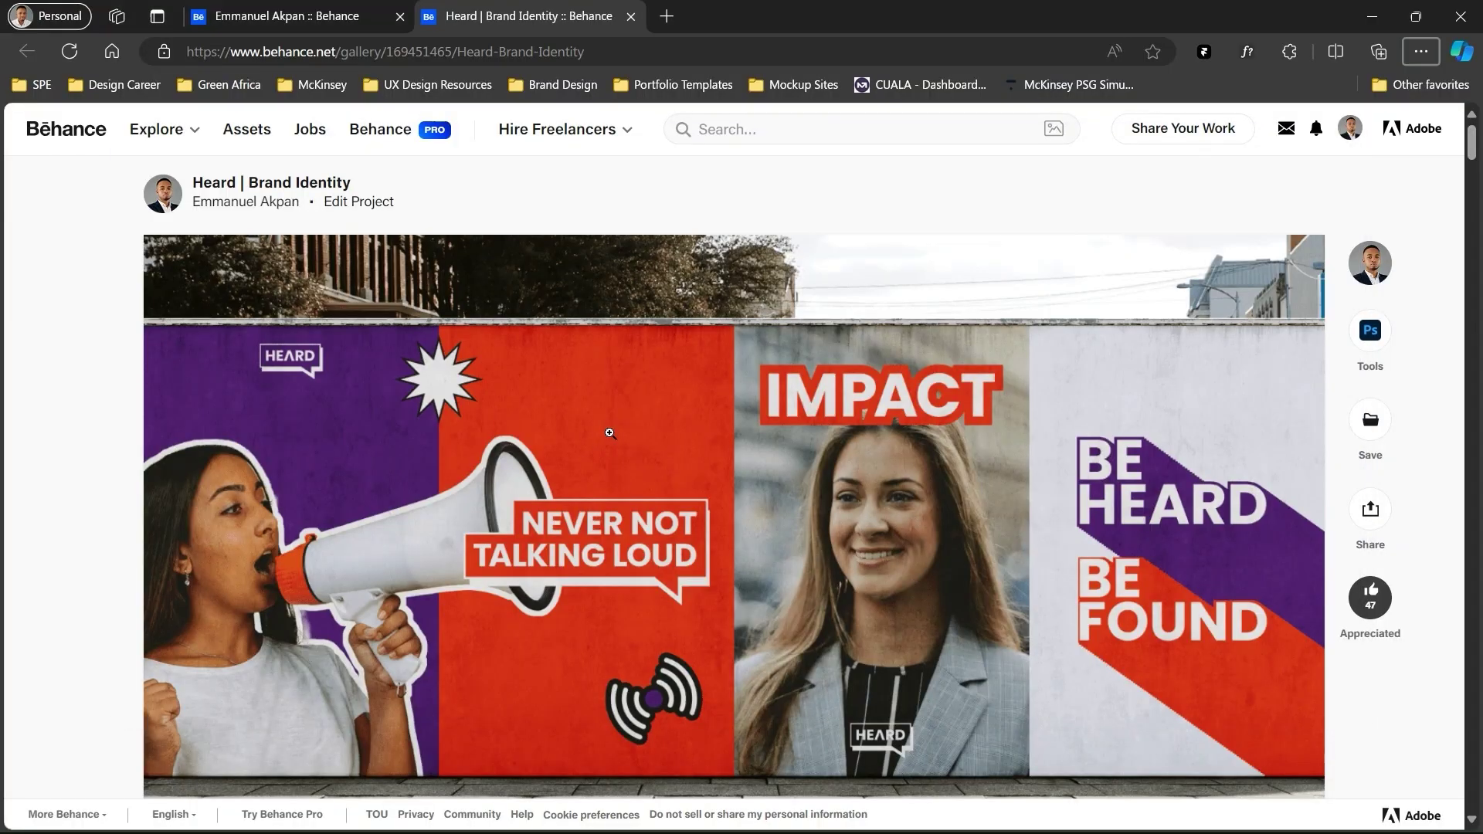
{"action": "scroll", "coordinate": [610, 433], "scroll_direction": "down", "scroll_amount": 2}
{"action": "scroll", "coordinate": [609, 432], "scroll_direction": "down", "scroll_amount": 5}
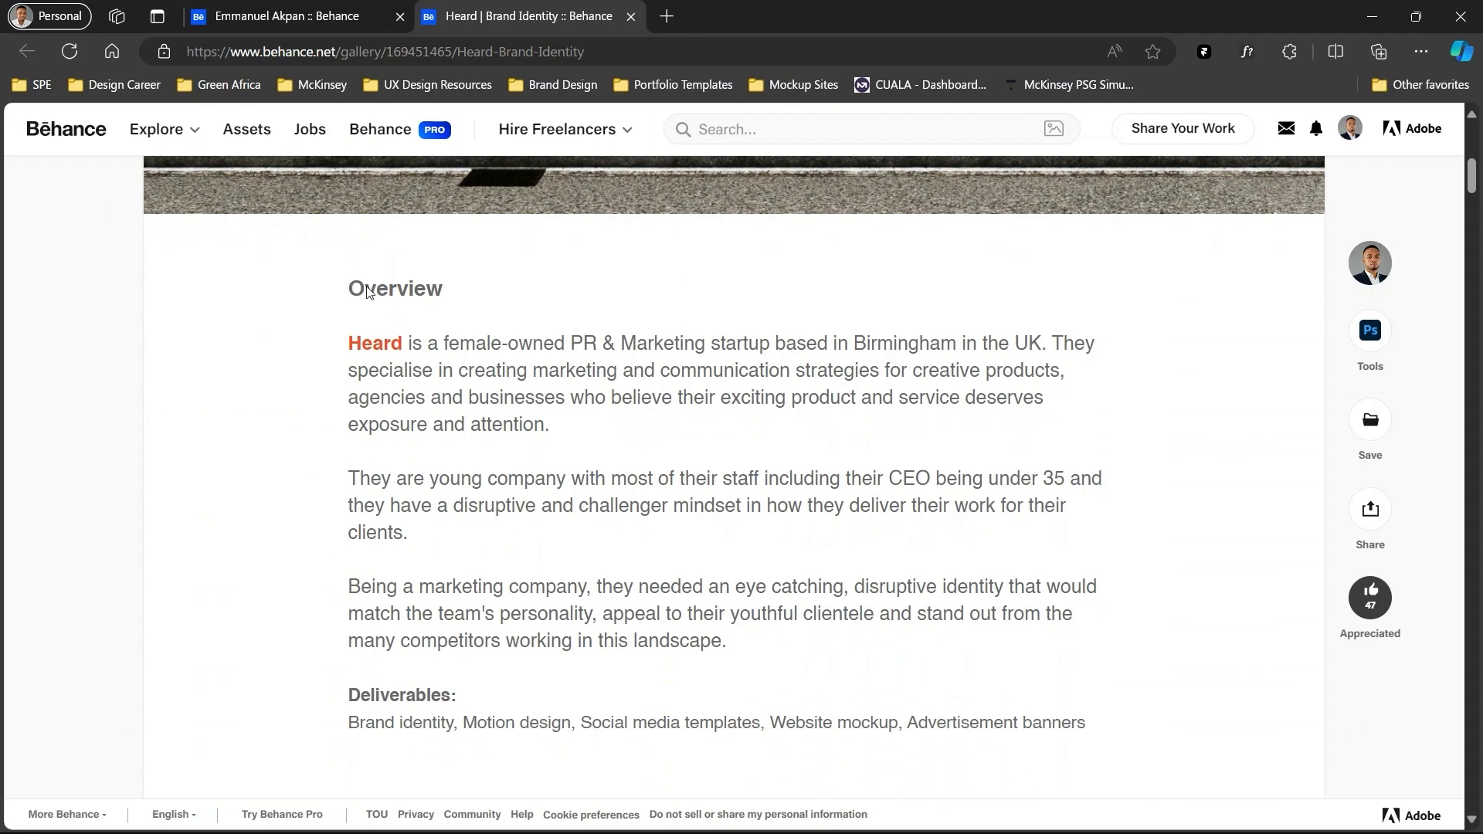
{"action": "left_click_drag", "start_coordinate": [346, 287], "coordinate": [967, 593]}
{"action": "left_click", "coordinate": [1126, 644]}
Step: Read the company description sentence and scroll down to the Initial sketches board
{"action": "scroll", "coordinate": [1127, 644], "scroll_direction": "down", "scroll_amount": 1}
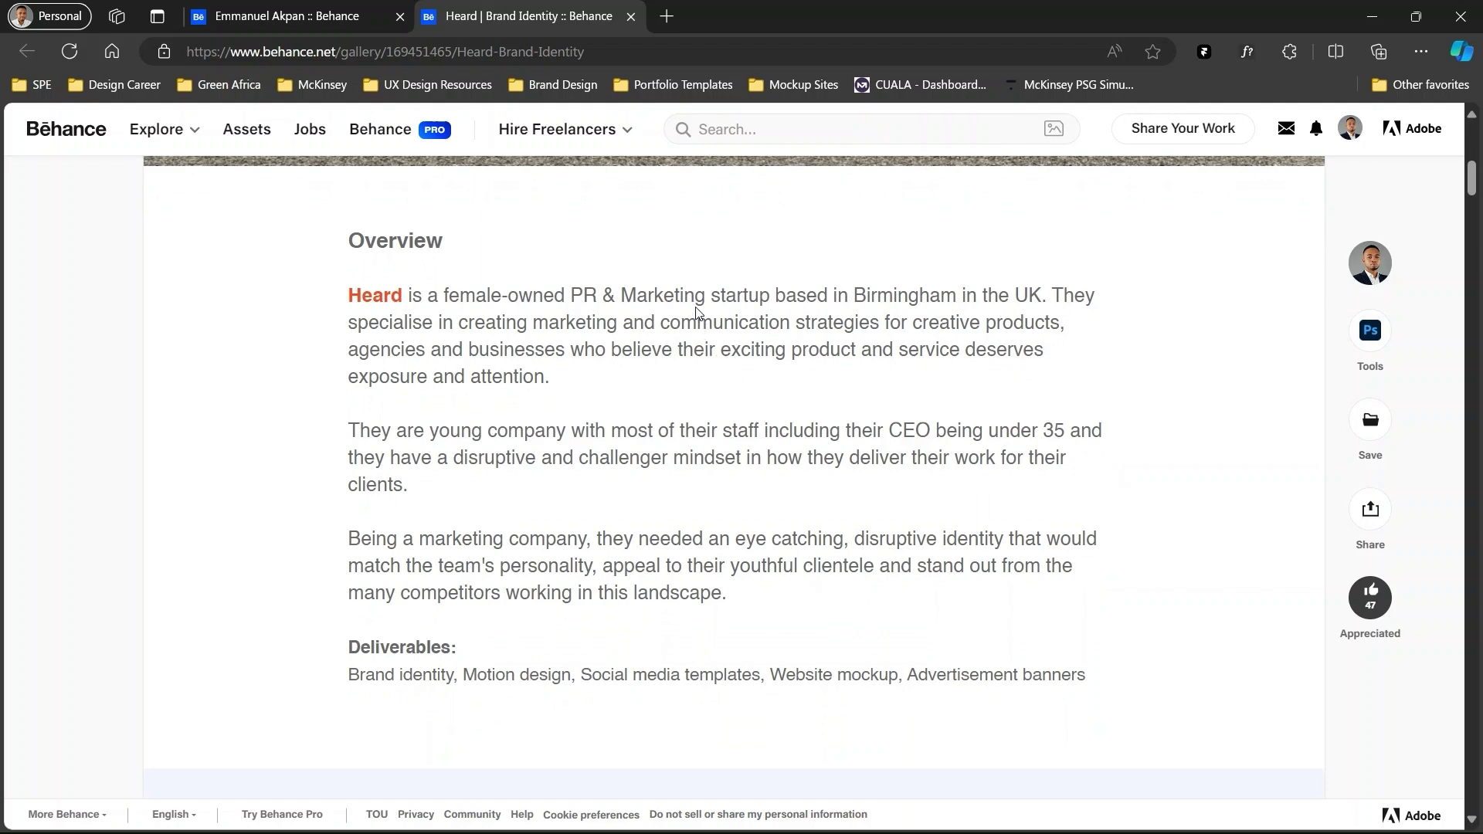
{"action": "key", "text": "alt+Tab"}
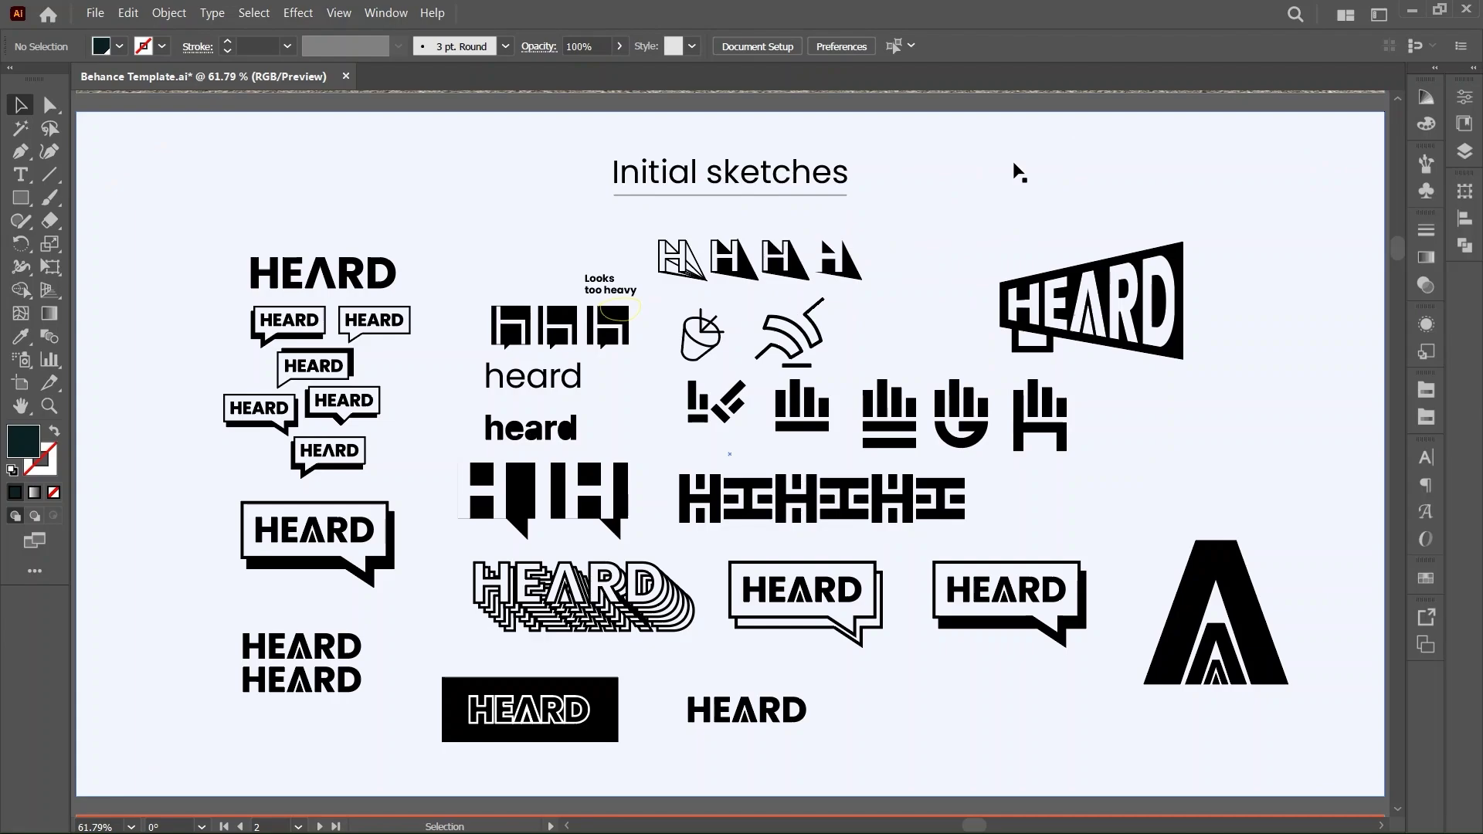
{"action": "key", "text": "alt+Tab"}
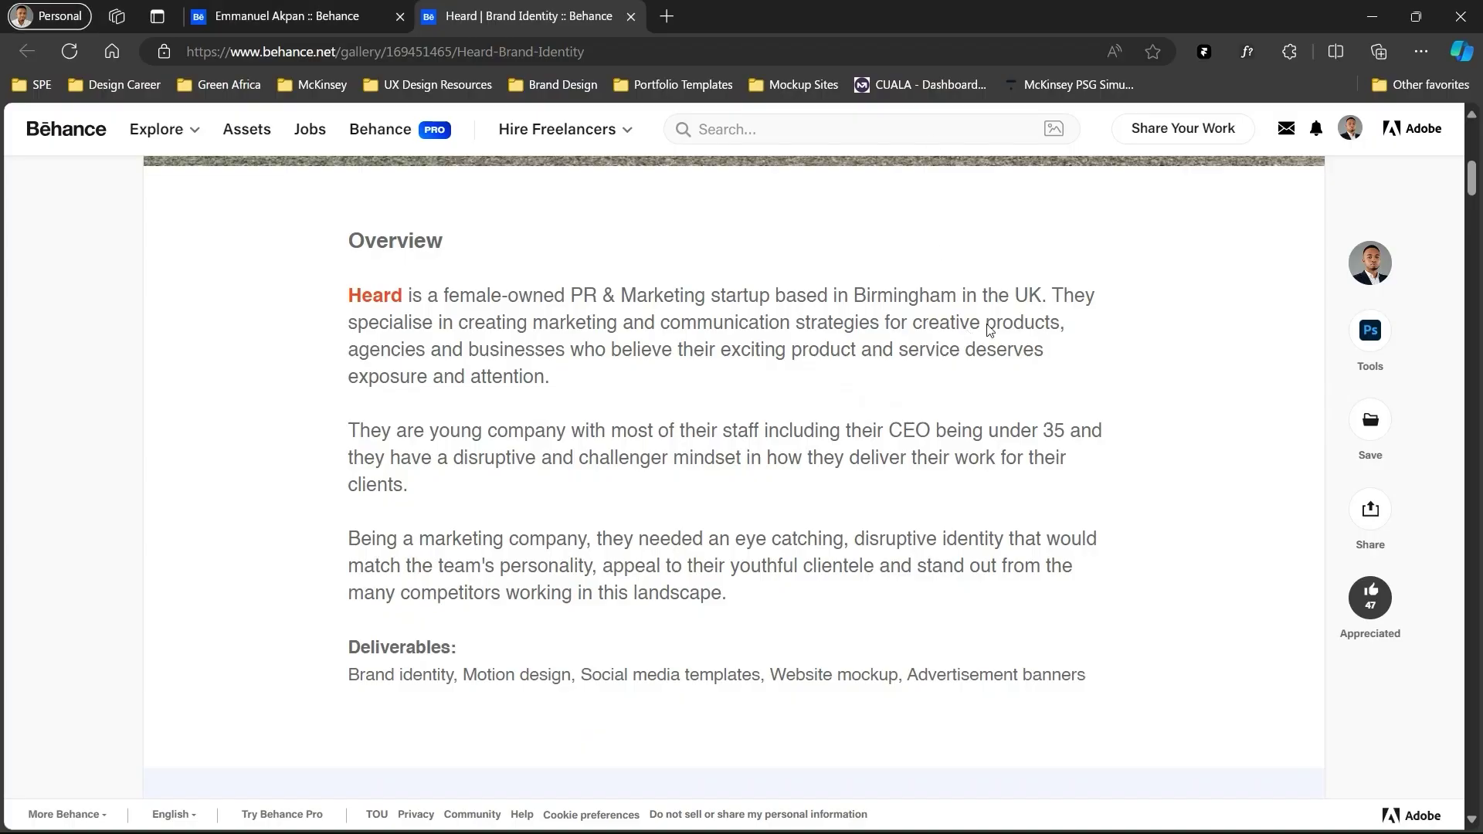
{"action": "left_click_drag", "start_coordinate": [704, 298], "coordinate": [900, 322]}
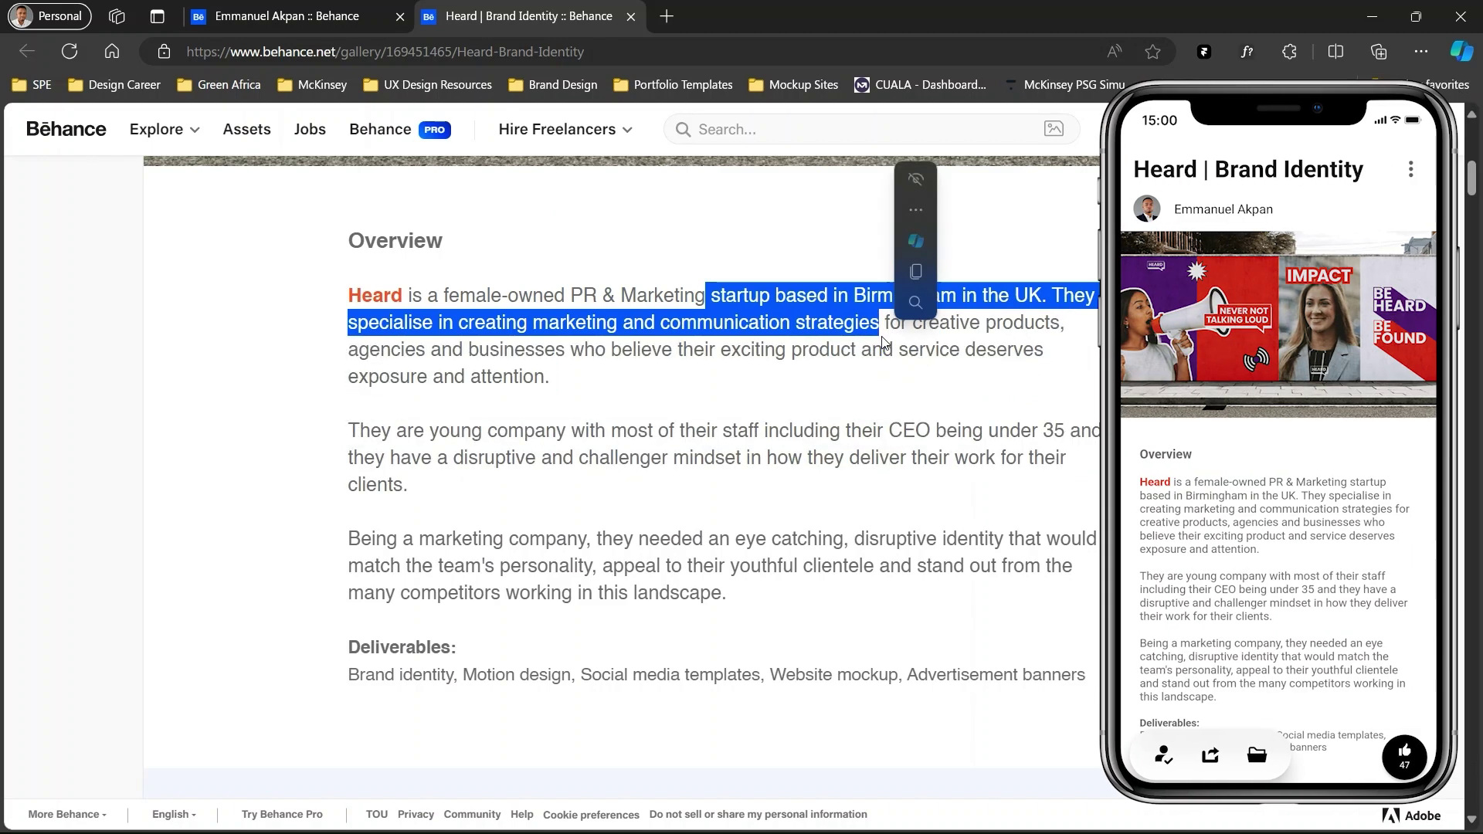
{"action": "left_click", "coordinate": [794, 405]}
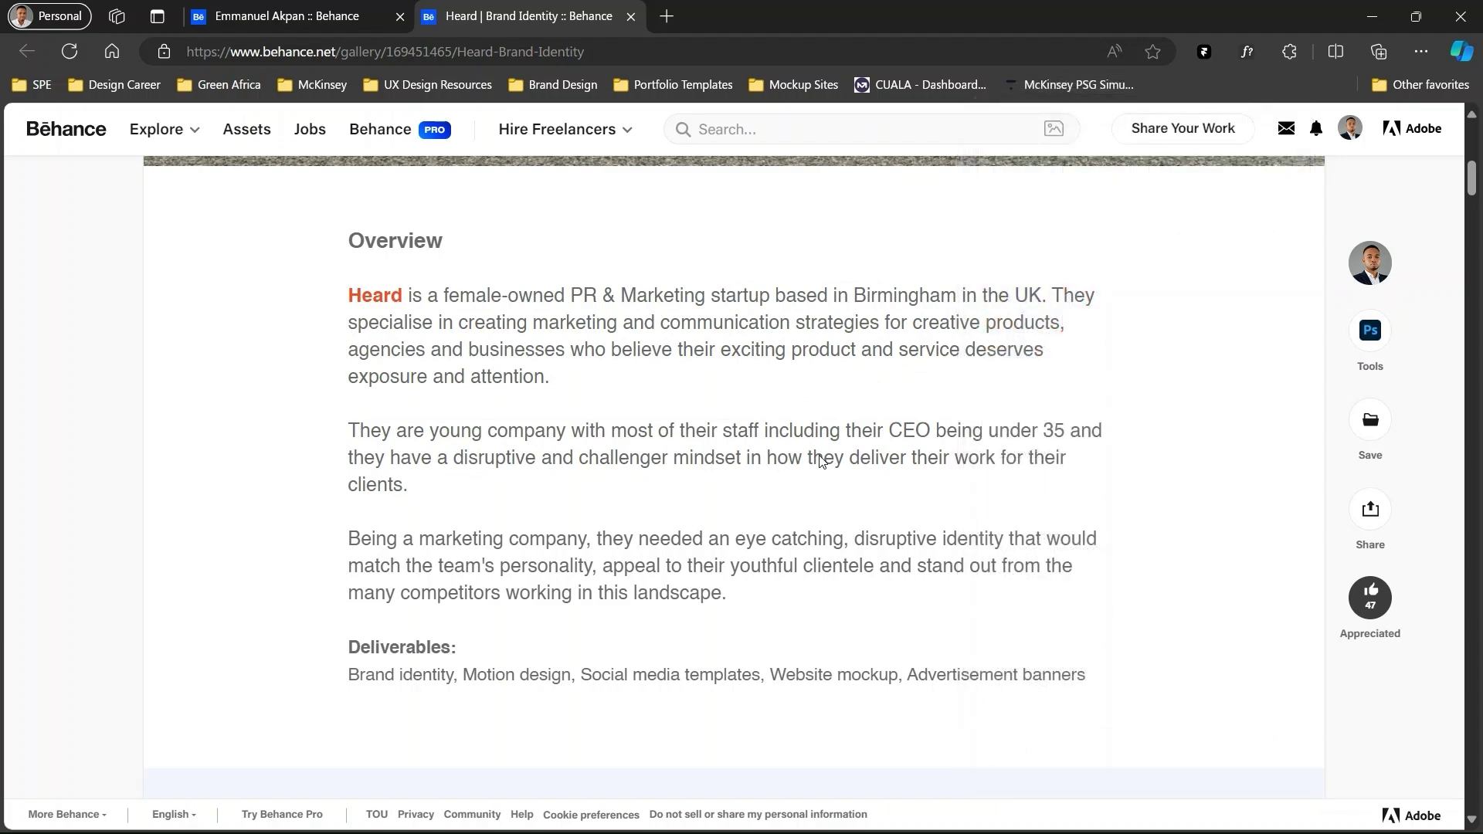
{"action": "scroll", "coordinate": [820, 472], "scroll_direction": "down", "scroll_amount": 8}
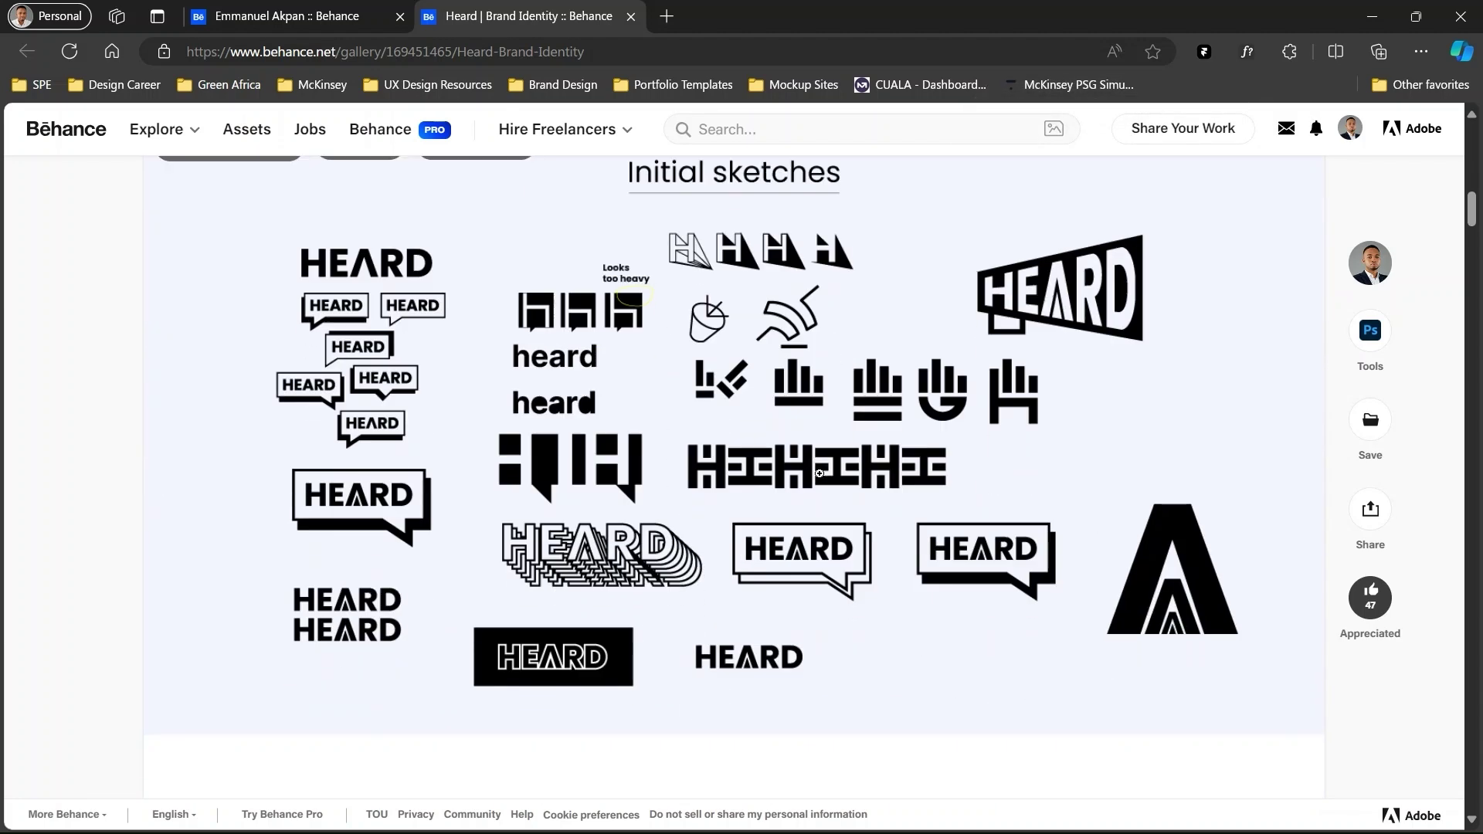
{"action": "scroll", "coordinate": [728, 366], "scroll_direction": "up", "scroll_amount": 1}
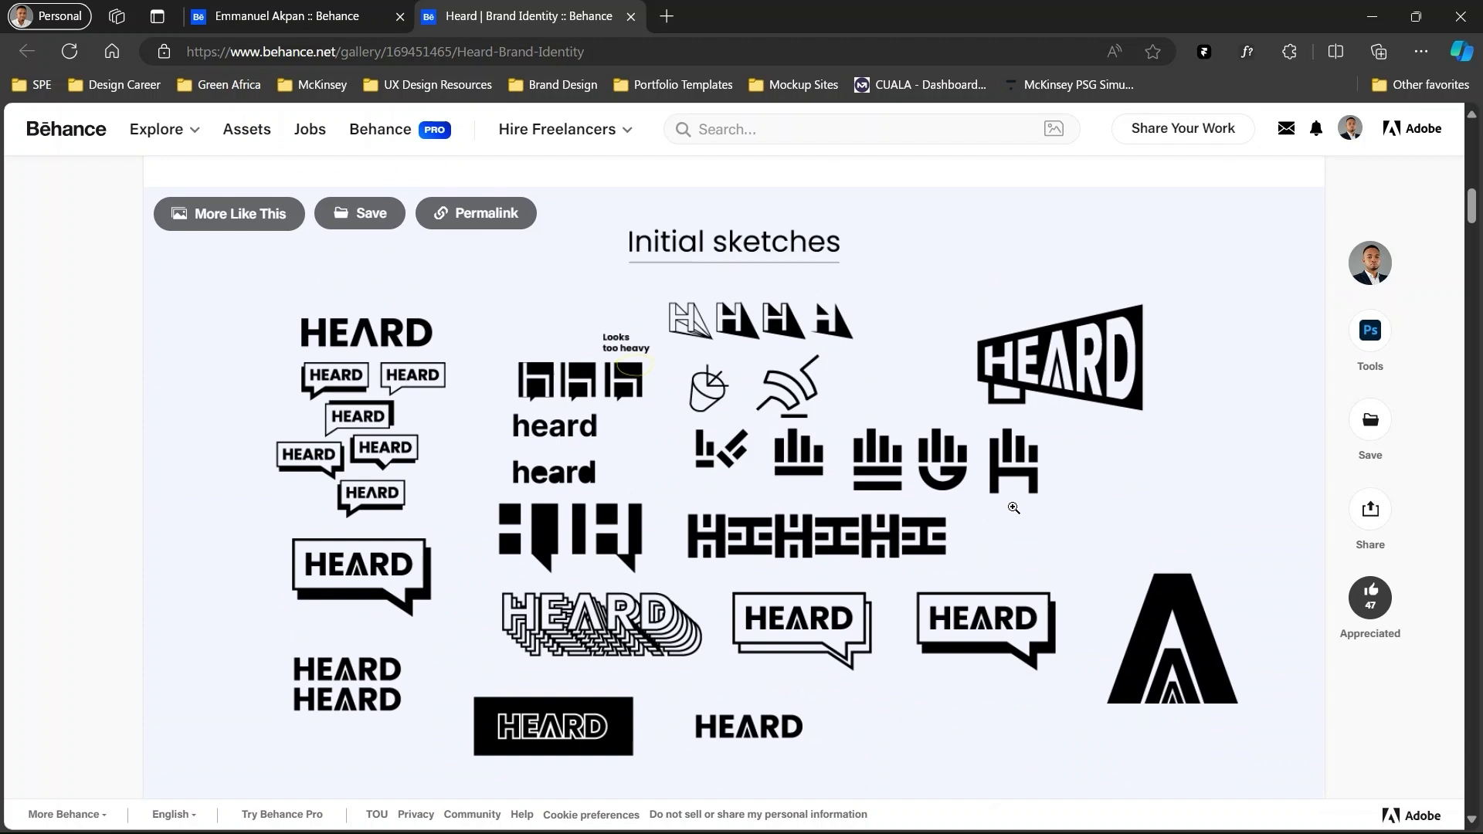
Step: Scroll down to the My approach to the brief heading and highlight it
{"action": "scroll", "coordinate": [1013, 507], "scroll_direction": "down", "scroll_amount": 1}
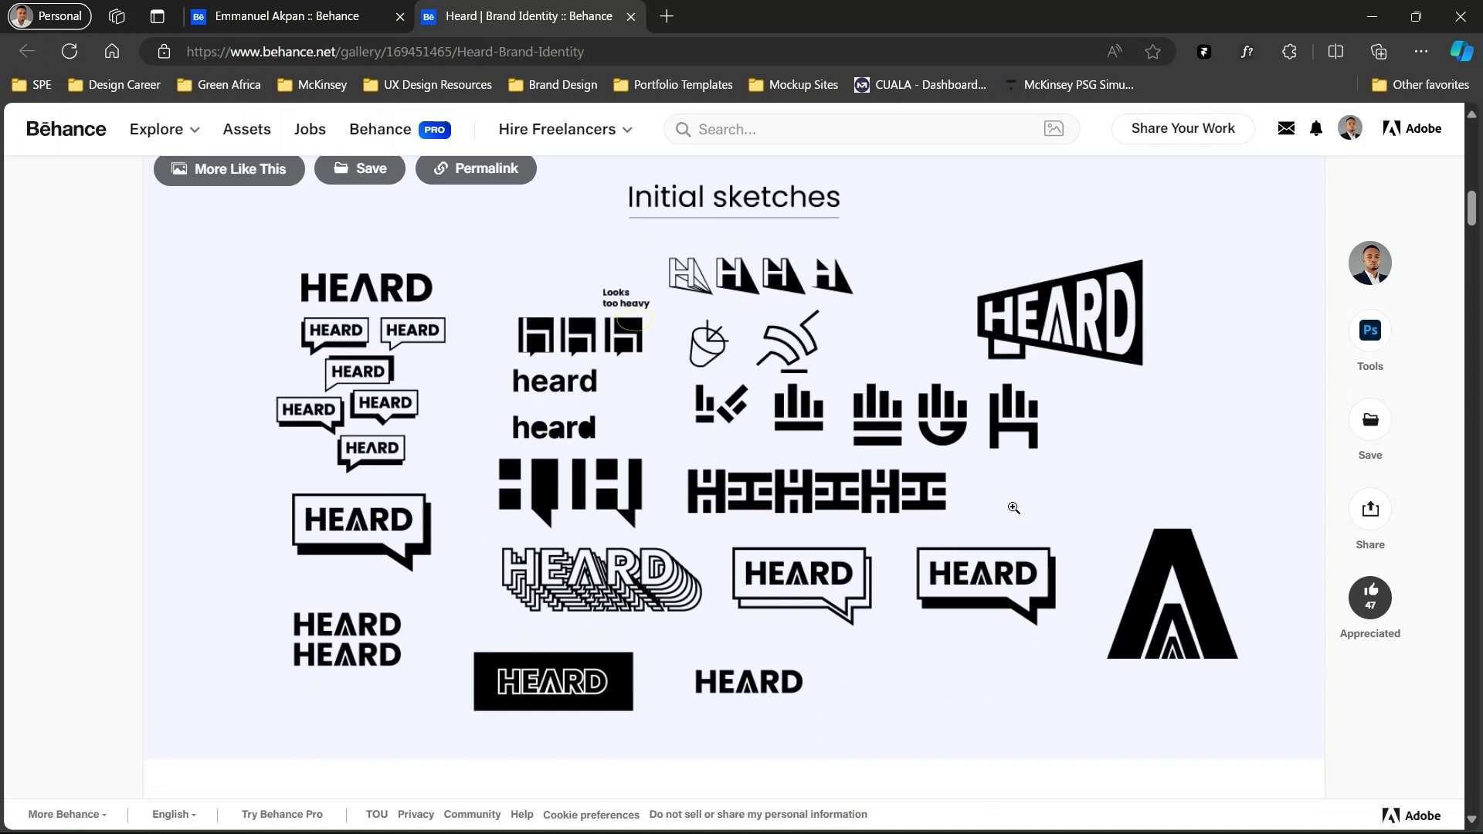
{"action": "scroll", "coordinate": [1014, 507], "scroll_direction": "down", "scroll_amount": 1}
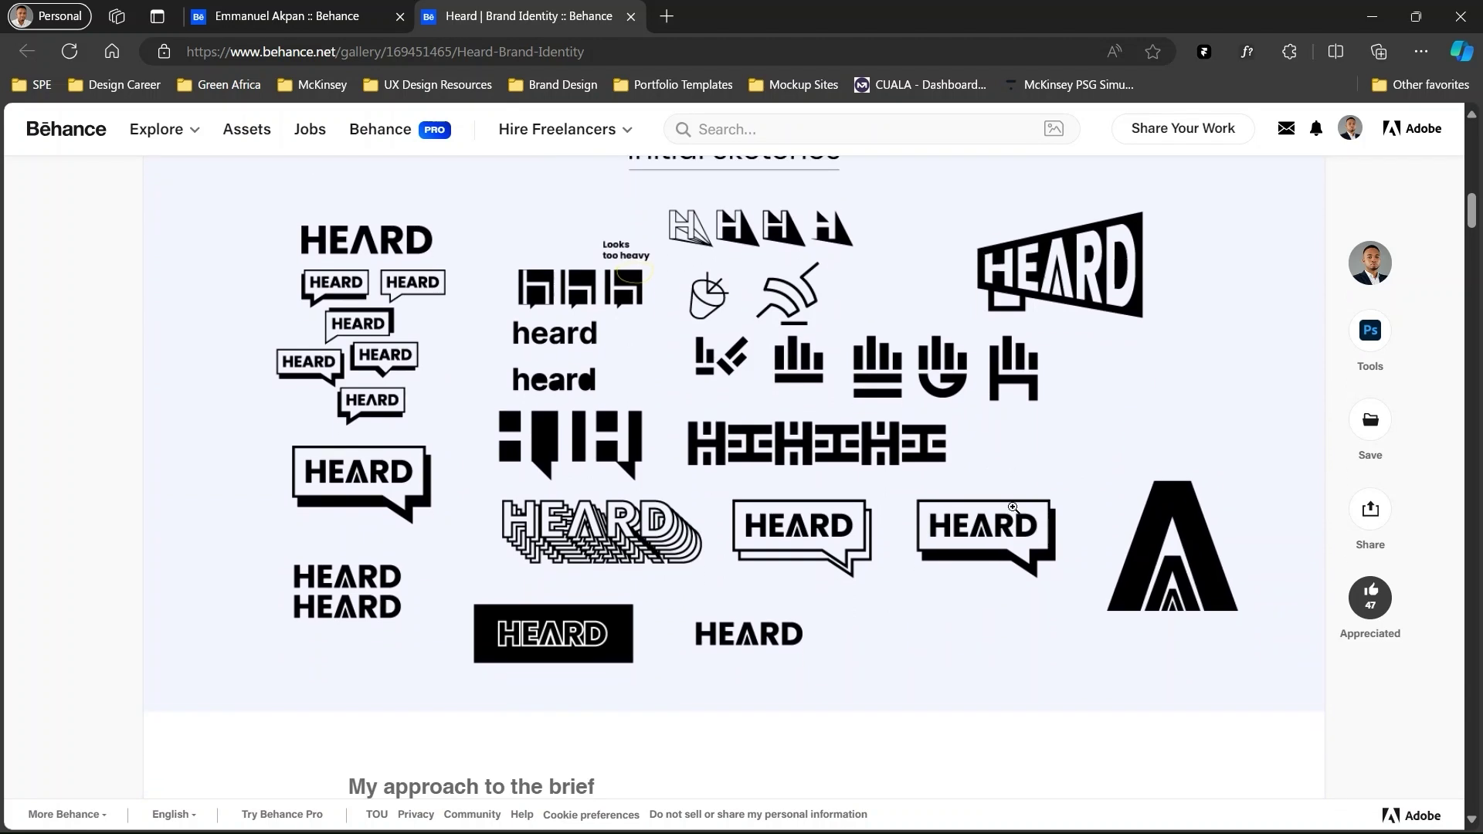
{"action": "scroll", "coordinate": [1012, 507], "scroll_direction": "down", "scroll_amount": 2}
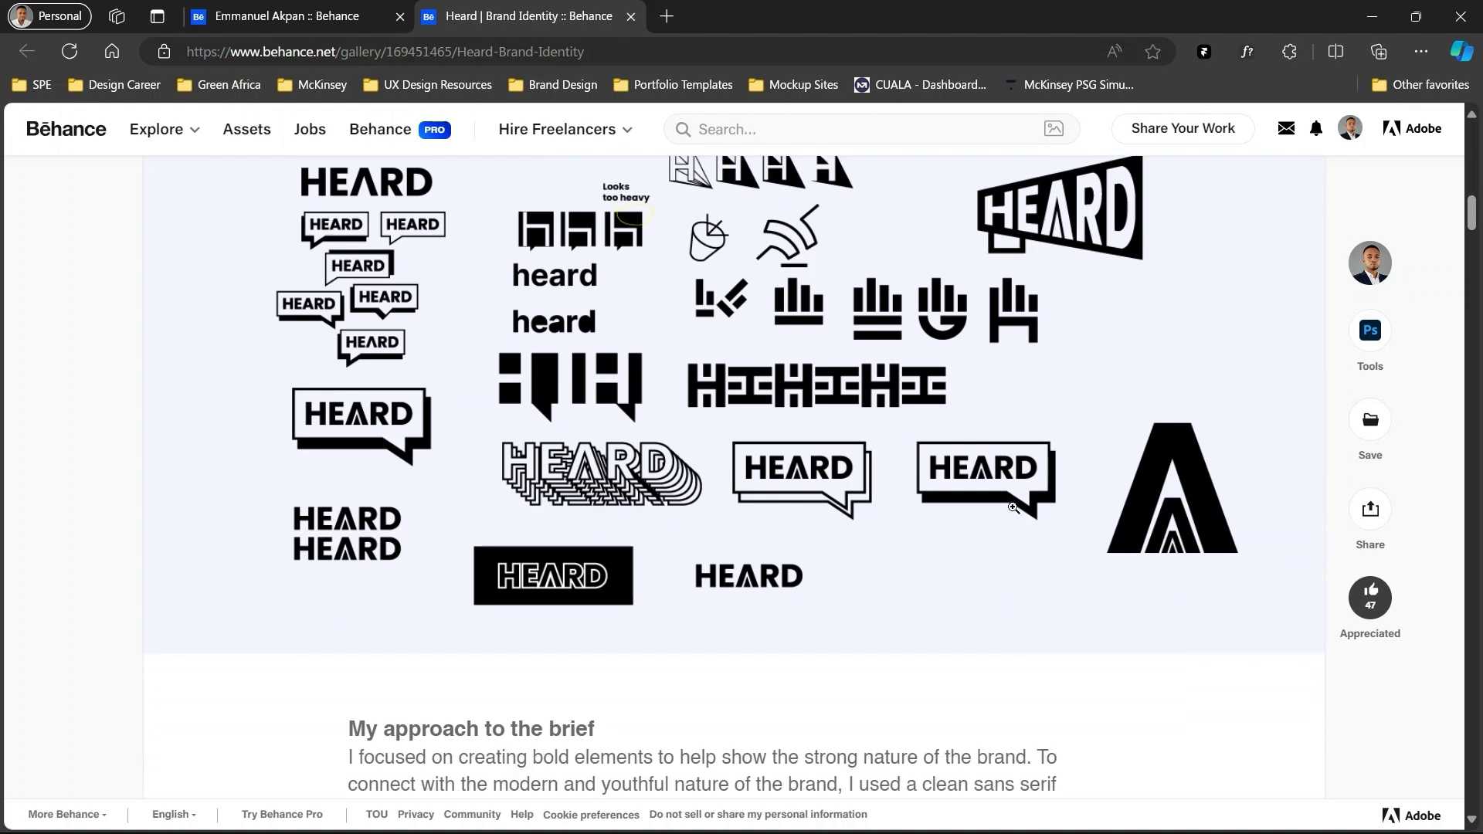
{"action": "scroll", "coordinate": [1014, 508], "scroll_direction": "down", "scroll_amount": 4}
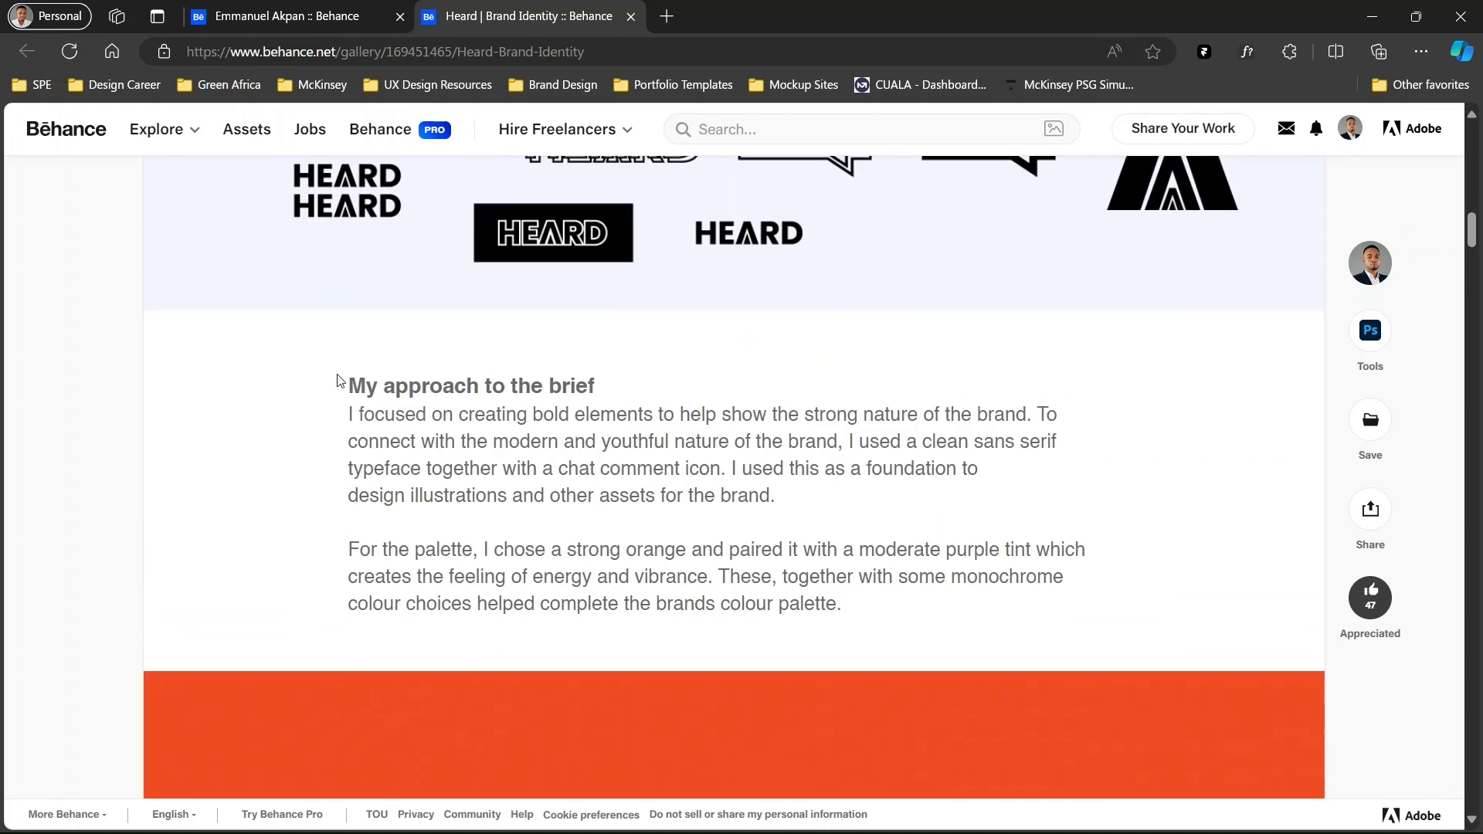
{"action": "left_click_drag", "start_coordinate": [341, 386], "coordinate": [493, 388]}
{"action": "left_click", "coordinate": [673, 454]}
Step: Read the start of the brief text, then return to the Illustrator template
{"action": "scroll", "coordinate": [673, 454], "scroll_direction": "up", "scroll_amount": 1}
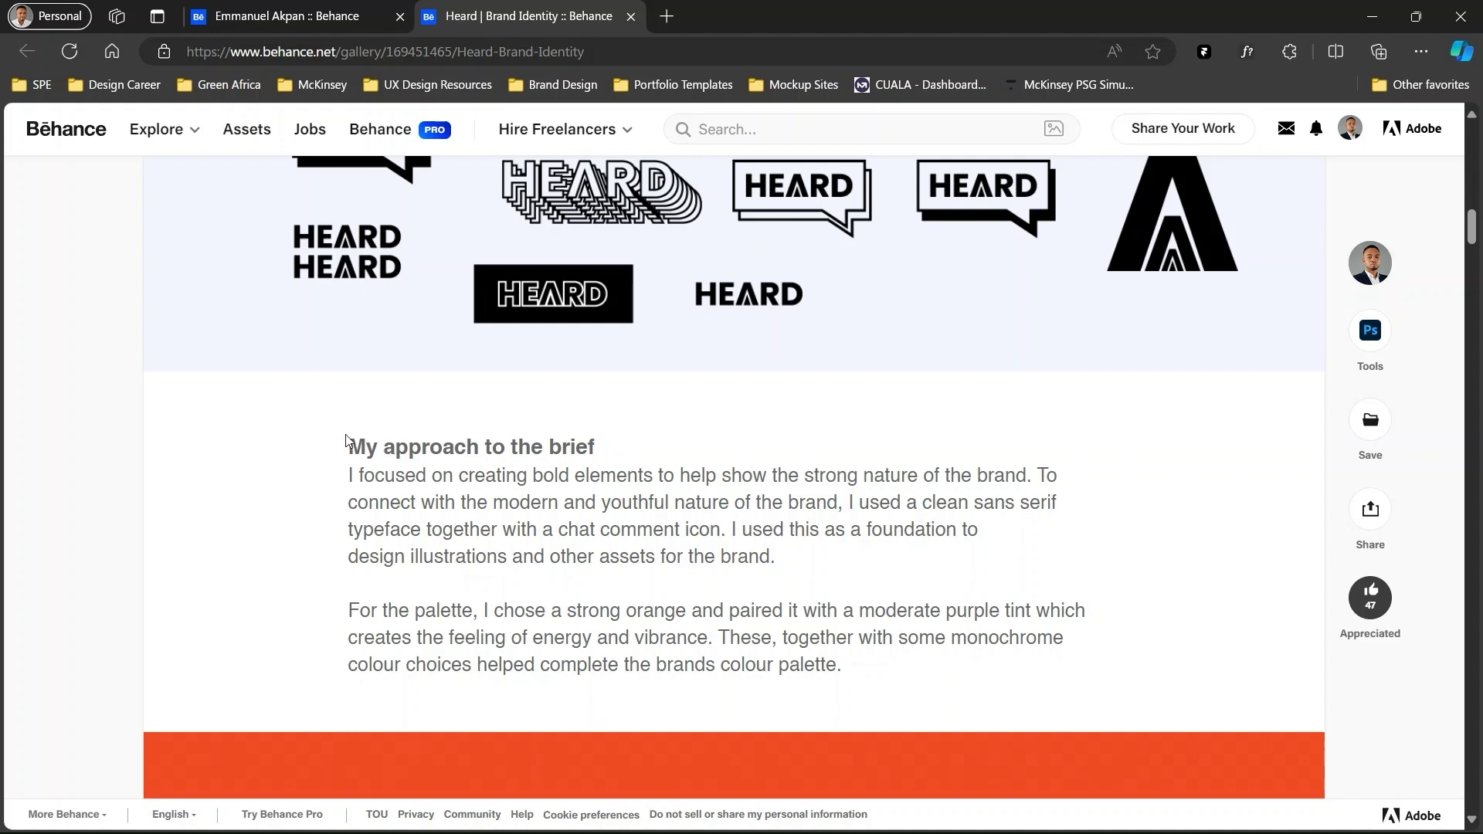
{"action": "left_click_drag", "start_coordinate": [347, 441], "coordinate": [618, 503]}
{"action": "left_click", "coordinate": [889, 519]}
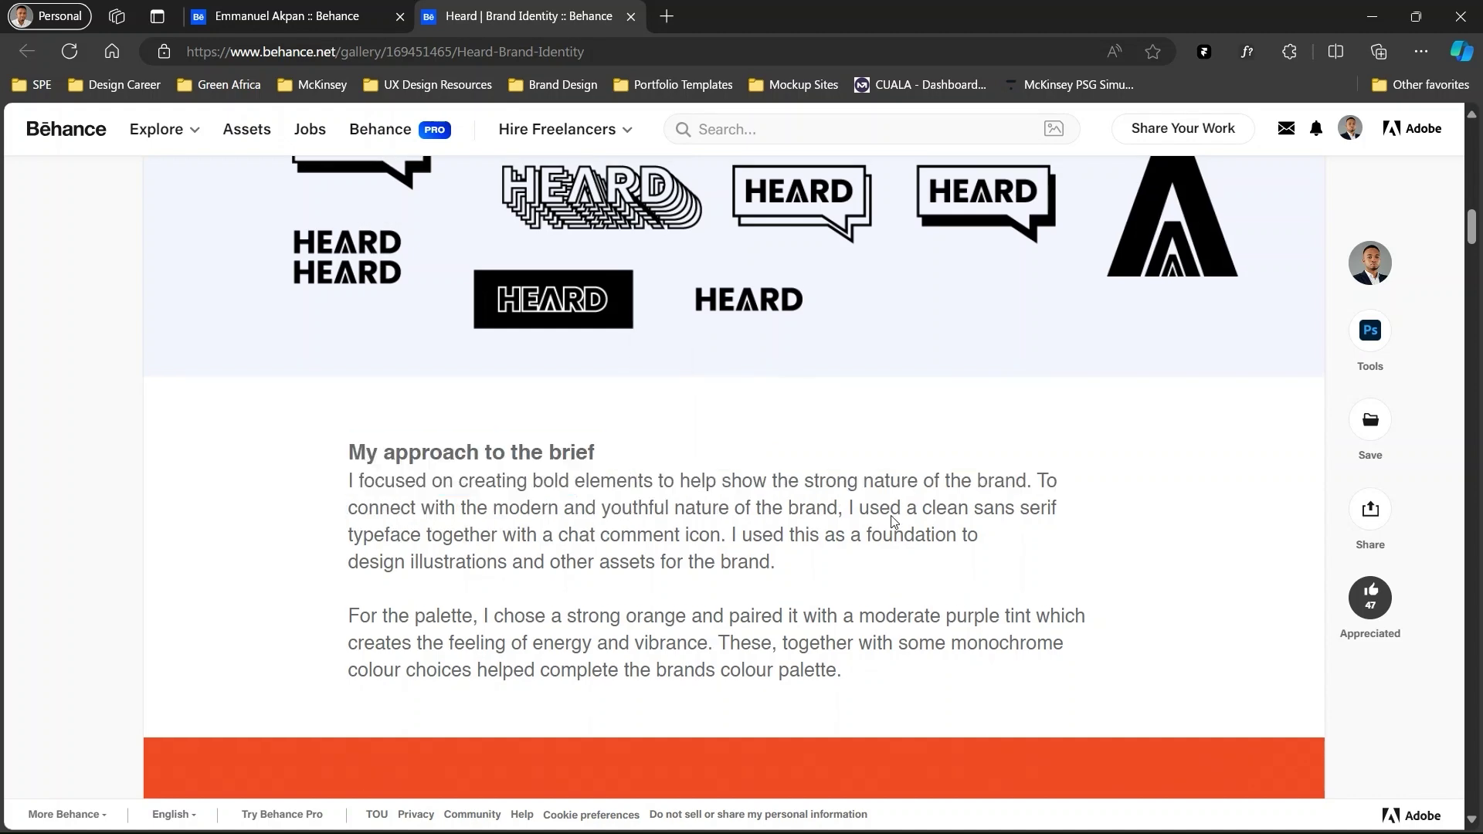
{"action": "key", "text": "alt+Tab"}
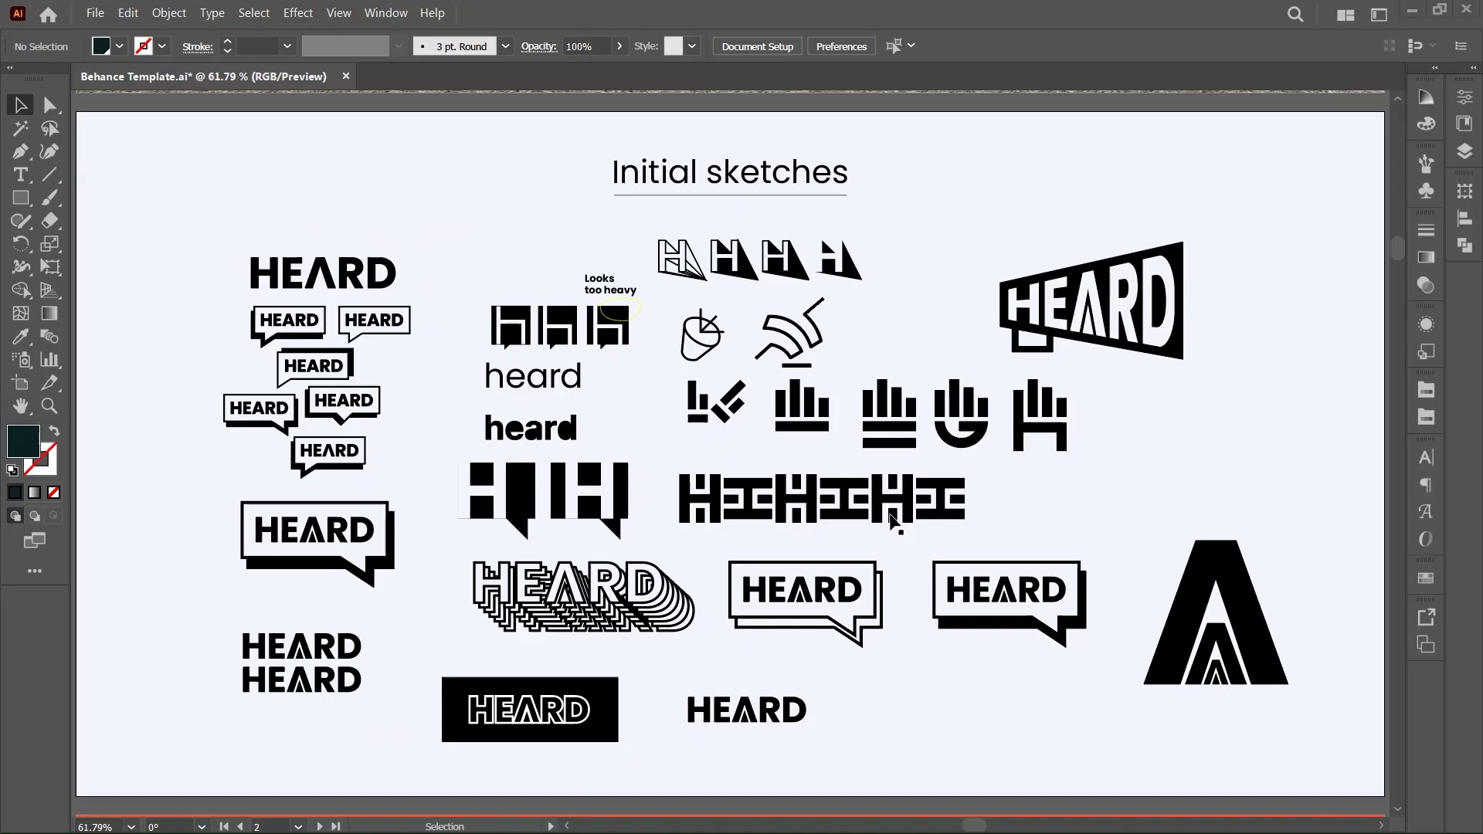
Step: Centre the orange rectangle behind the HEARD logo horizontally on its artboard, then return to Behance
{"action": "scroll", "coordinate": [857, 413], "scroll_direction": "down", "scroll_amount": 14}
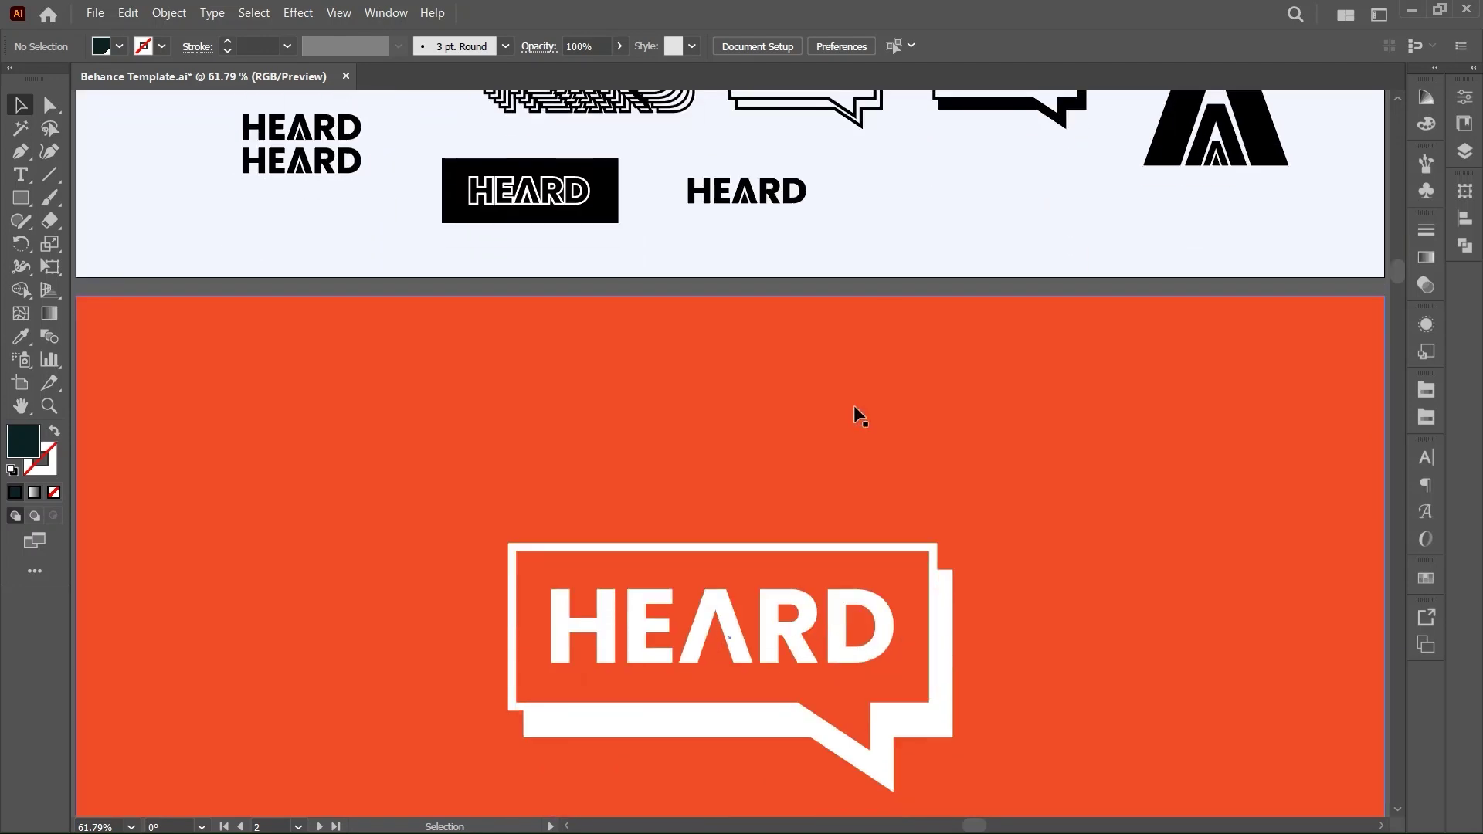
{"action": "left_click", "coordinate": [854, 407]}
{"action": "scroll", "coordinate": [854, 407], "scroll_direction": "down", "scroll_amount": 5}
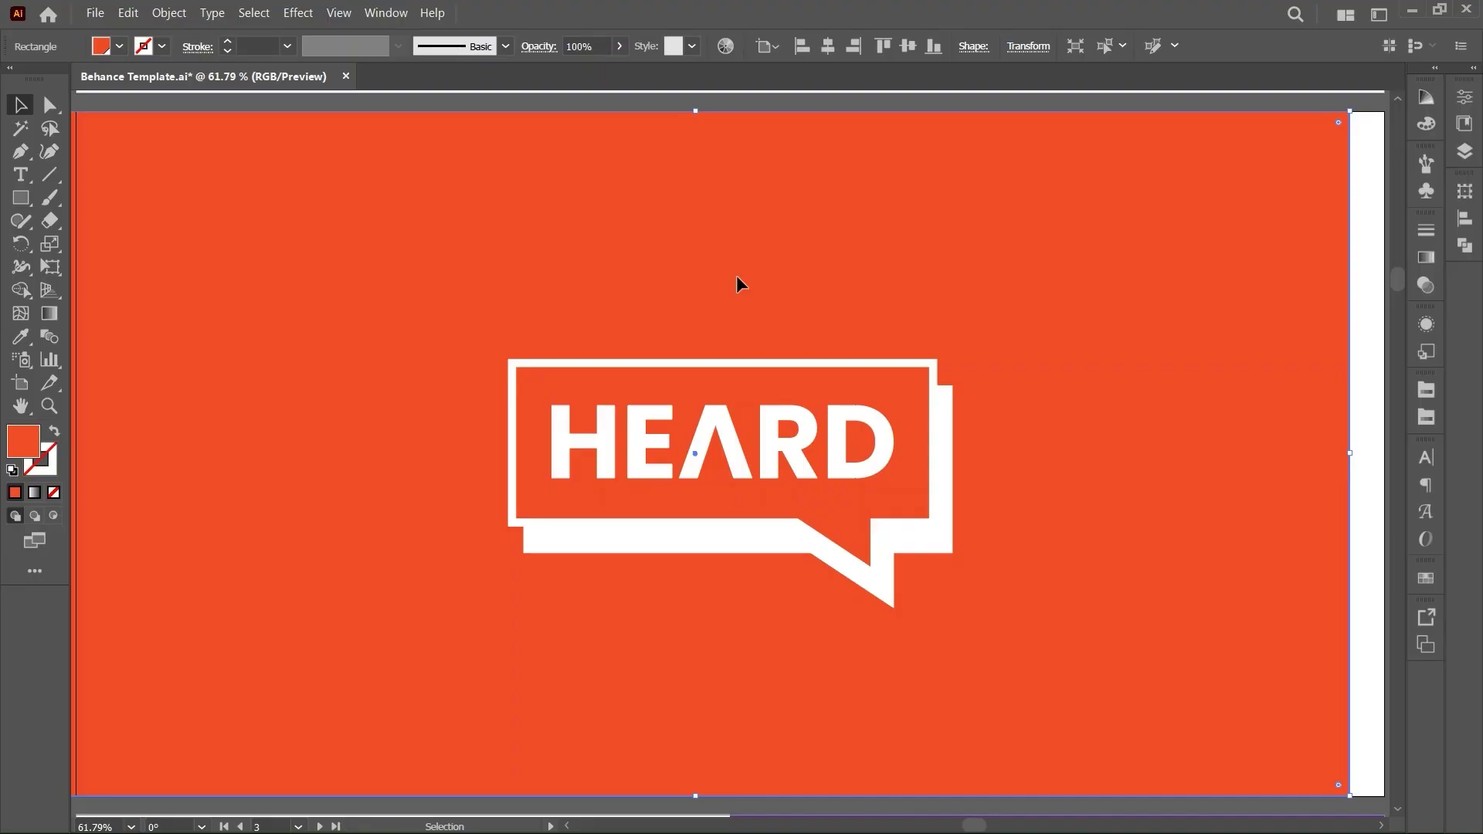
{"action": "key", "text": "ctrl+minus"}
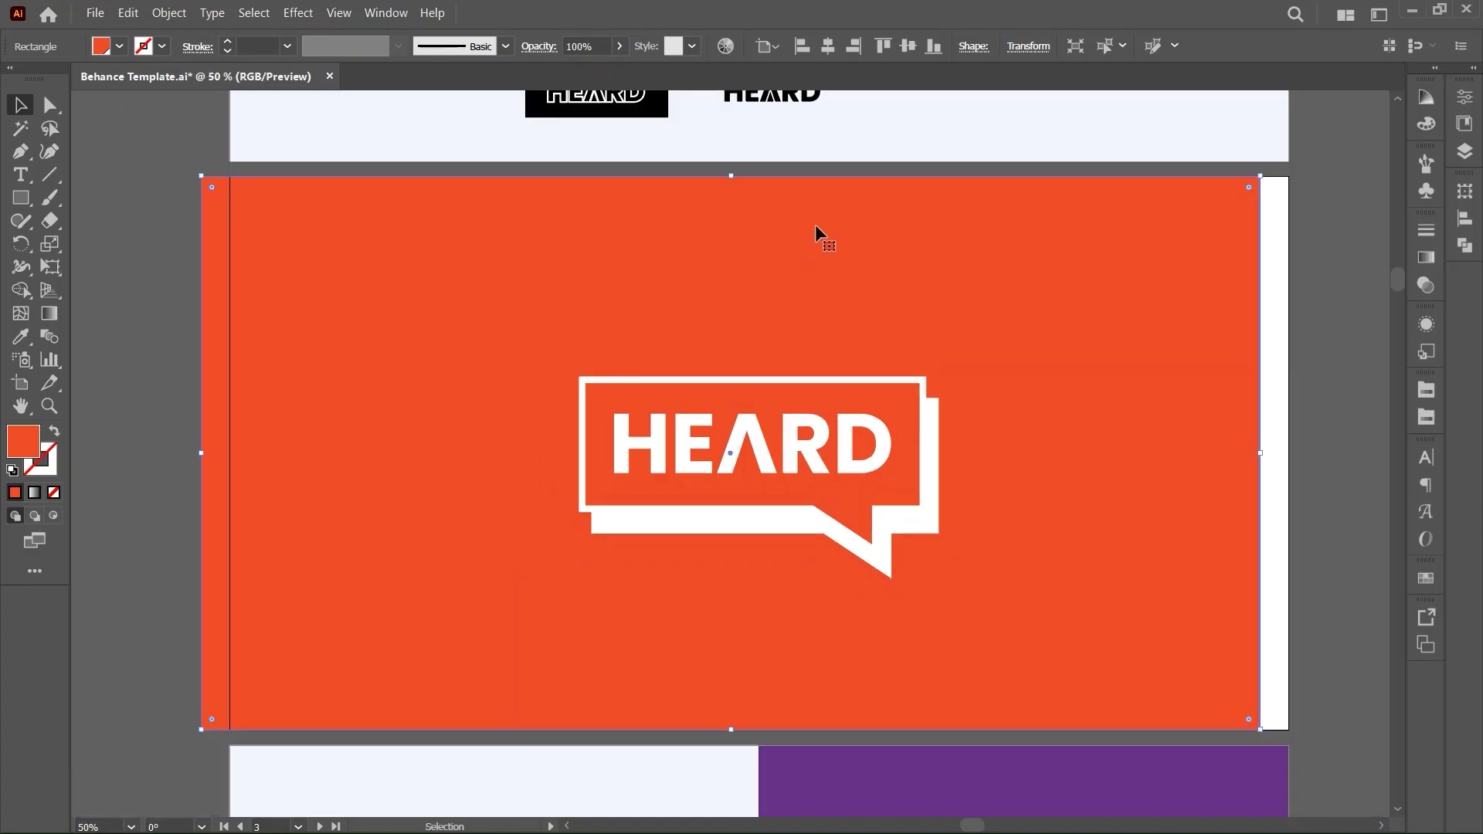
{"action": "left_click", "coordinate": [827, 56]}
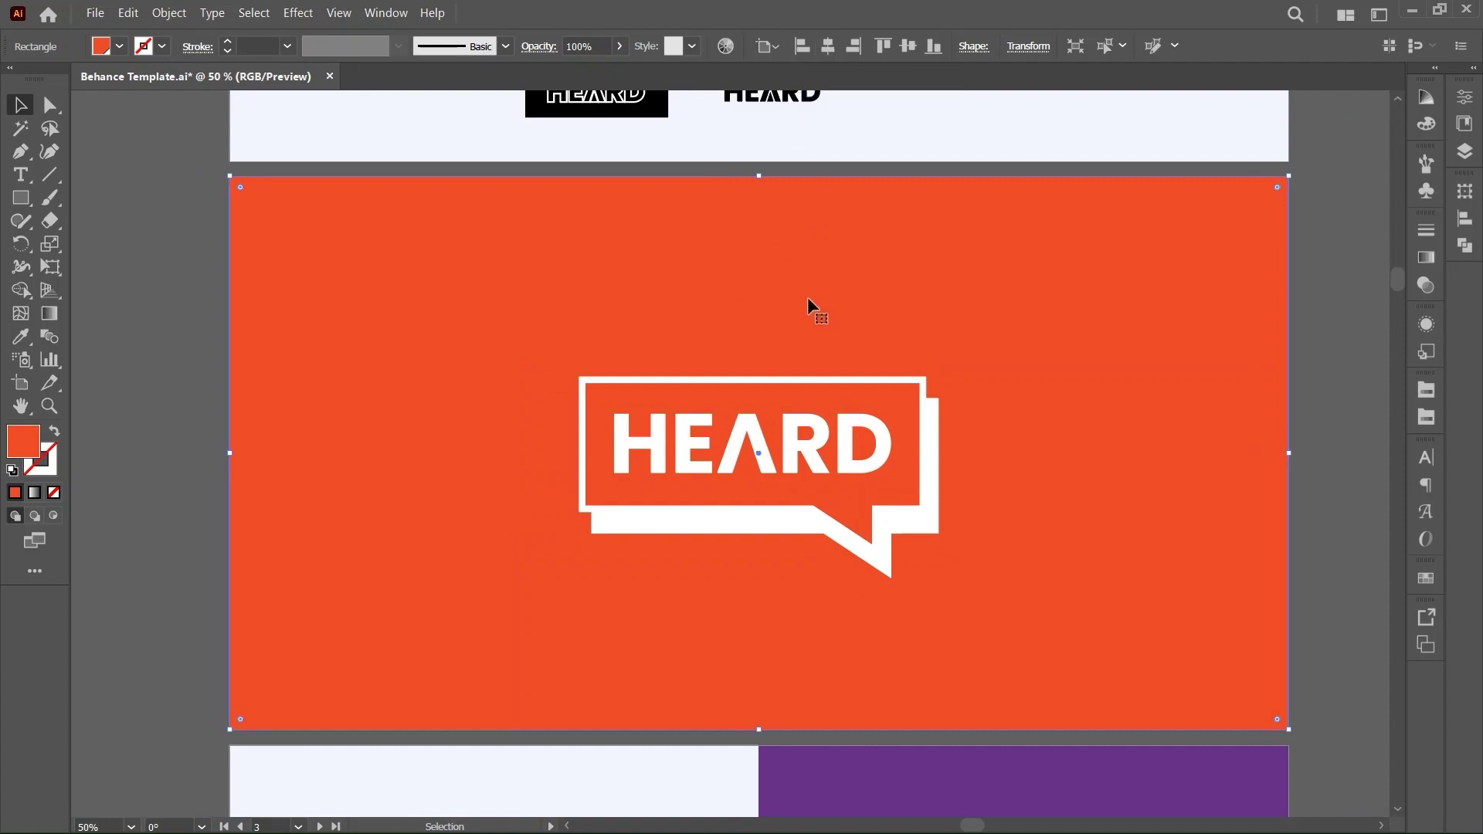
{"action": "mouse_move", "coordinate": [755, 448]}
{"action": "left_mouse_down"}
{"action": "mouse_move", "coordinate": [734, 411]}
{"action": "mouse_move", "coordinate": [762, 463]}
{"action": "mouse_move", "coordinate": [796, 424]}
{"action": "mouse_move", "coordinate": [724, 415]}
{"action": "mouse_move", "coordinate": [755, 448]}
{"action": "left_mouse_up"}
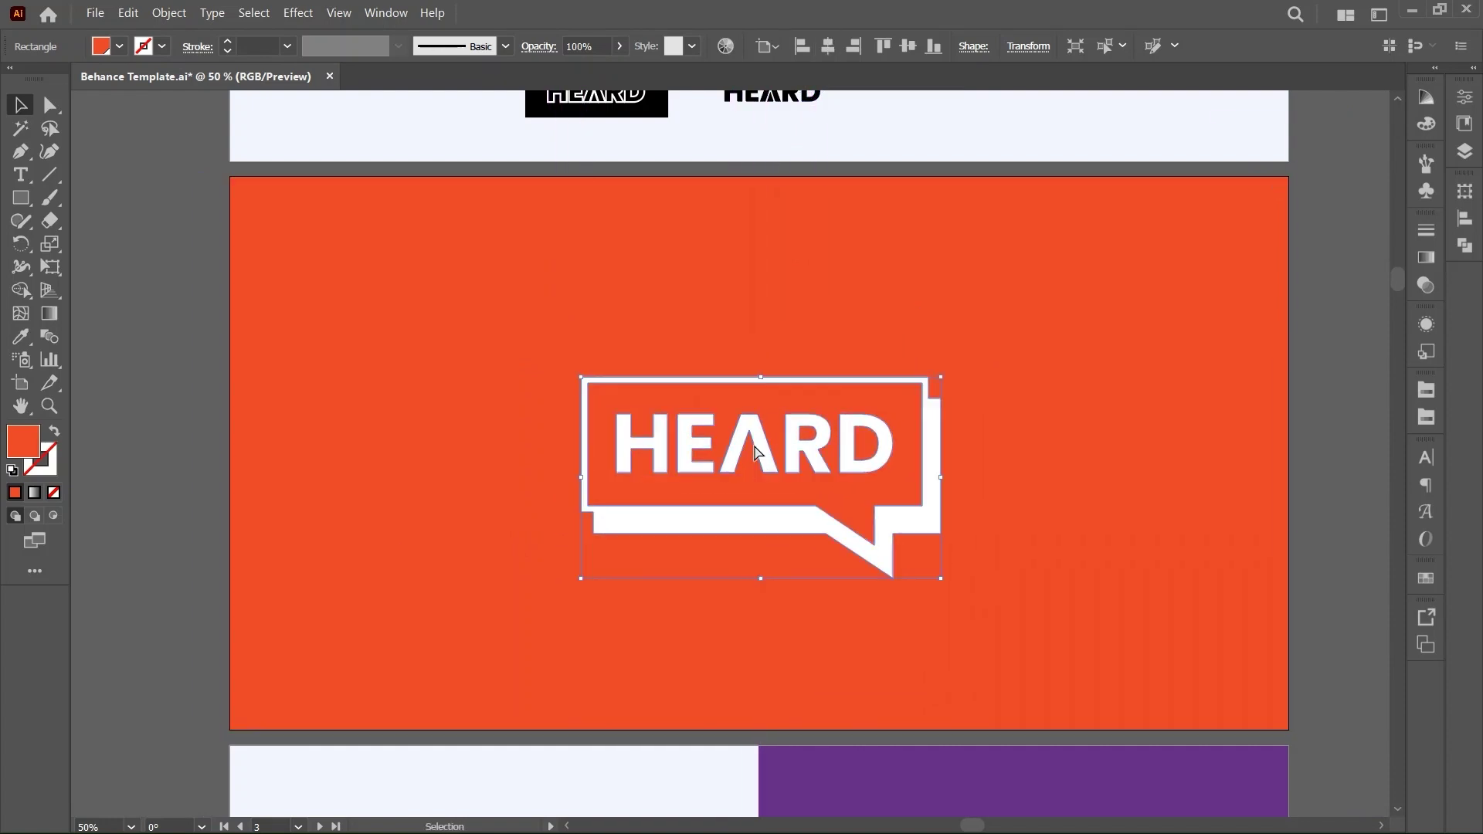
{"action": "key", "text": "alt+Tab"}
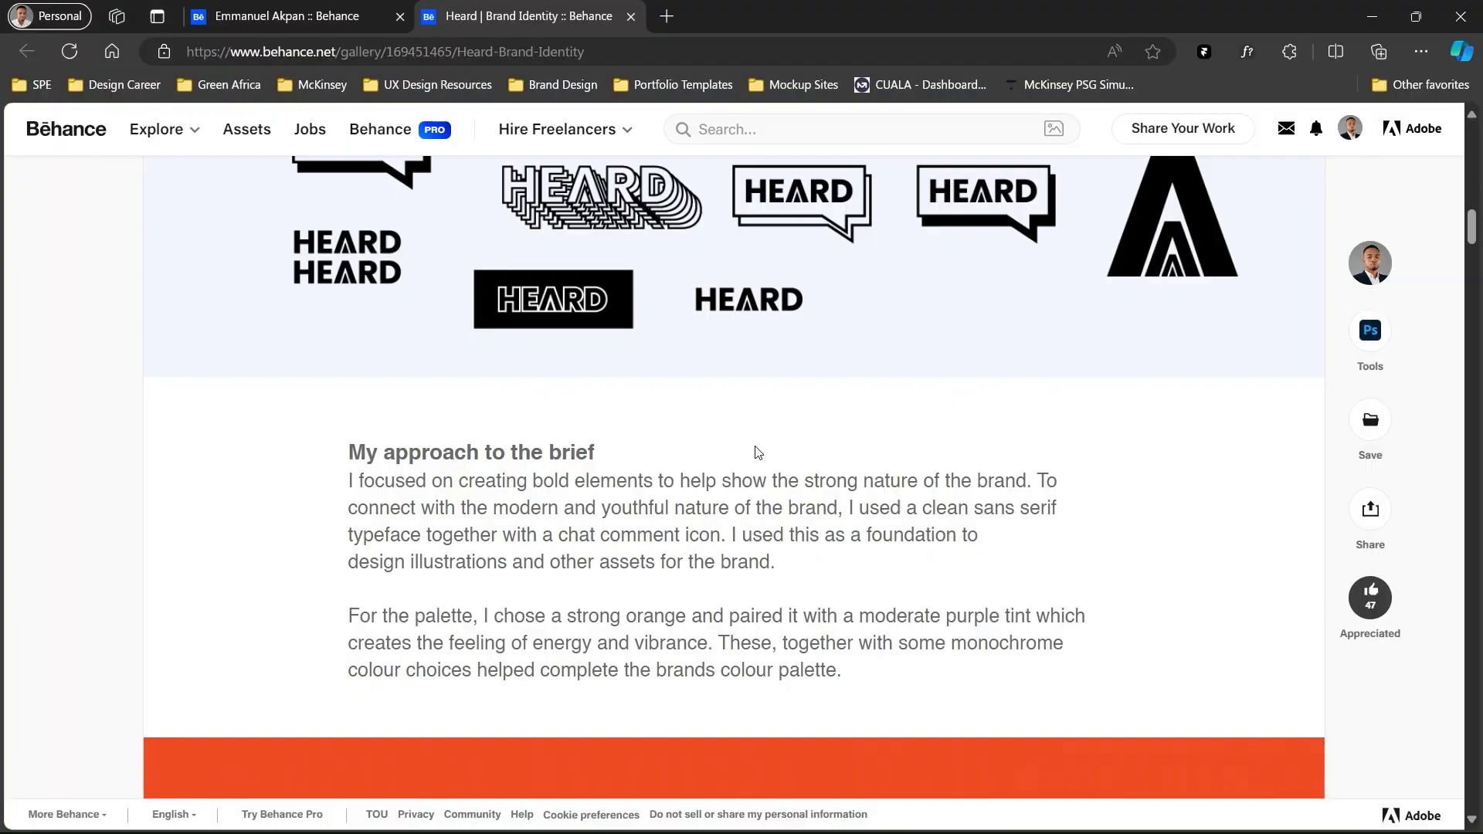
Step: View the animated orange HEARD logo on Behance, then deselect the logo in Illustrator
{"action": "scroll", "coordinate": [754, 447], "scroll_direction": "down", "scroll_amount": 6}
{"action": "scroll", "coordinate": [754, 446], "scroll_direction": "down", "scroll_amount": 1}
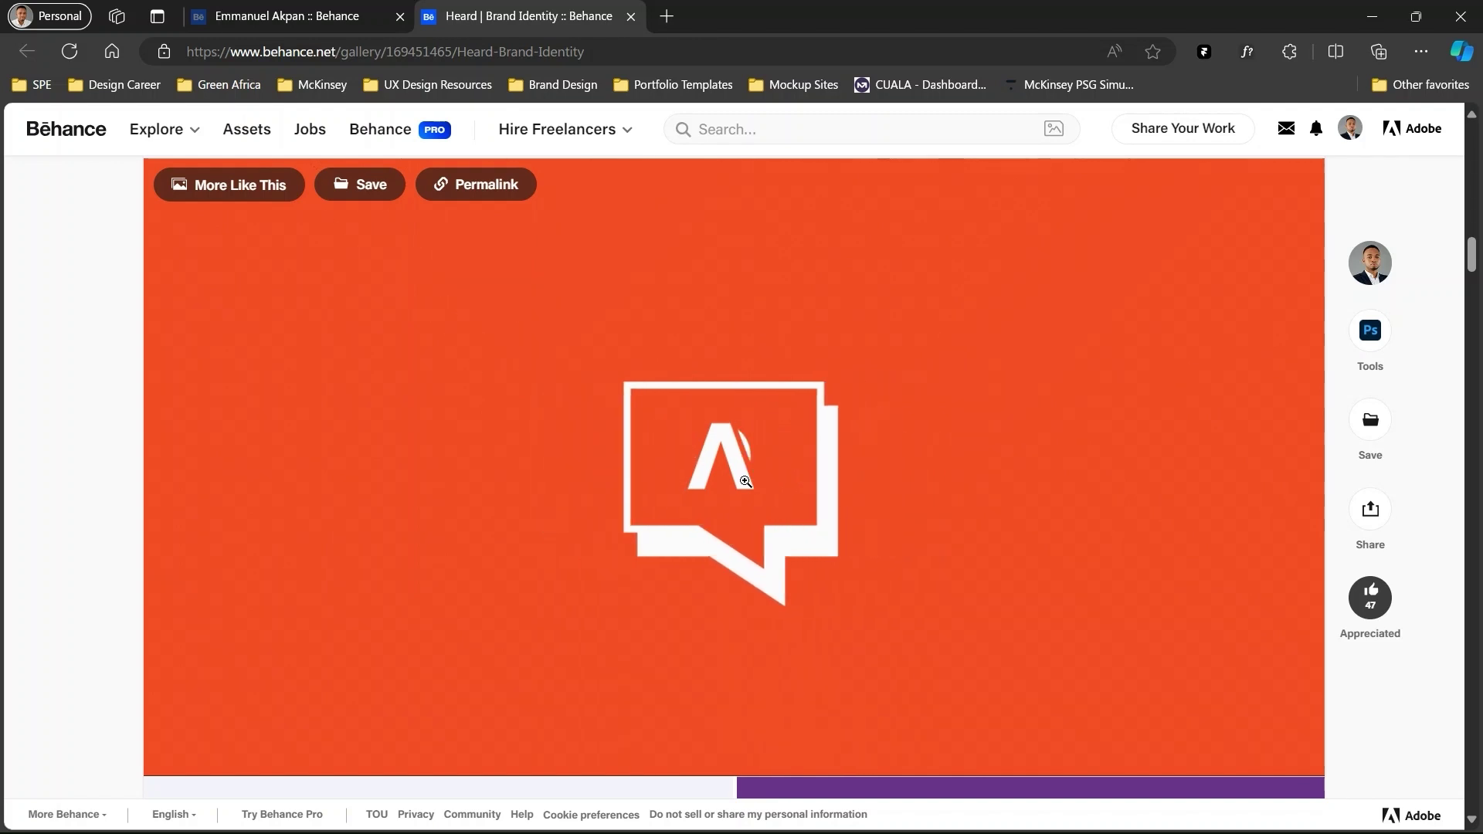
{"action": "scroll", "coordinate": [745, 482], "scroll_direction": "up", "scroll_amount": 1}
{"action": "key", "text": "alt+Tab"}
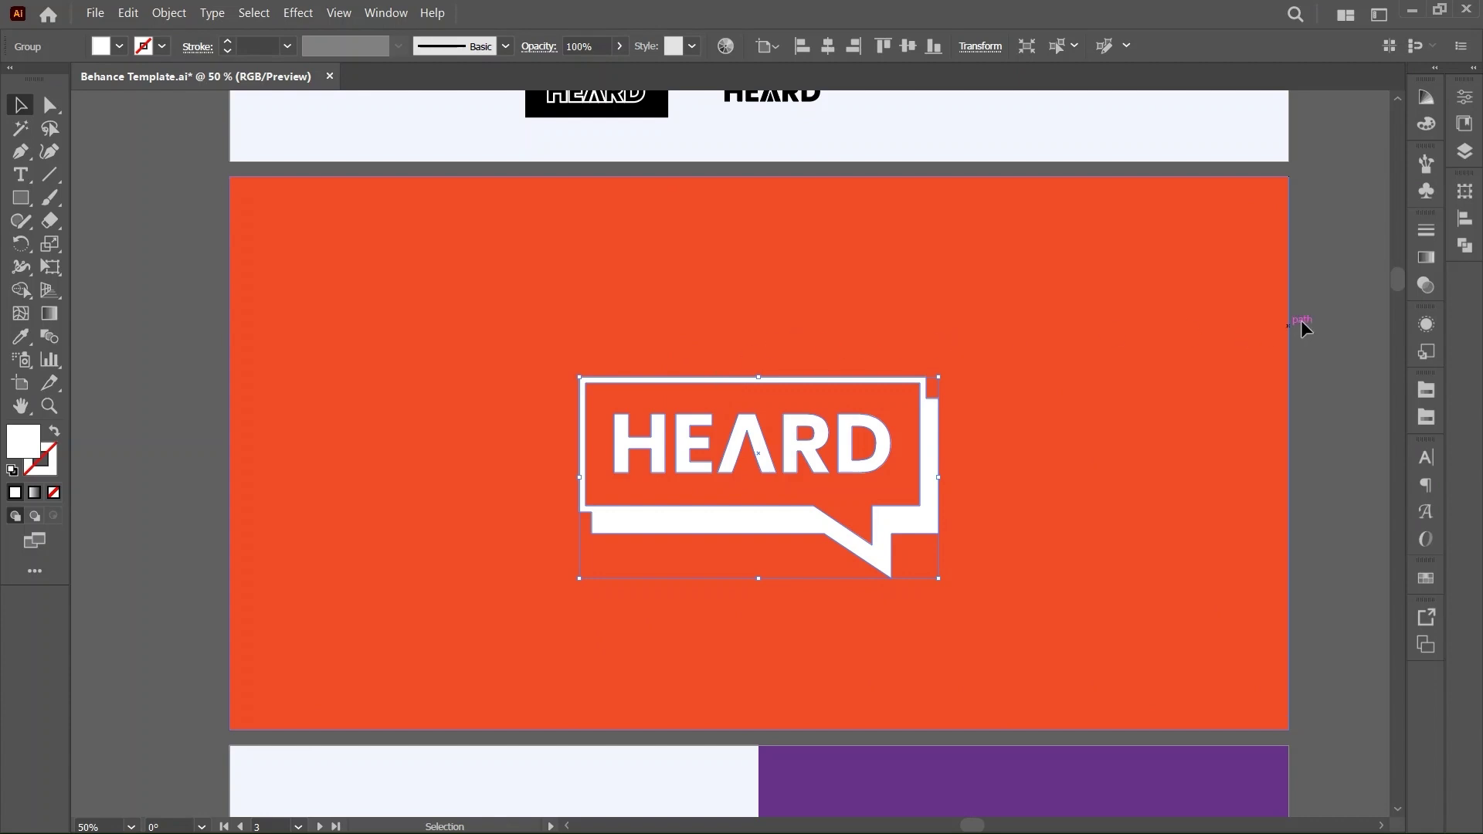
{"action": "left_click", "coordinate": [1311, 269]}
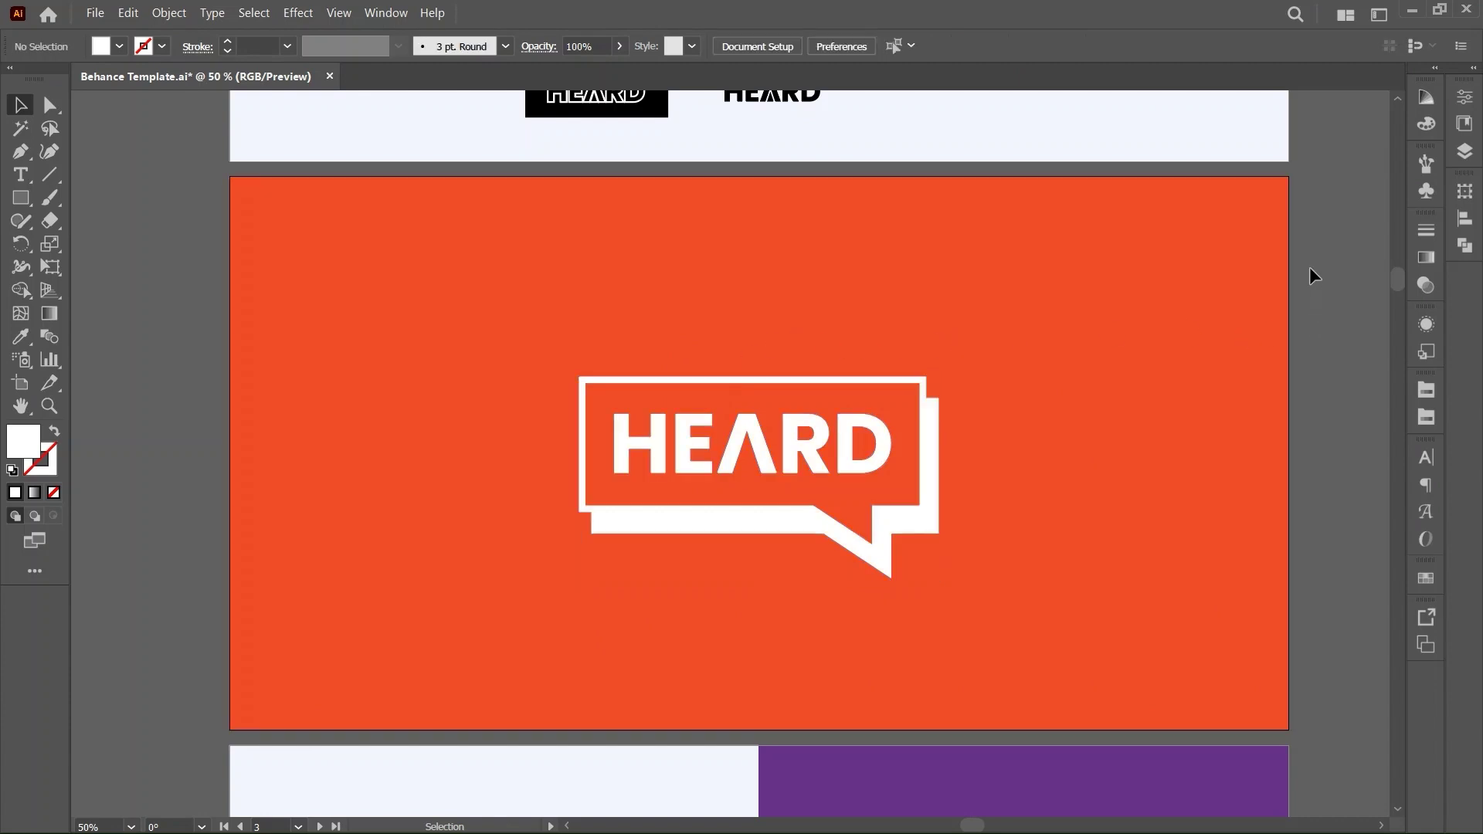
Step: Toggle Outline view off and on, zoom to 100% on the logo artboard, then switch to Behance
{"action": "scroll", "coordinate": [1309, 268], "scroll_direction": "down", "scroll_amount": 10}
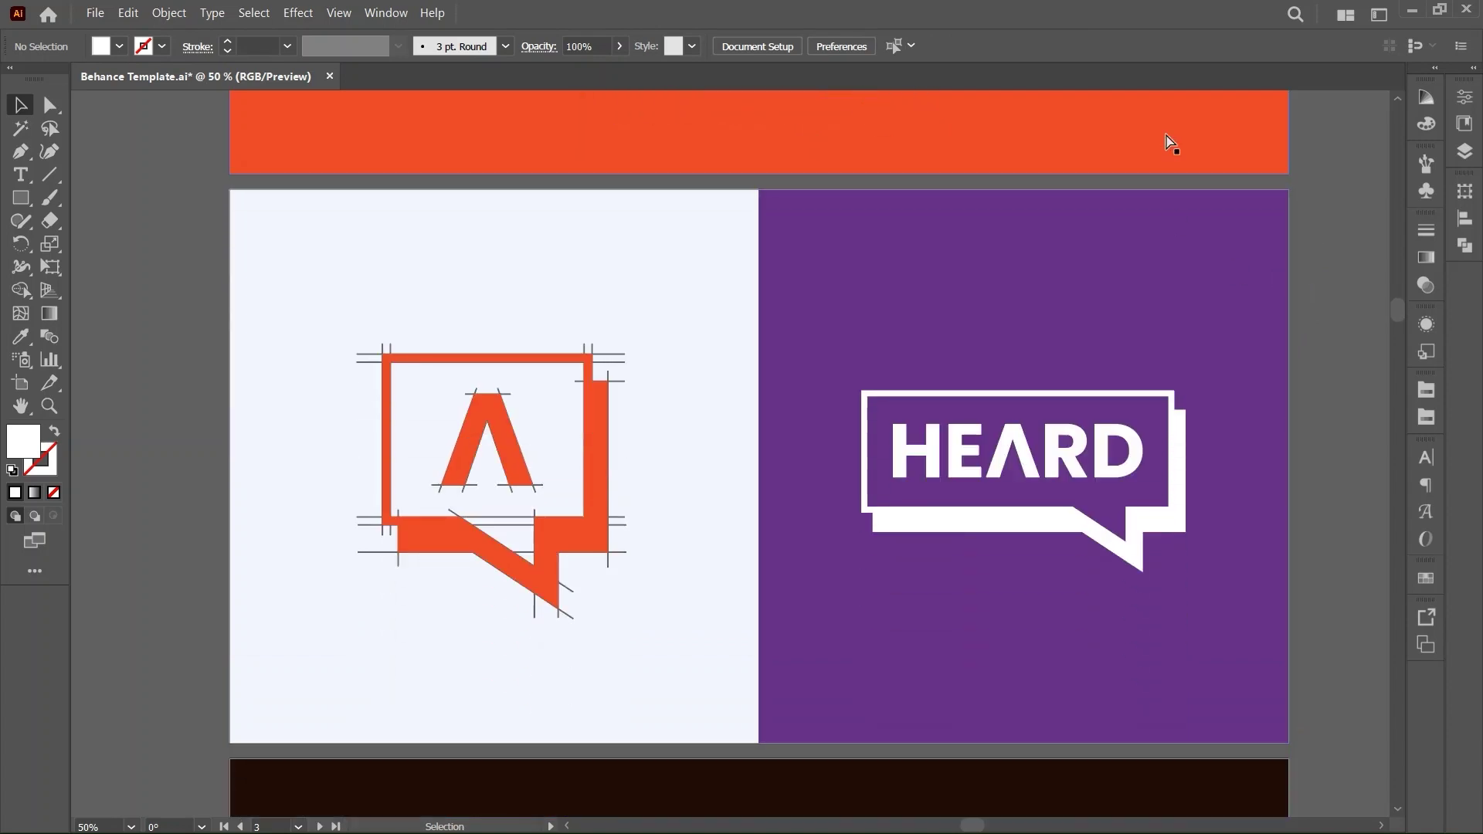
{"action": "key", "text": "ctrl+y"}
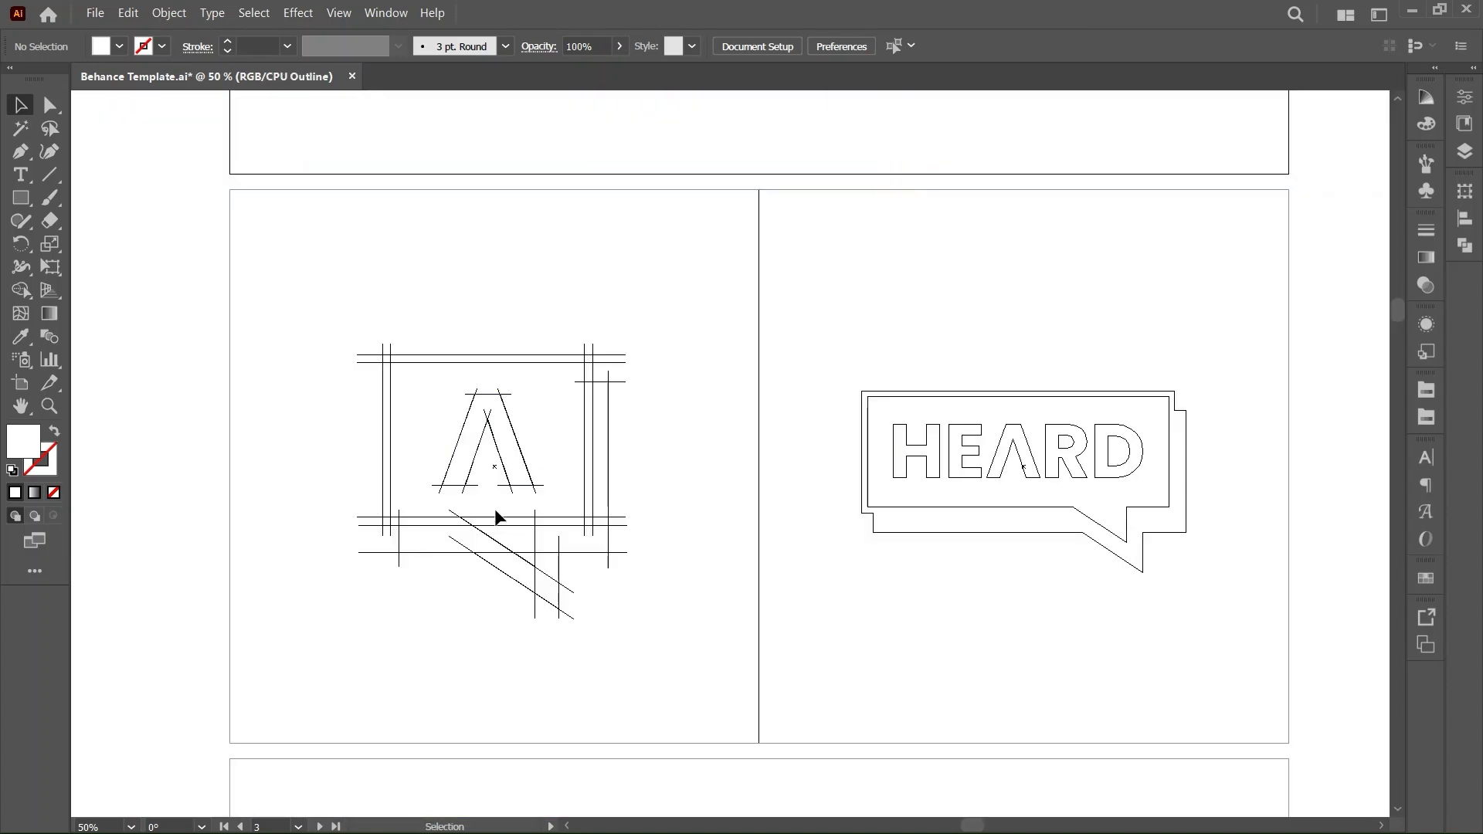
{"action": "key", "text": "ctrl+y"}
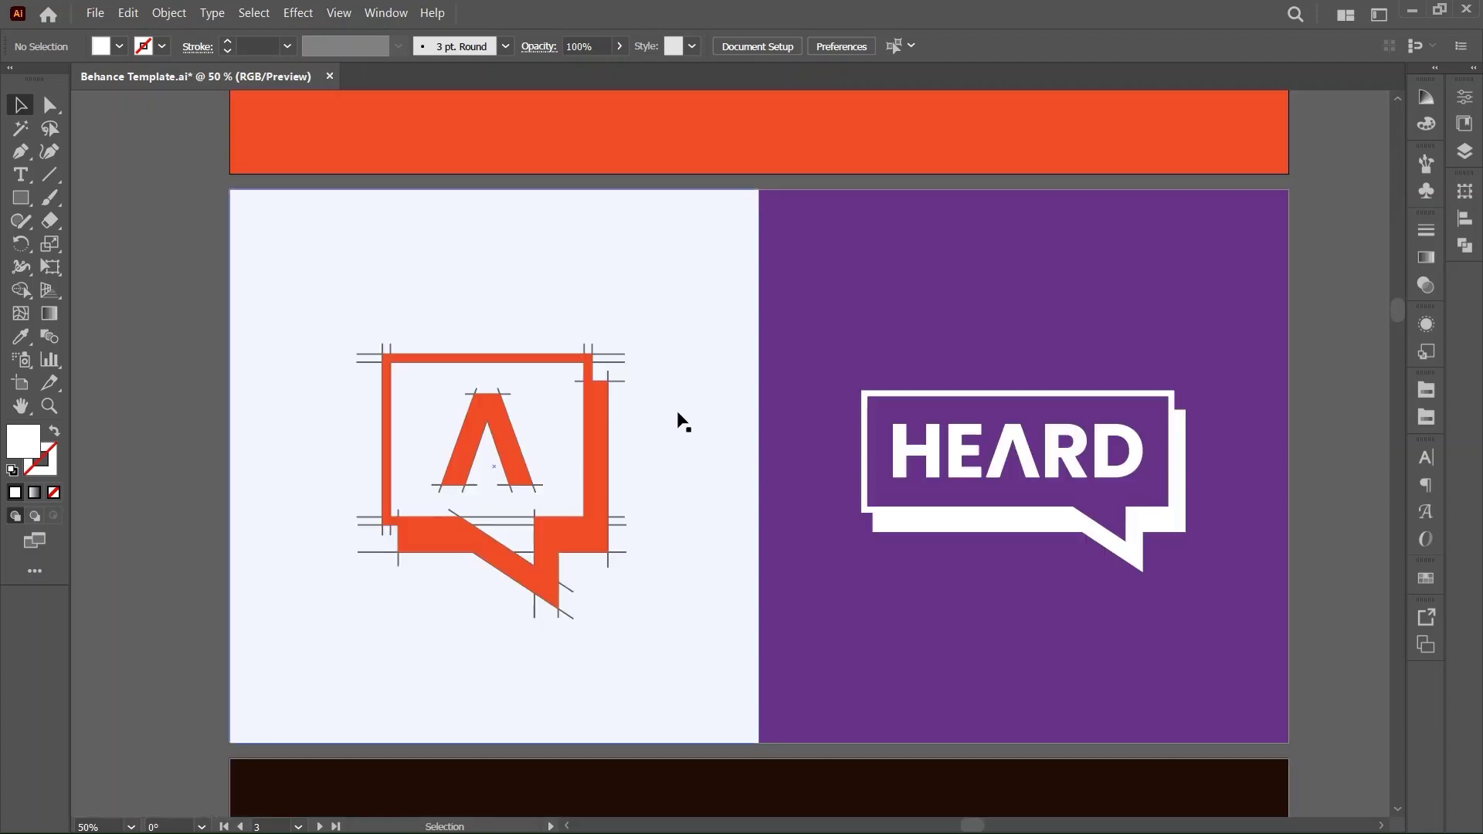
{"action": "key", "text": "ctrl+1"}
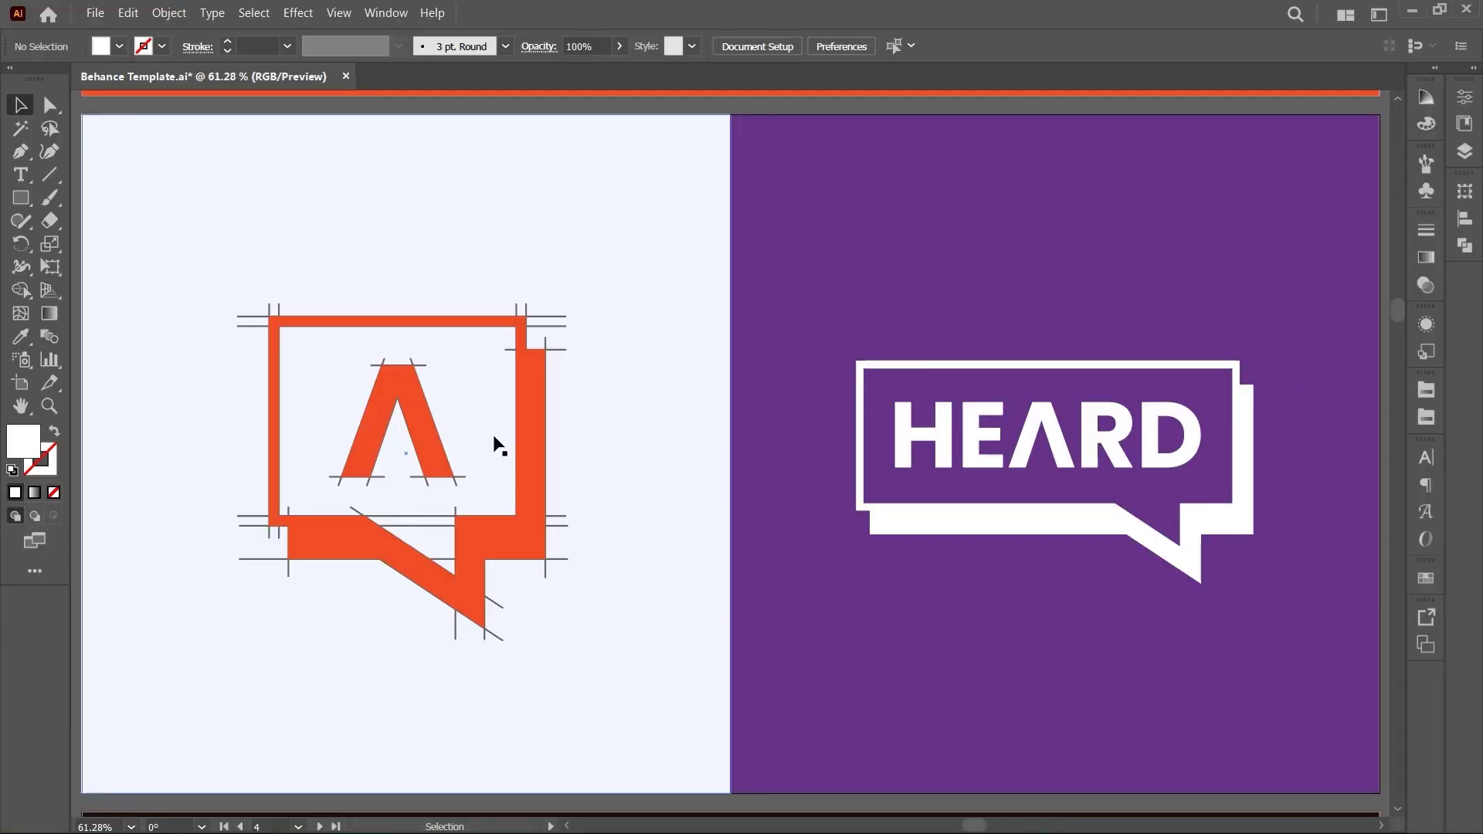
{"action": "key", "text": "alt+Tab"}
{"action": "scroll", "coordinate": [660, 478], "scroll_direction": "down", "scroll_amount": 1}
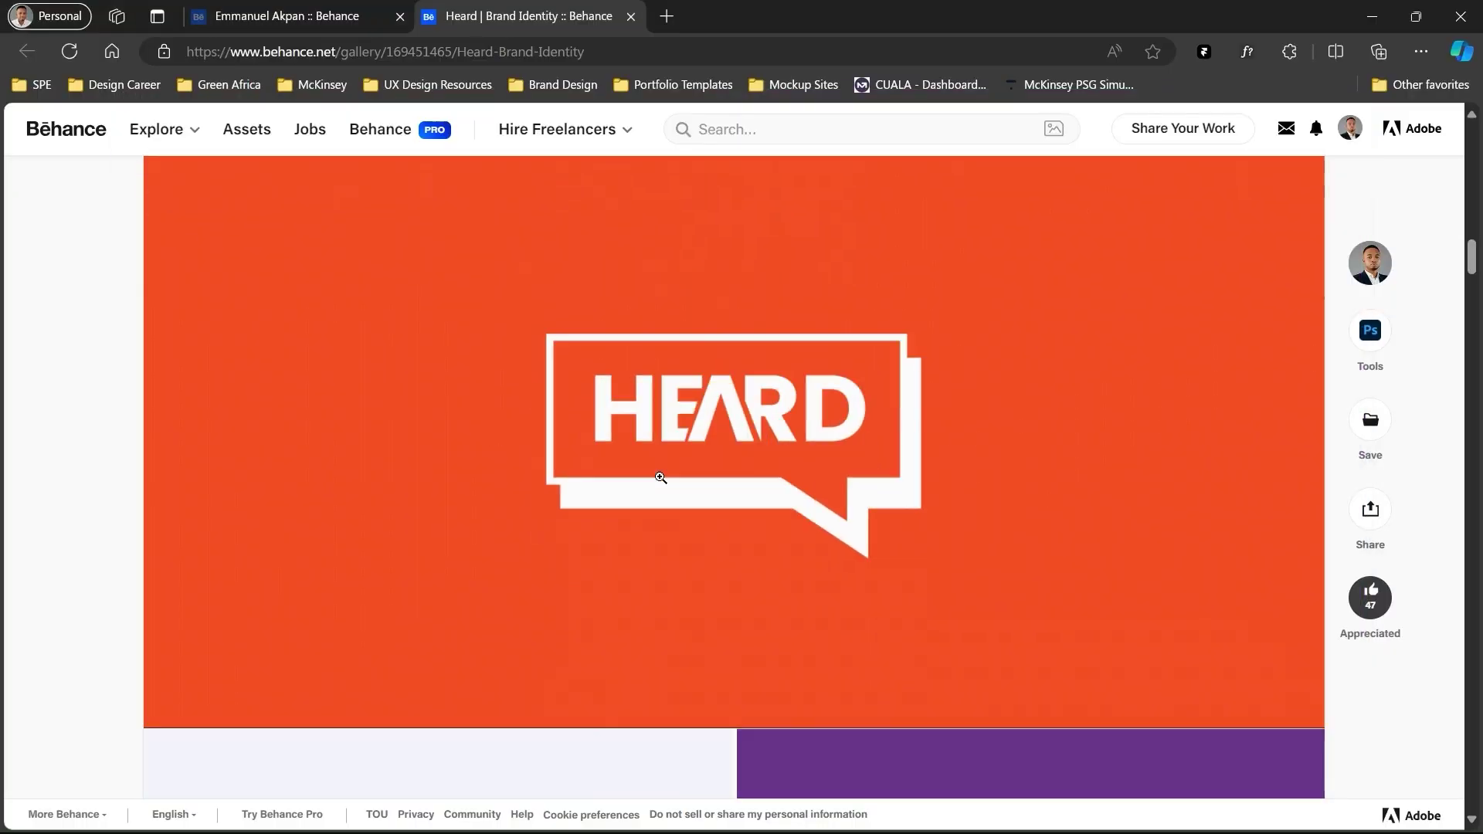
{"action": "scroll", "coordinate": [660, 478], "scroll_direction": "down", "scroll_amount": 7}
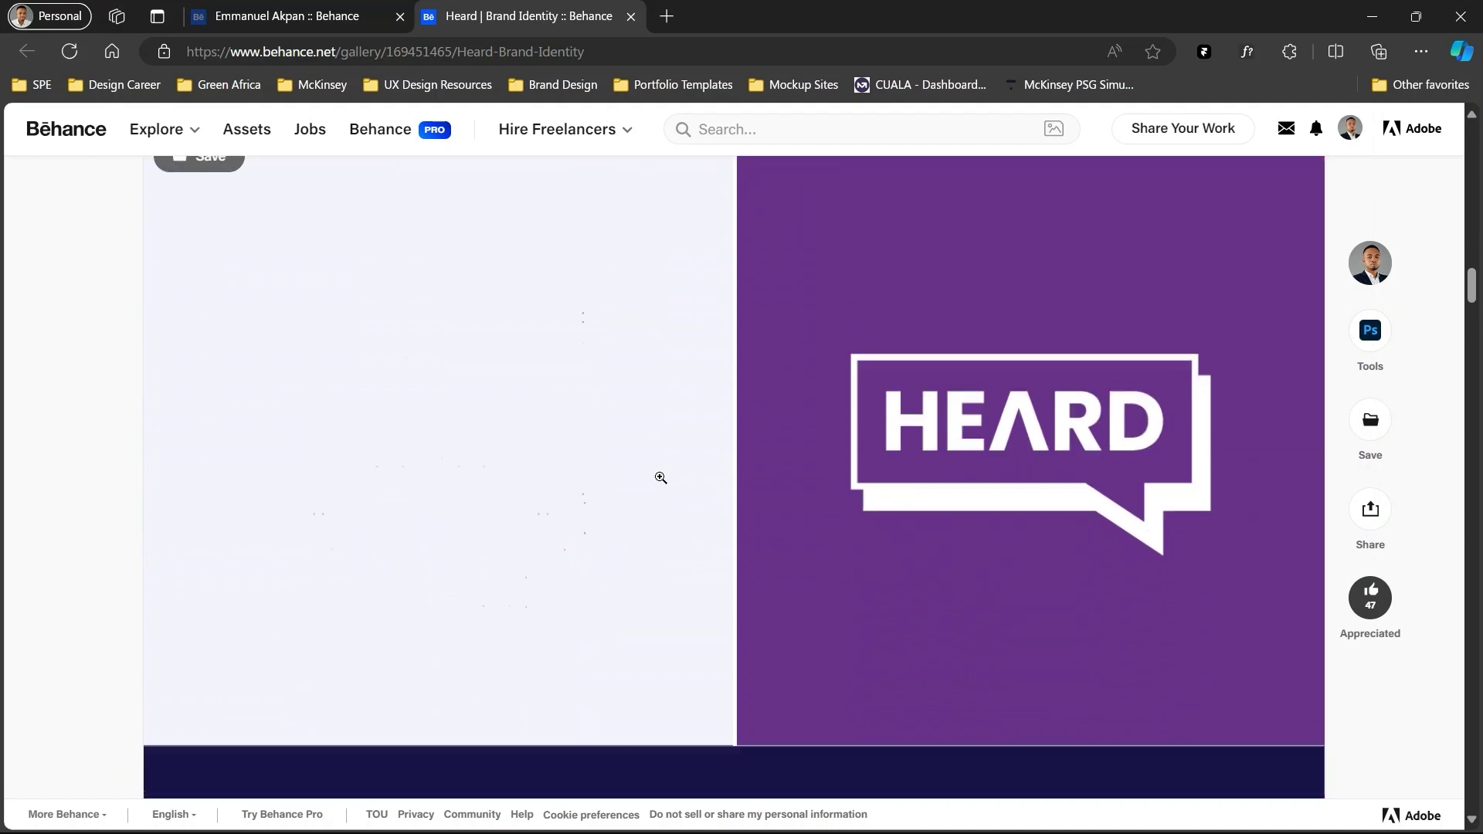
{"action": "scroll", "coordinate": [661, 478], "scroll_direction": "up", "scroll_amount": 1}
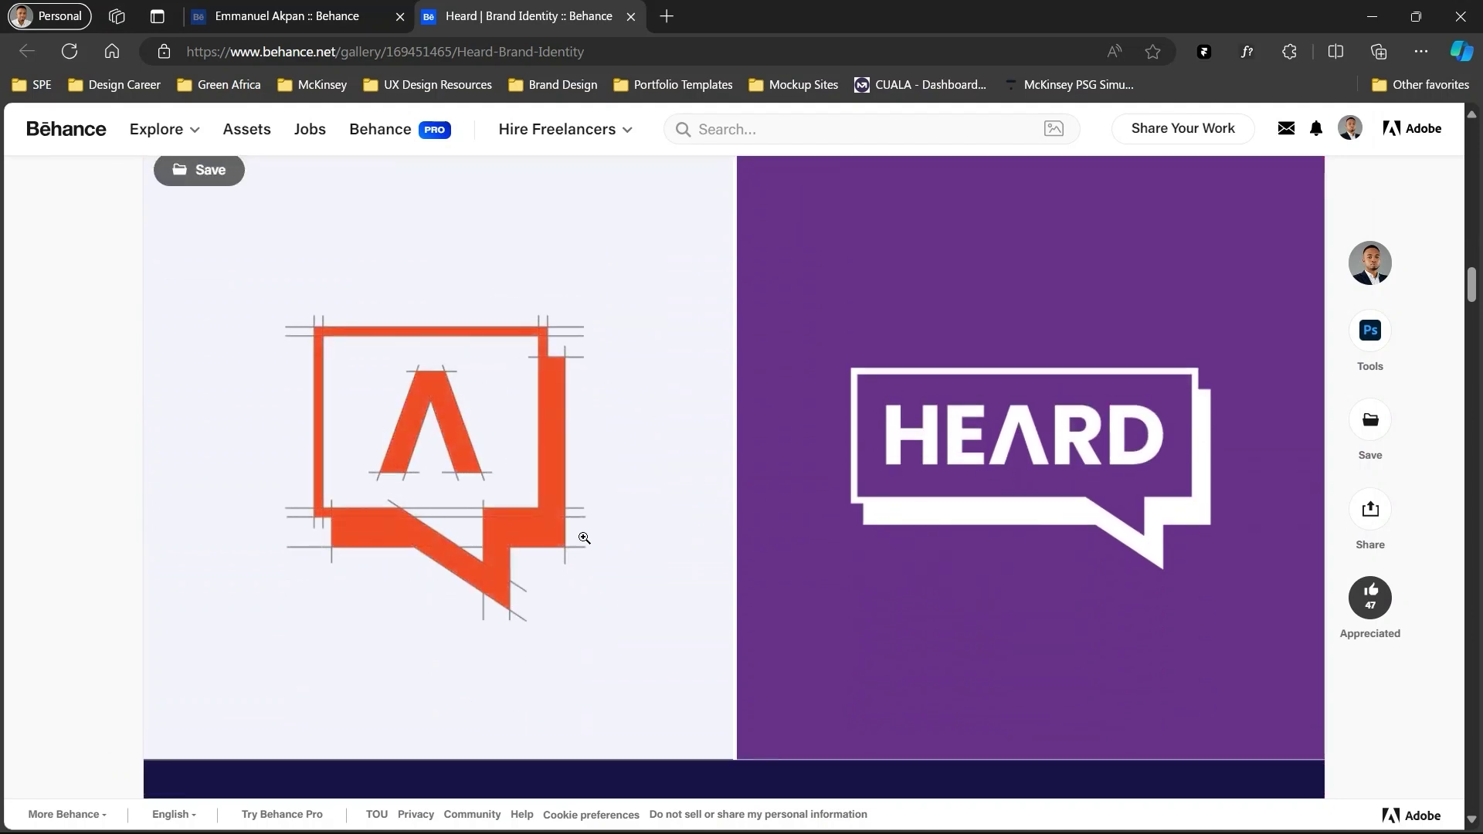
{"action": "scroll", "coordinate": [558, 401], "scroll_direction": "up", "scroll_amount": 1}
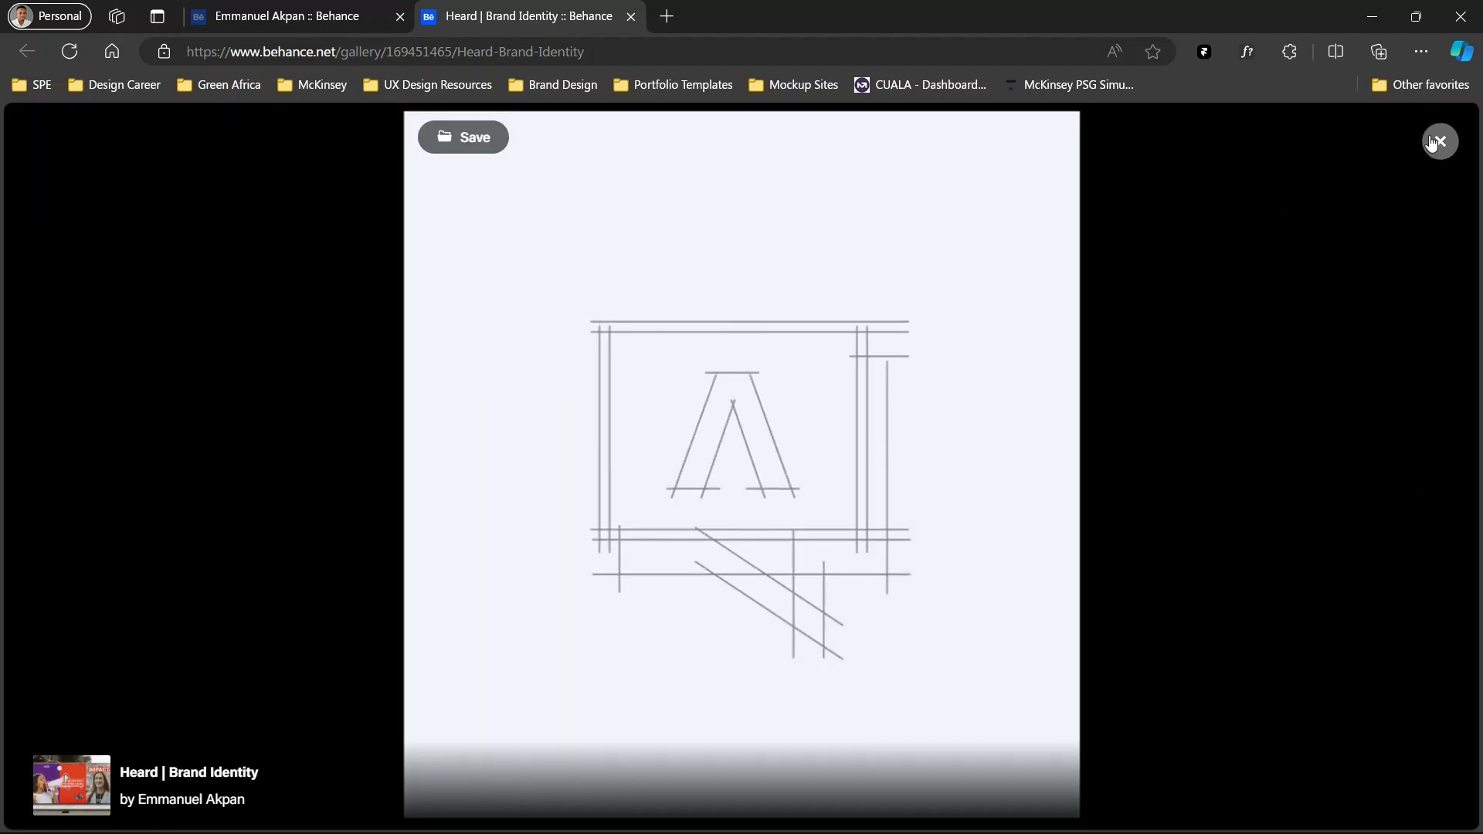
{"action": "left_click", "coordinate": [1439, 141]}
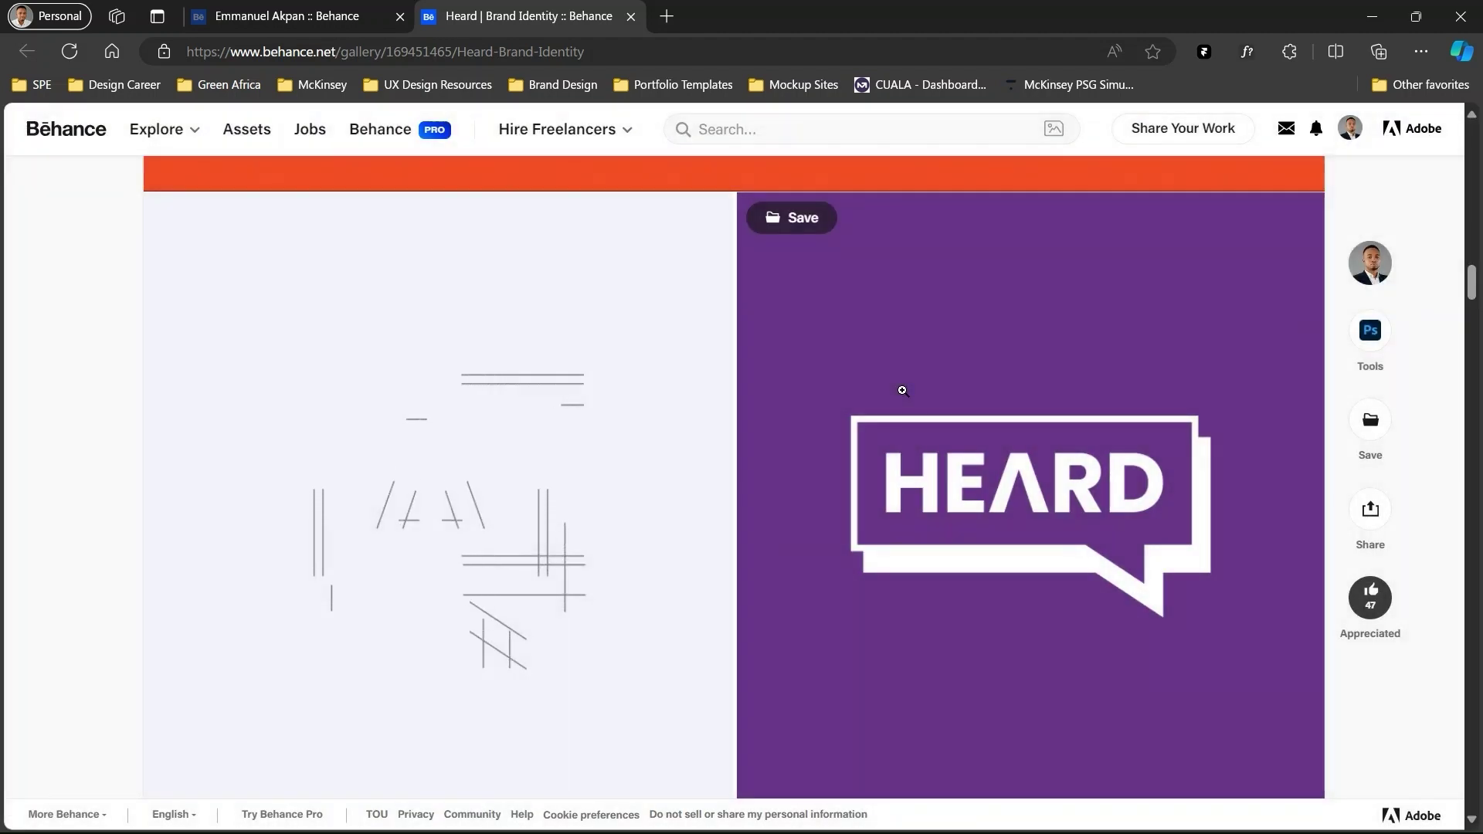
{"action": "left_click", "coordinate": [903, 391]}
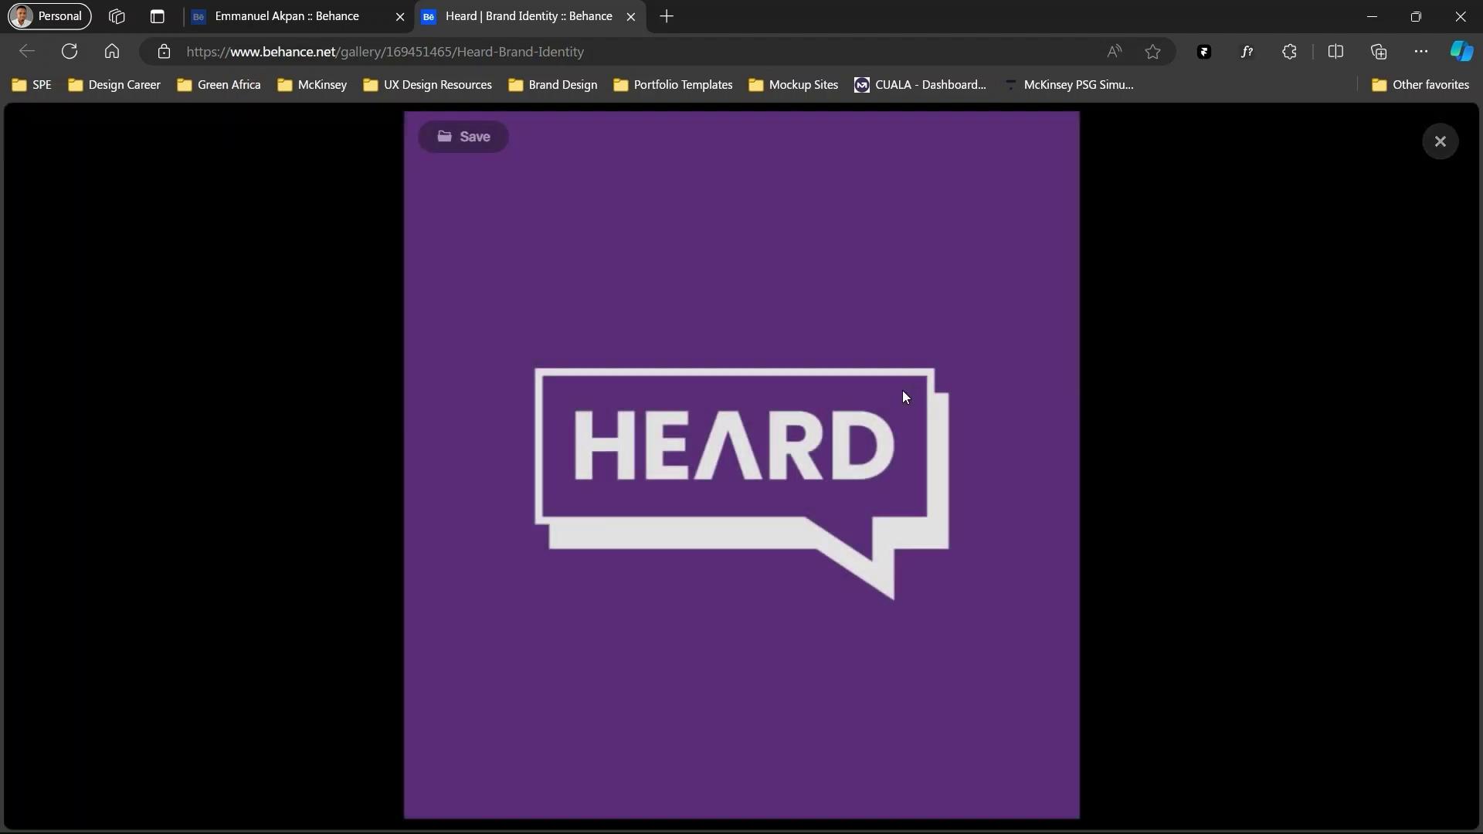
{"action": "left_click", "coordinate": [1440, 142]}
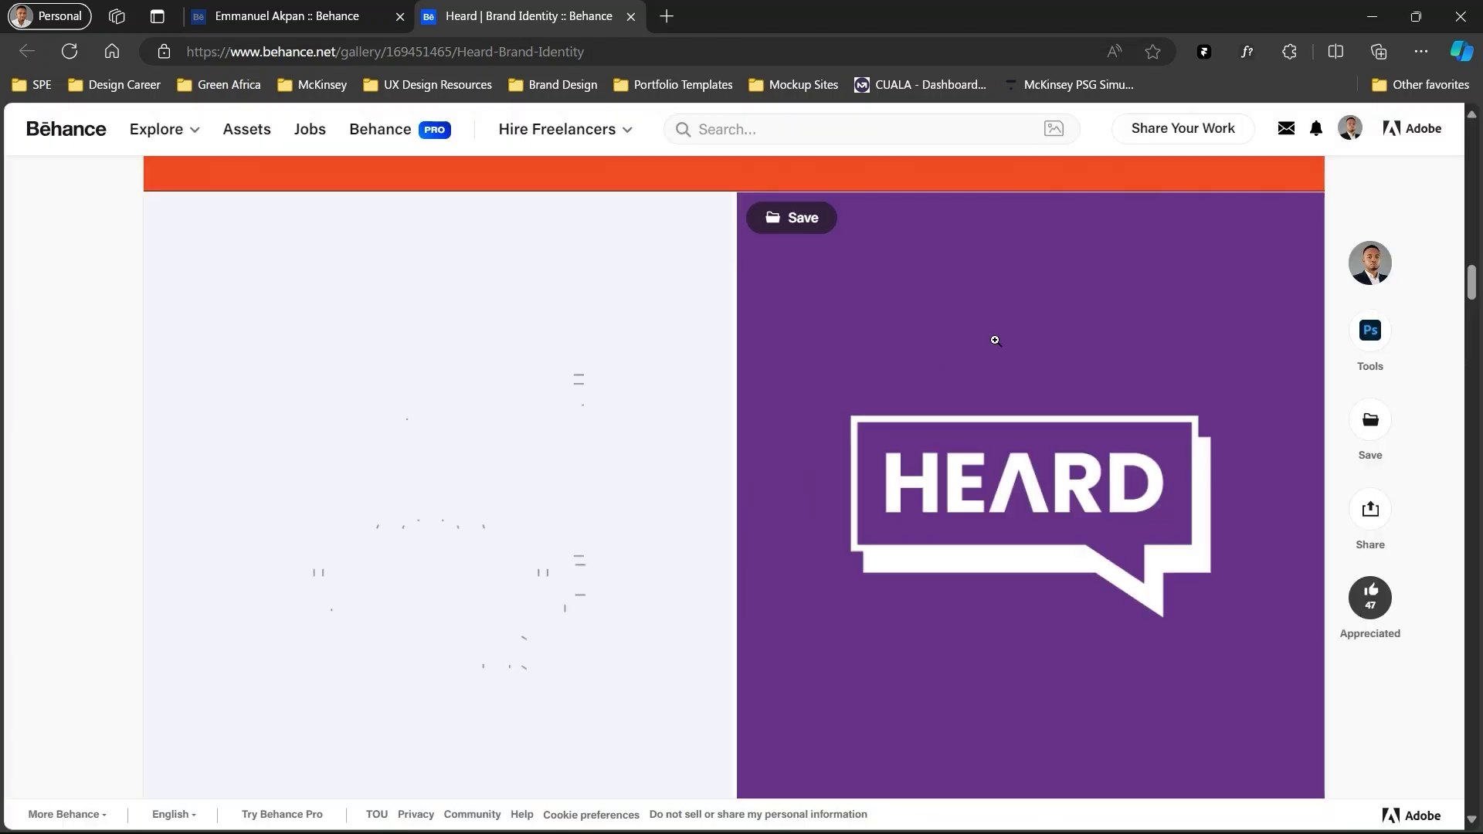
Step: Switch from Edge back to Illustrator's Behance Template.ai logo artboards
{"action": "key", "text": "alt+Tab"}
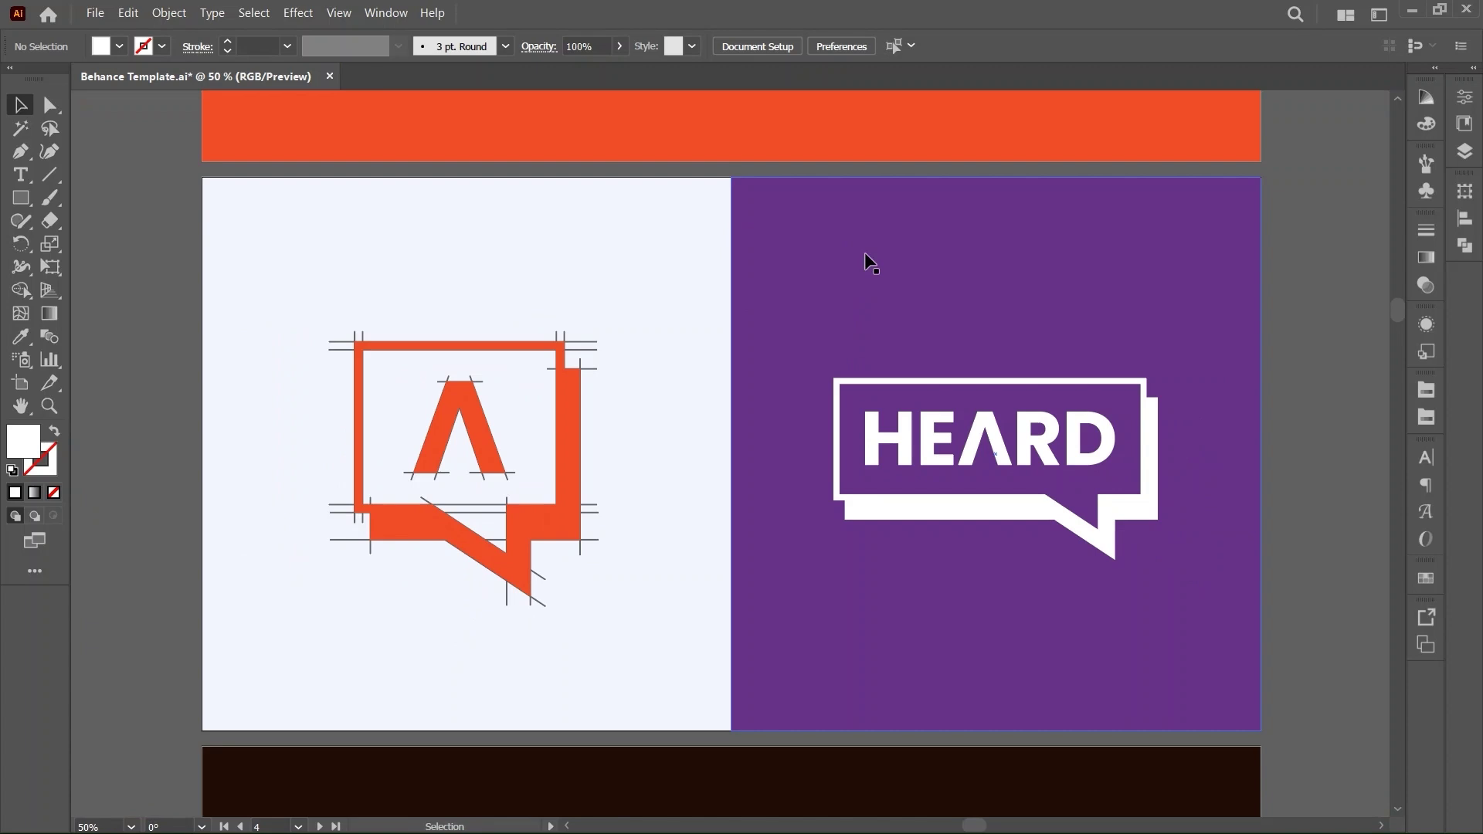
Step: Scroll the template toward the colour palette artboard, then return to the Behance page in Edge
{"action": "scroll", "coordinate": [864, 253], "scroll_direction": "down", "scroll_amount": 5}
{"action": "scroll", "coordinate": [865, 251], "scroll_direction": "down", "scroll_amount": 3}
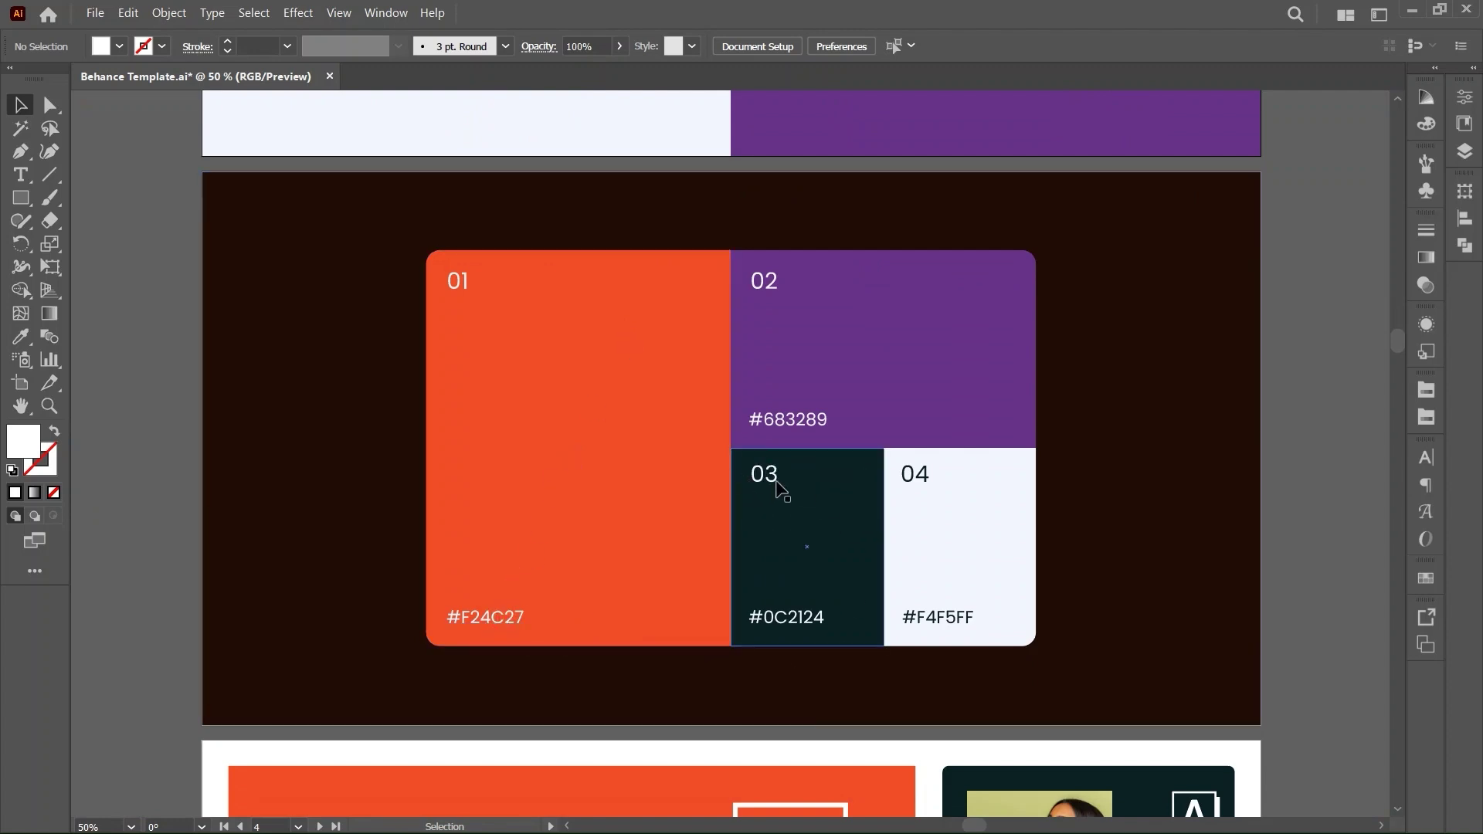
{"action": "key", "text": "alt+Tab"}
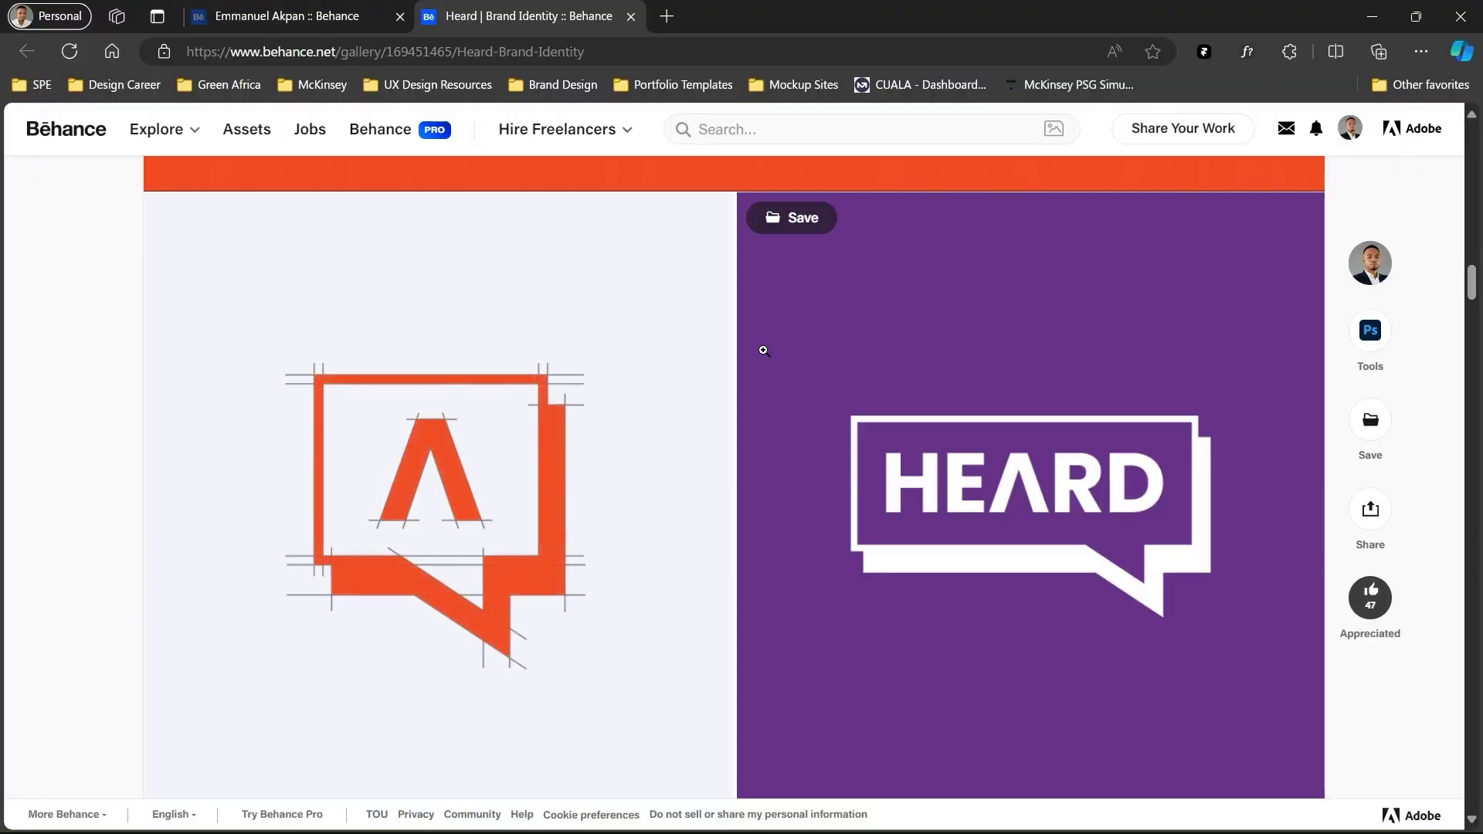
Step: Scroll the Behance page down to its colour palette section, then return to Illustrator
{"action": "scroll", "coordinate": [763, 350], "scroll_direction": "down", "scroll_amount": 3}
{"action": "scroll", "coordinate": [764, 350], "scroll_direction": "down", "scroll_amount": 5}
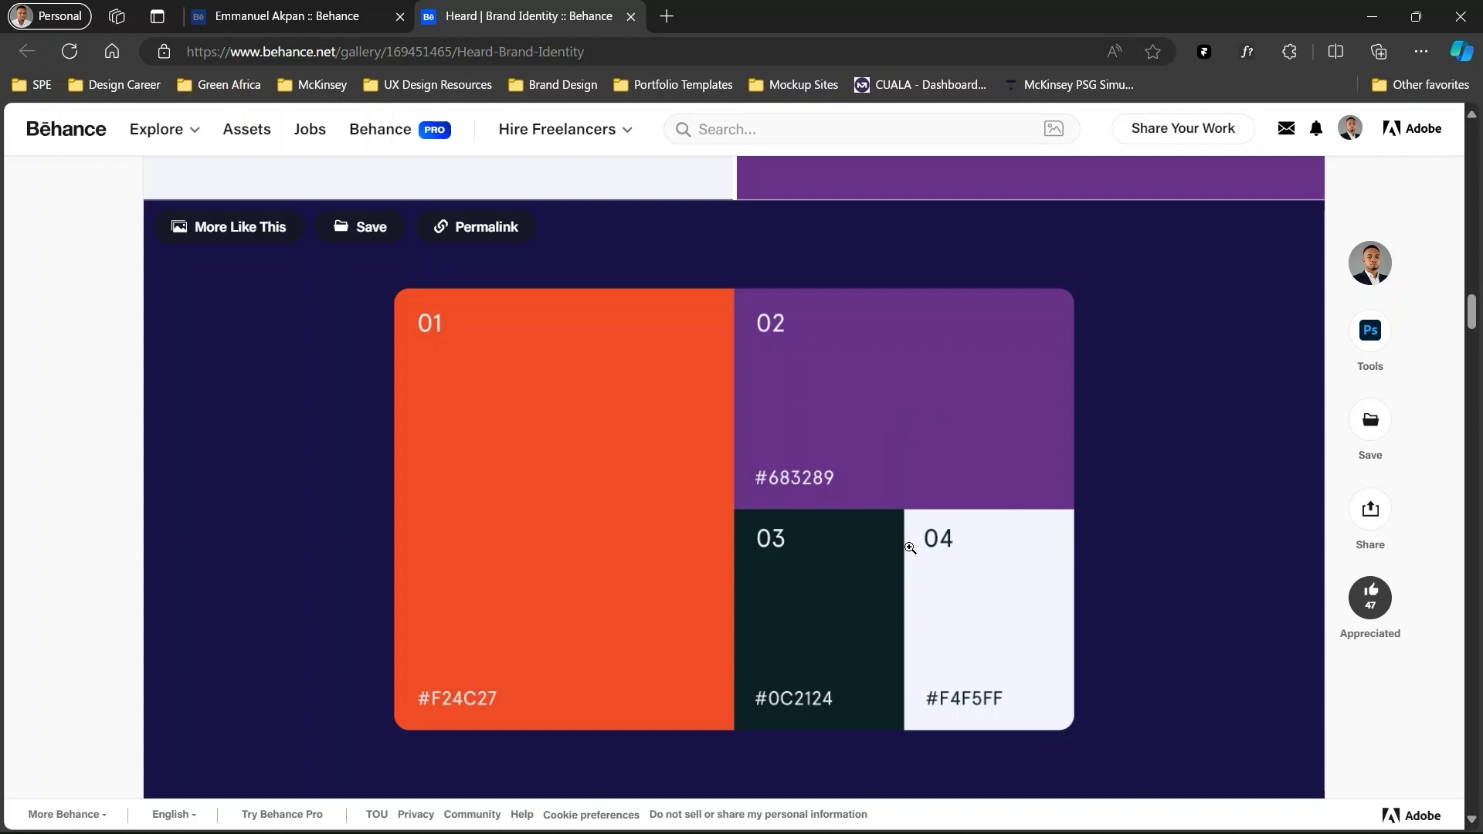
{"action": "scroll", "coordinate": [910, 547], "scroll_direction": "down", "scroll_amount": 1}
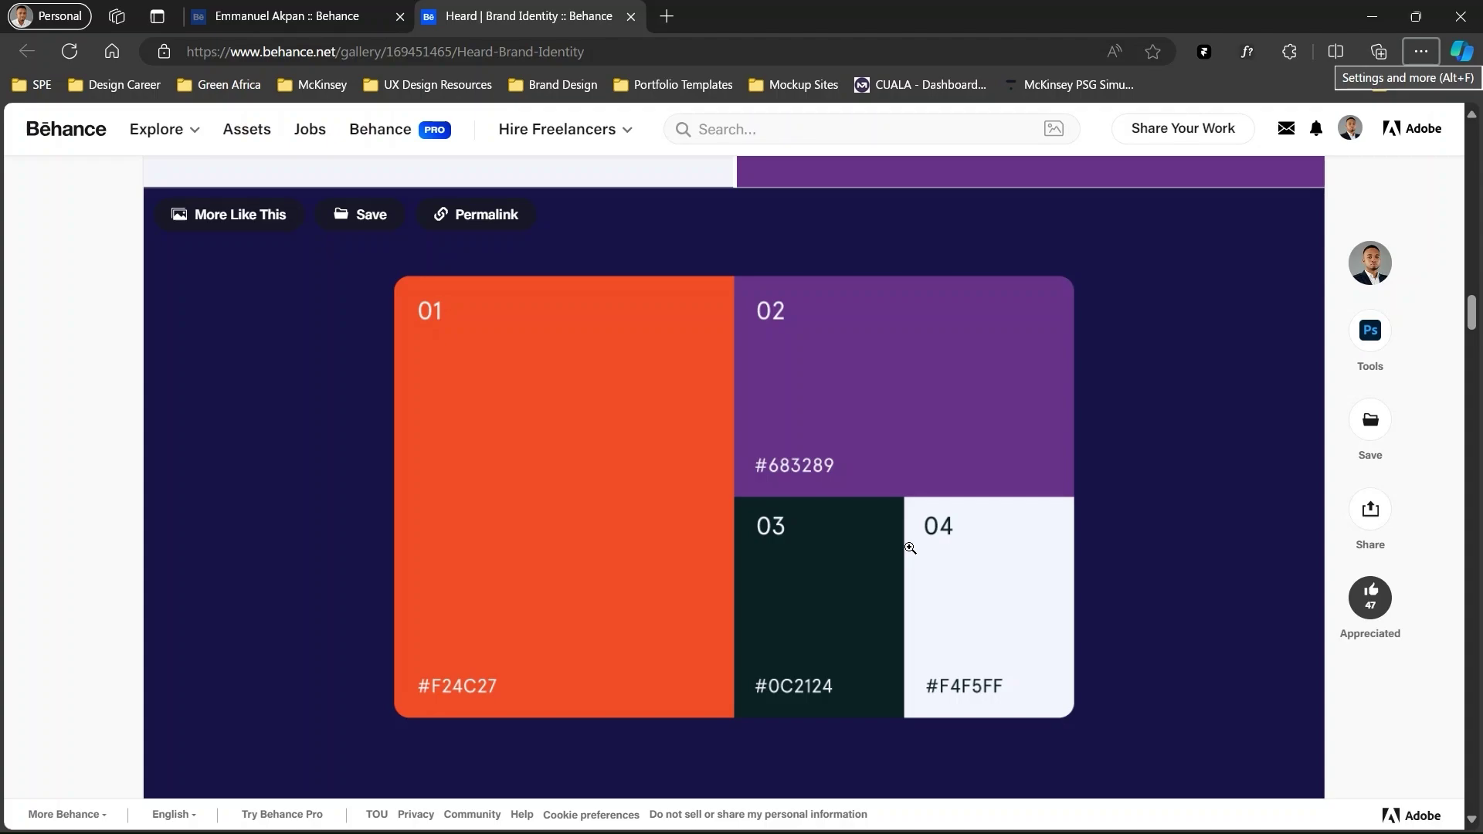
{"action": "key", "text": "alt+Tab"}
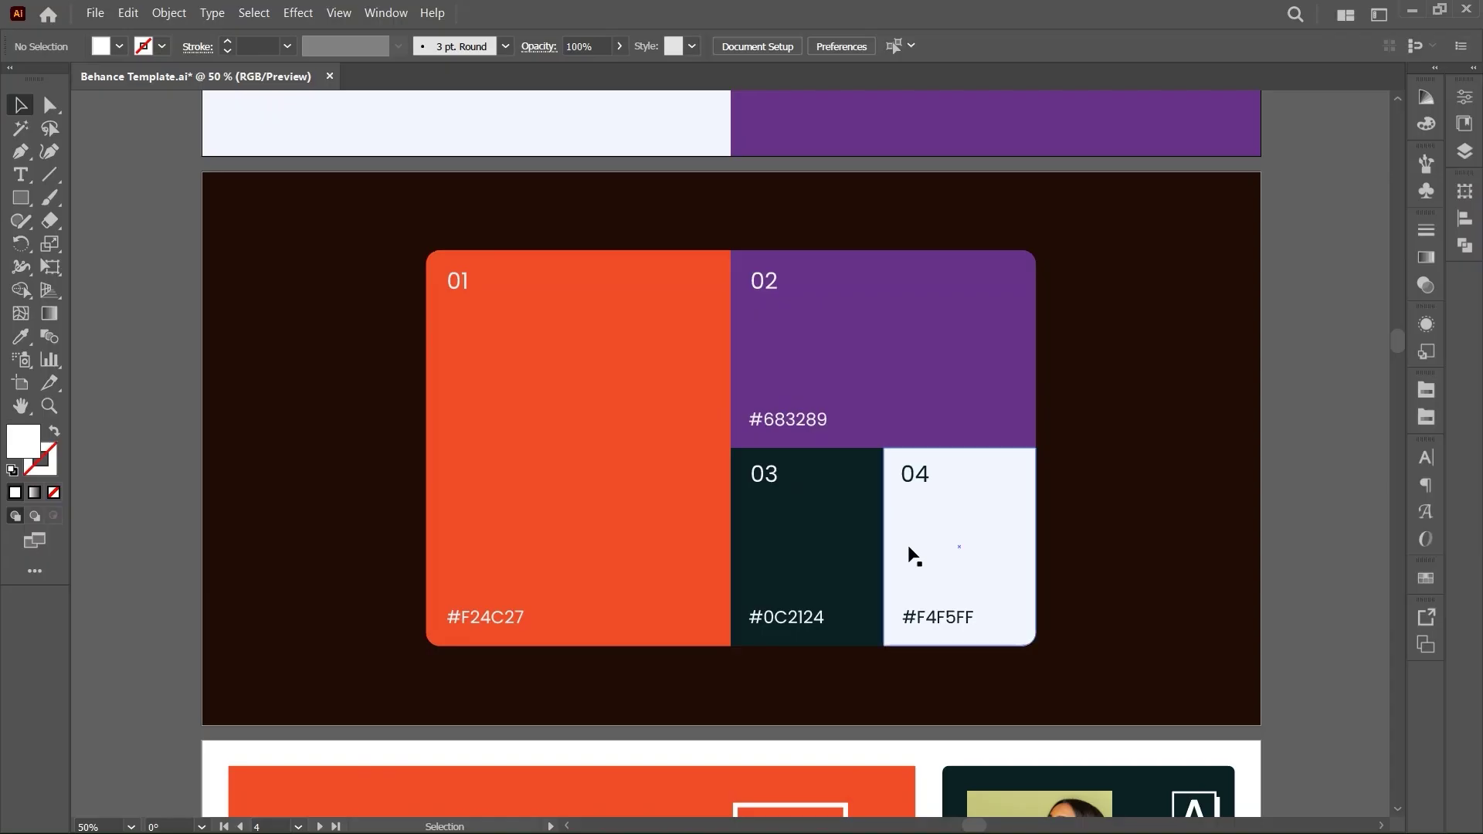
{"action": "scroll", "coordinate": [914, 556], "scroll_direction": "down", "scroll_amount": 3}
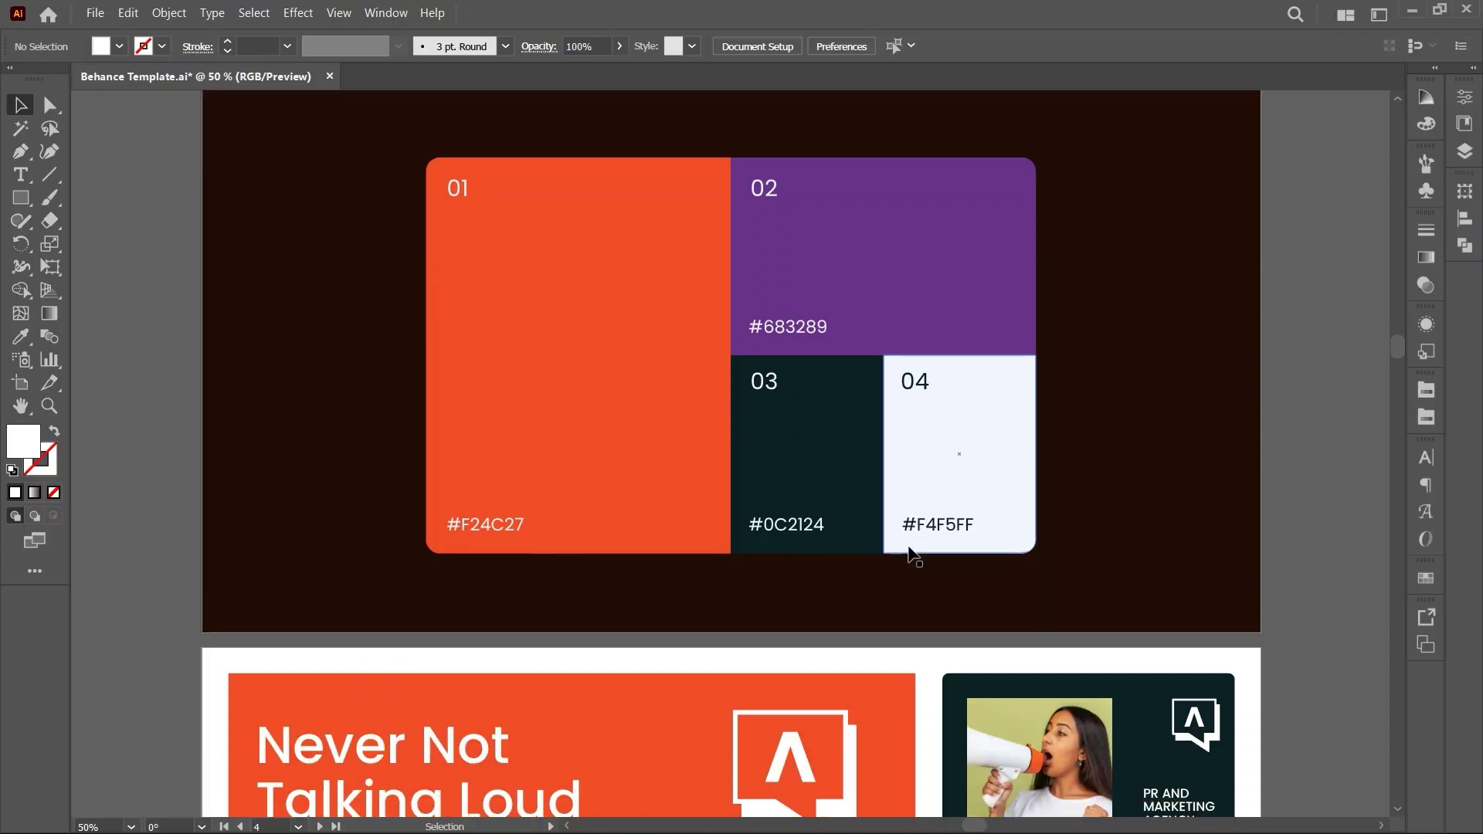
{"action": "scroll", "coordinate": [914, 556], "scroll_direction": "down", "scroll_amount": 3}
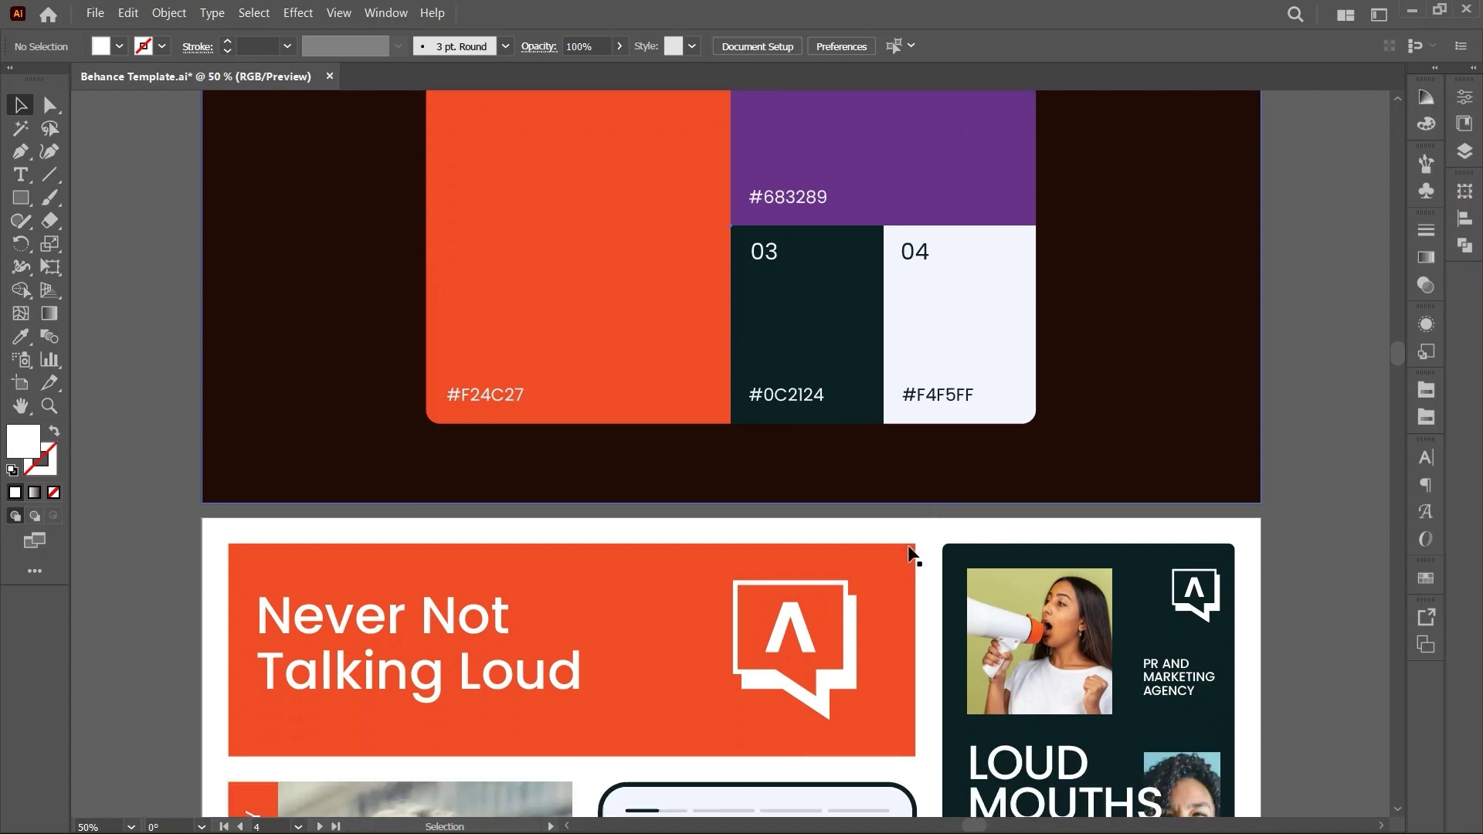
{"action": "scroll", "coordinate": [914, 556], "scroll_direction": "down", "scroll_amount": 6}
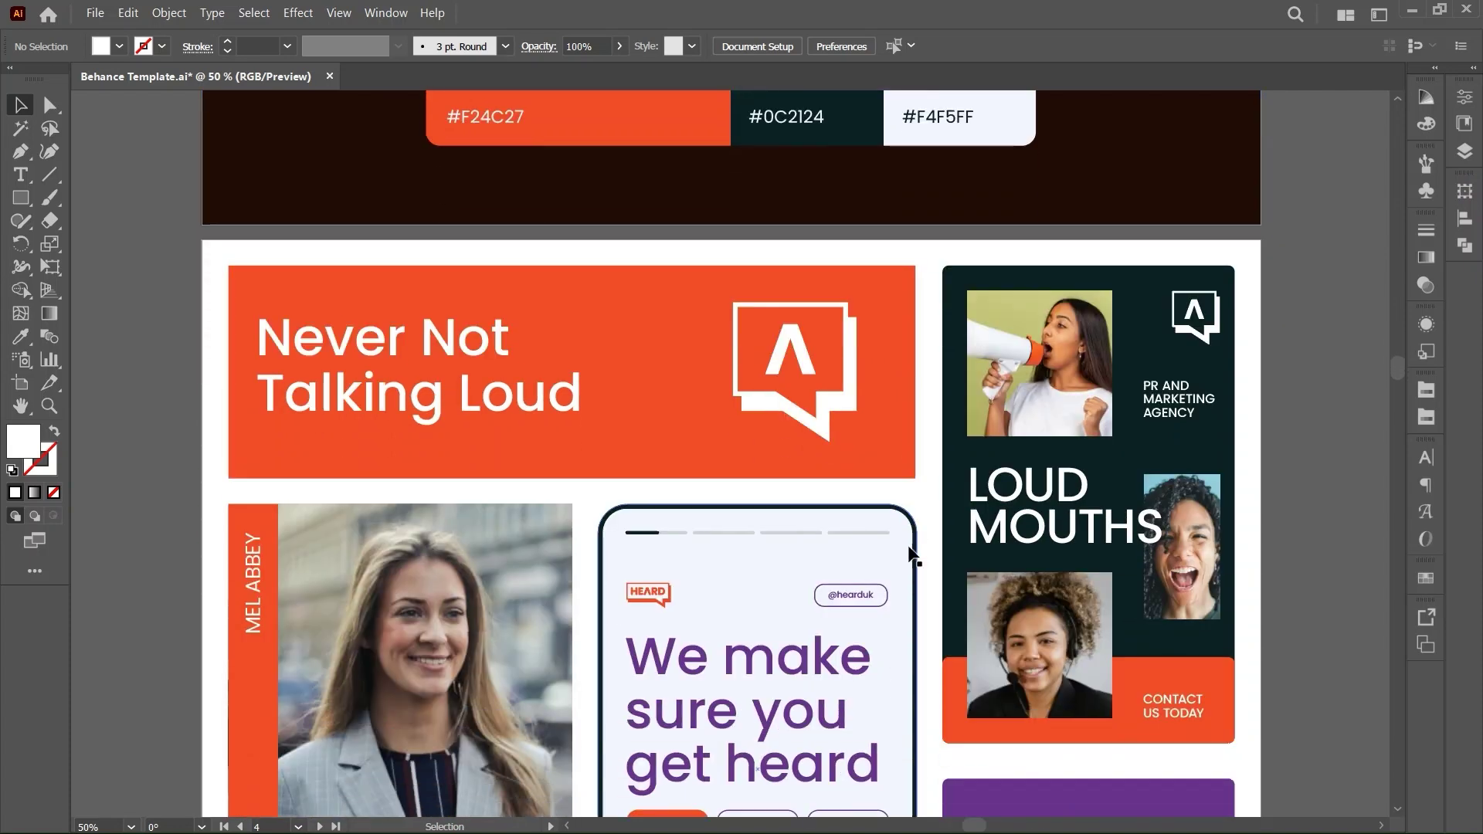
{"action": "scroll", "coordinate": [914, 555], "scroll_direction": "down", "scroll_amount": 1}
{"action": "scroll", "coordinate": [914, 556], "scroll_direction": "down", "scroll_amount": 4}
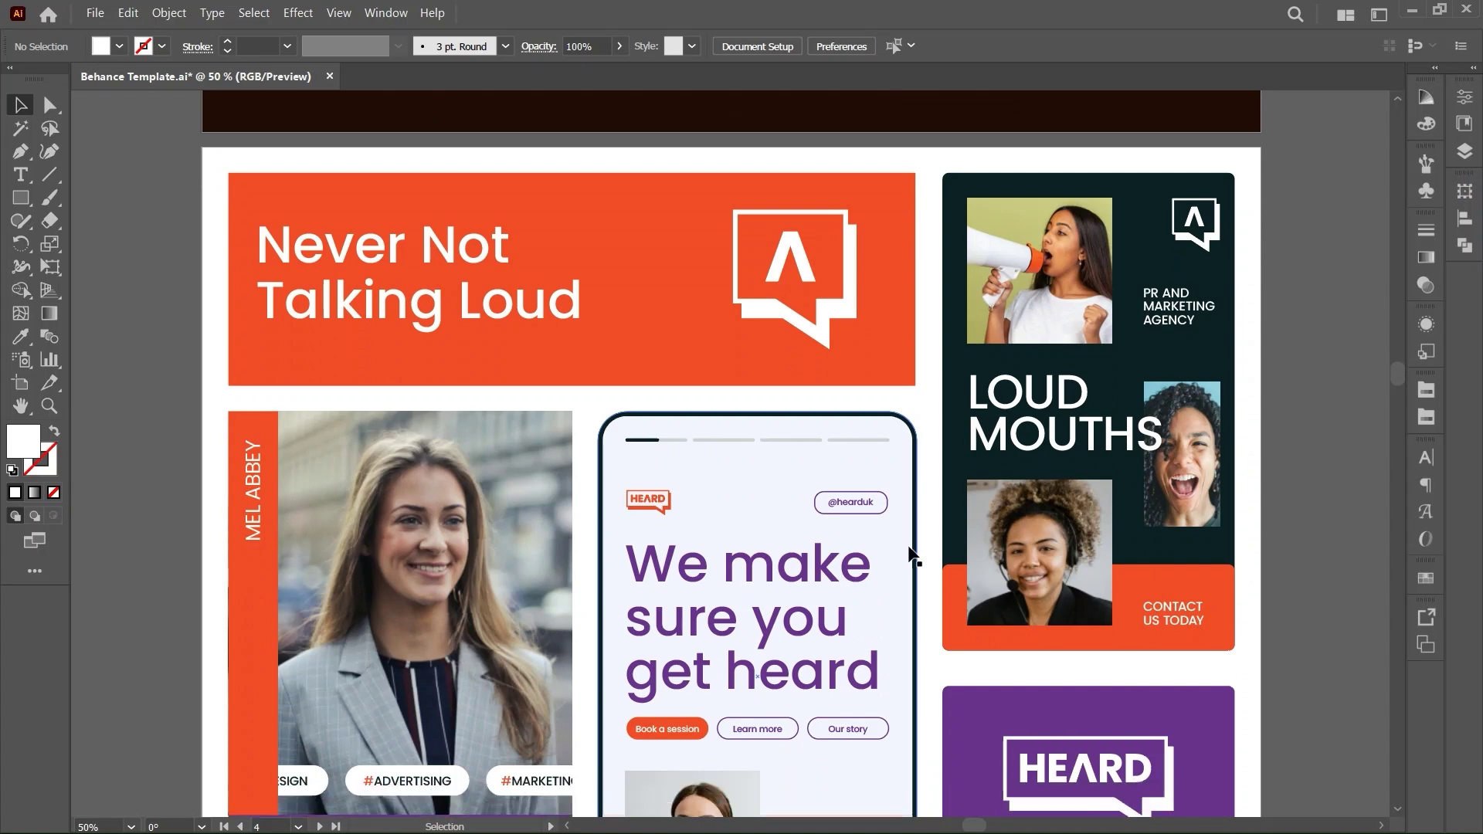
{"action": "scroll", "coordinate": [914, 555], "scroll_direction": "up", "scroll_amount": 1}
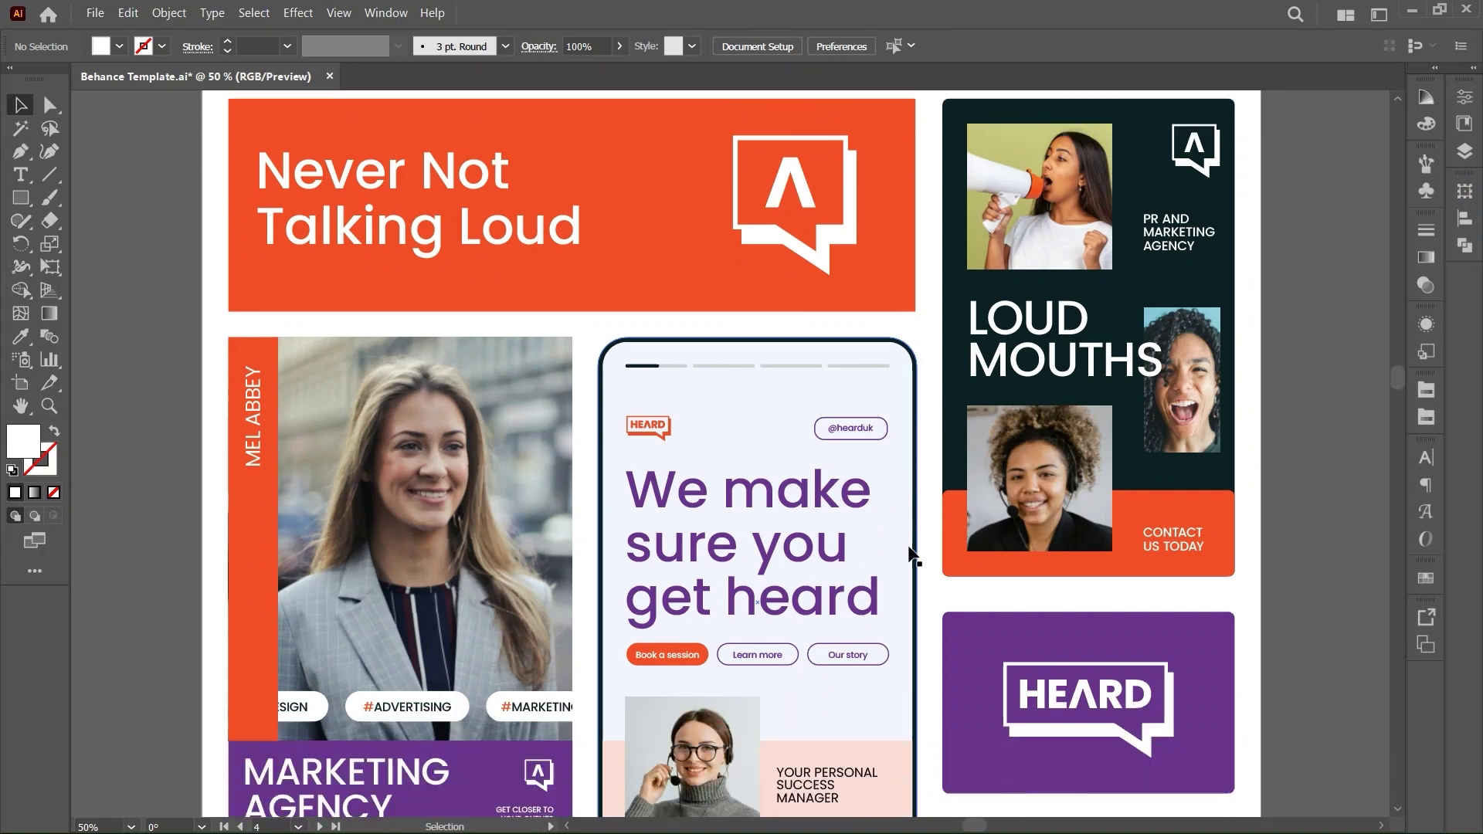
{"action": "key", "text": "ctrl"}
{"action": "key", "text": "ctrl+minus"}
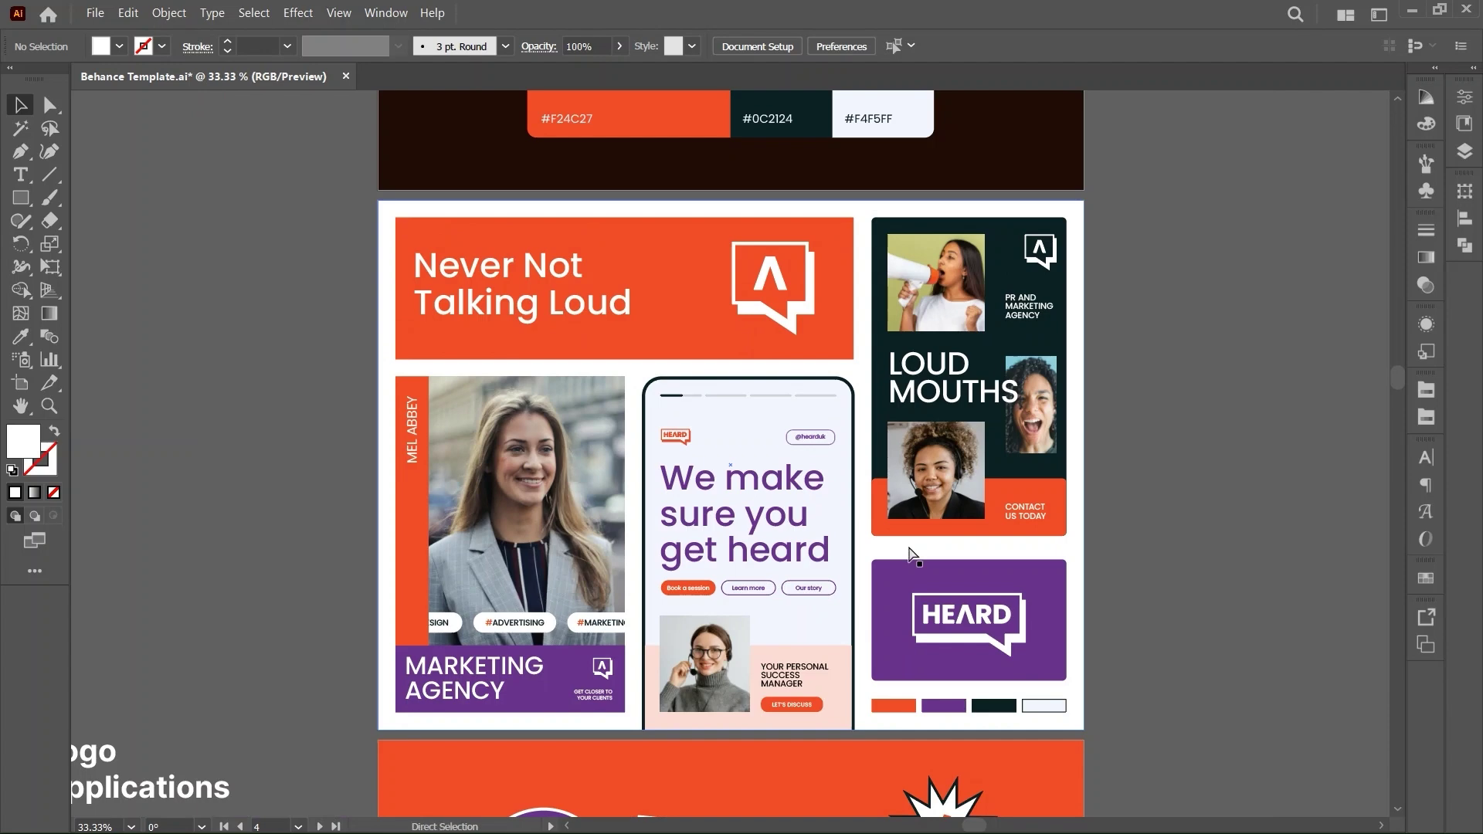
{"action": "key", "text": "ctrl+y"}
{"action": "key", "text": "ctrl+y"}
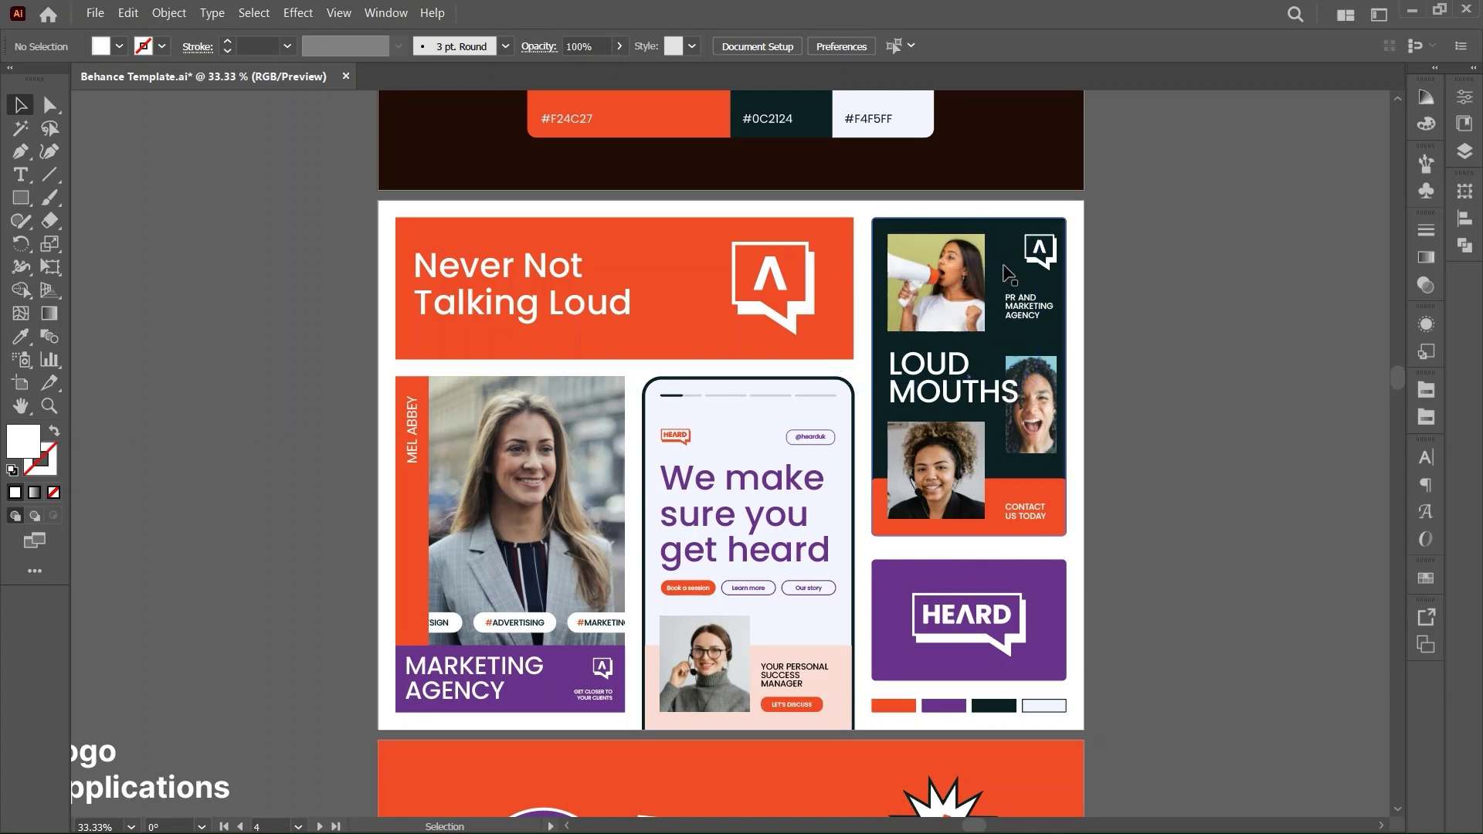
Step: Fit the mockup artboard, select then release the Never Not Talking Loud headline, and return to Behance
{"action": "key", "text": "ctrl+0"}
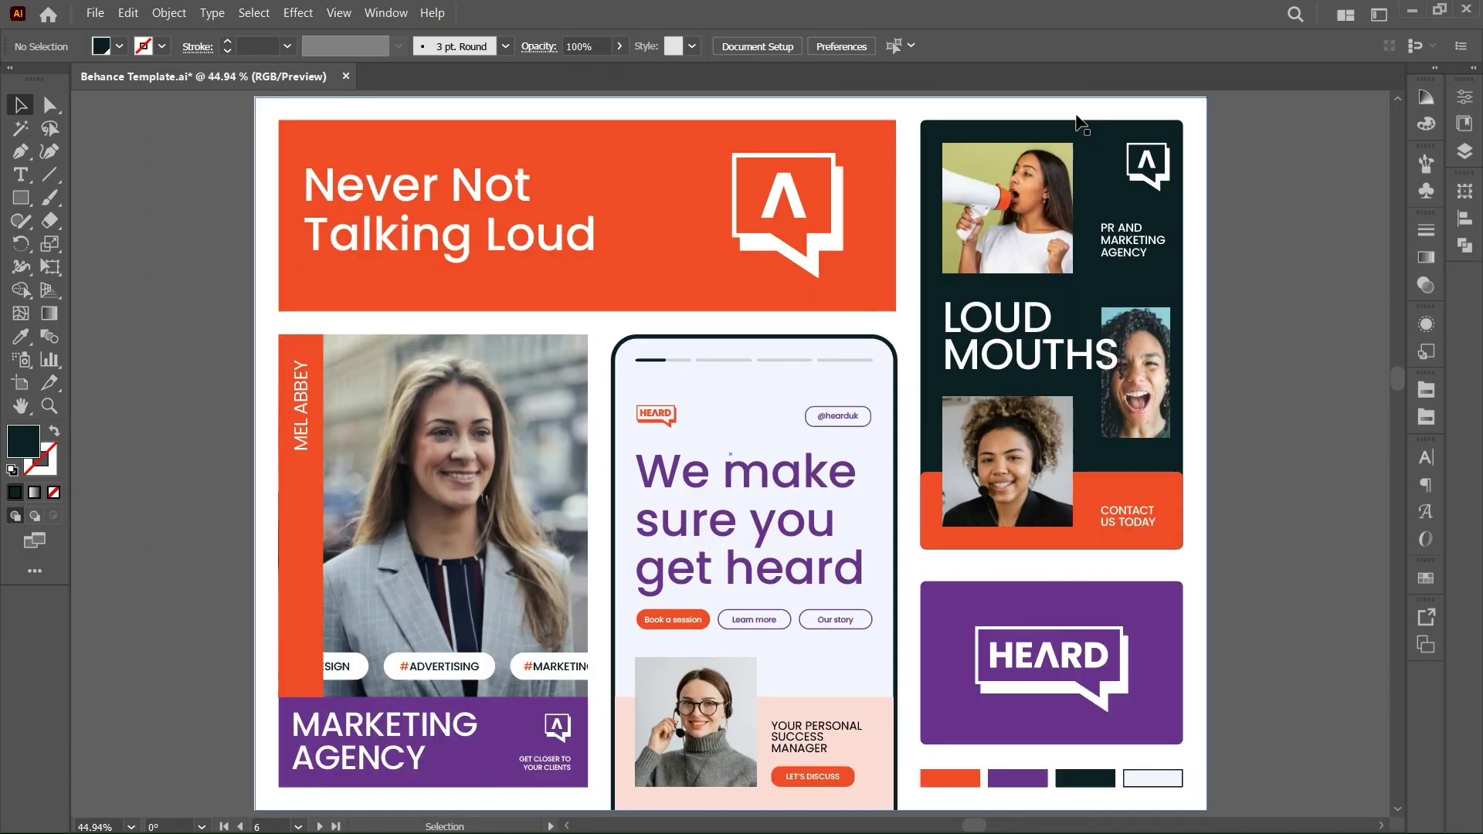
{"action": "key", "text": "t"}
{"action": "triple_click", "coordinate": [477, 178]}
{"action": "left_click_drag", "start_coordinate": [478, 178], "coordinate": [657, 294]}
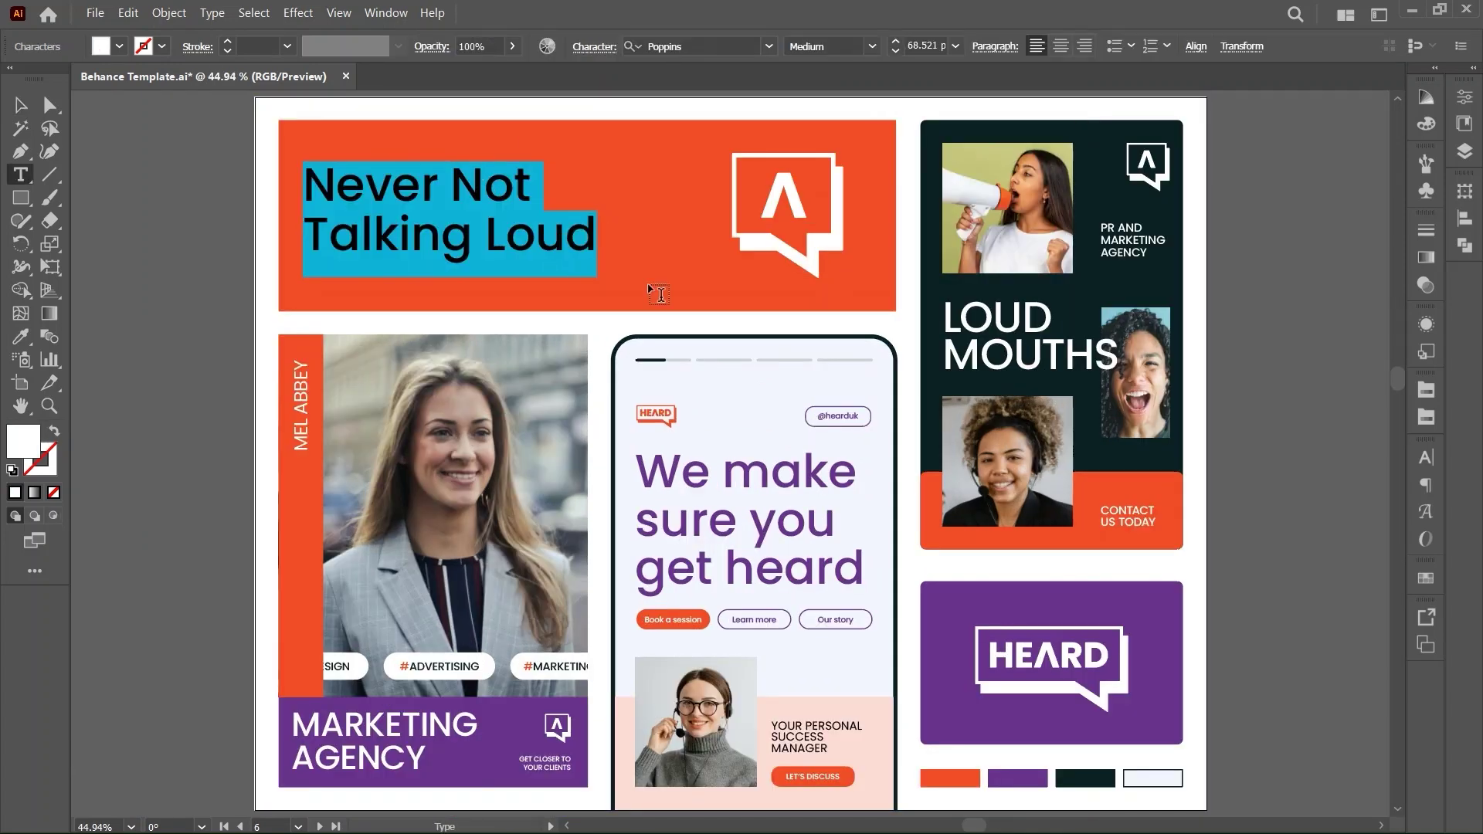
{"action": "key", "text": "Escape"}
{"action": "left_click", "coordinate": [1199, 146]}
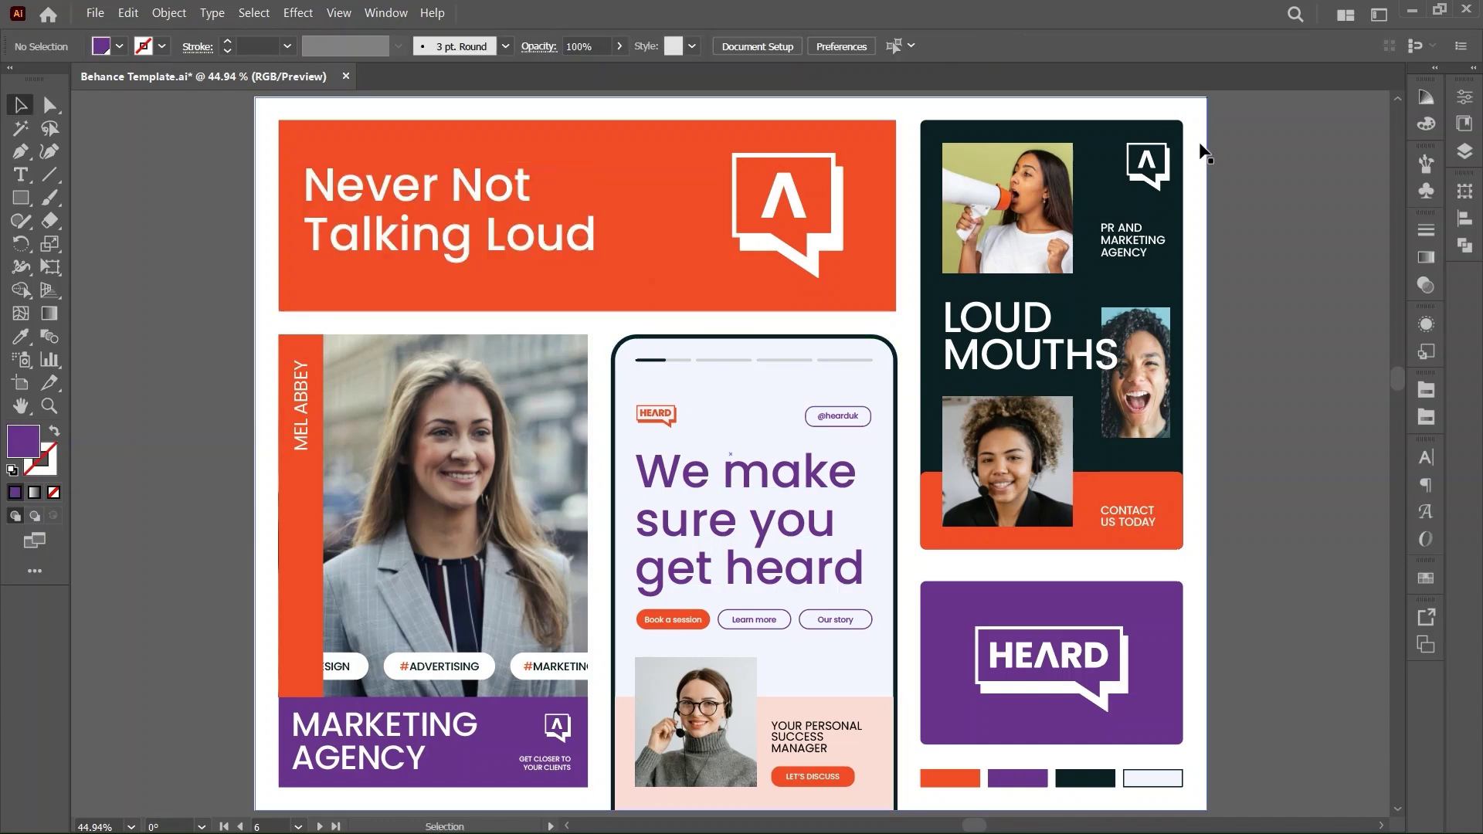
{"action": "key", "text": "alt+Tab"}
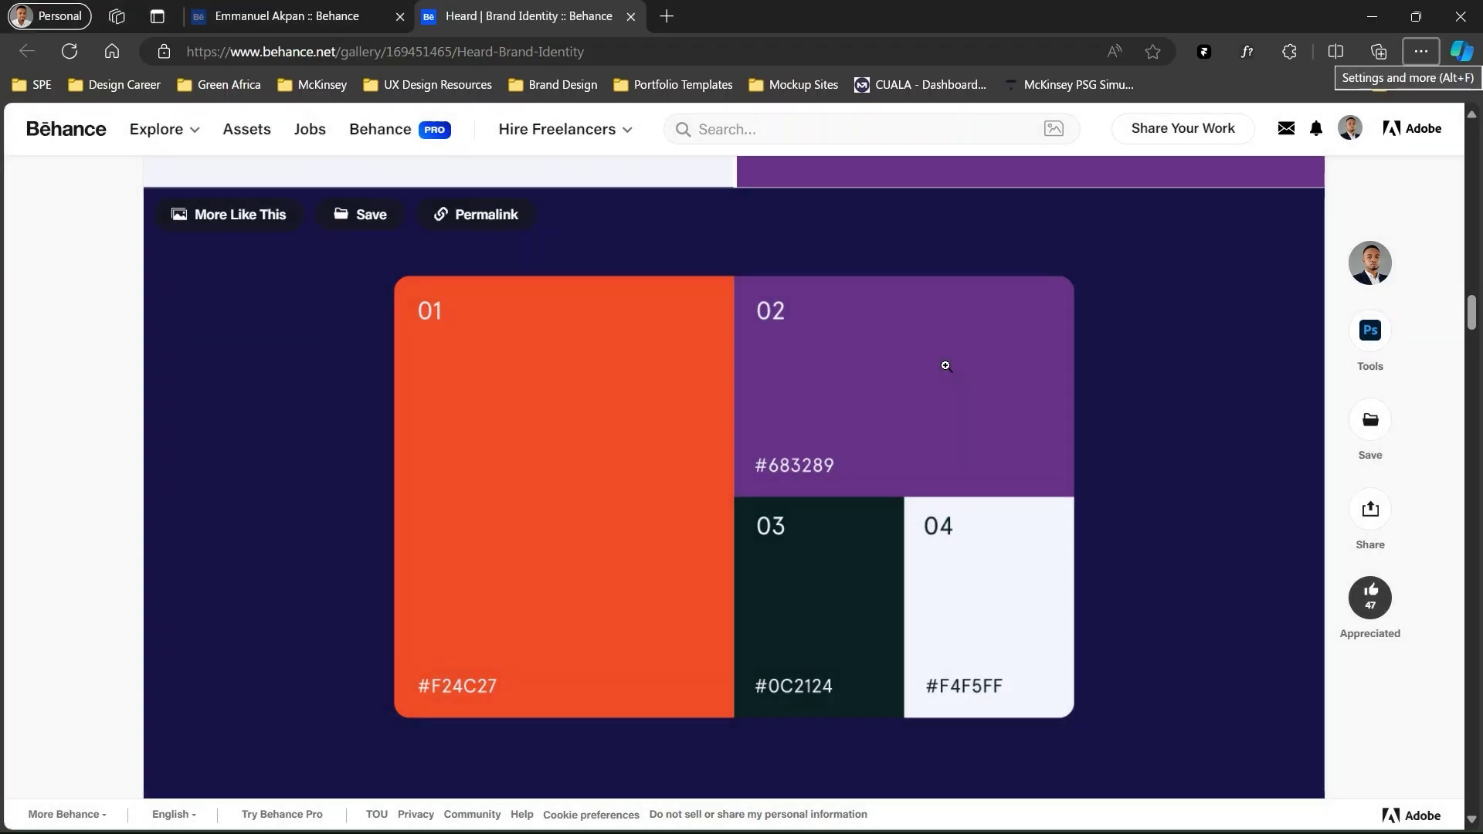
Step: Scroll through the Instagram post mockup section on Behance, then return to Illustrator's Behance Template.ai
{"action": "scroll", "coordinate": [945, 365], "scroll_direction": "down", "scroll_amount": 5}
{"action": "scroll", "coordinate": [946, 366], "scroll_direction": "down", "scroll_amount": 3}
{"action": "scroll", "coordinate": [946, 366], "scroll_direction": "down", "scroll_amount": 1}
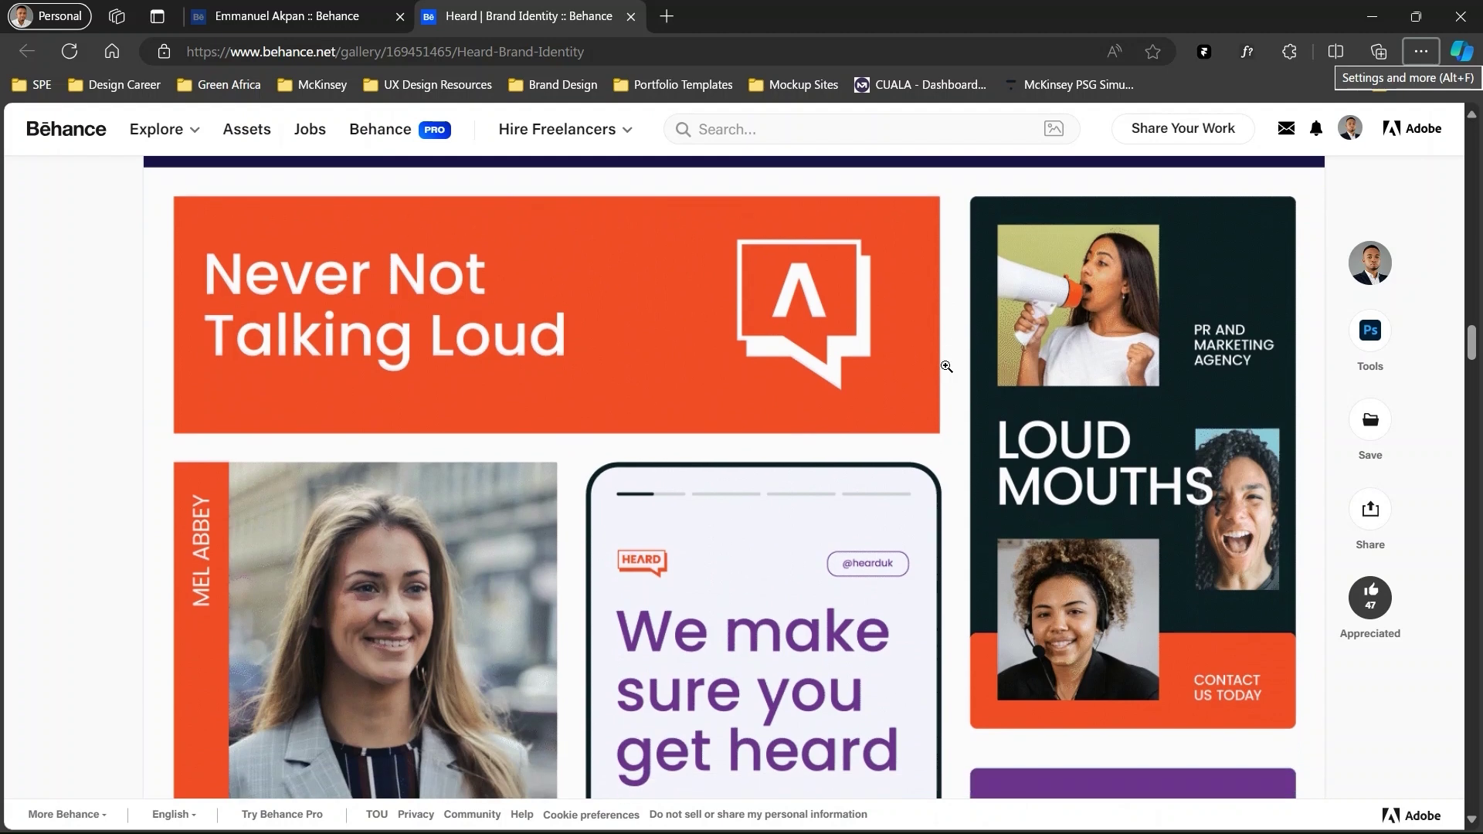
{"action": "scroll", "coordinate": [946, 366], "scroll_direction": "down", "scroll_amount": 2}
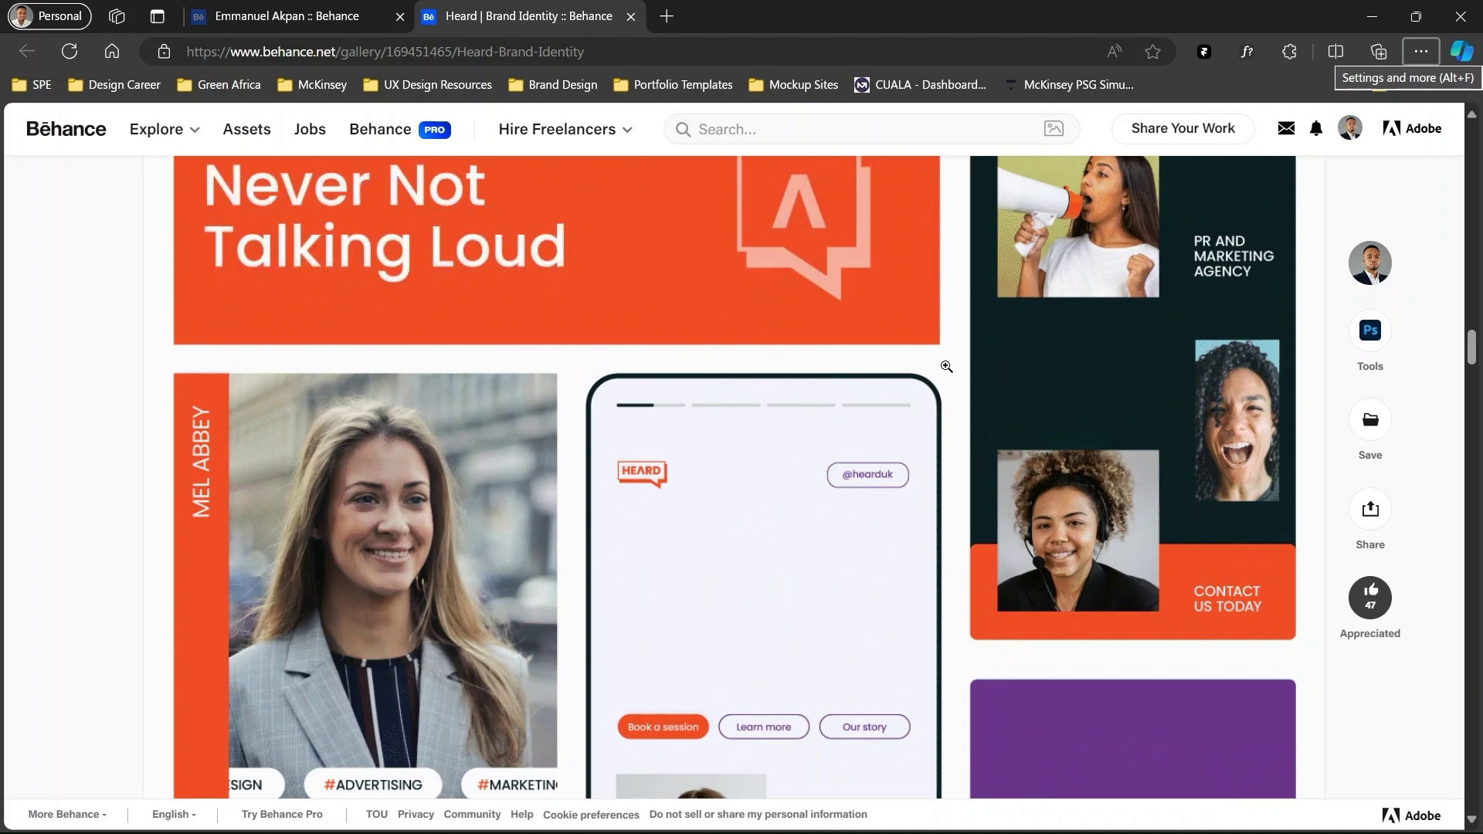
{"action": "scroll", "coordinate": [946, 367], "scroll_direction": "up", "scroll_amount": 1}
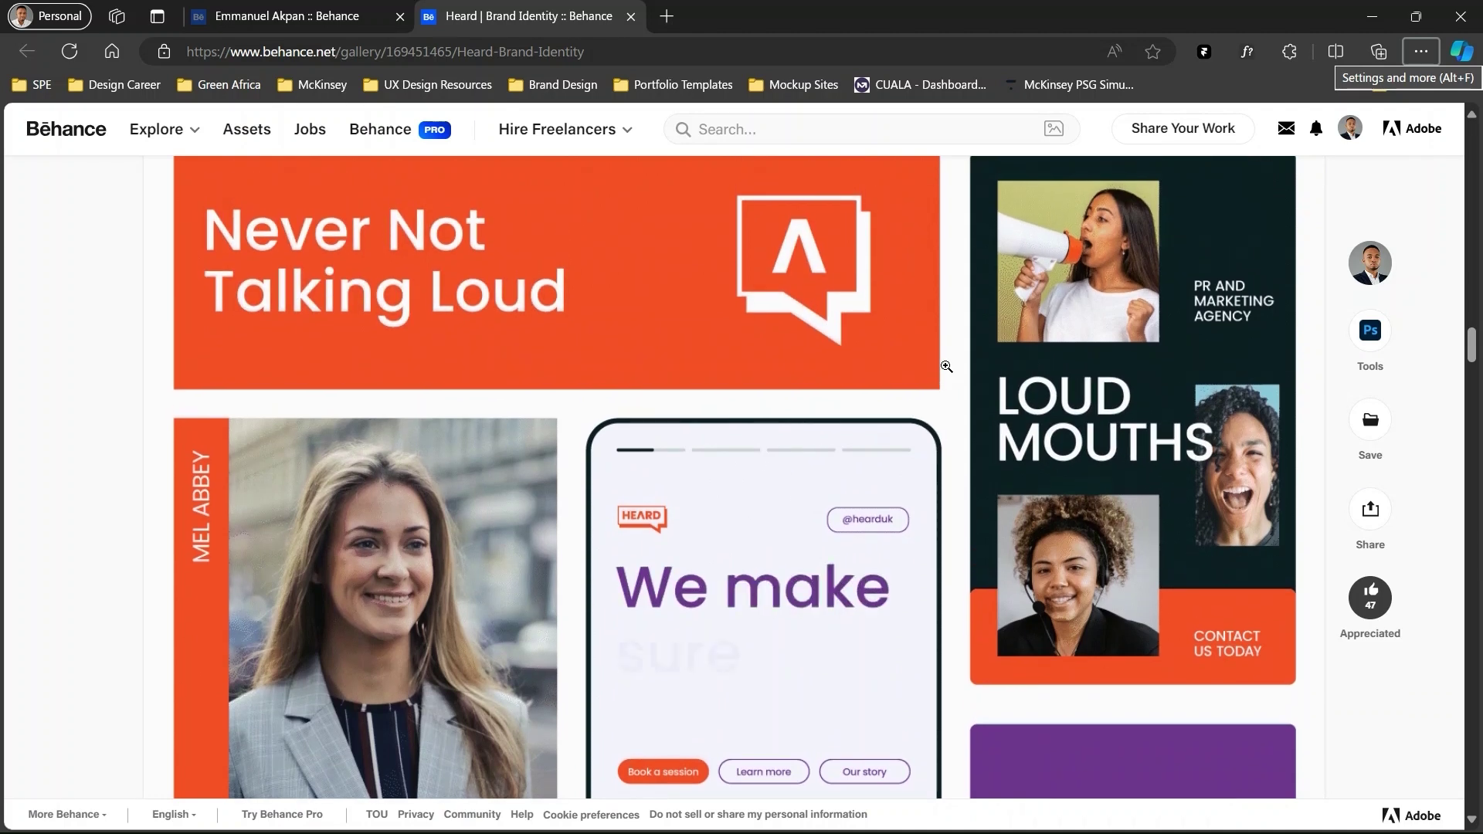
{"action": "scroll", "coordinate": [946, 366], "scroll_direction": "down", "scroll_amount": 1}
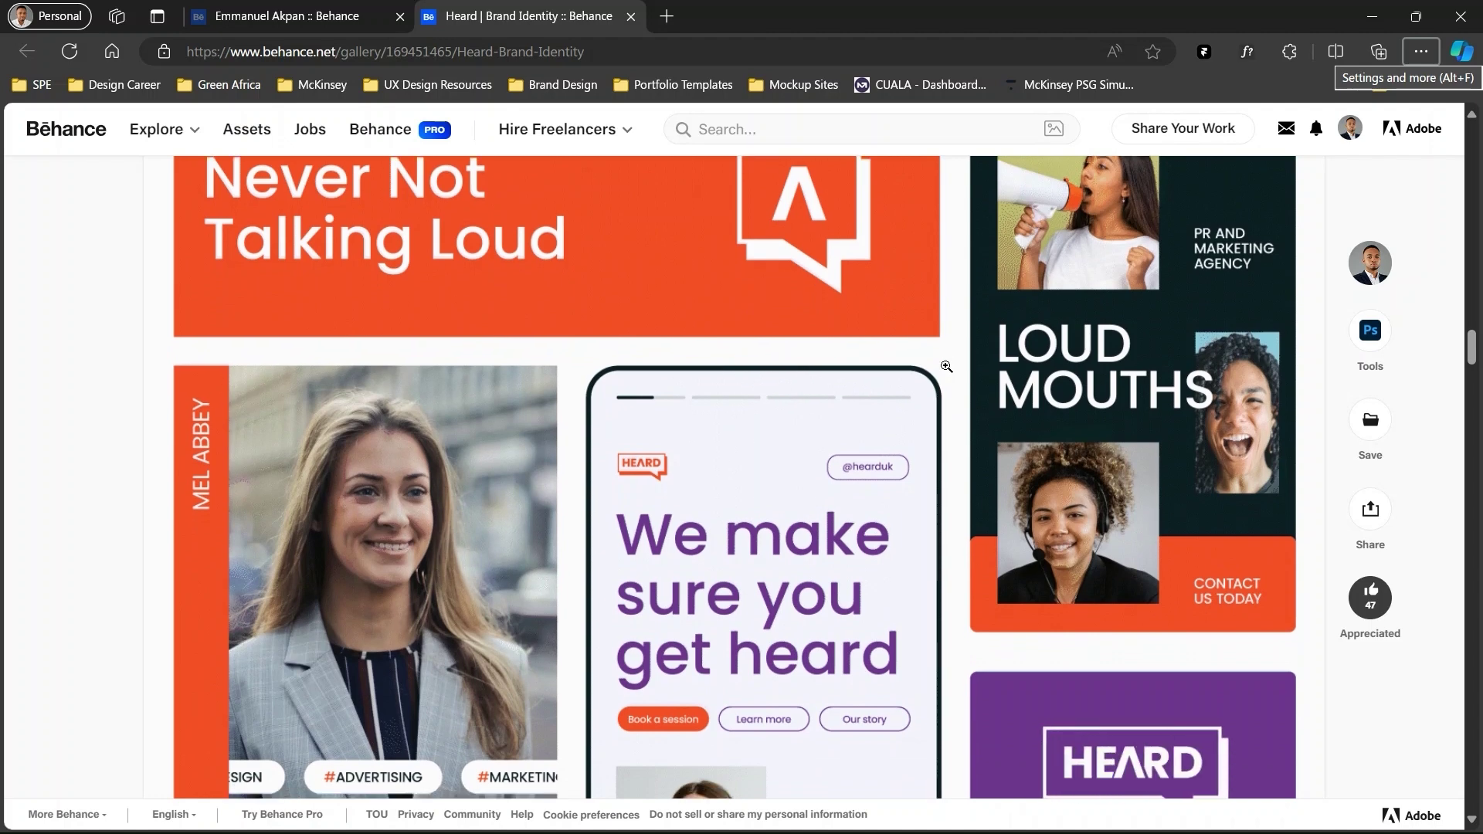
{"action": "scroll", "coordinate": [946, 366], "scroll_direction": "down", "scroll_amount": 1}
{"action": "scroll", "coordinate": [946, 366], "scroll_direction": "down", "scroll_amount": 1}
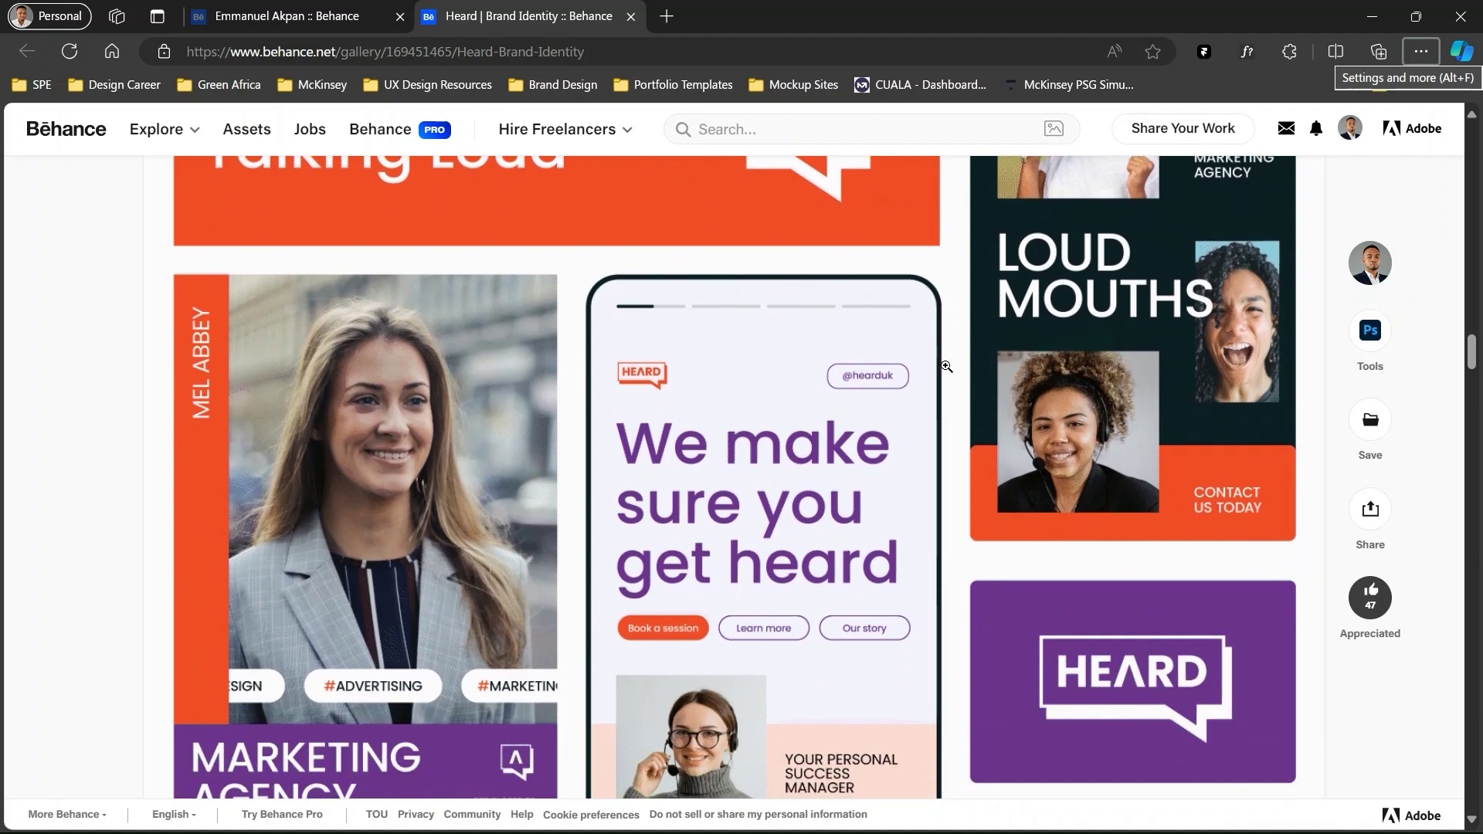
{"action": "scroll", "coordinate": [946, 366], "scroll_direction": "down", "scroll_amount": 1}
{"action": "scroll", "coordinate": [946, 366], "scroll_direction": "down", "scroll_amount": 6}
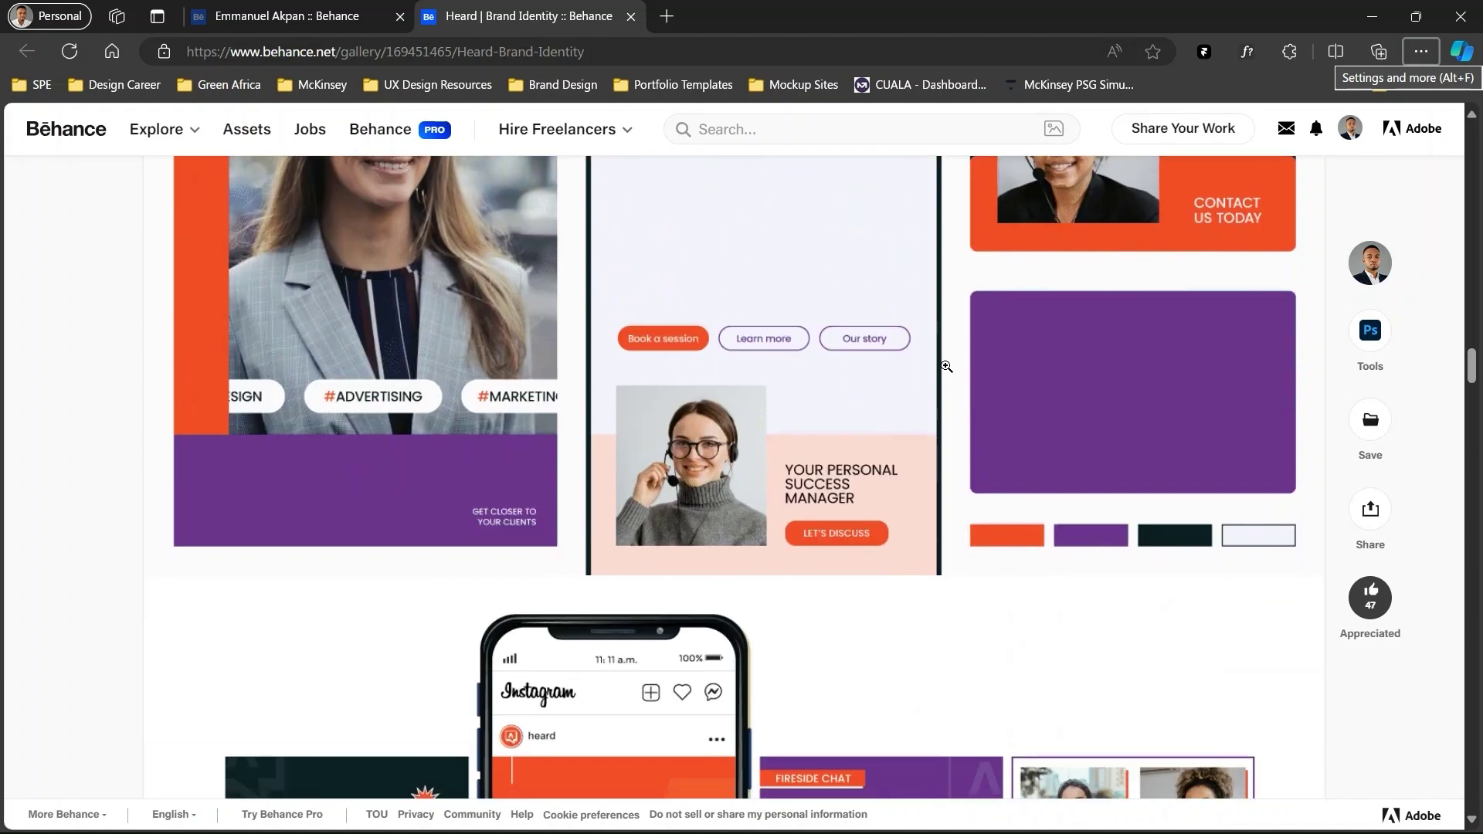
{"action": "scroll", "coordinate": [947, 366], "scroll_direction": "down", "scroll_amount": 2}
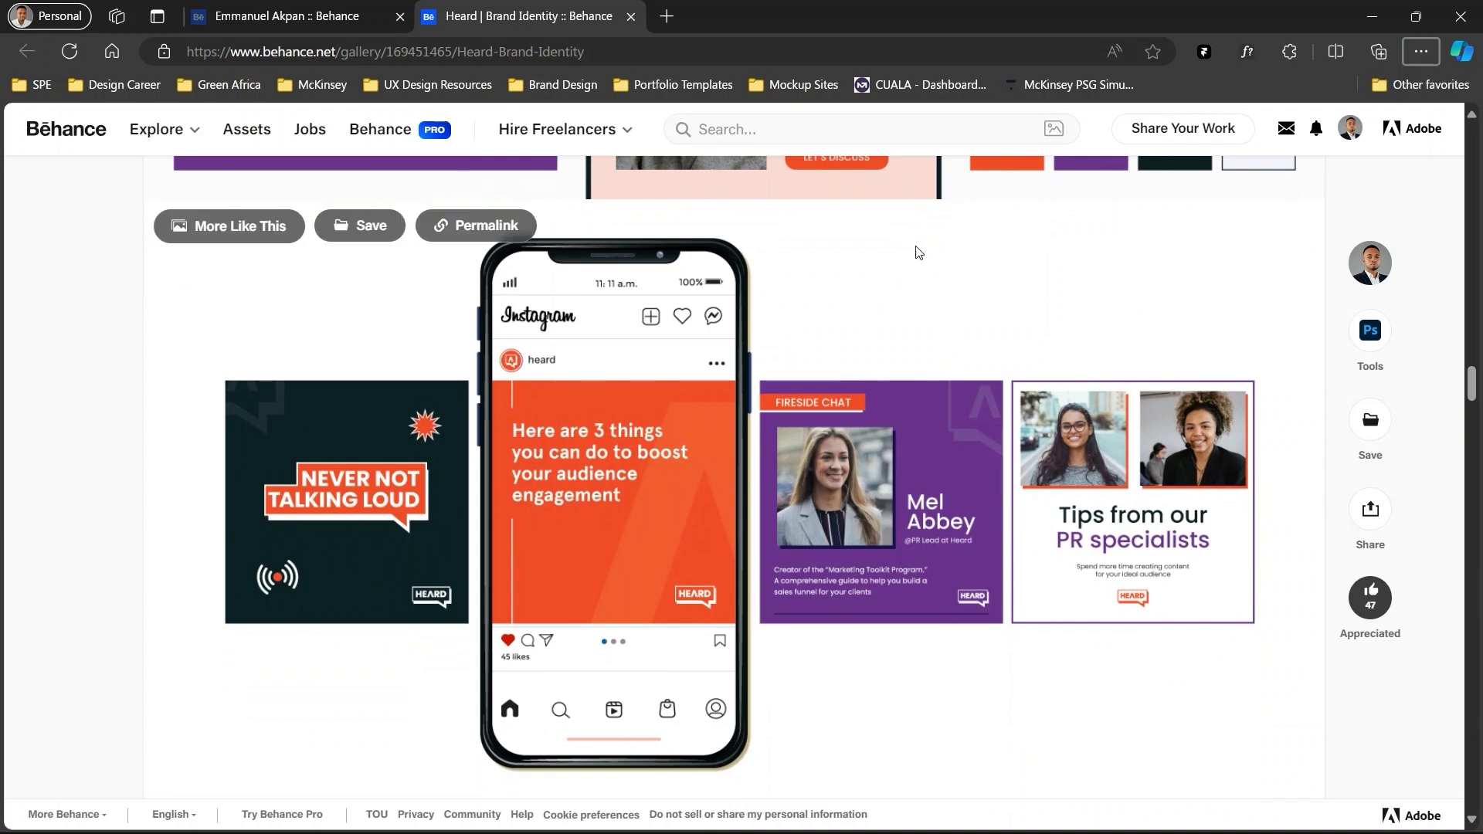
{"action": "key", "text": "alt+Tab"}
Step: Scroll to the Instagram artboard, select and inspect the phone mockup group, then deselect it
{"action": "scroll", "coordinate": [883, 310], "scroll_direction": "down", "scroll_amount": 10}
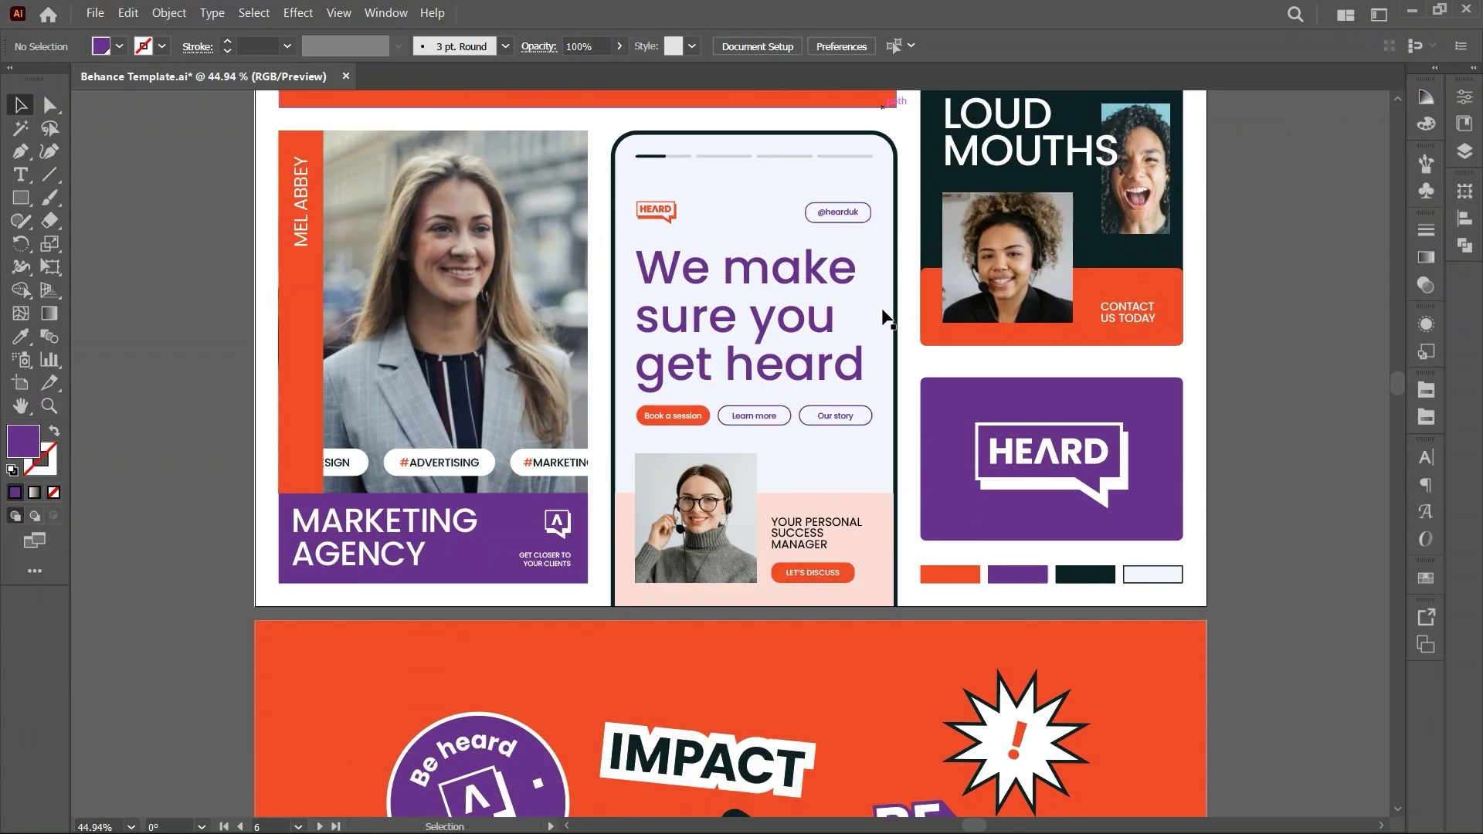
{"action": "scroll", "coordinate": [883, 308], "scroll_direction": "down", "scroll_amount": 5}
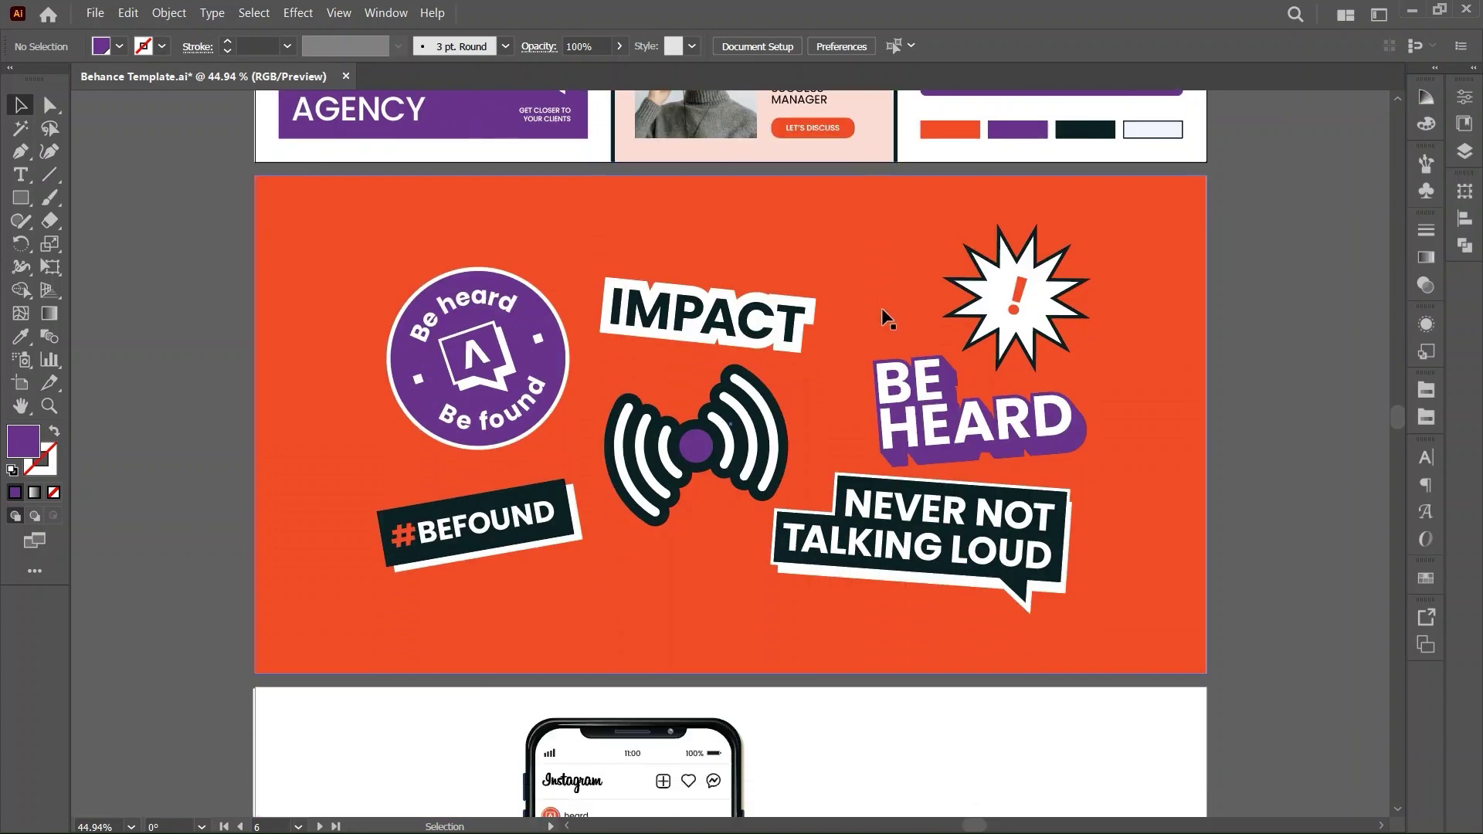
{"action": "scroll", "coordinate": [883, 307], "scroll_direction": "down", "scroll_amount": 10}
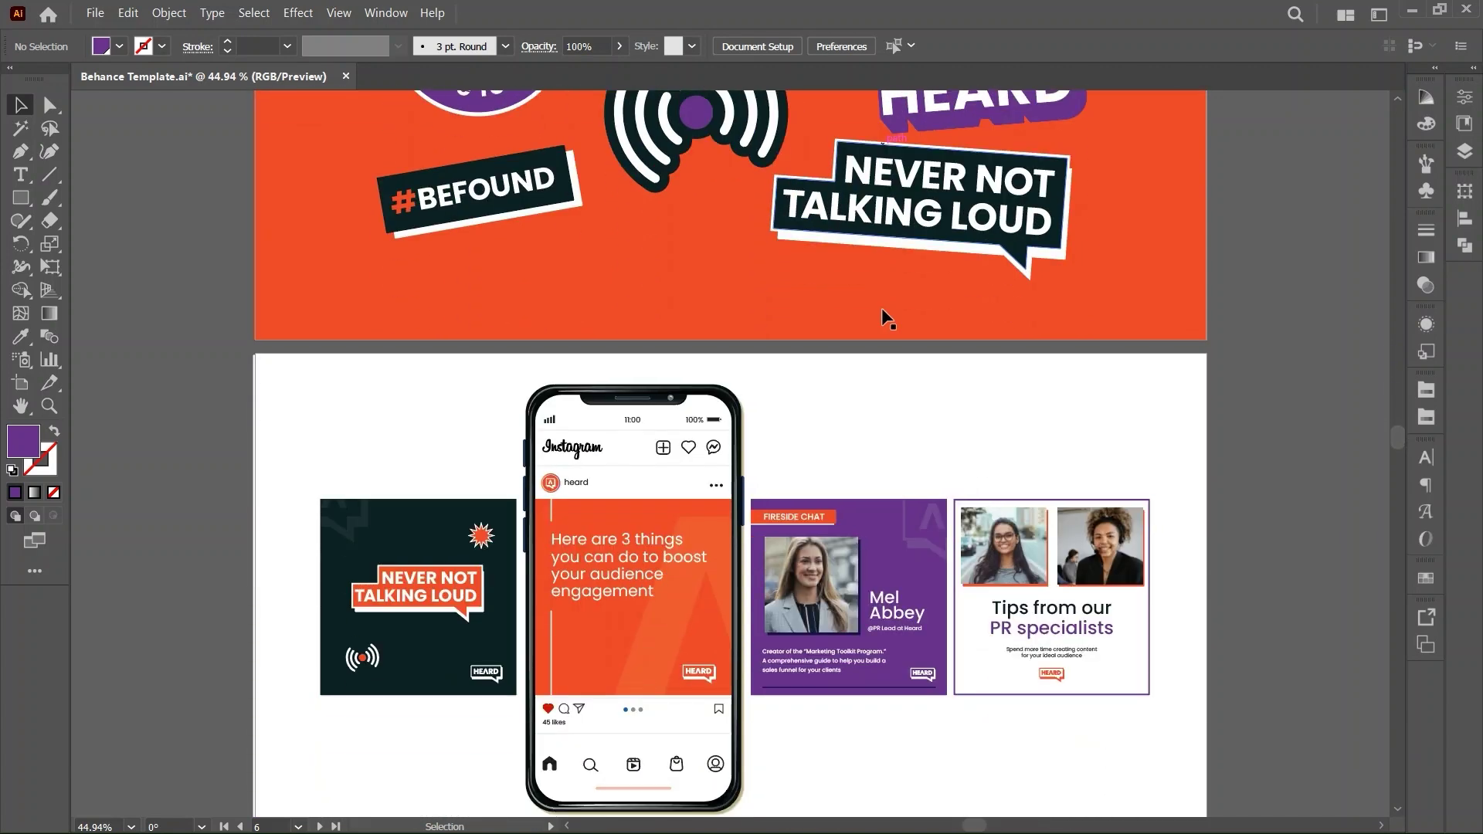
{"action": "left_click", "coordinate": [718, 285]}
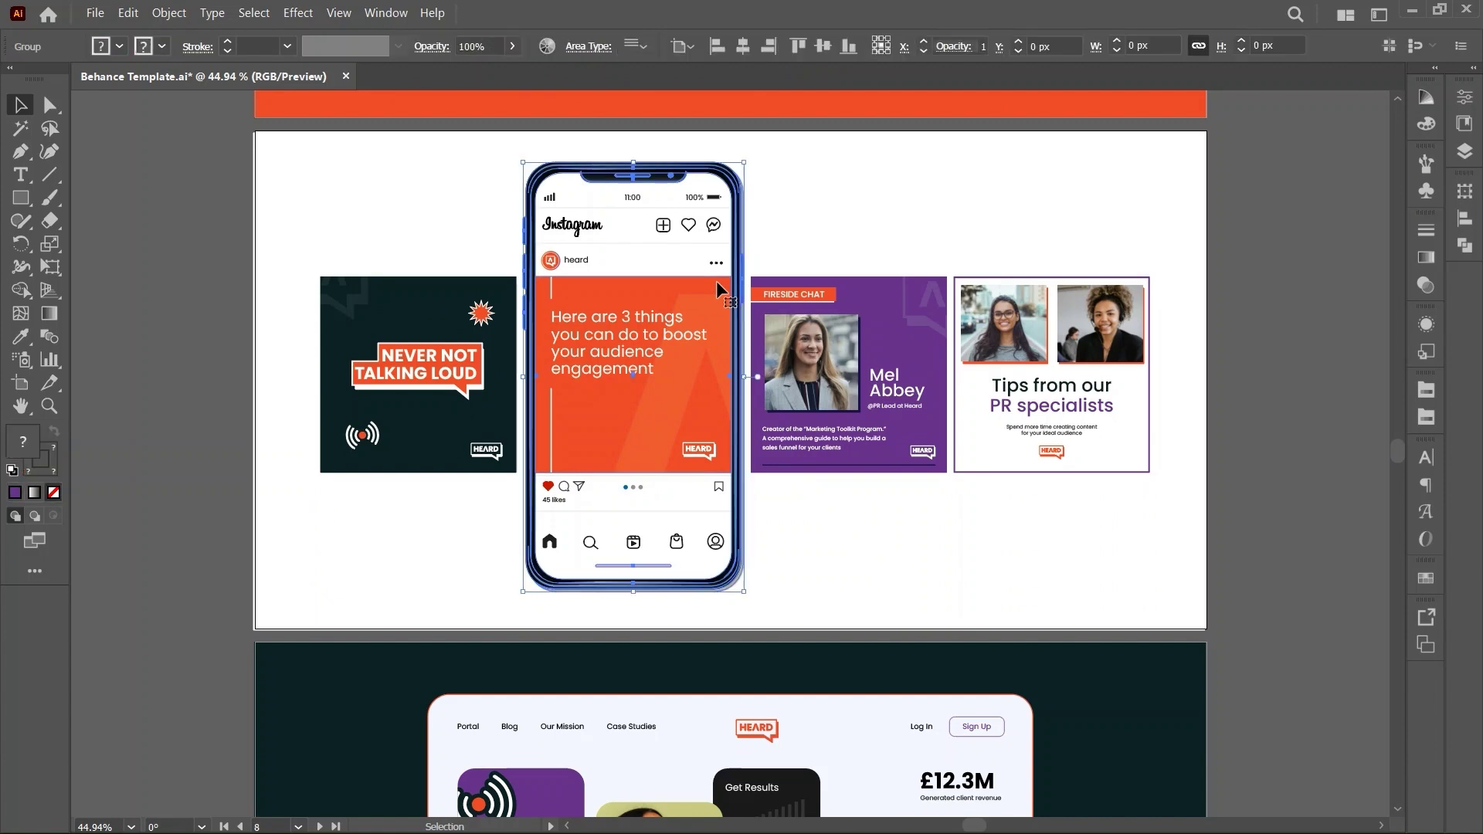
{"action": "key", "text": "ctrl"}
{"action": "scroll", "coordinate": [718, 287], "scroll_direction": "up", "scroll_amount": 2}
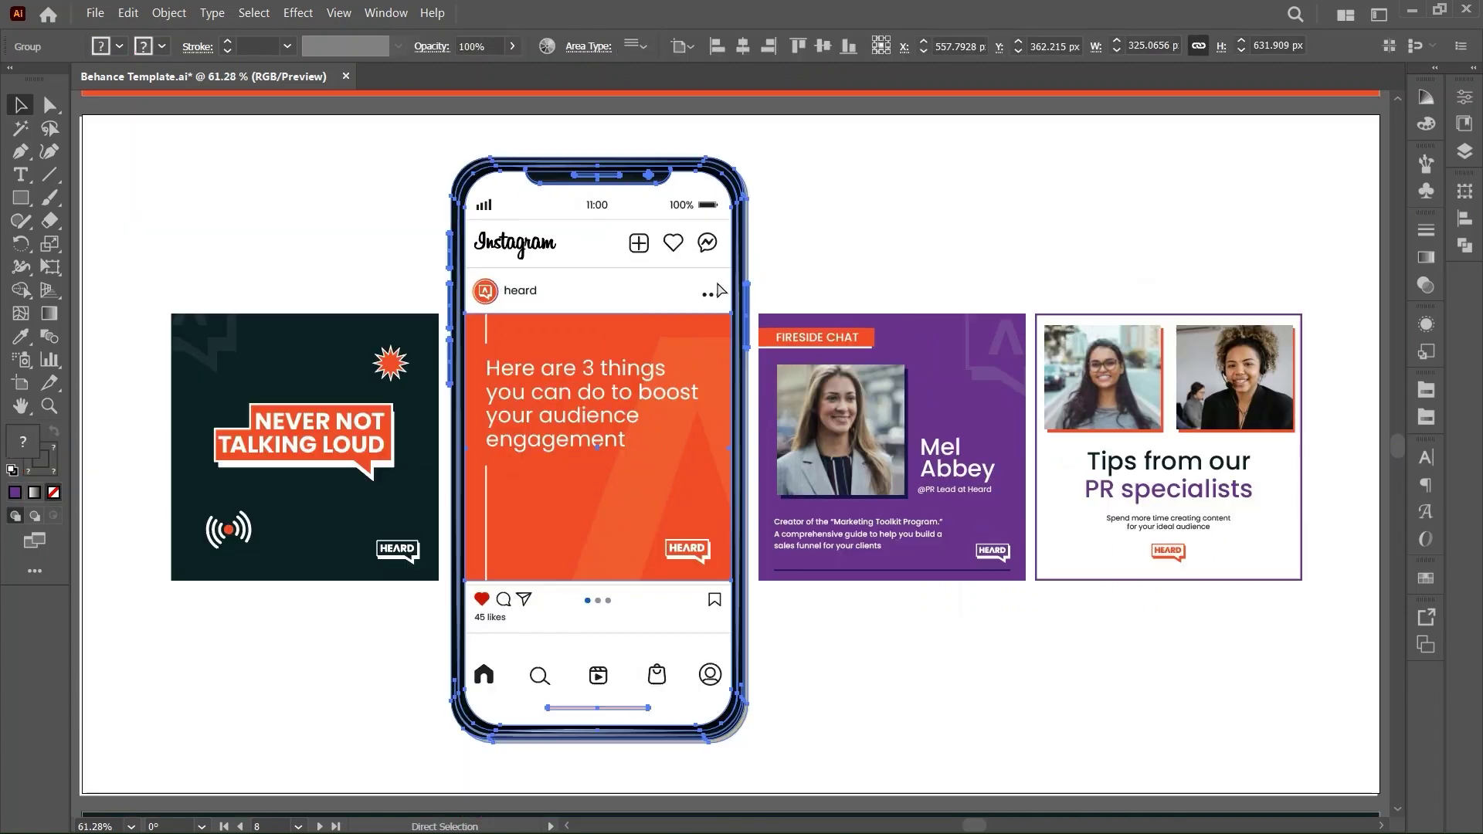
{"action": "key", "text": "ctrl+shift+a"}
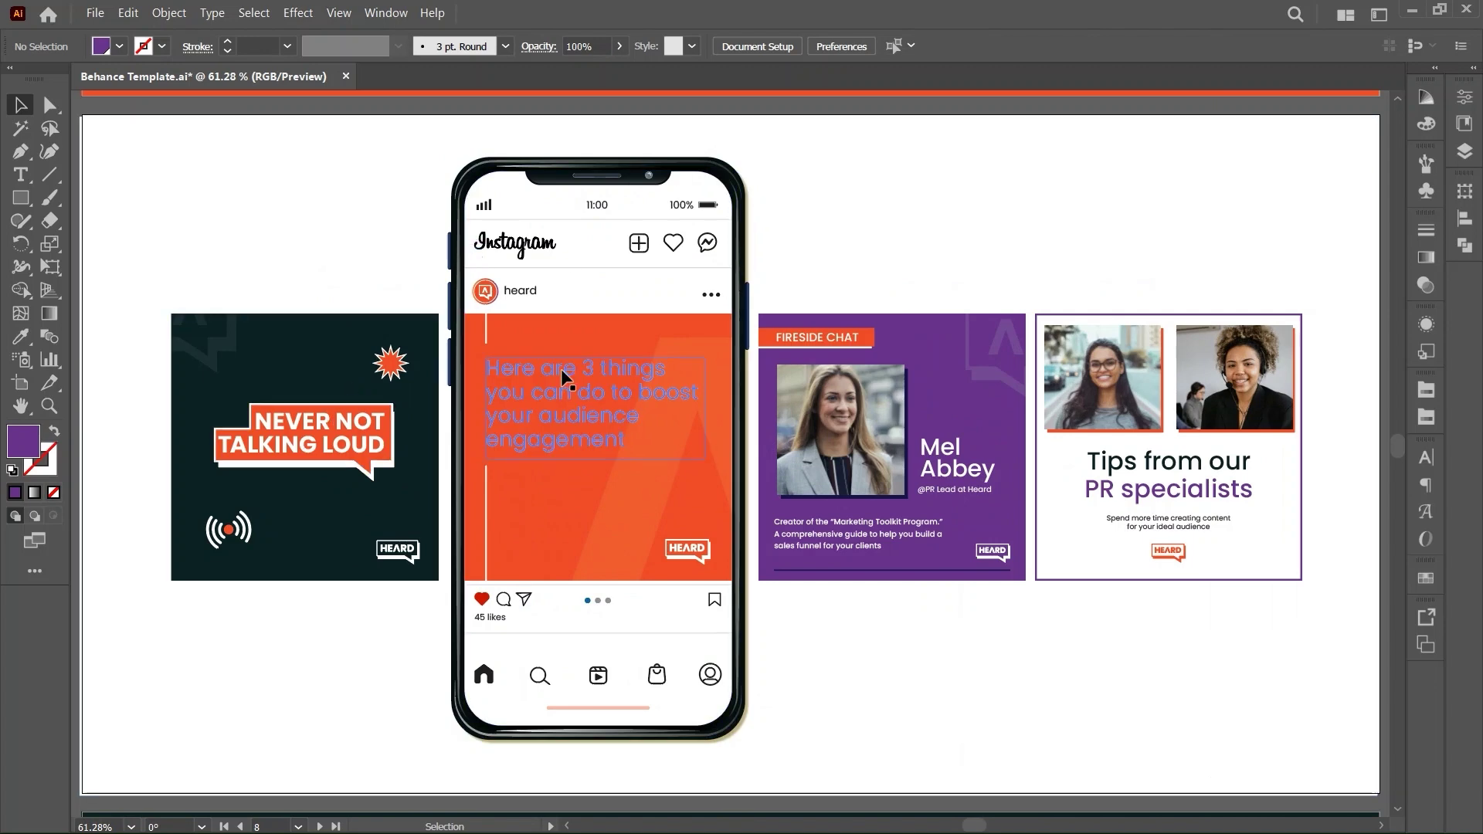
Step: Select the Instagram headline text and background rectangle without changes, then go back to Behance
{"action": "key", "text": "t"}
{"action": "triple_click", "coordinate": [544, 386]}
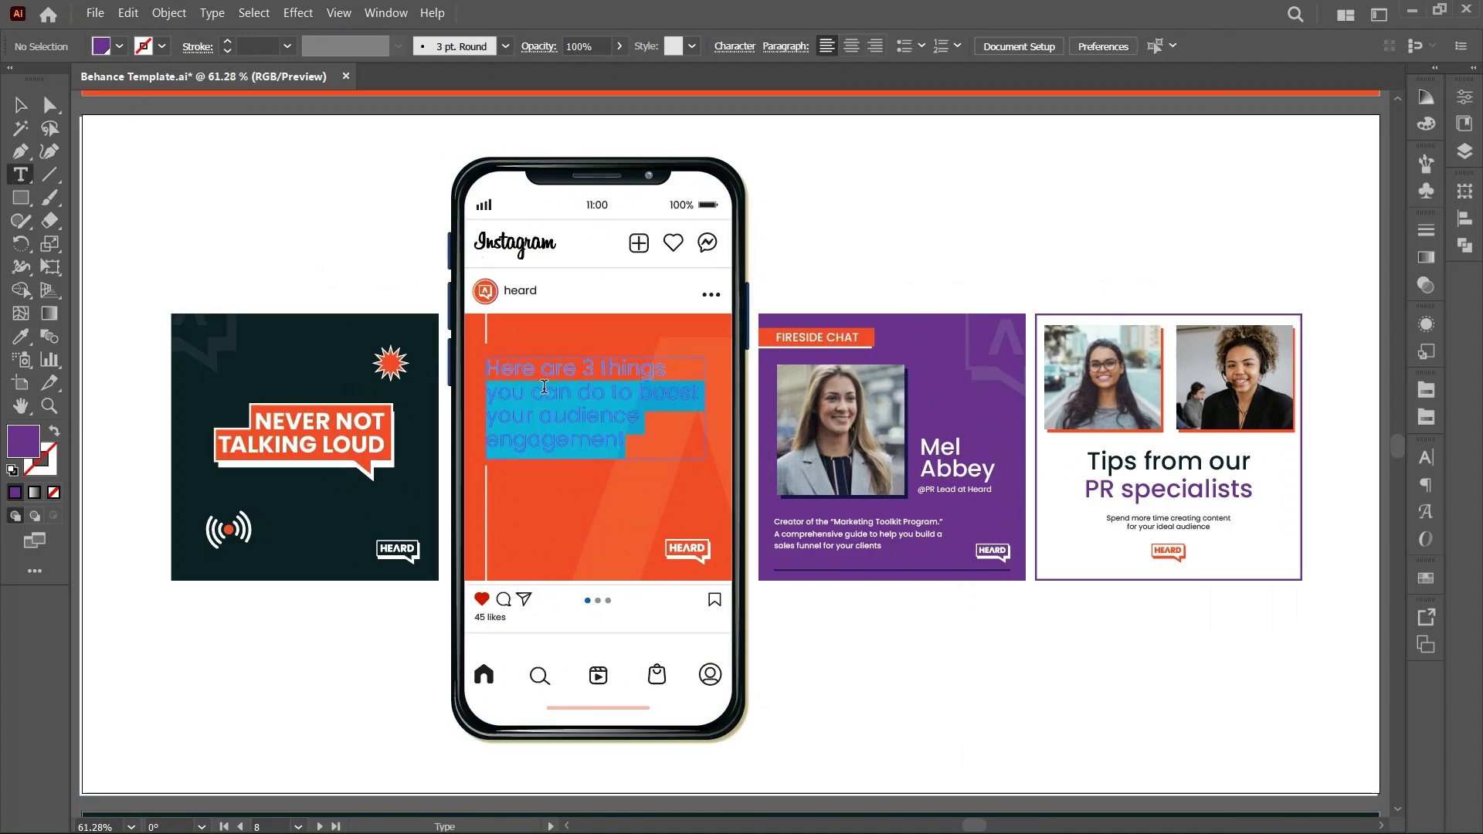
{"action": "key", "text": "Escape"}
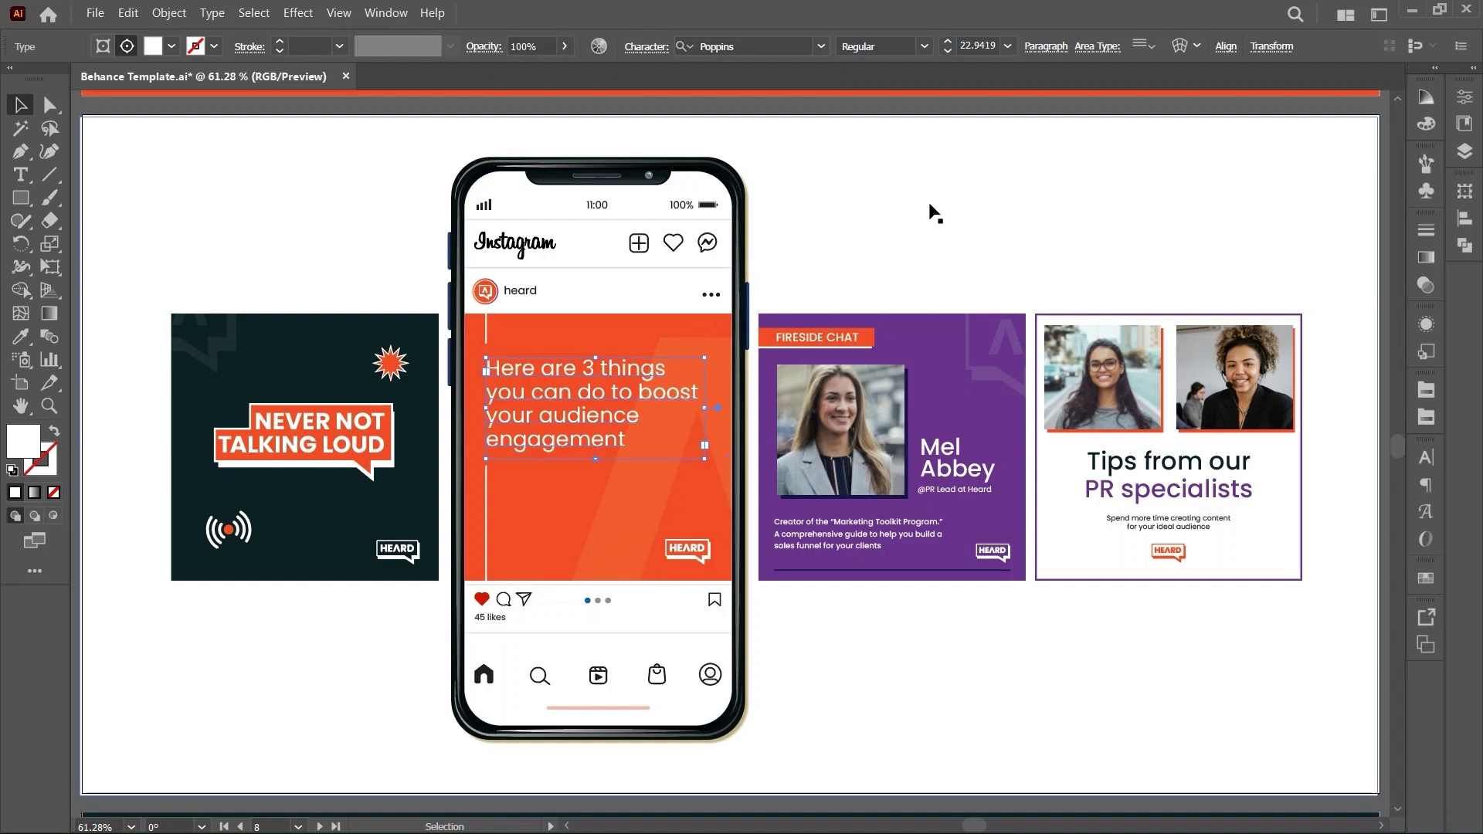
{"action": "left_click", "coordinate": [884, 208]}
{"action": "left_click", "coordinate": [958, 437]}
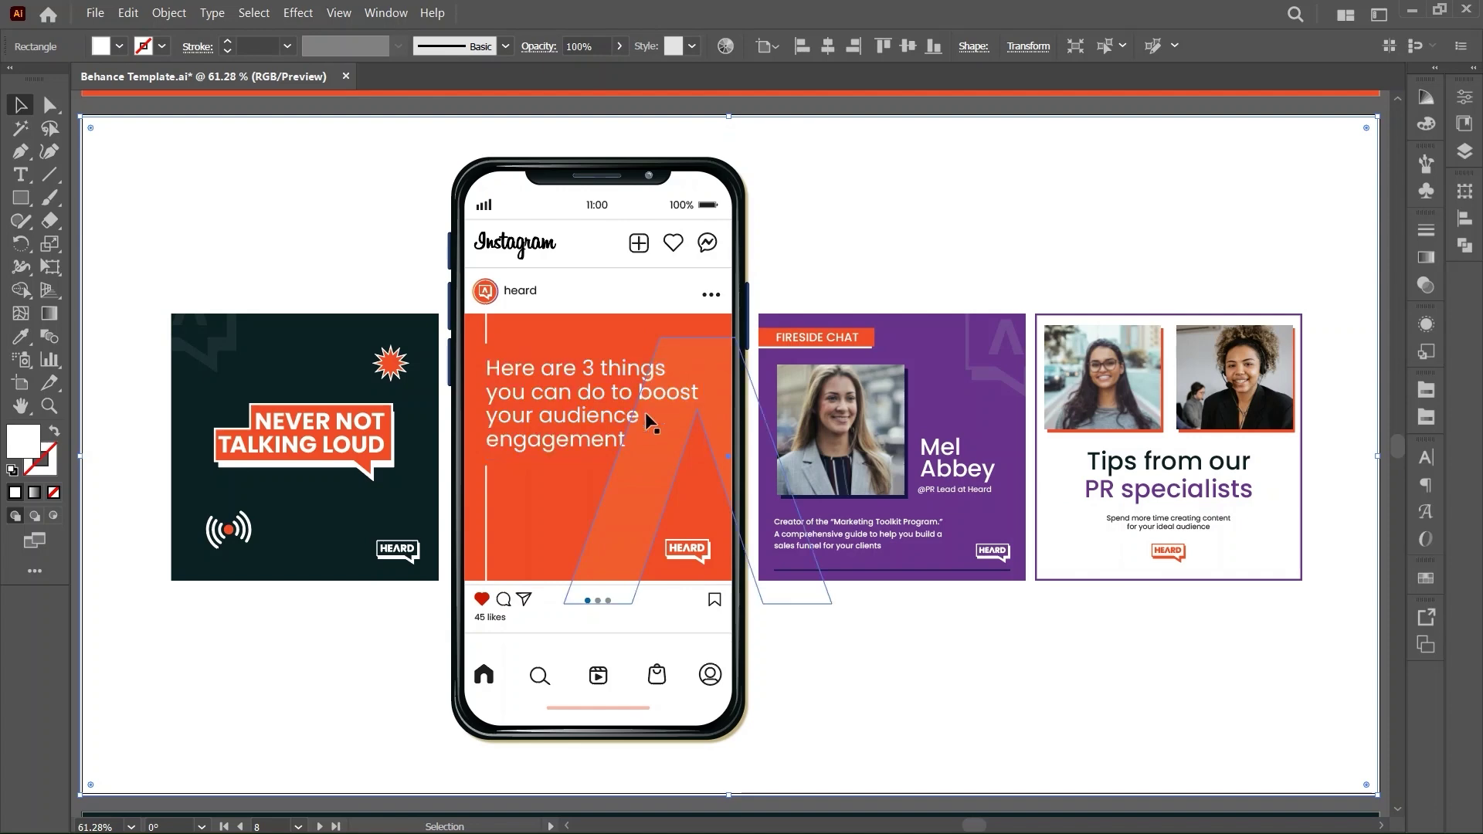
{"action": "key", "text": "ctrl+shift+a"}
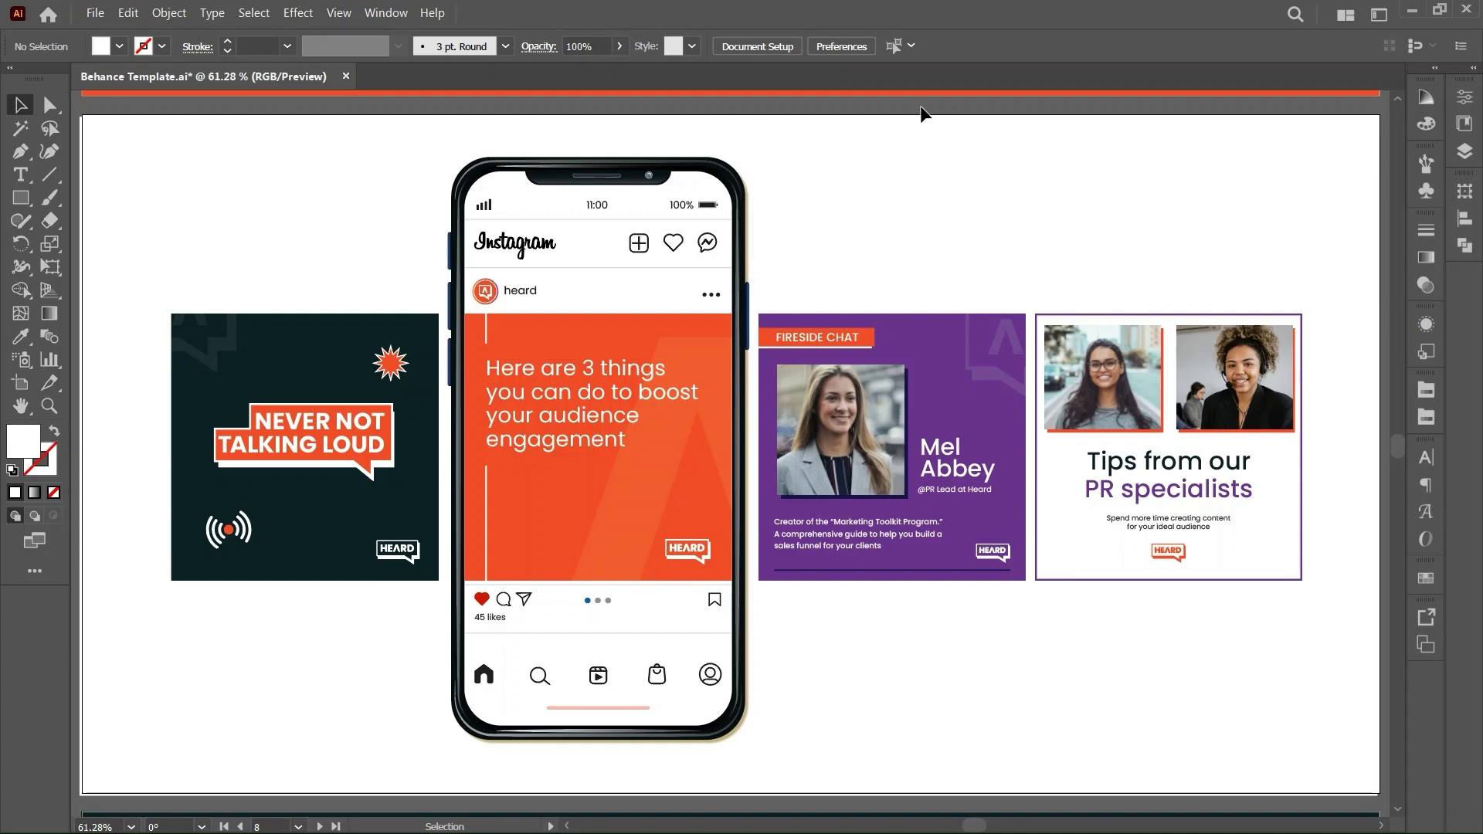
{"action": "key", "text": "alt+Tab"}
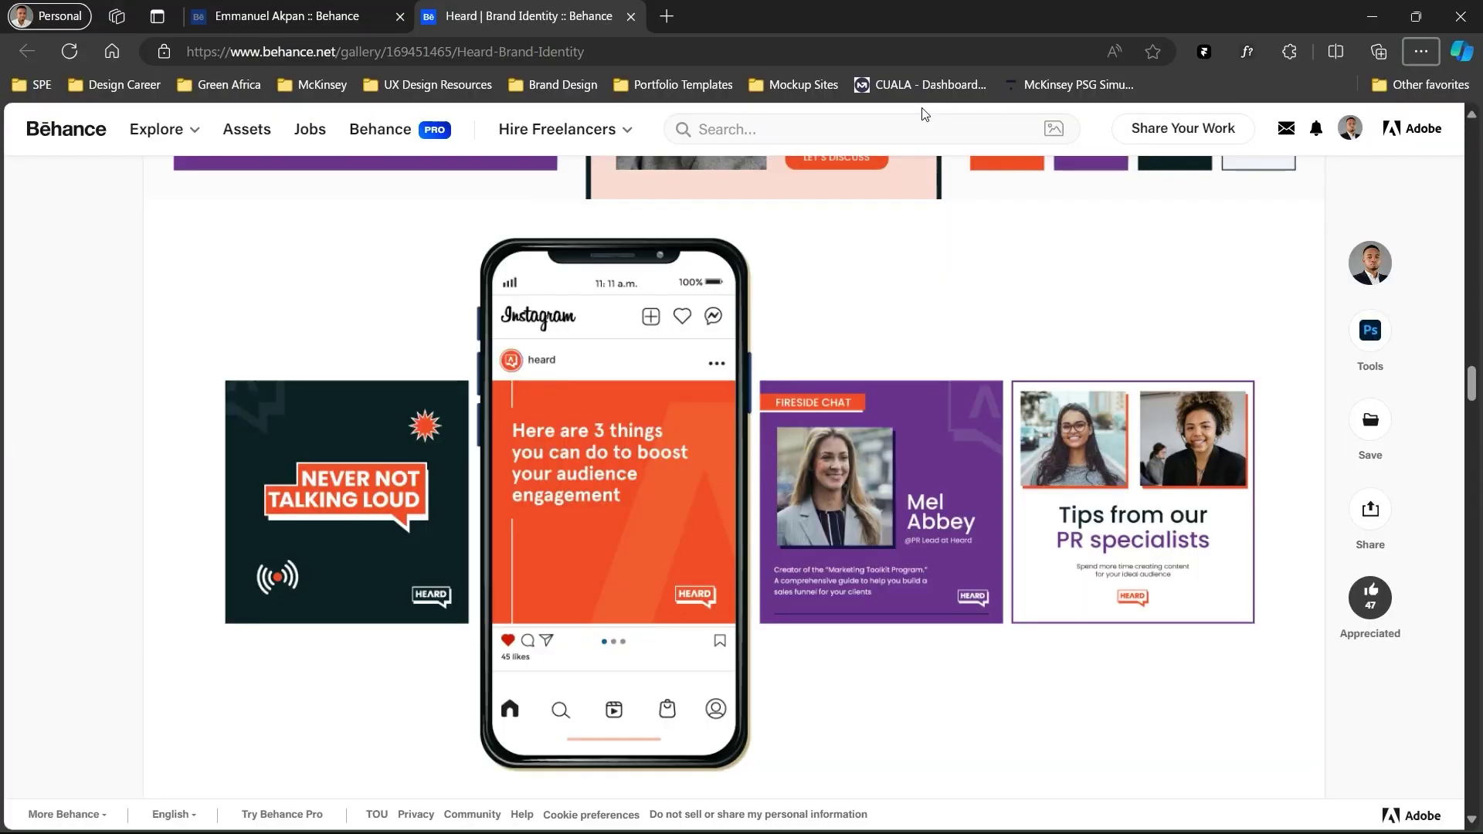
Step: Scroll the Behance page down to the Heard website mockup, then return to Illustrator
{"action": "mouse_move", "coordinate": [816, 315]}
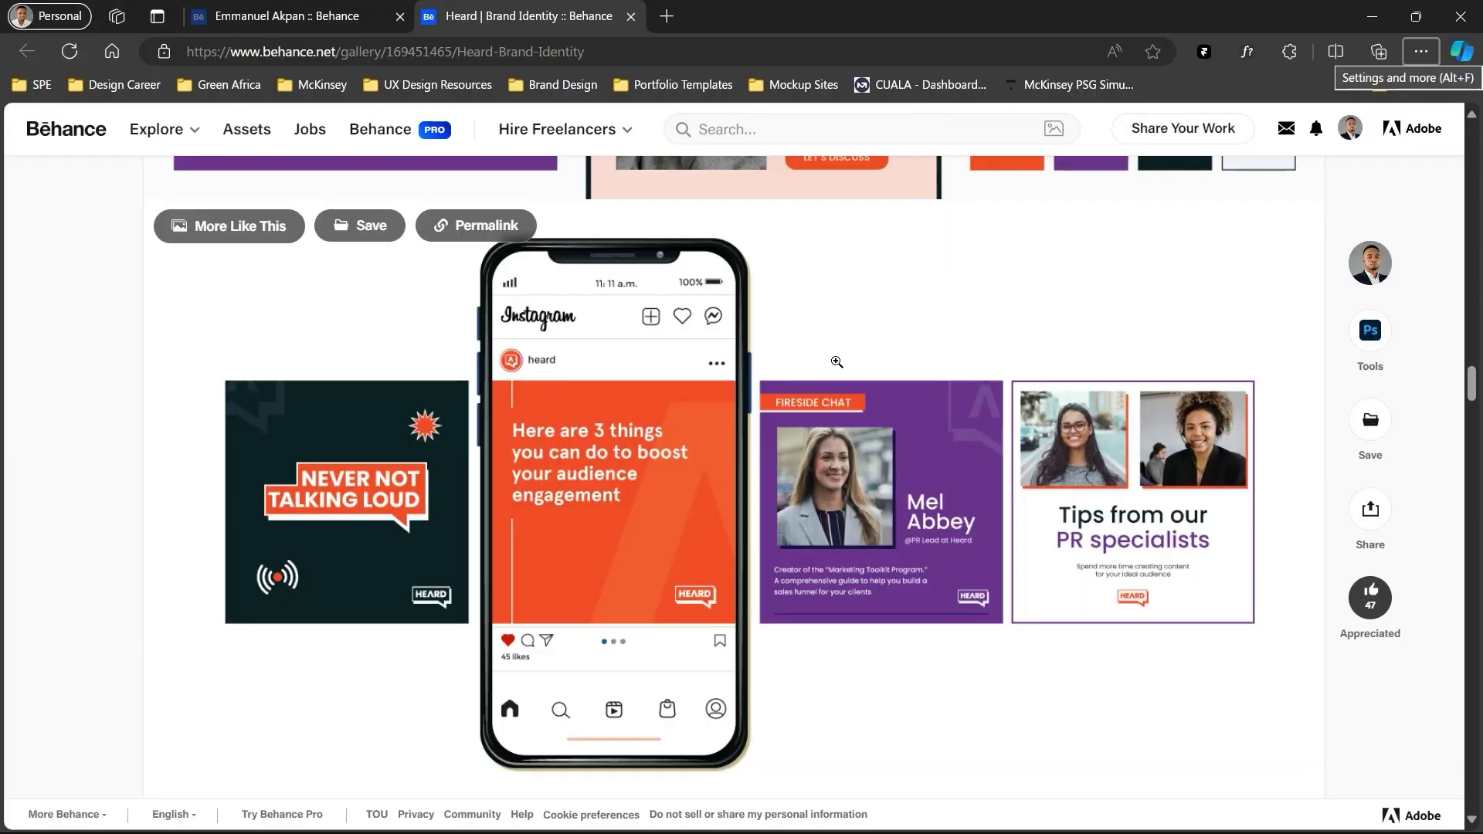
{"action": "scroll", "coordinate": [837, 362], "scroll_direction": "down", "scroll_amount": 3}
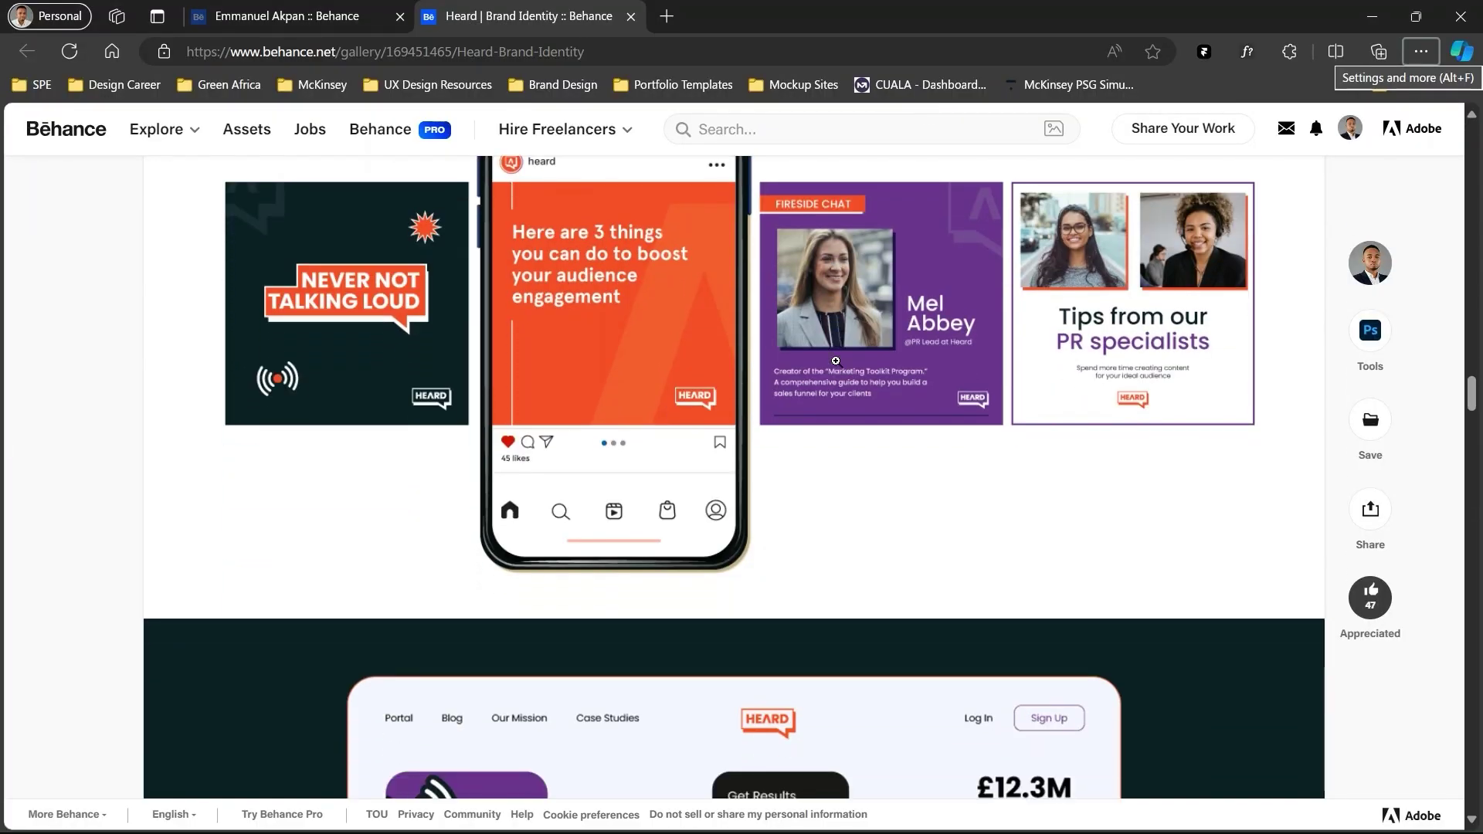
{"action": "scroll", "coordinate": [836, 361], "scroll_direction": "down", "scroll_amount": 6}
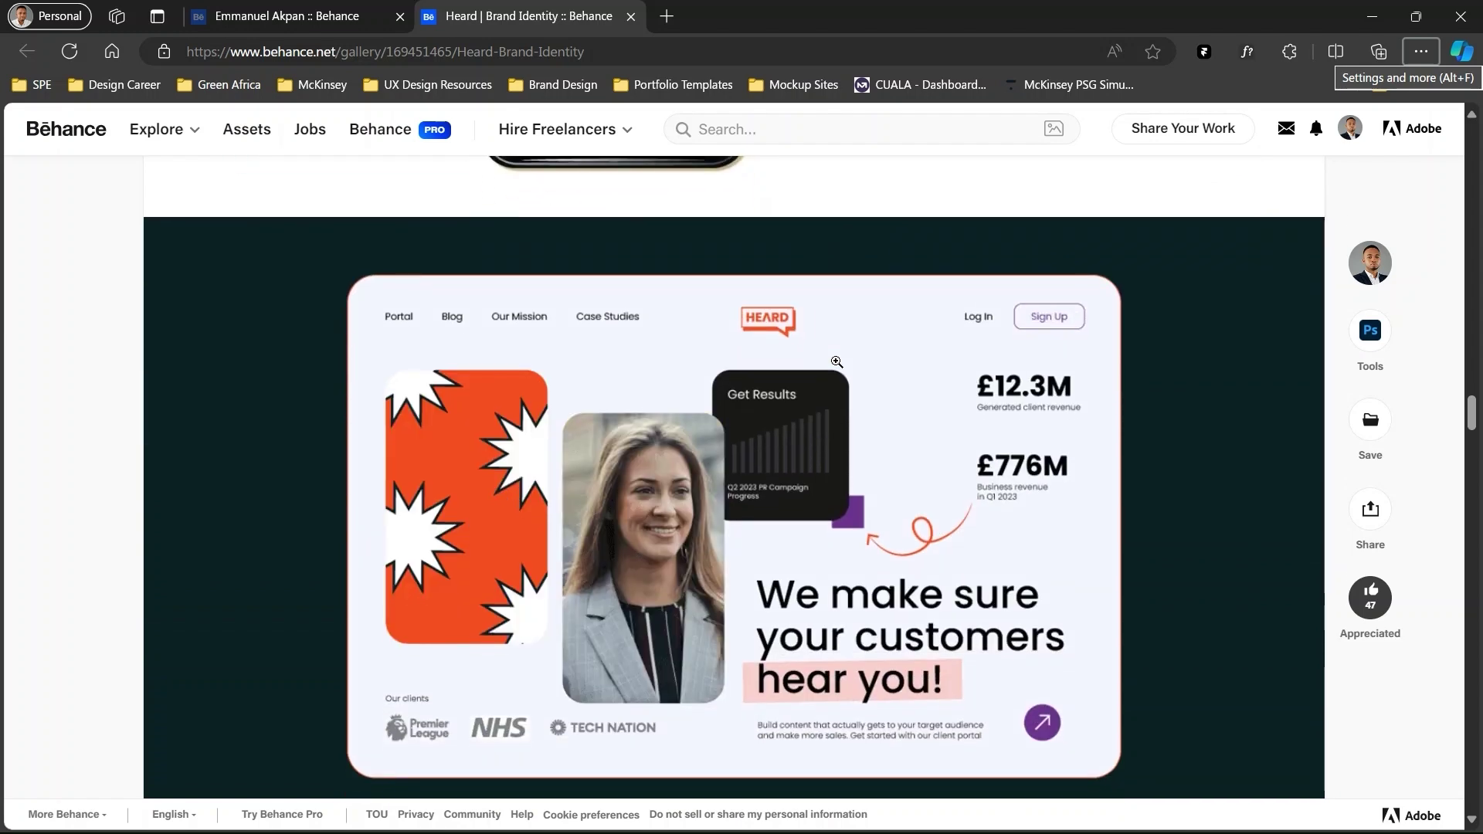
{"action": "scroll", "coordinate": [837, 361], "scroll_direction": "down", "scroll_amount": 1}
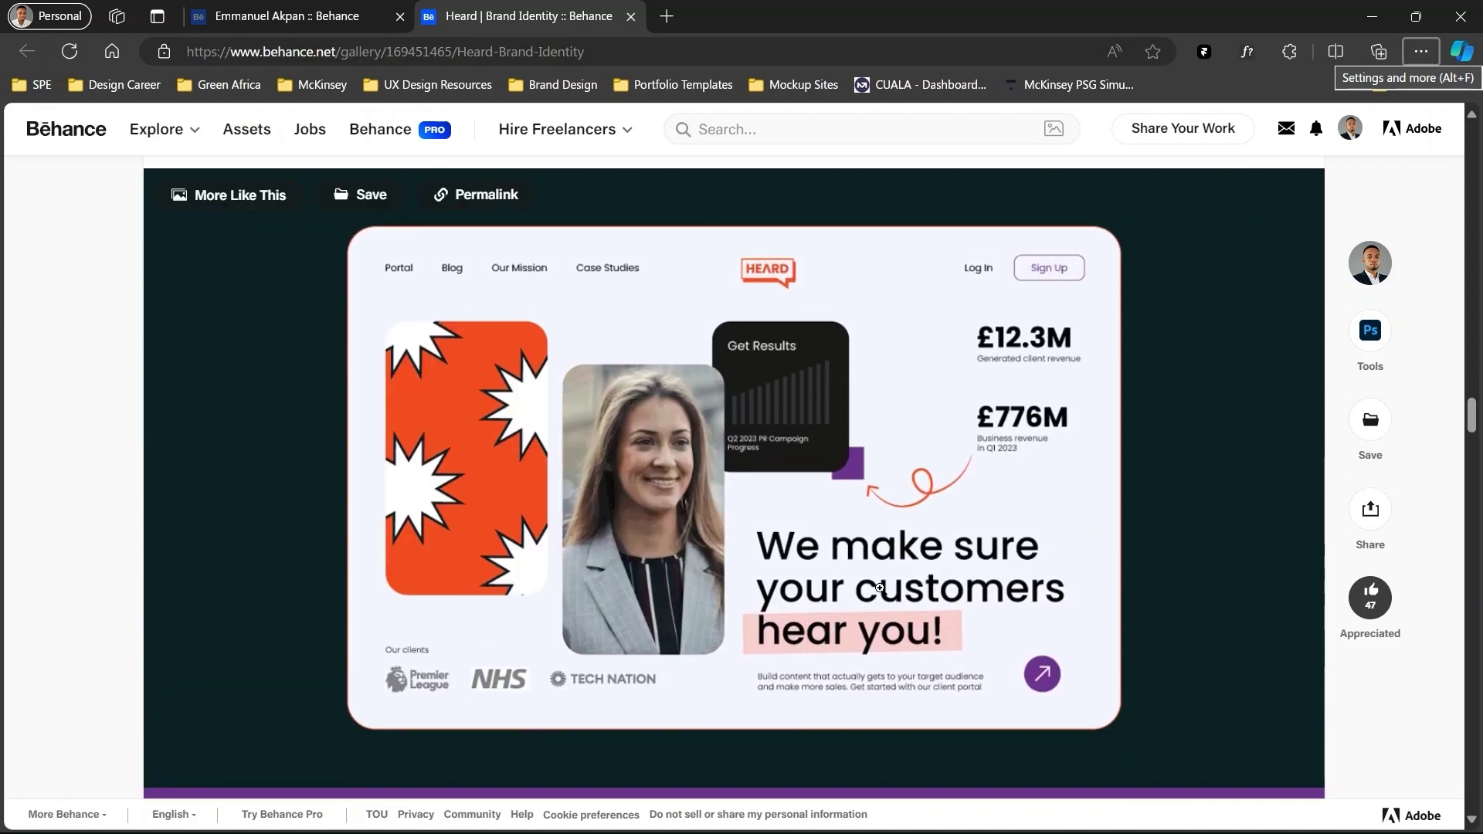
{"action": "scroll", "coordinate": [959, 371], "scroll_direction": "down", "scroll_amount": 1}
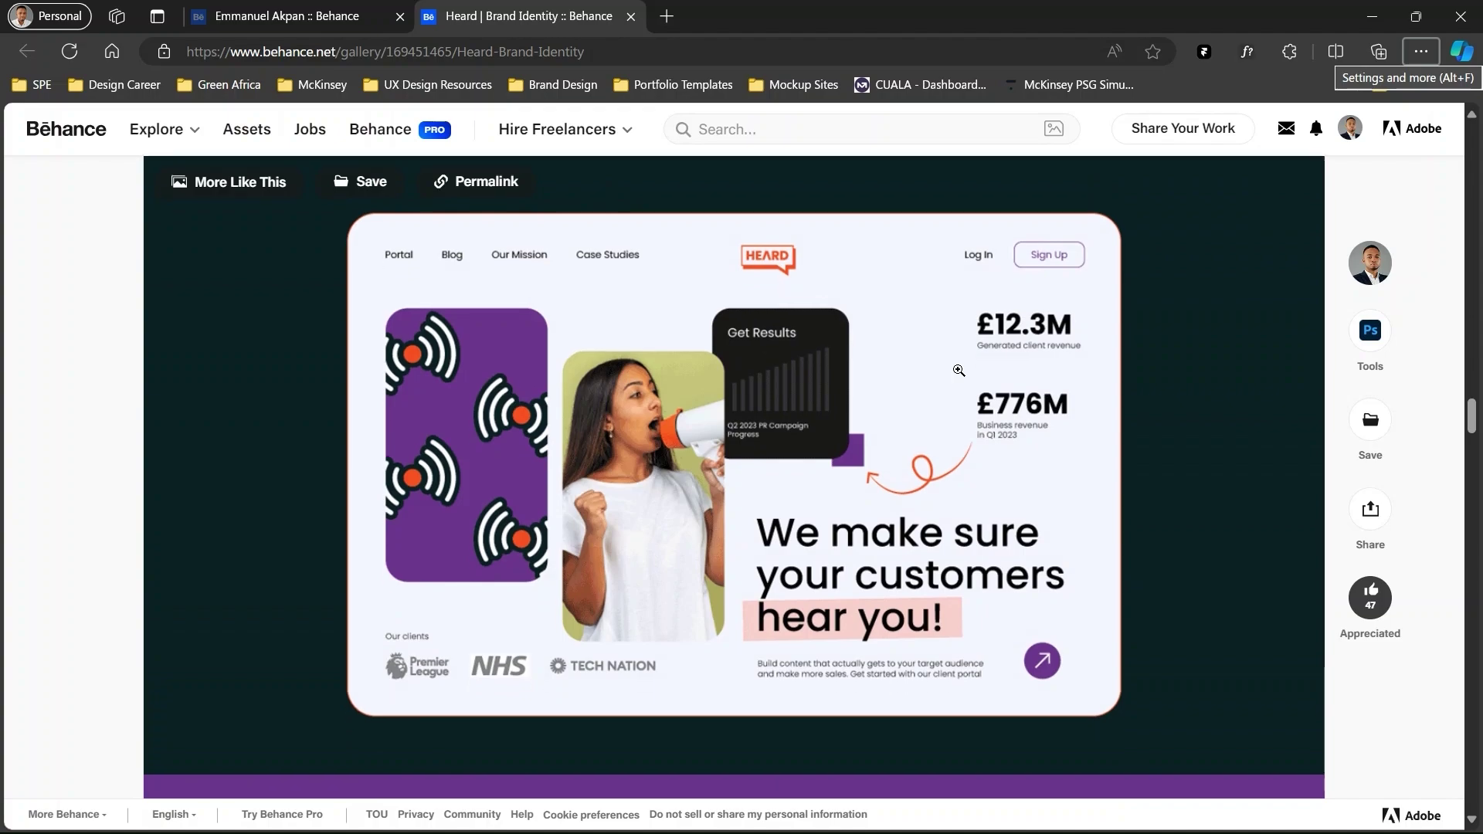
{"action": "key", "text": "alt+Tab"}
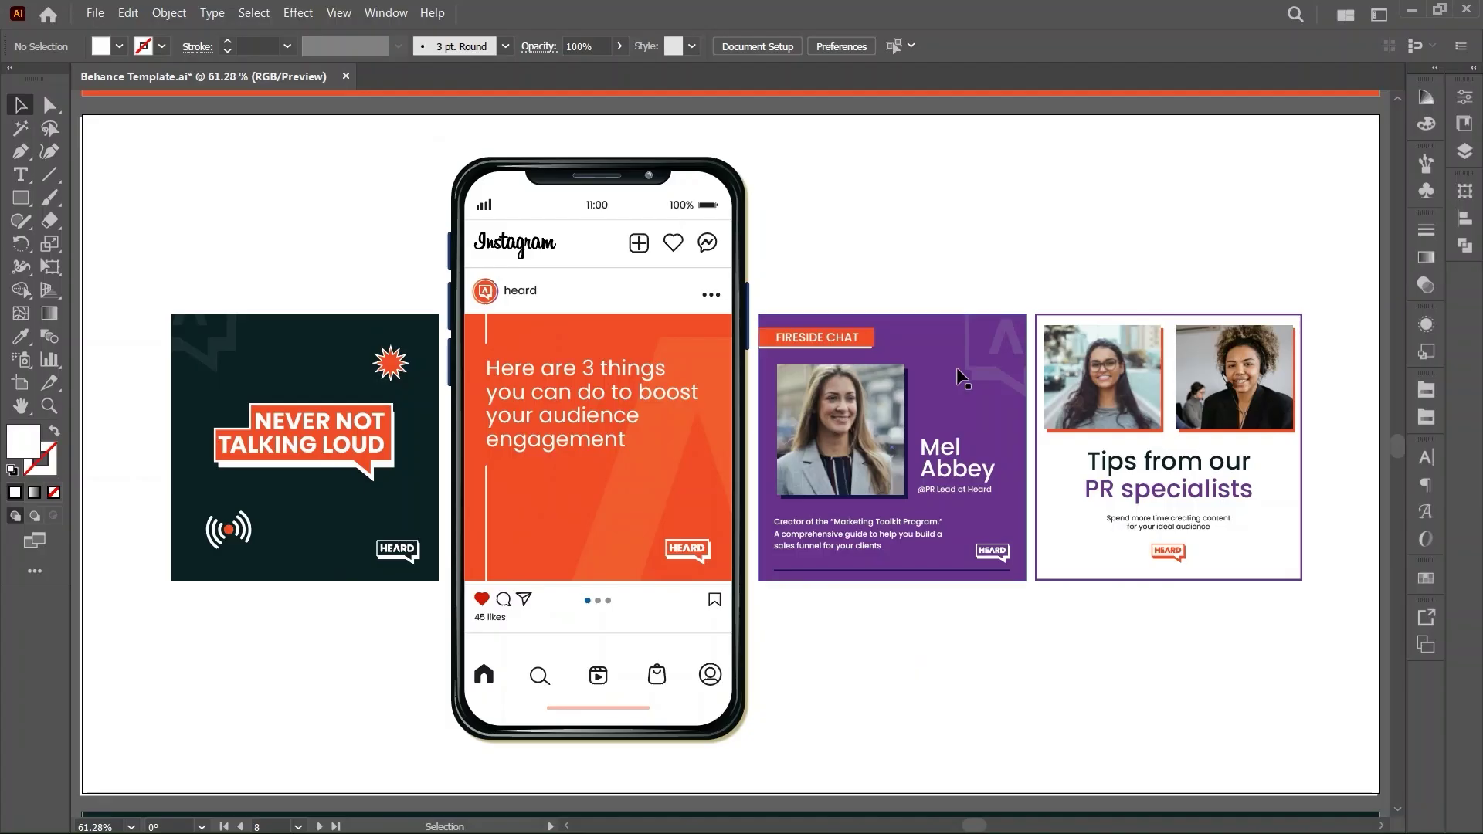
Step: Scroll through the website and laptop artboards, briefly comparing against the Behance page
{"action": "scroll", "coordinate": [958, 372], "scroll_direction": "down", "scroll_amount": 5}
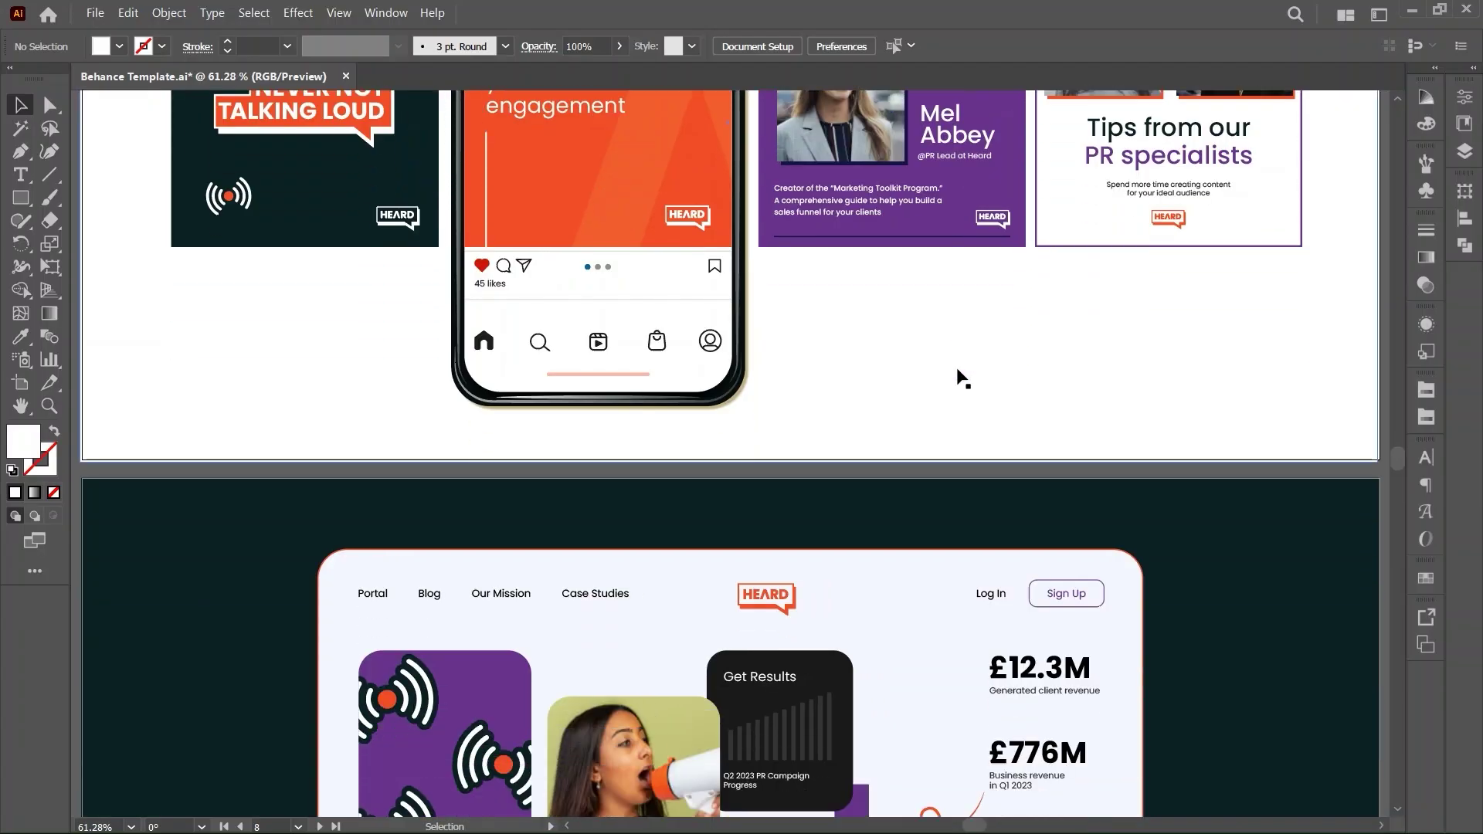
{"action": "scroll", "coordinate": [958, 377], "scroll_direction": "down", "scroll_amount": 4}
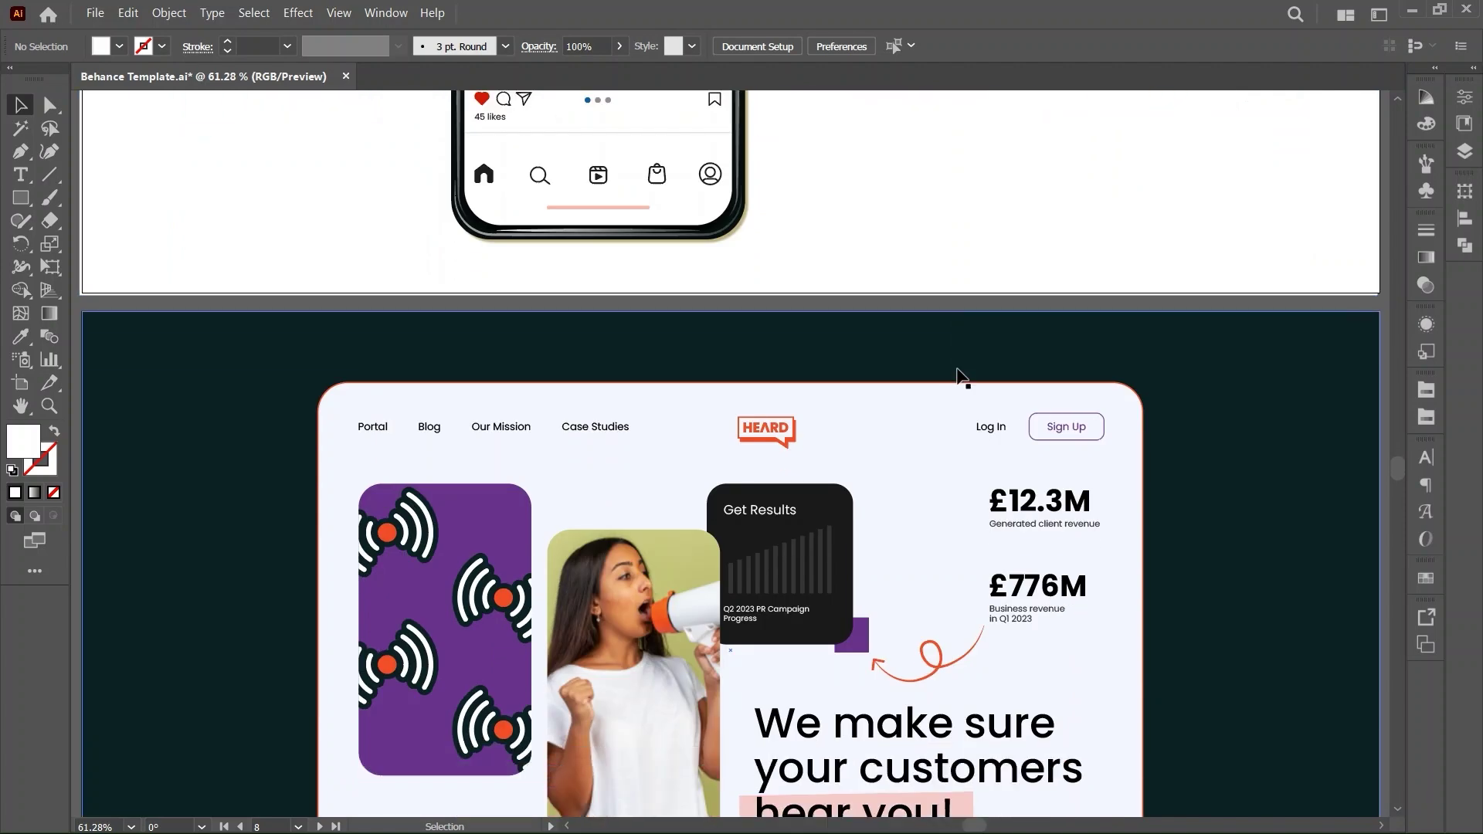
{"action": "scroll", "coordinate": [958, 371], "scroll_direction": "down", "scroll_amount": 2}
{"action": "scroll", "coordinate": [981, 489], "scroll_direction": "down", "scroll_amount": 4}
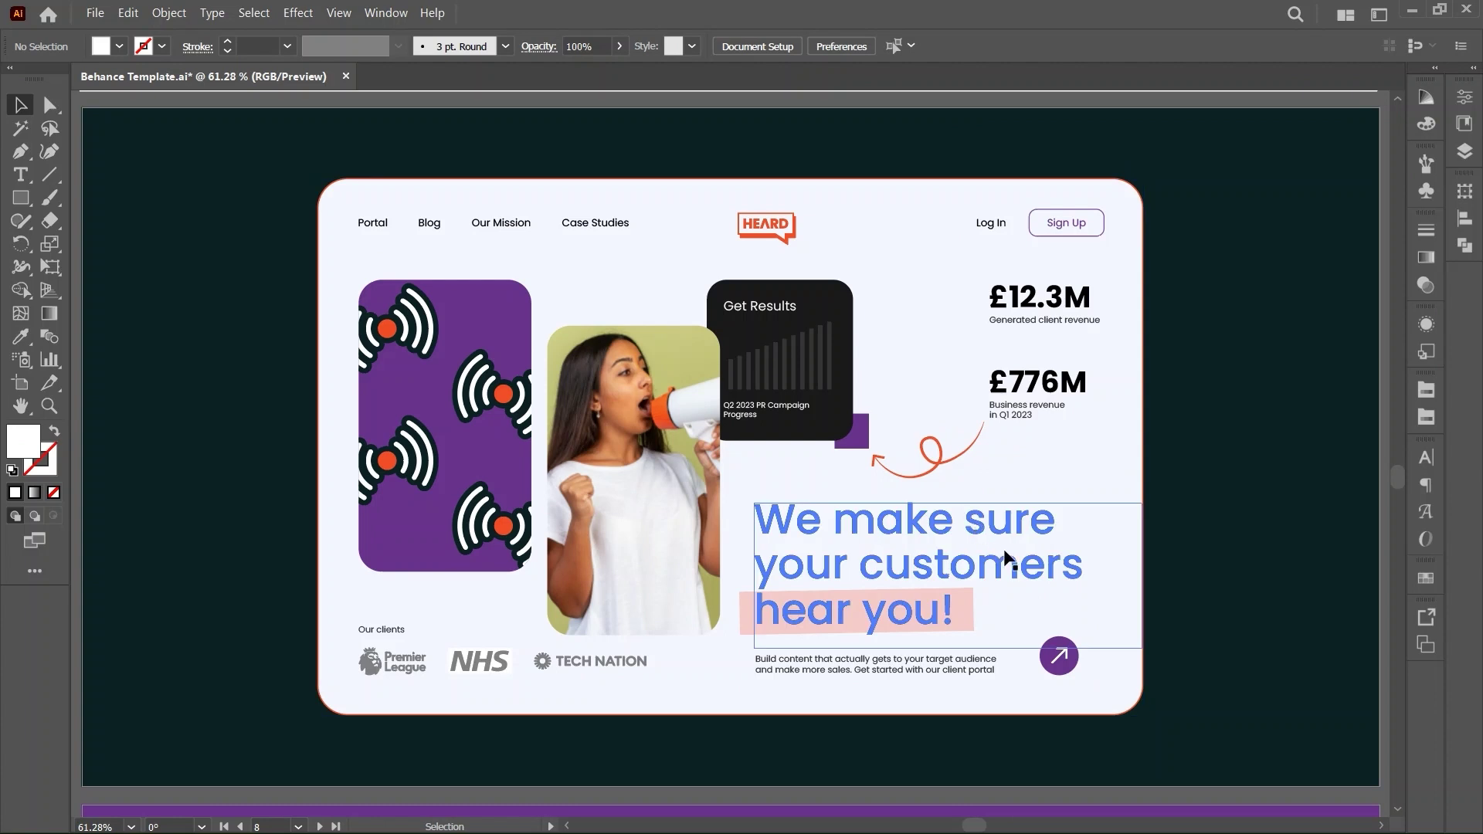
{"action": "scroll", "coordinate": [1020, 564], "scroll_direction": "up", "scroll_amount": 2}
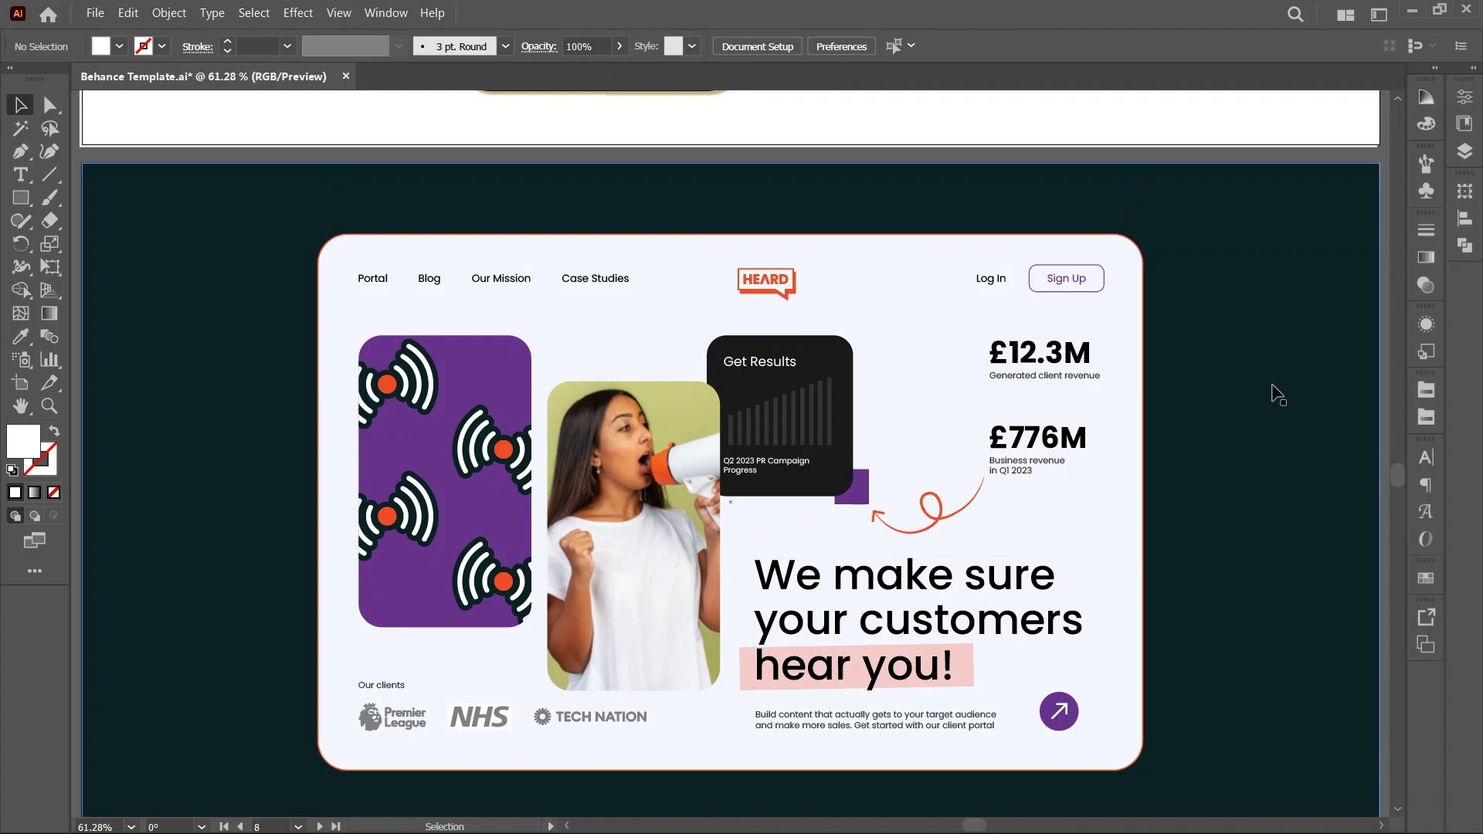
{"action": "scroll", "coordinate": [1277, 394], "scroll_direction": "down", "scroll_amount": 8}
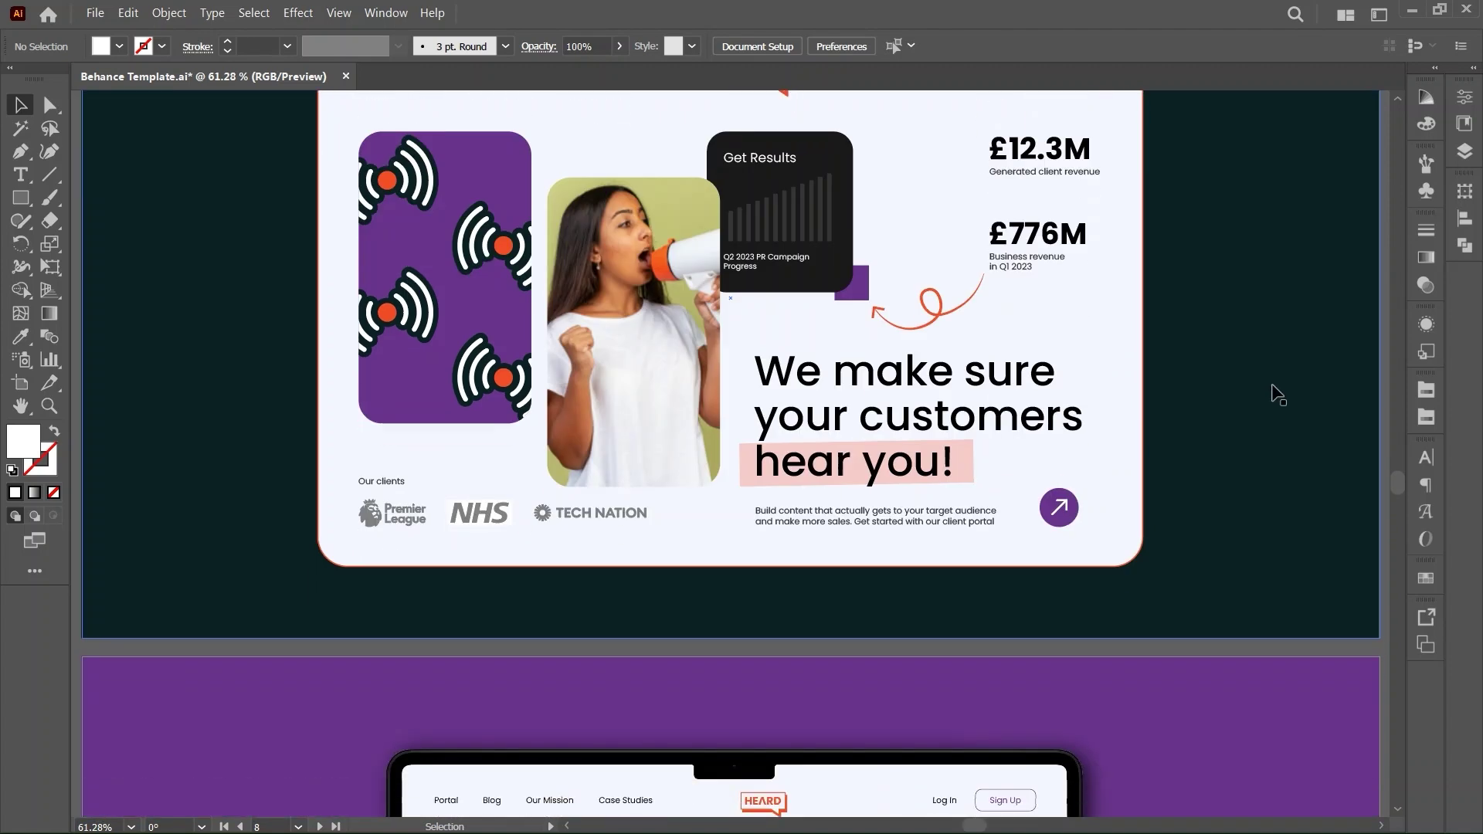
{"action": "key", "text": "alt+Tab"}
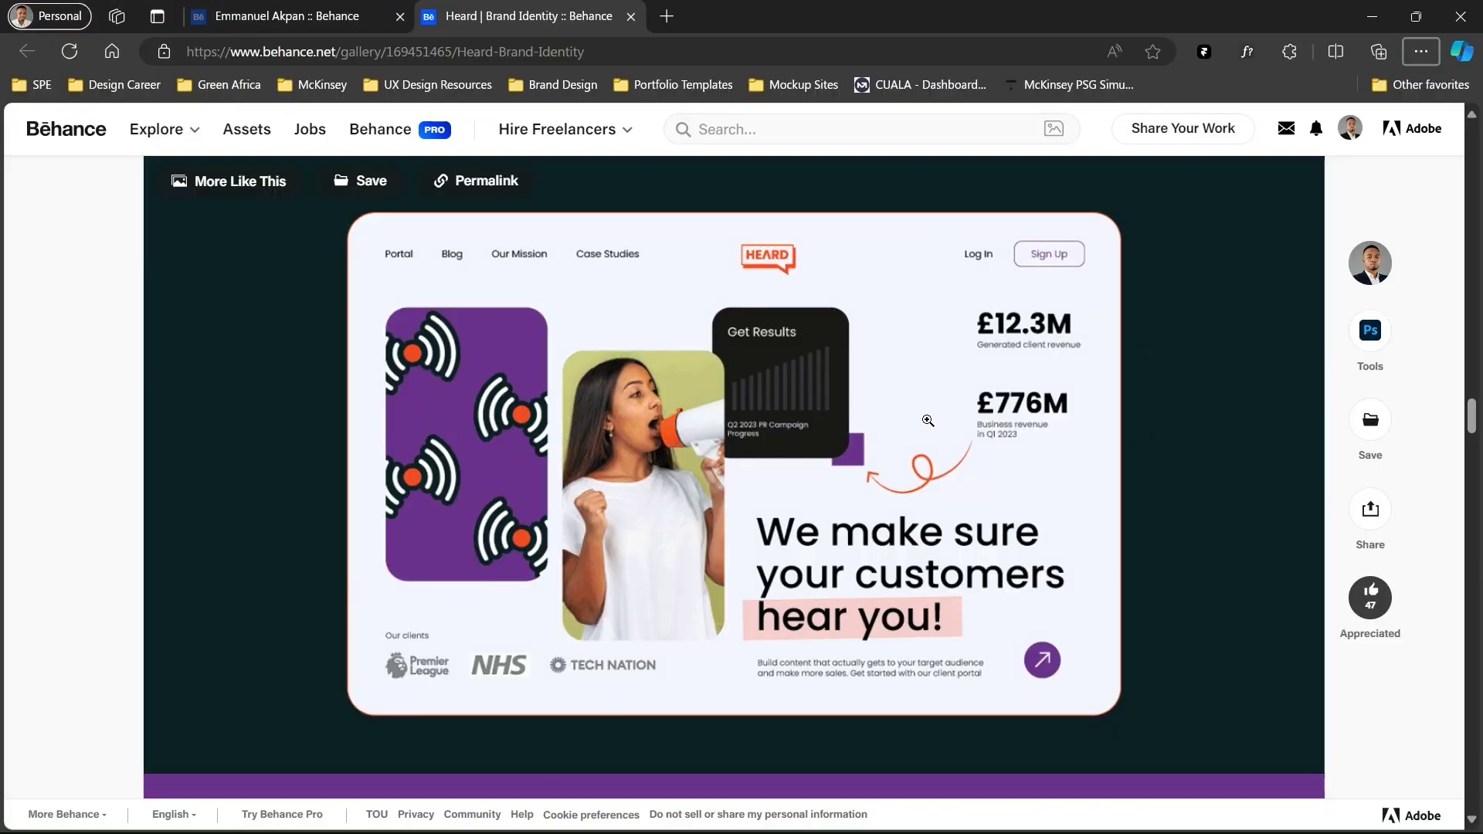
{"action": "key", "text": "alt+Tab"}
Step: Test-edit the website headline by replacing part of it with 'dsdss'
{"action": "scroll", "coordinate": [979, 616], "scroll_direction": "up", "scroll_amount": 10}
{"action": "double_click", "coordinate": [980, 616]}
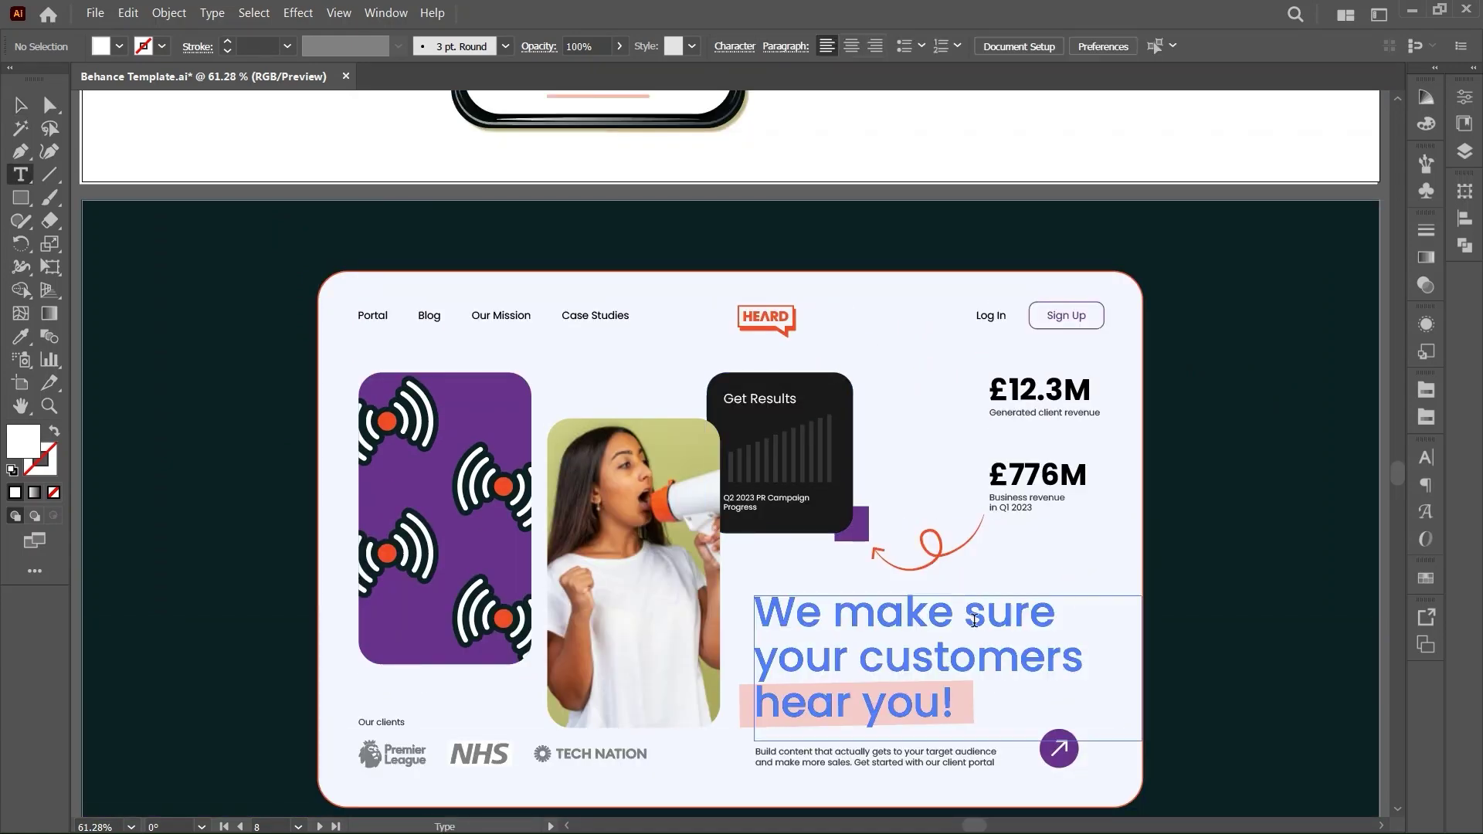
{"action": "left_click_drag", "start_coordinate": [891, 612], "coordinate": [1059, 653]}
{"action": "type", "text": "dsdss"}
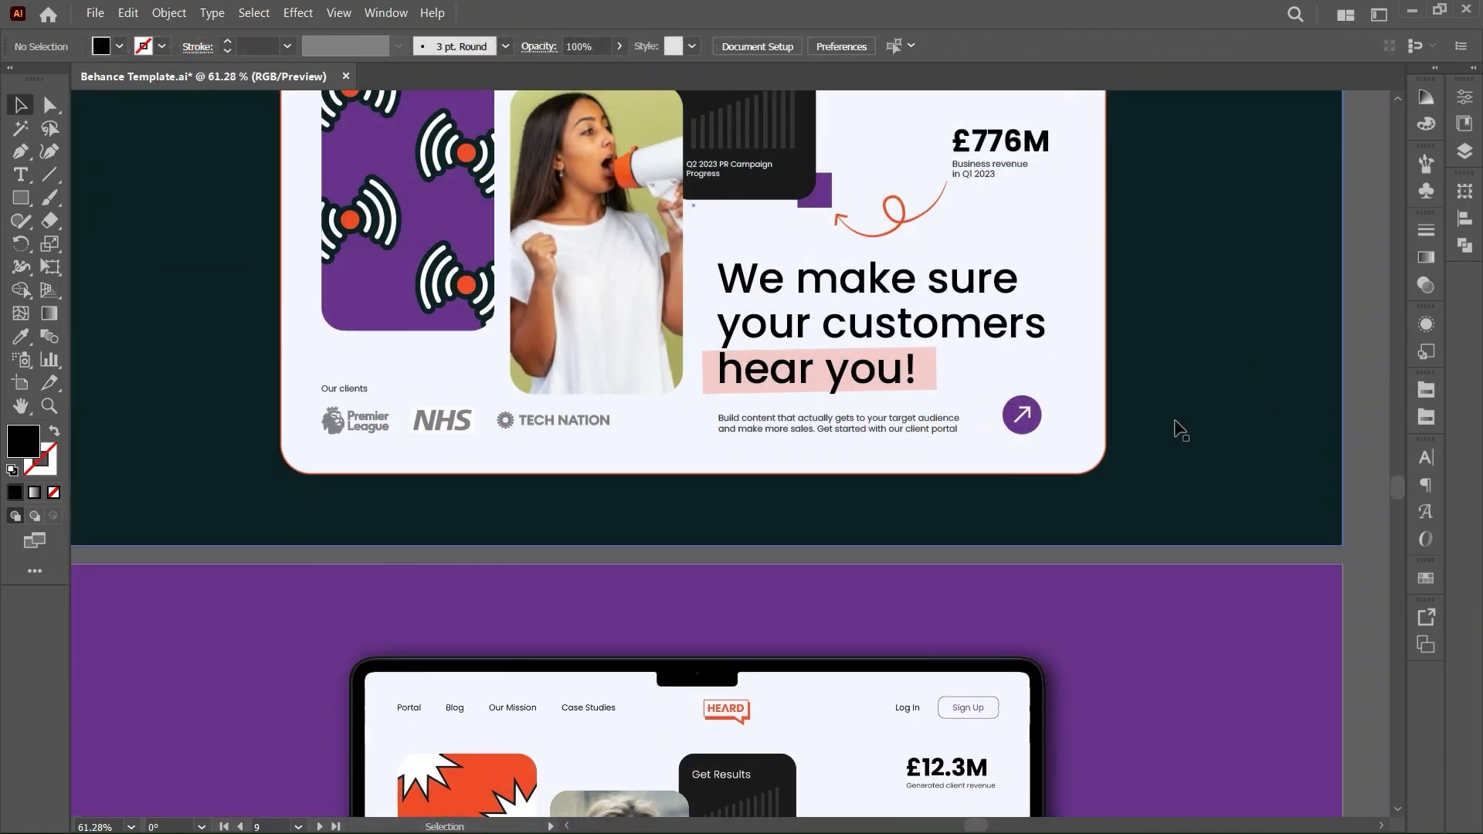
Step: Select the laptop artboard's purple background, then switch to Heard Billboard Mockup 2 Wide in Photoshop
{"action": "scroll", "coordinate": [1174, 431], "scroll_direction": "down", "scroll_amount": 4}
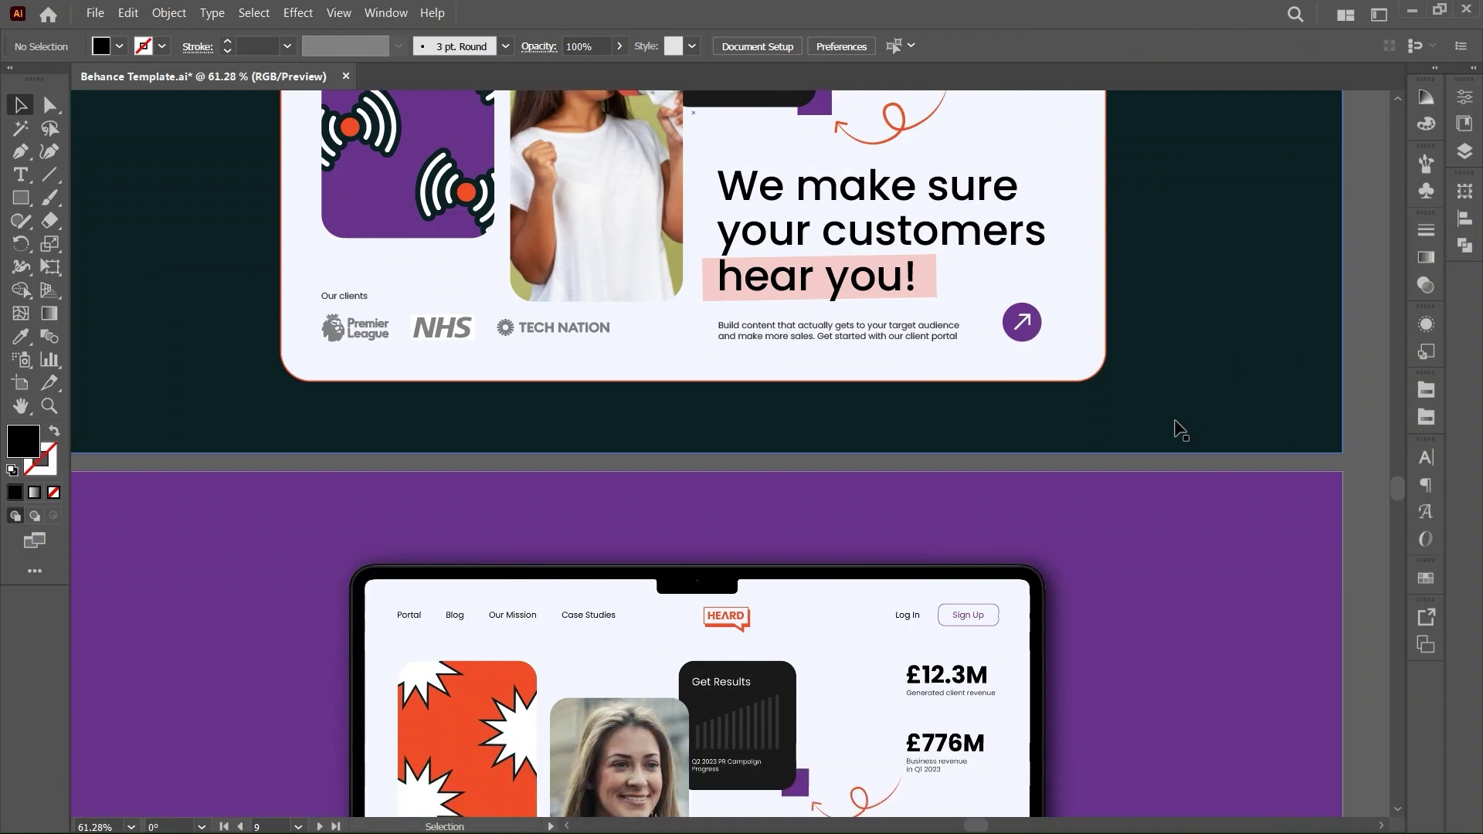
{"action": "scroll", "coordinate": [1175, 421], "scroll_direction": "down", "scroll_amount": 5}
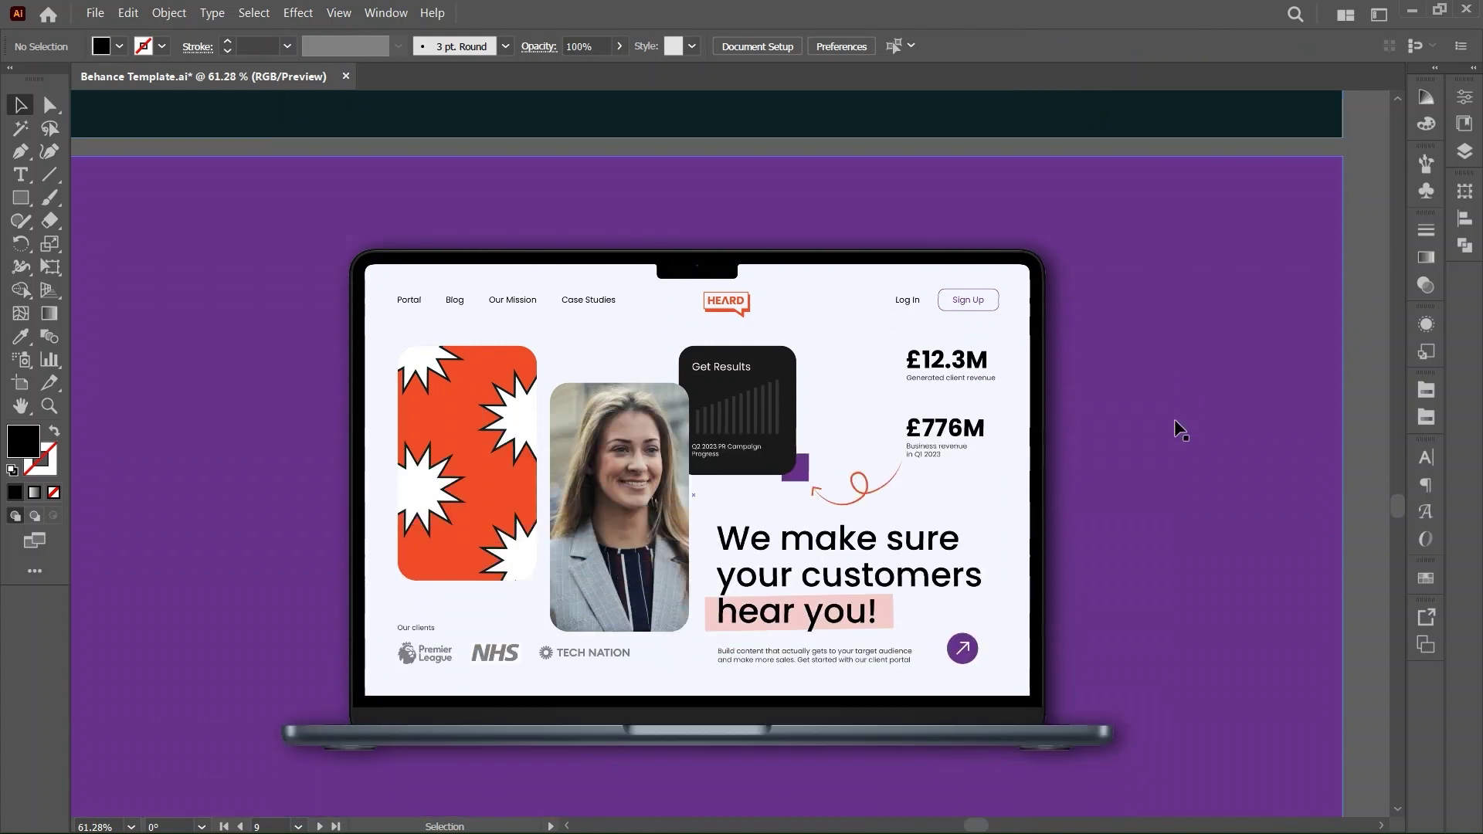
{"action": "scroll", "coordinate": [1174, 418], "scroll_direction": "down", "scroll_amount": 5}
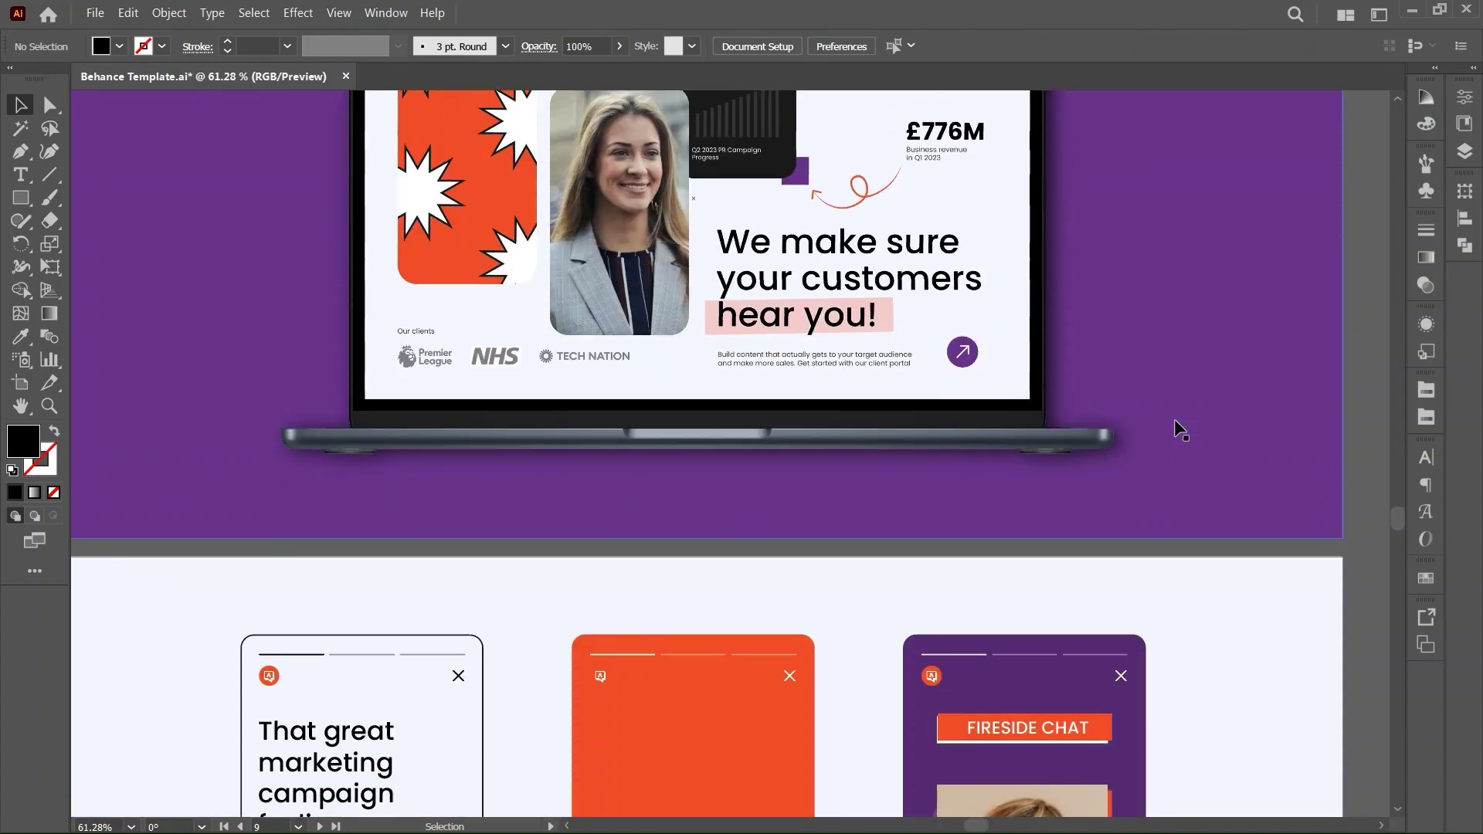
{"action": "scroll", "coordinate": [1174, 419], "scroll_direction": "up", "scroll_amount": 2}
{"action": "scroll", "coordinate": [1174, 419], "scroll_direction": "up", "scroll_amount": 2}
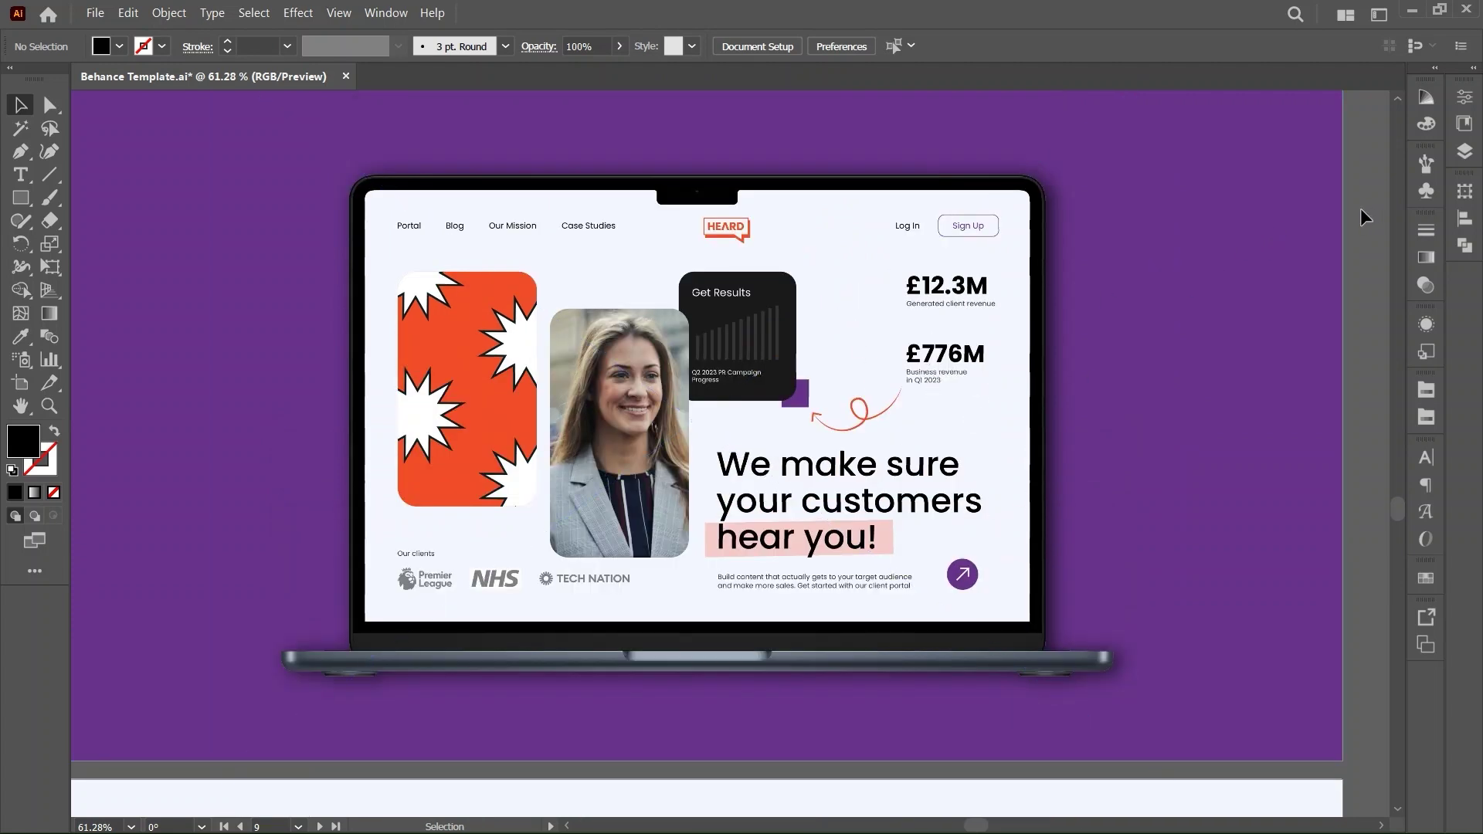
{"action": "left_click", "coordinate": [1280, 242]}
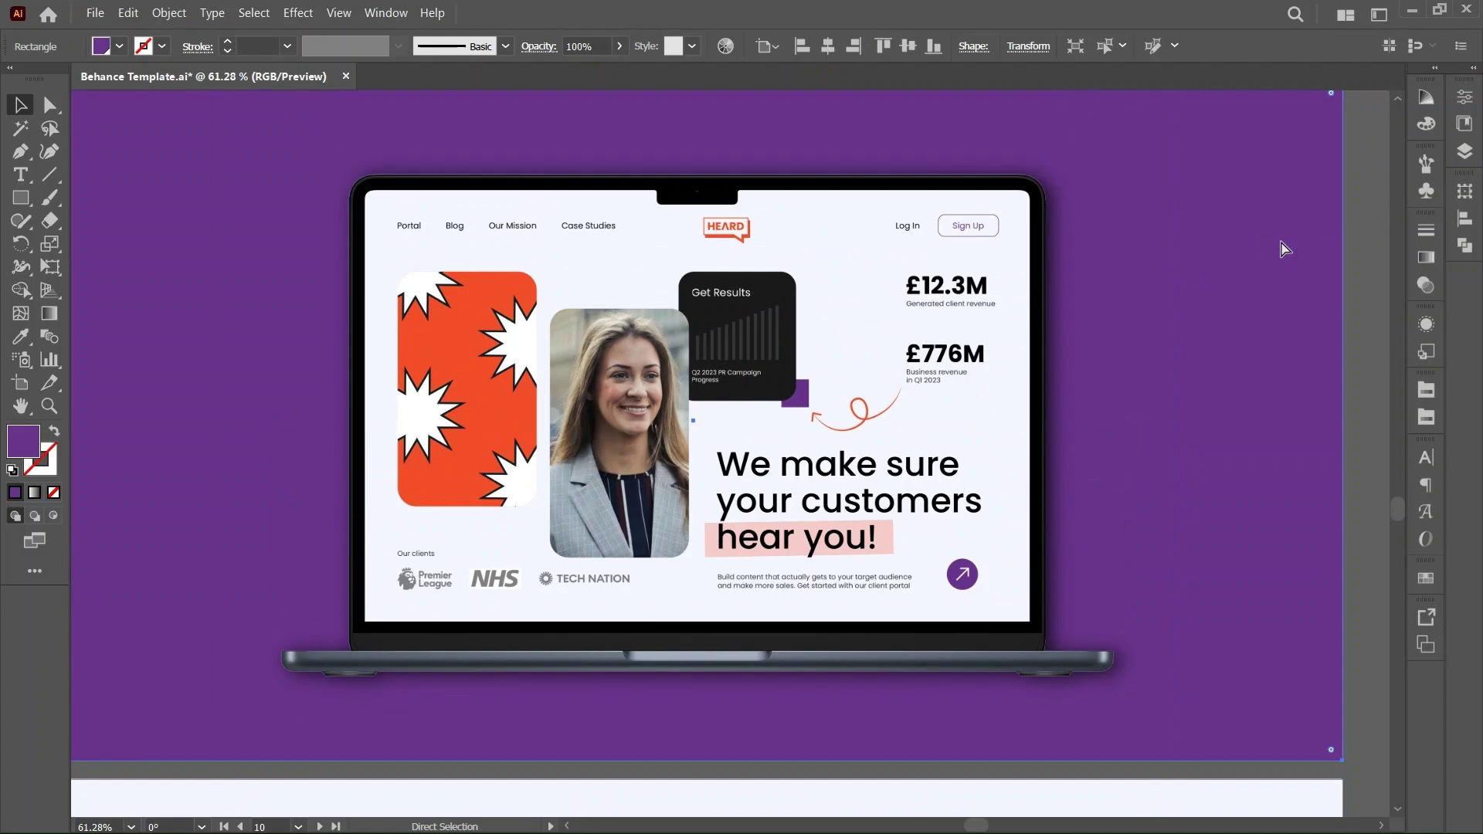
{"action": "key", "text": "alt+Tab"}
{"action": "key", "text": "Tab"}
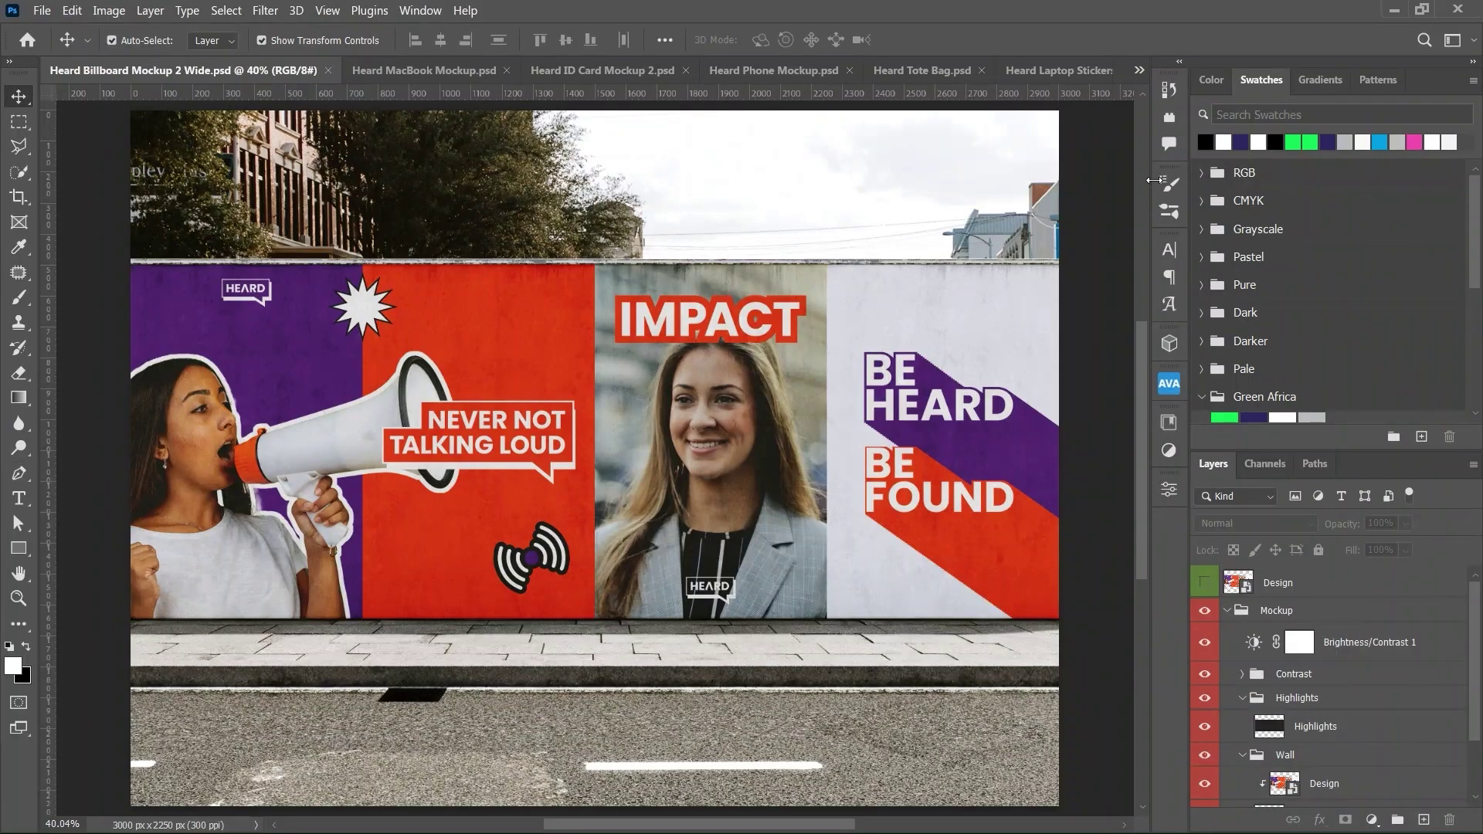
Step: Switch to the MacBook mockup document and select its purple background layer
{"action": "left_click", "coordinate": [434, 68]}
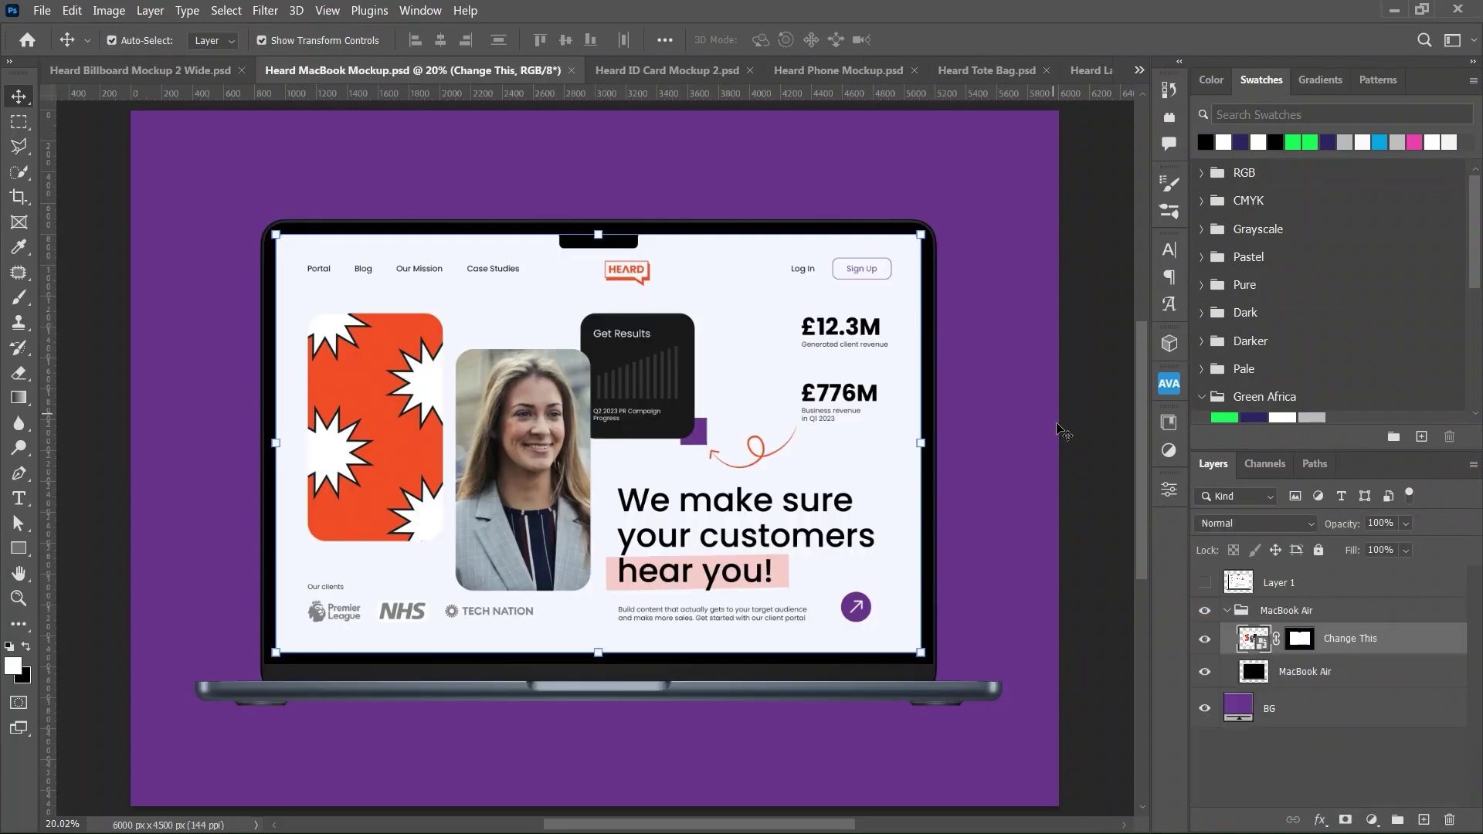
{"action": "left_click", "coordinate": [1002, 300]}
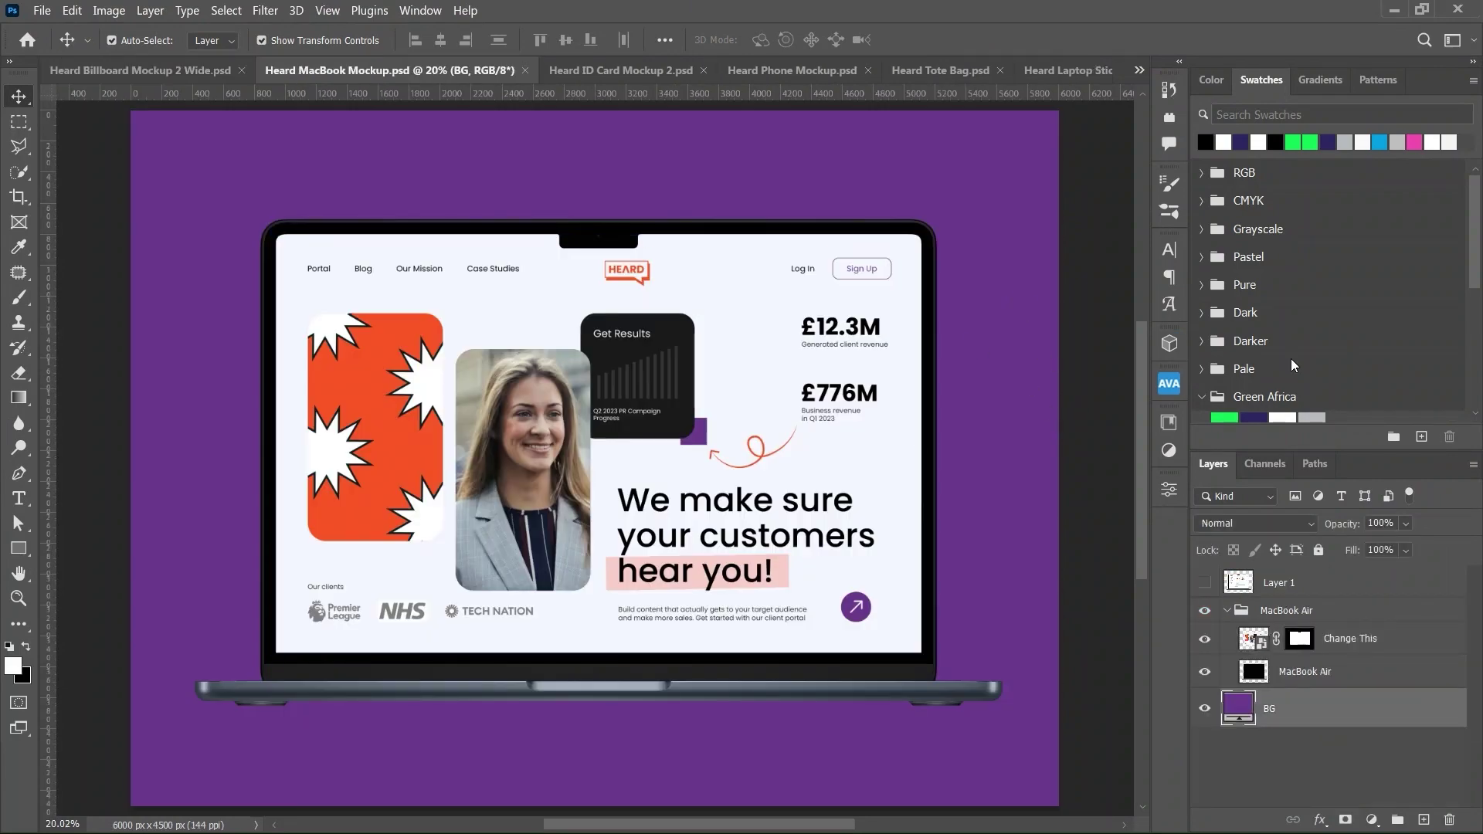
{"action": "scroll", "coordinate": [1294, 365], "scroll_direction": "down", "scroll_amount": 3}
Step: Sample the starburst orange as foreground, fill the background with it, then undo the fill
{"action": "key", "text": "i"}
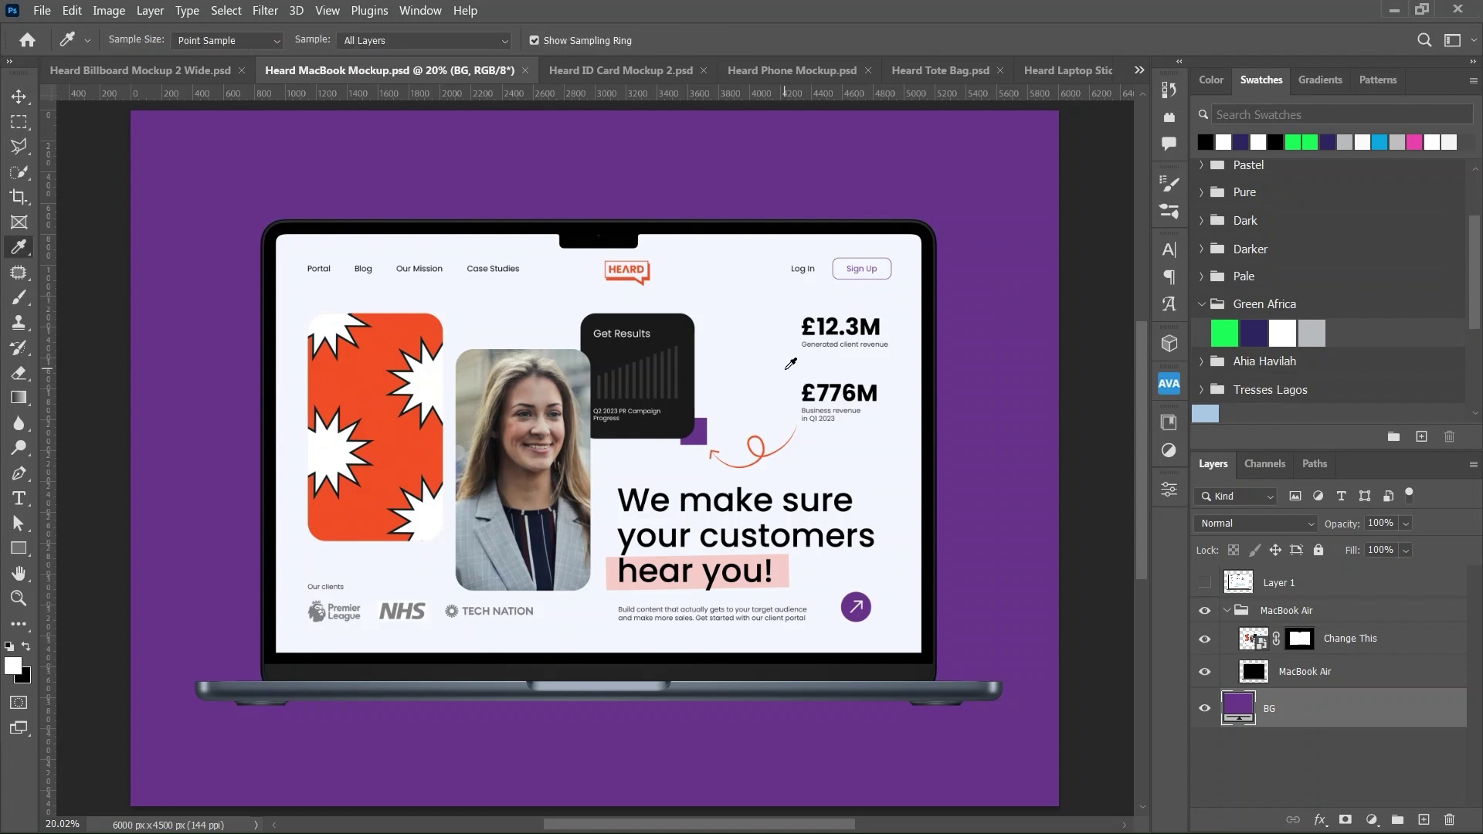
{"action": "left_click", "coordinate": [376, 373]}
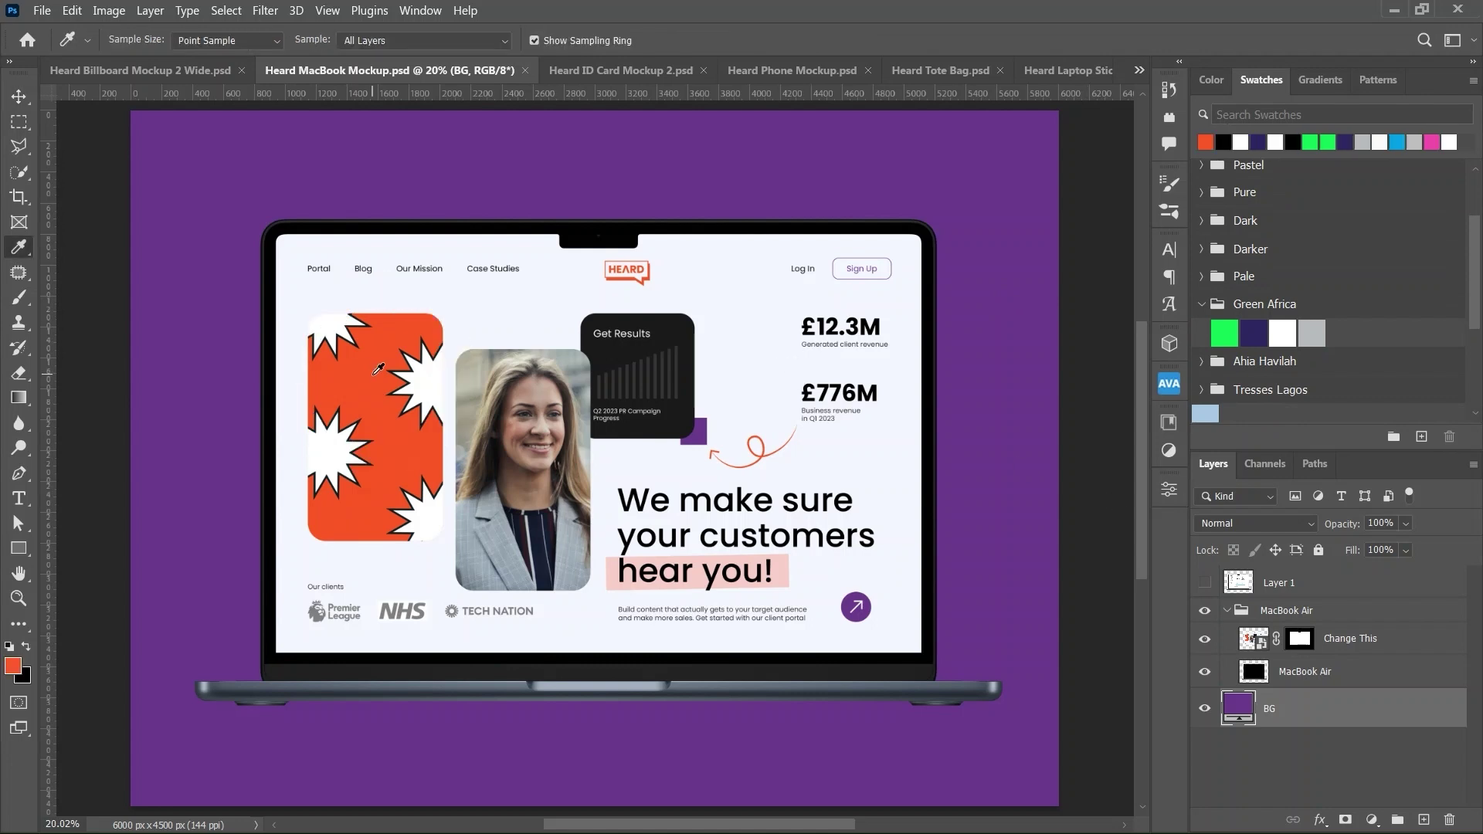
{"action": "key", "text": "u"}
{"action": "key", "text": "alt+BackSpace"}
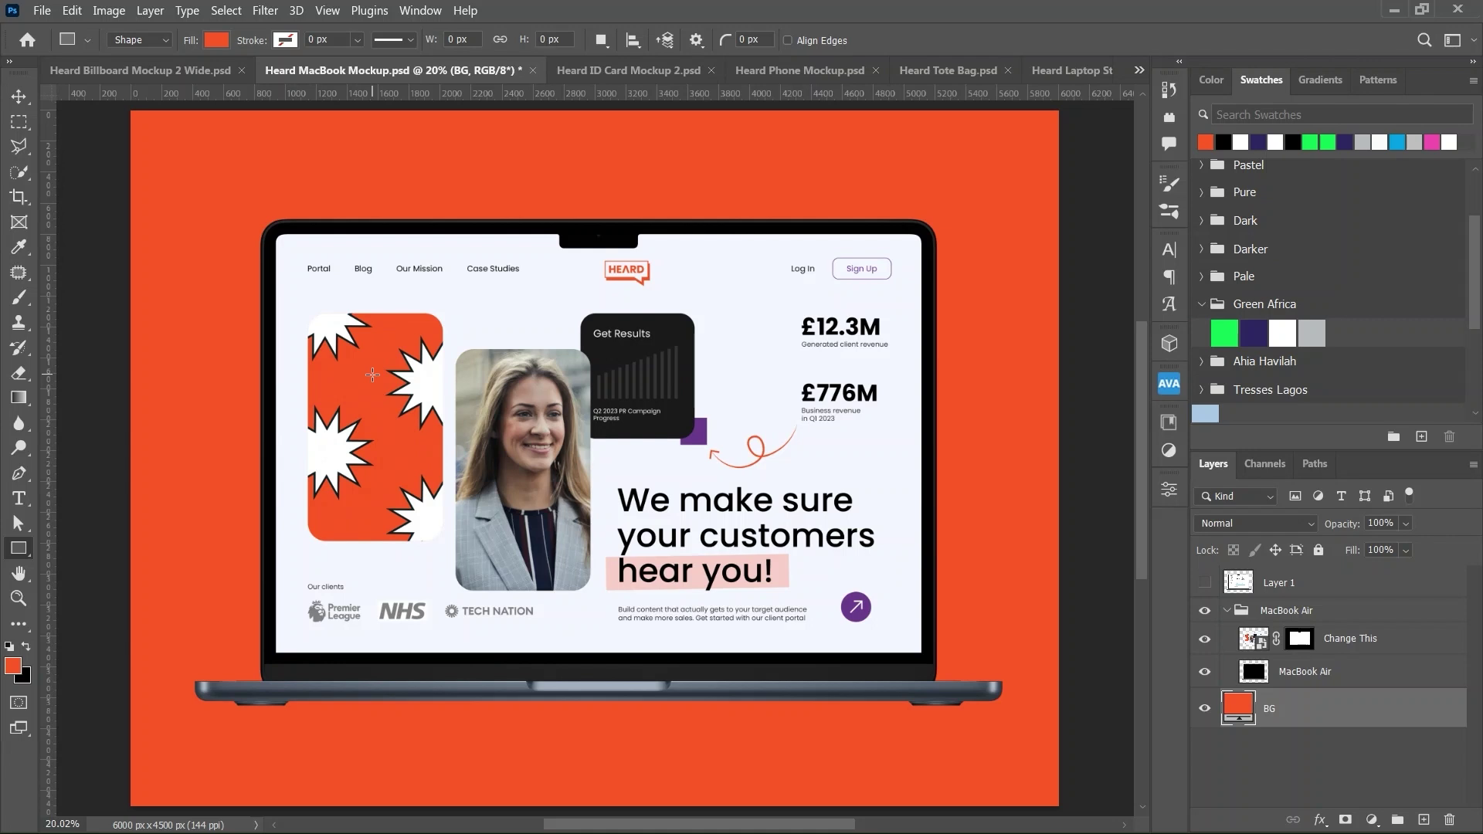
{"action": "key", "text": "ctrl+z"}
{"action": "key", "text": "v"}
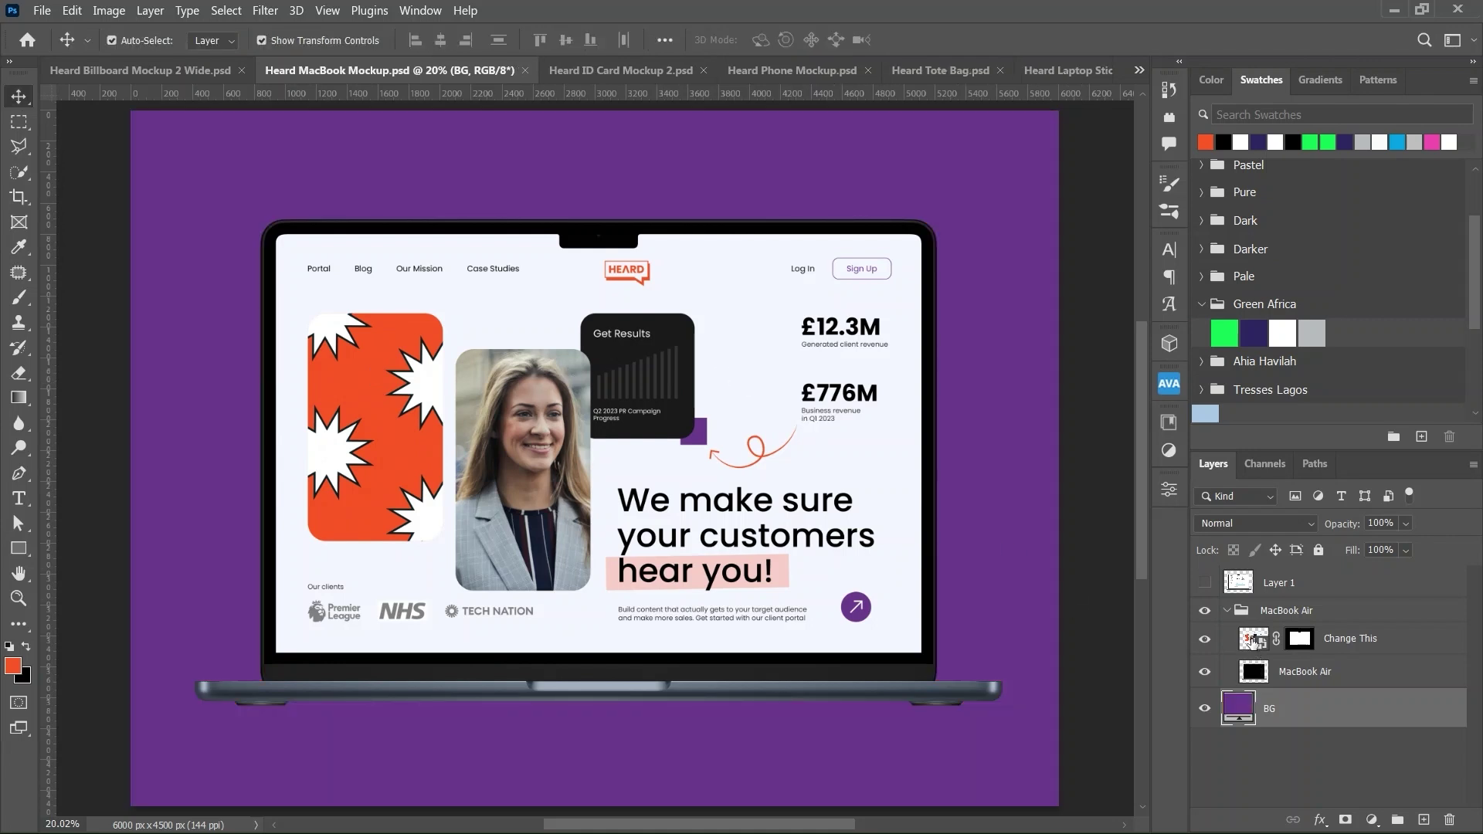
Step: Open the laptop screen's Change This smart object and select the webpage design layer
{"action": "double_click", "coordinate": [1253, 639]}
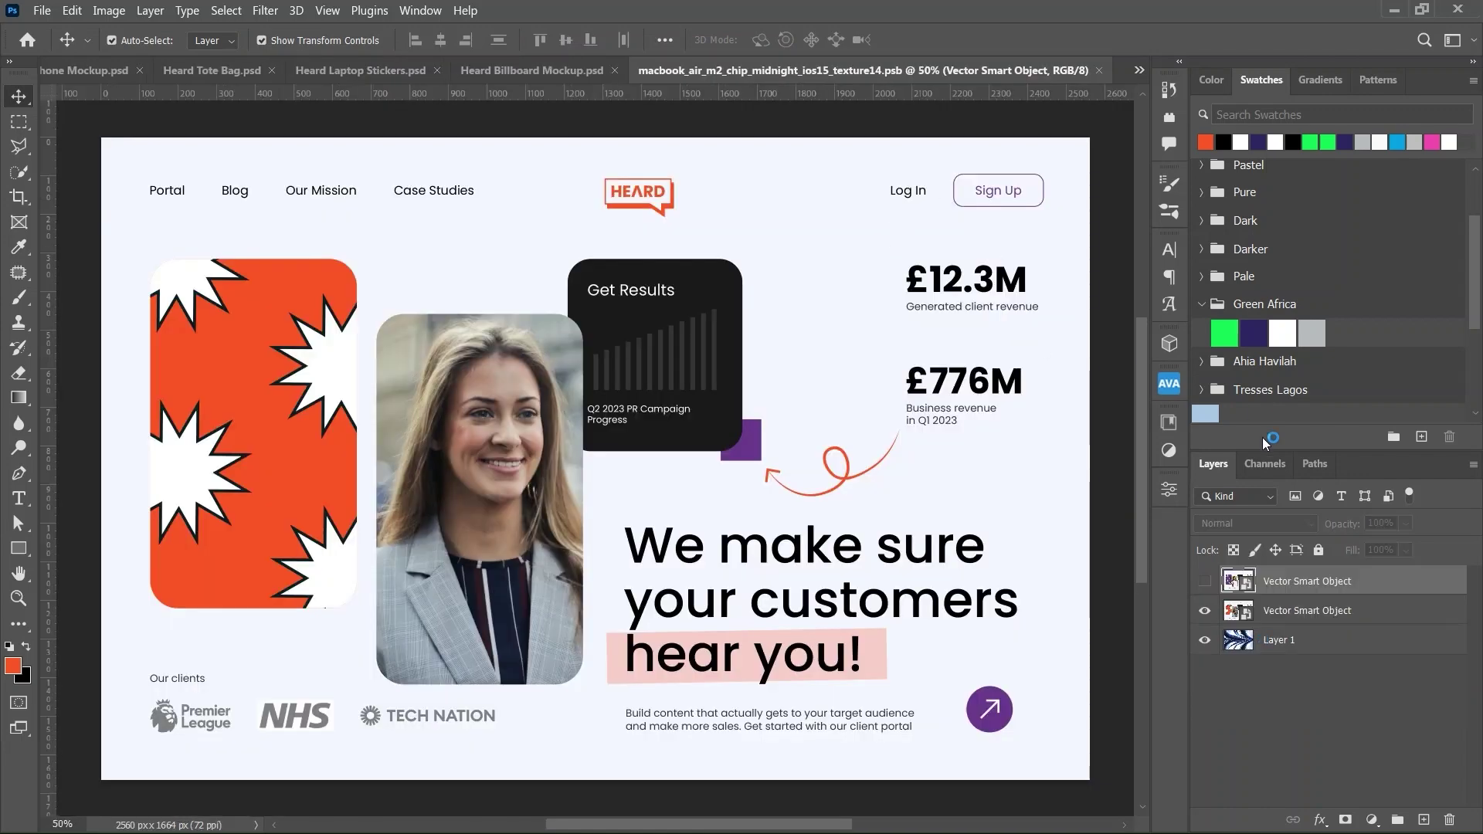
{"action": "left_click", "coordinate": [847, 343]}
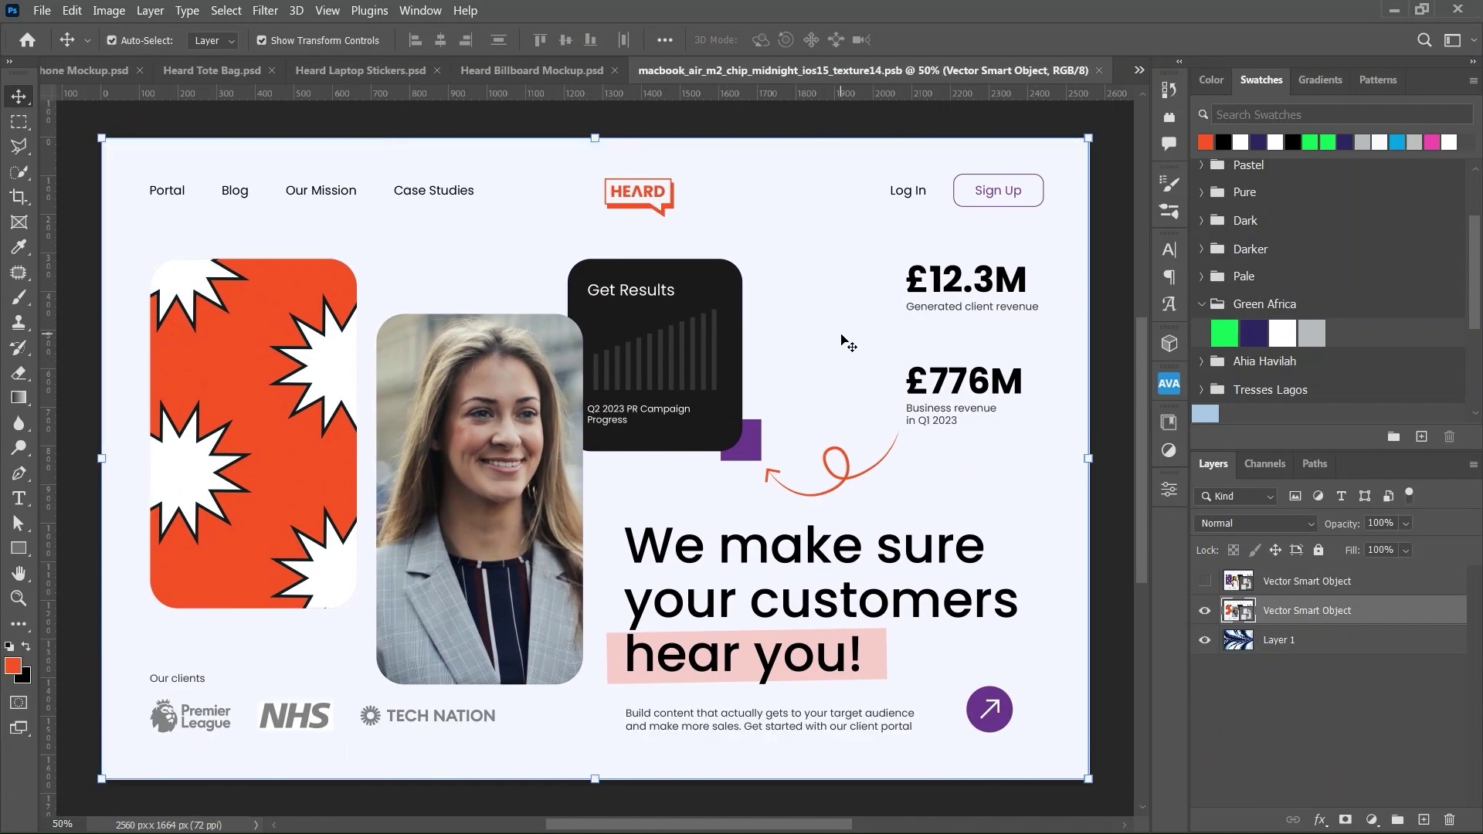
{"action": "key", "text": "ctrl"}
{"action": "key", "text": "alt+Tab"}
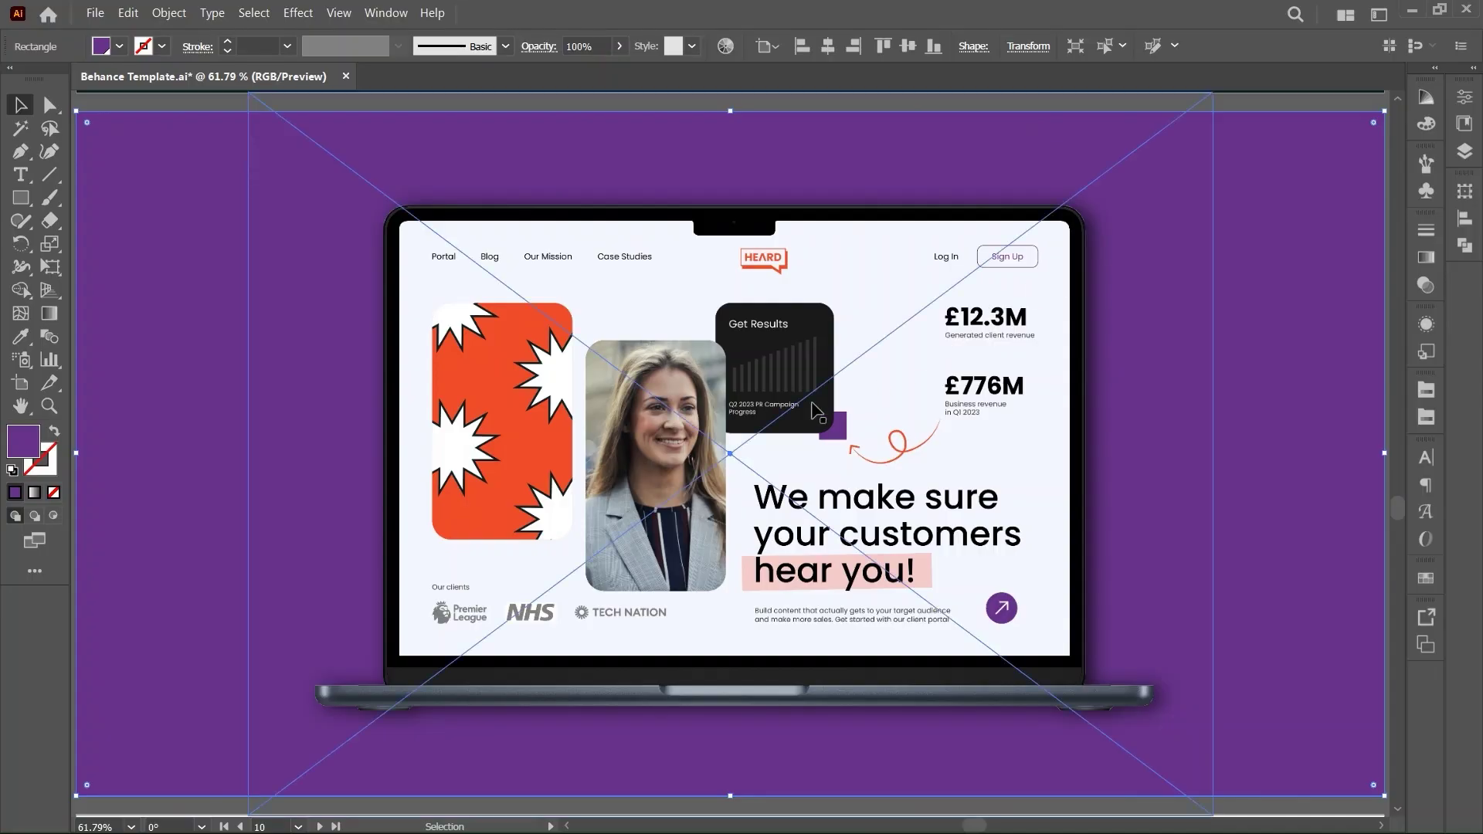
Step: Scroll to the three story cards, isolate the left card's headline, then scroll on to the badges
{"action": "scroll", "coordinate": [816, 411], "scroll_direction": "down", "scroll_amount": 5}
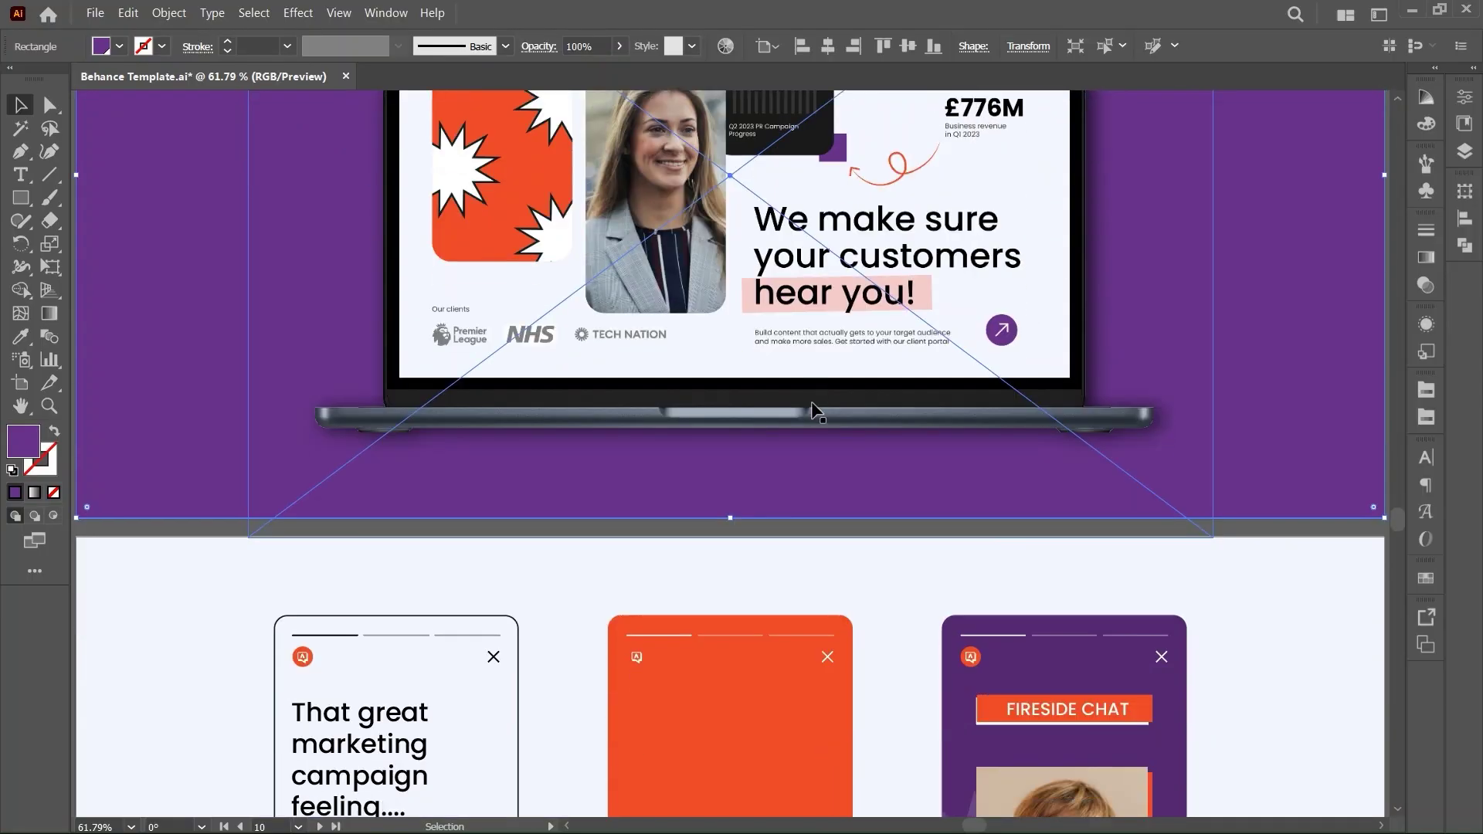
{"action": "scroll", "coordinate": [817, 411], "scroll_direction": "down", "scroll_amount": 3}
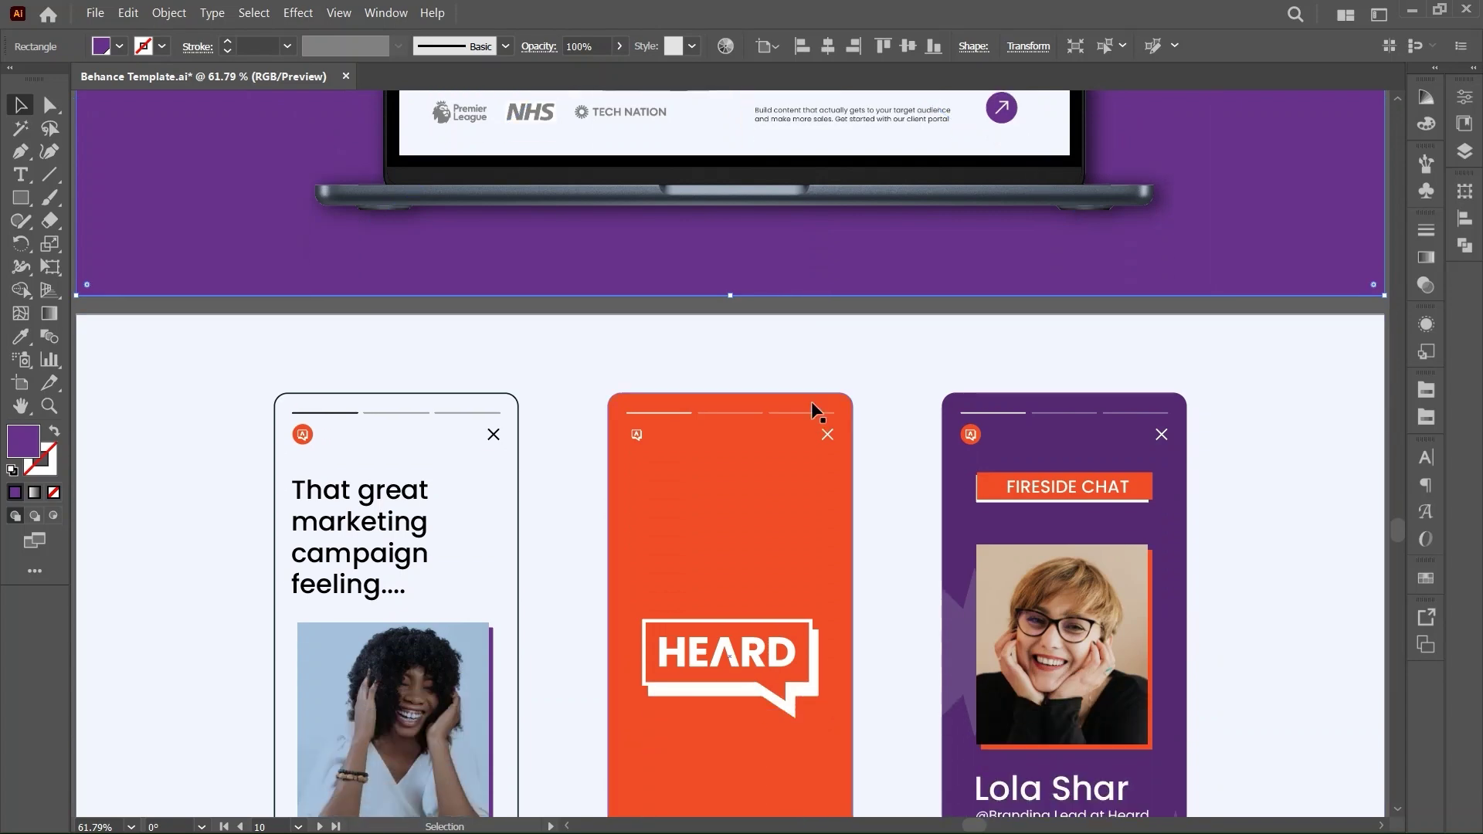
{"action": "scroll", "coordinate": [816, 411], "scroll_direction": "down", "scroll_amount": 3}
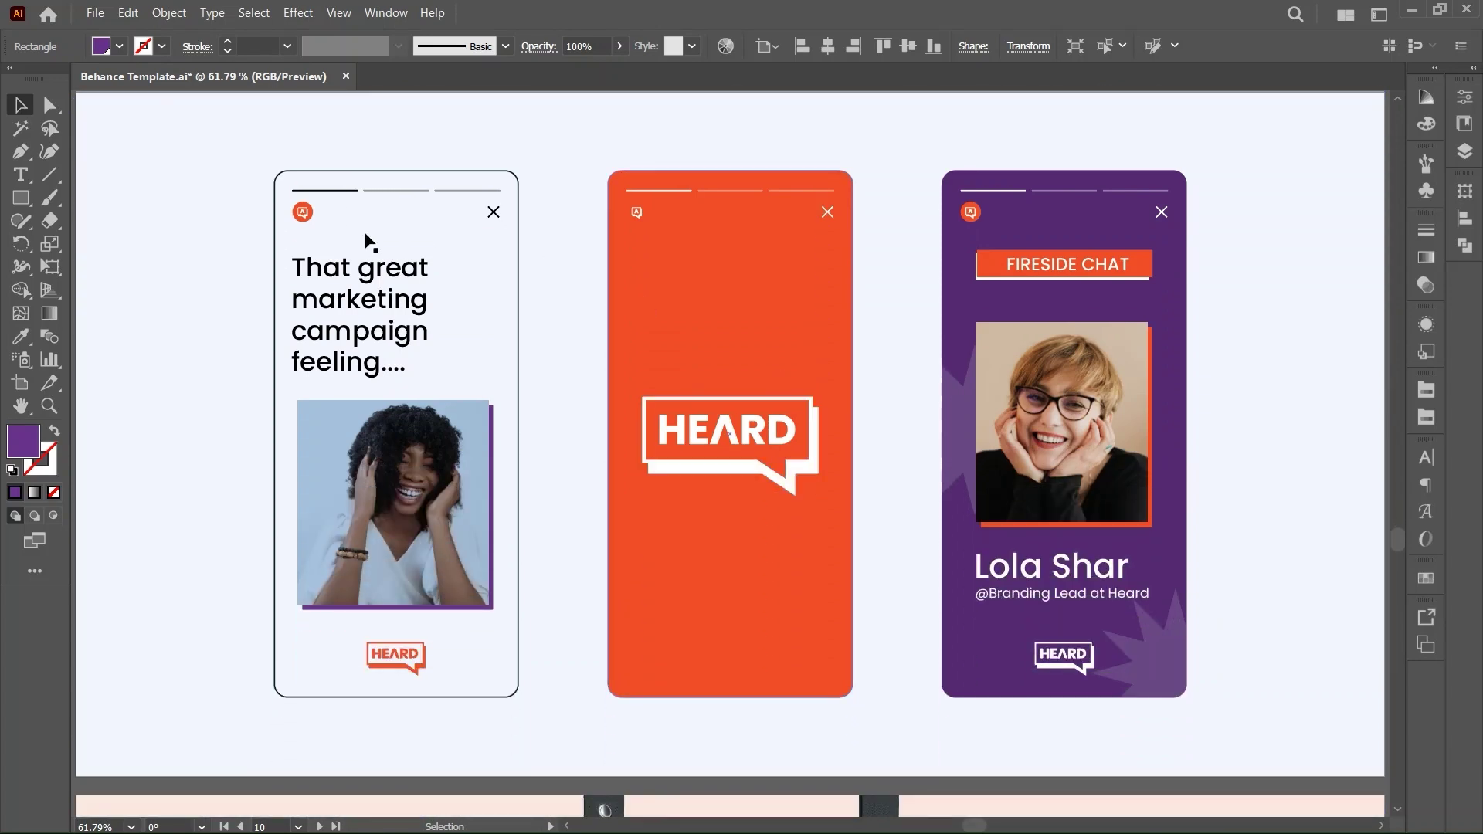
{"action": "double_click", "coordinate": [368, 303]}
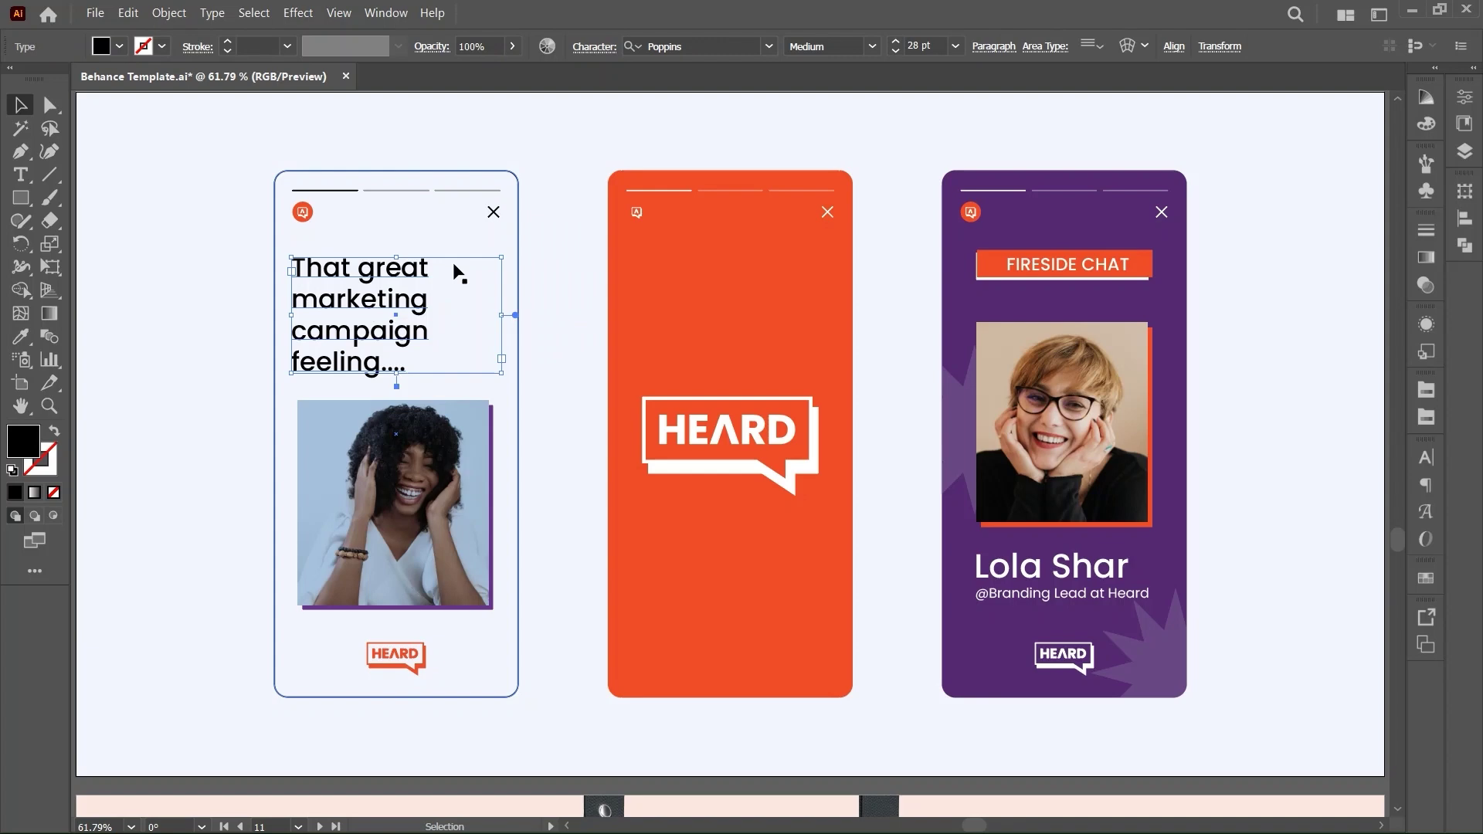
{"action": "scroll", "coordinate": [459, 272], "scroll_direction": "down", "scroll_amount": 5}
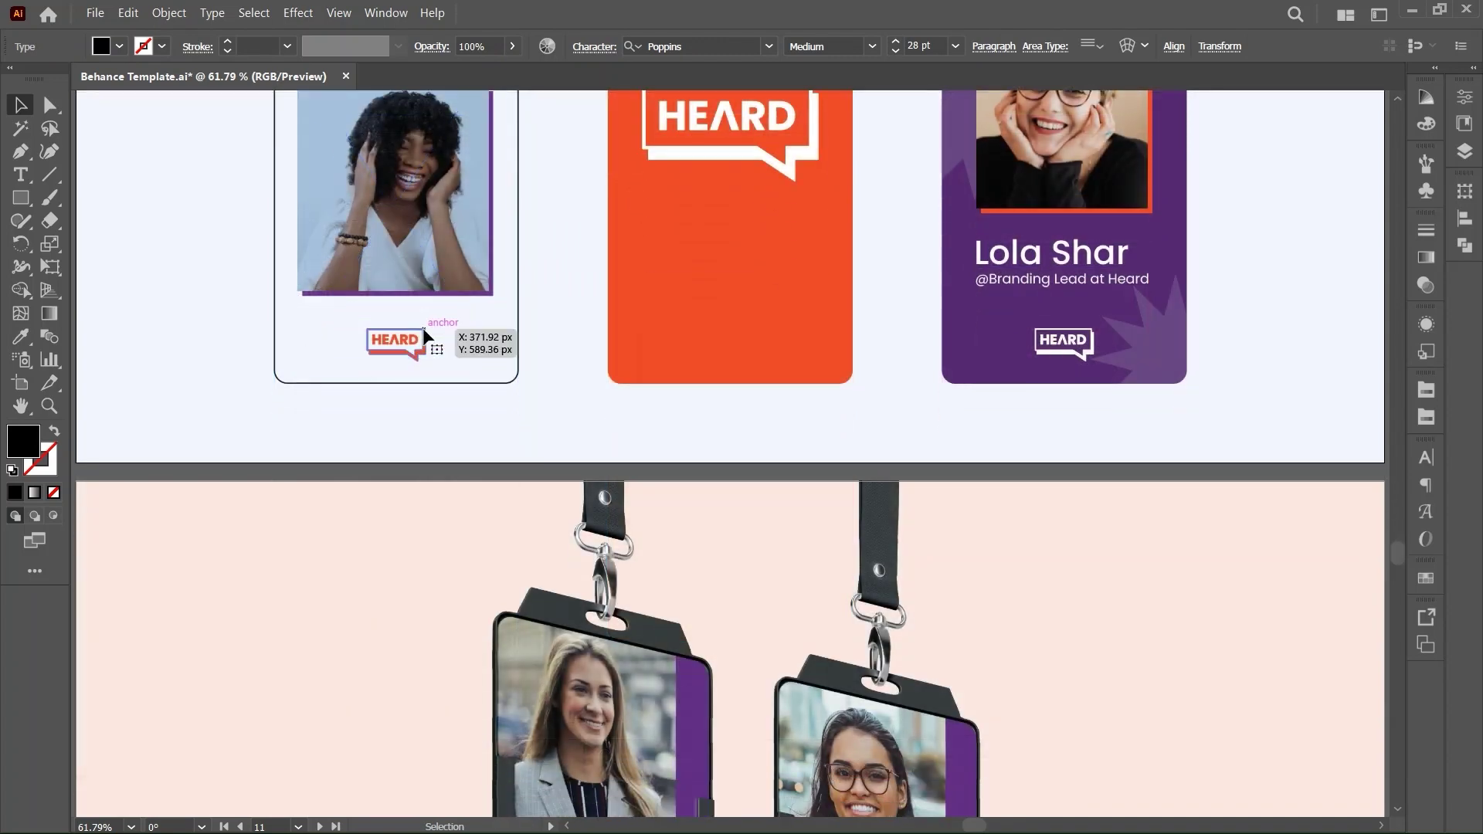
{"action": "scroll", "coordinate": [426, 336], "scroll_direction": "down", "scroll_amount": 4}
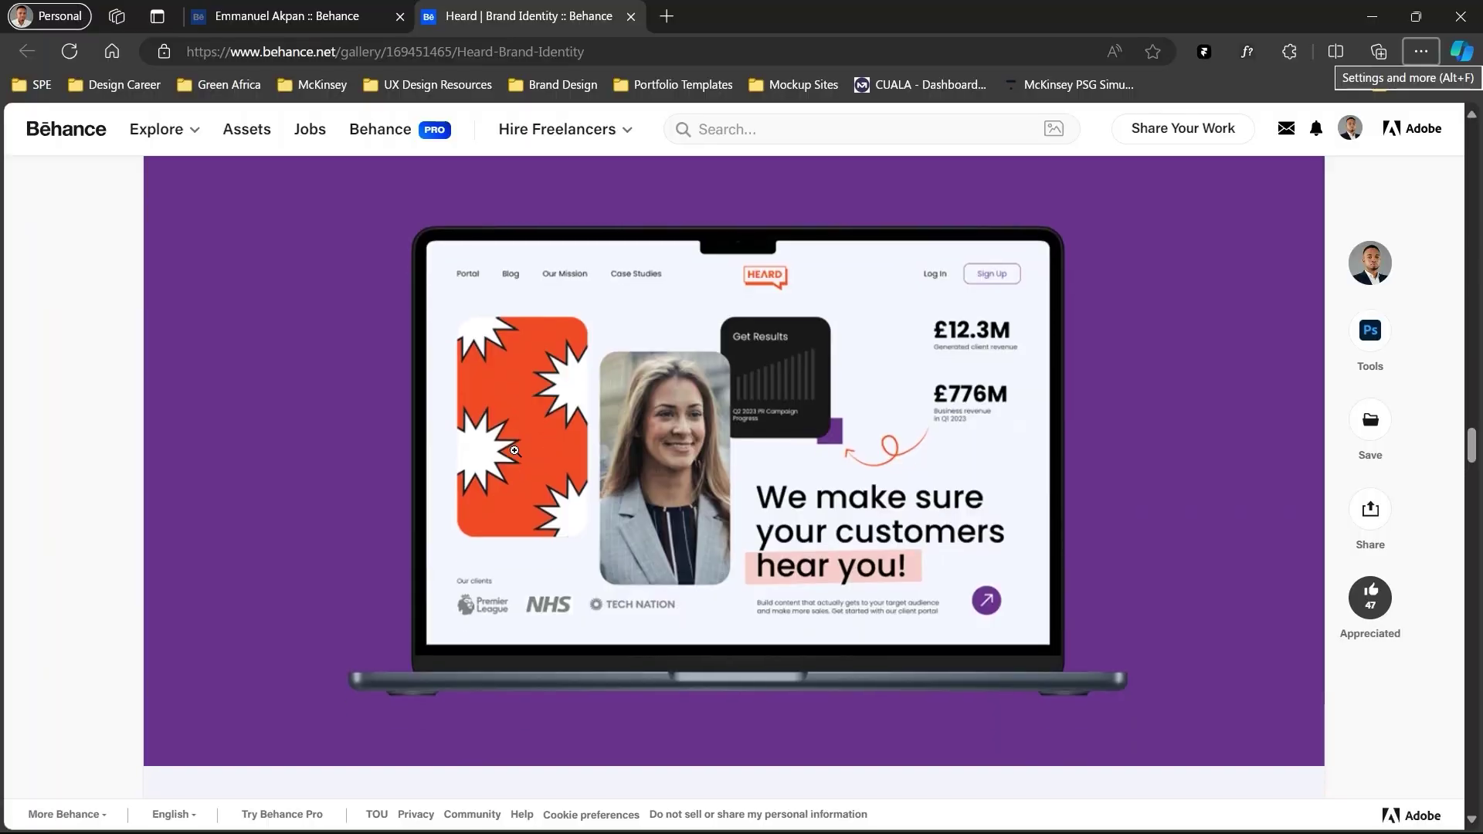
Step: Scroll the Heard project page to the two lanyard ID badge mockups, then switch to Photoshop
{"action": "scroll", "coordinate": [514, 450], "scroll_direction": "down", "scroll_amount": 15}
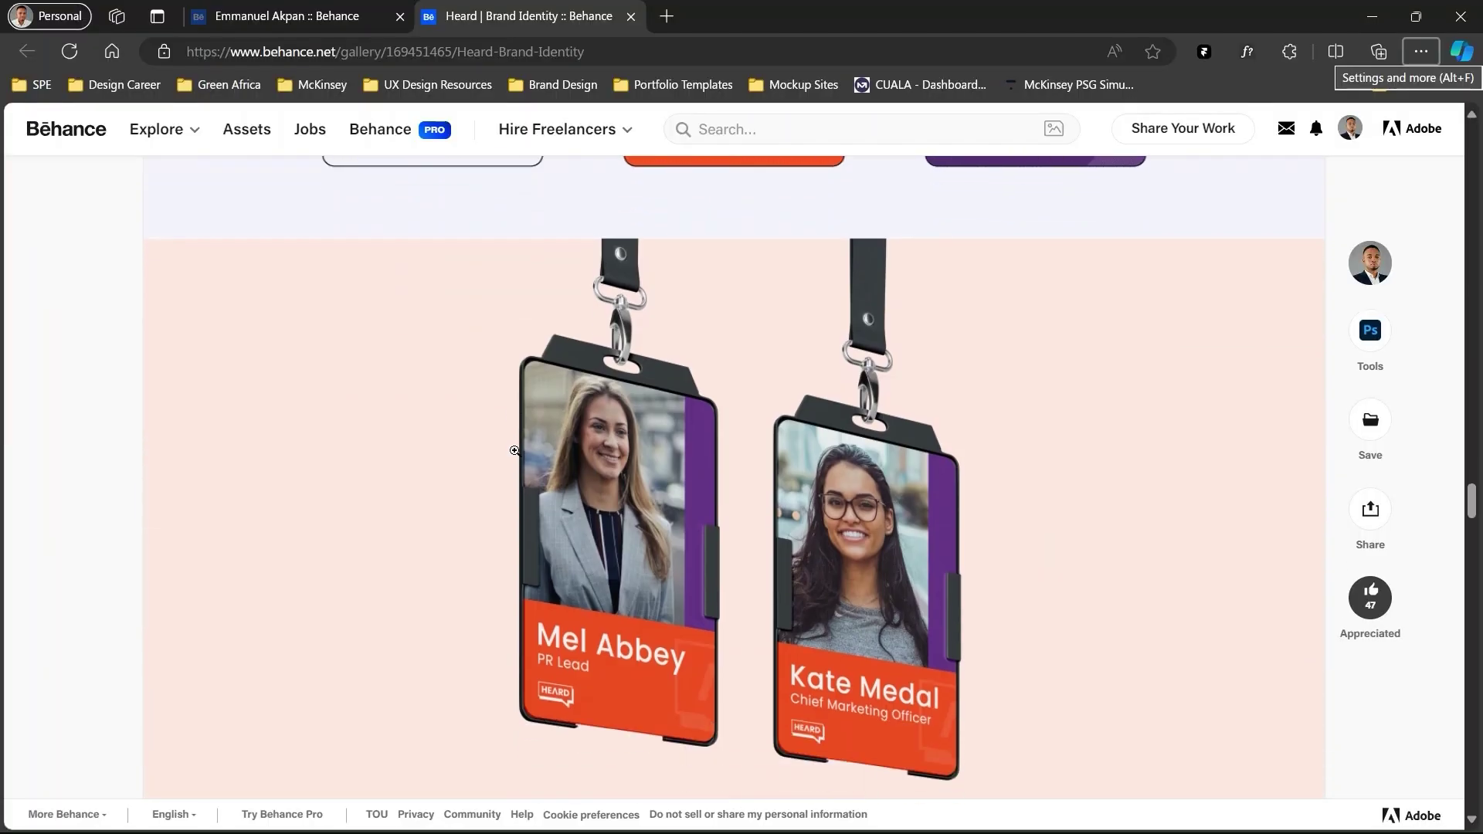
{"action": "scroll", "coordinate": [514, 450], "scroll_direction": "down", "scroll_amount": 1}
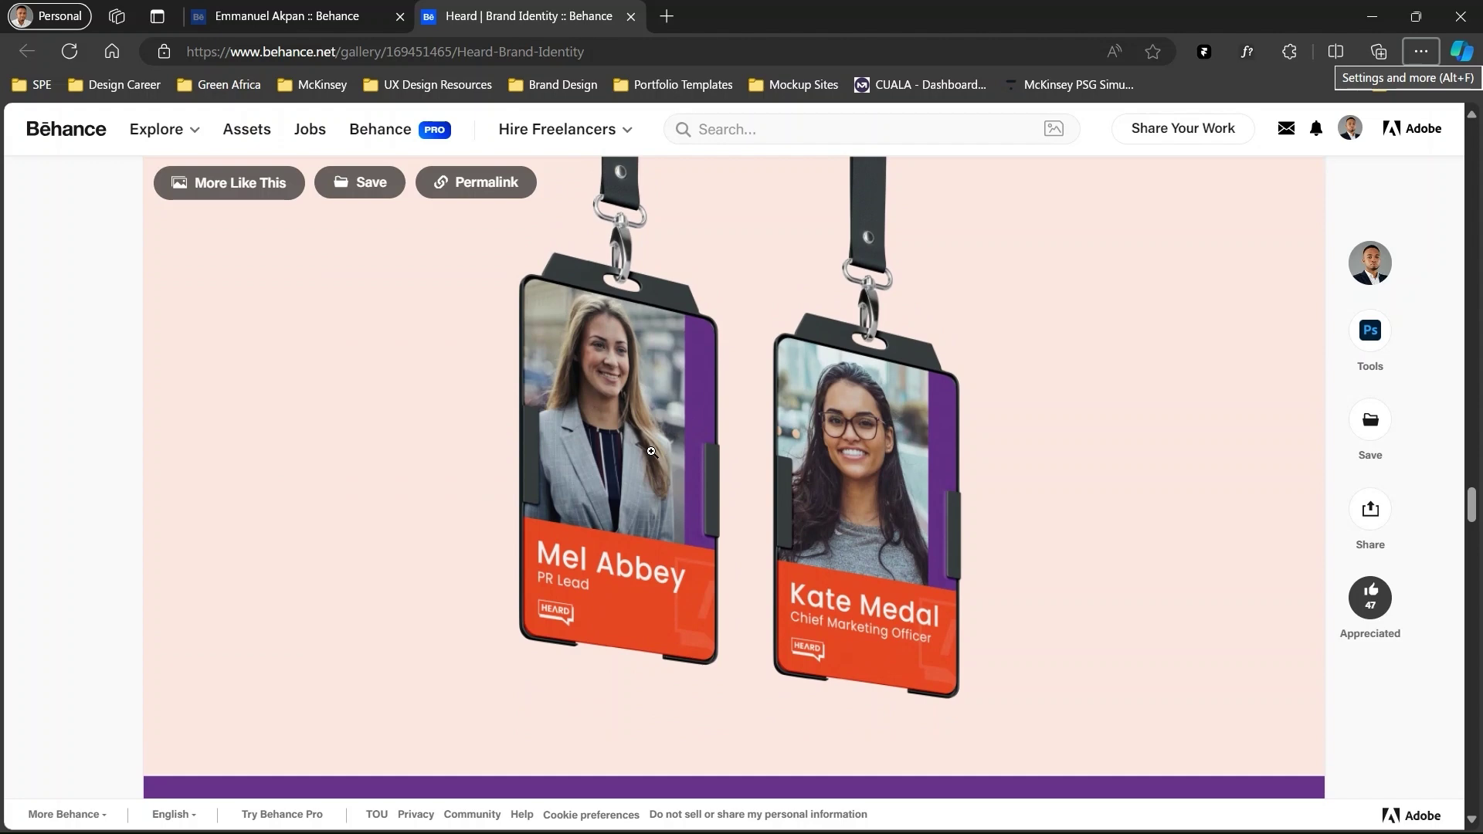
{"action": "key", "text": "alt+Tab"}
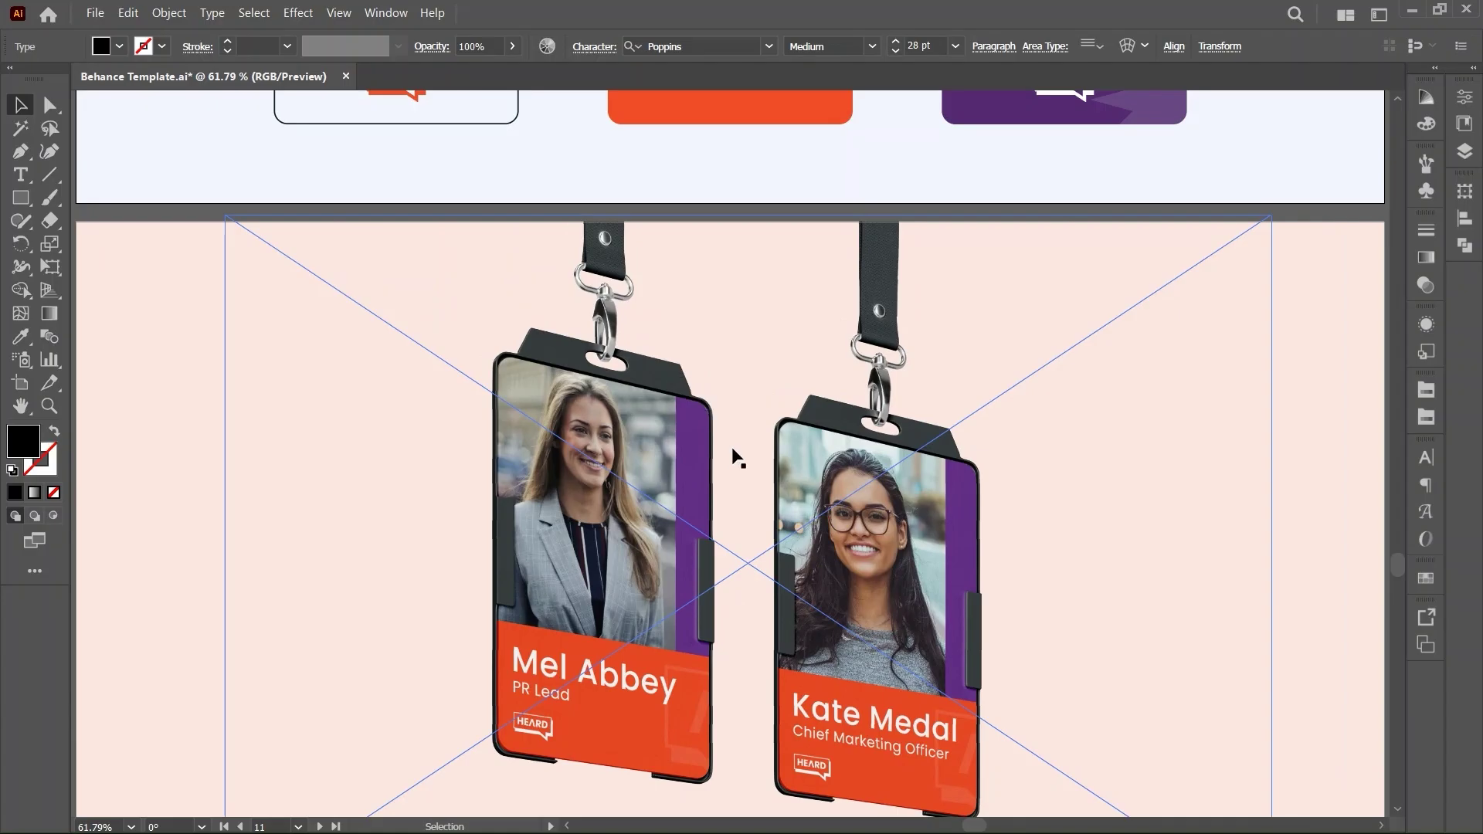
{"action": "key", "text": "alt+Tab"}
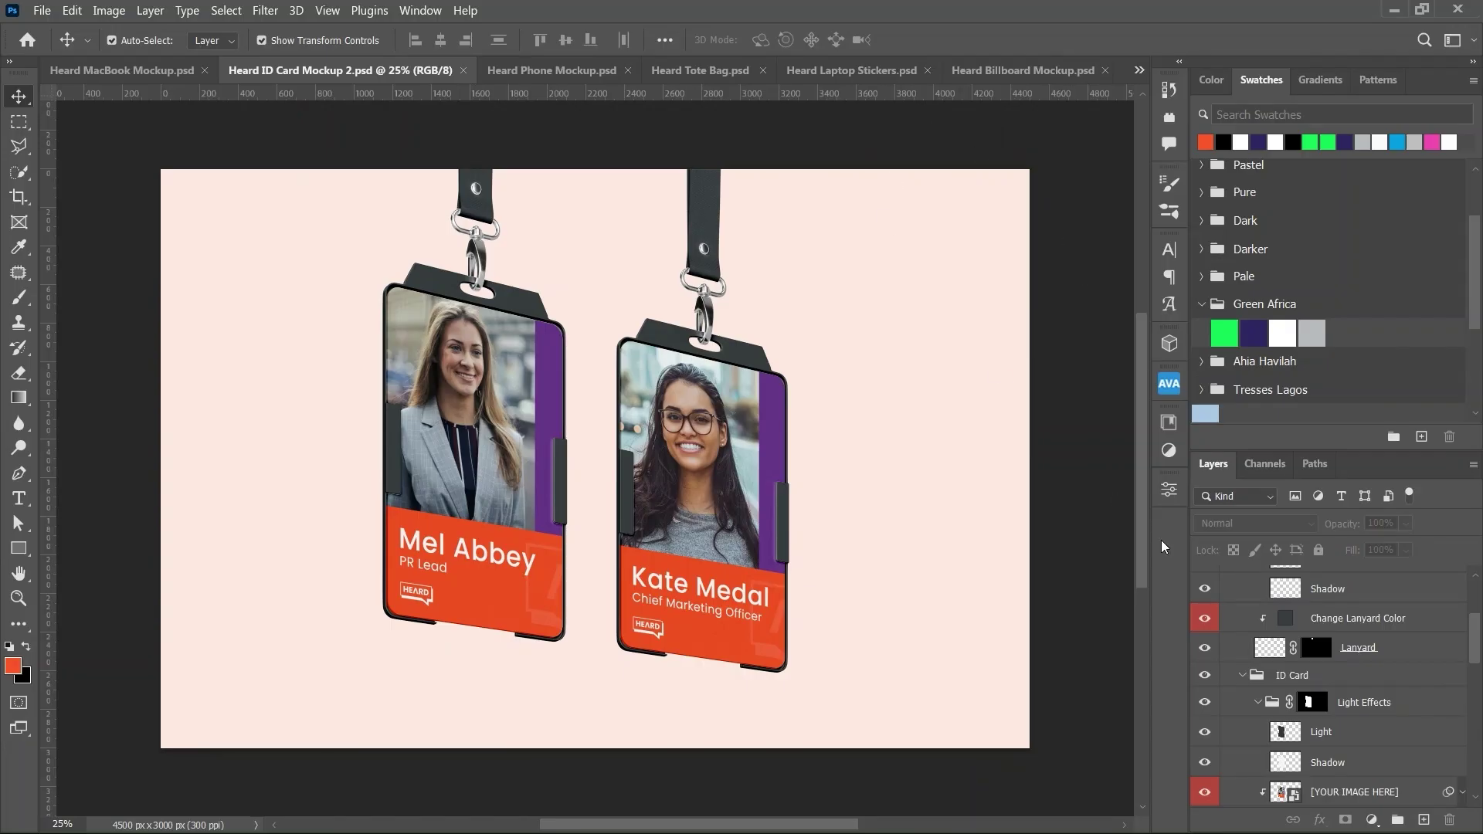
Step: Snap the left badge's purple strip flush to the photo's top-right edges and save it into the mockup
{"action": "scroll", "coordinate": [1302, 680], "scroll_direction": "down", "scroll_amount": 2}
{"action": "scroll", "coordinate": [1284, 715], "scroll_direction": "down", "scroll_amount": 2}
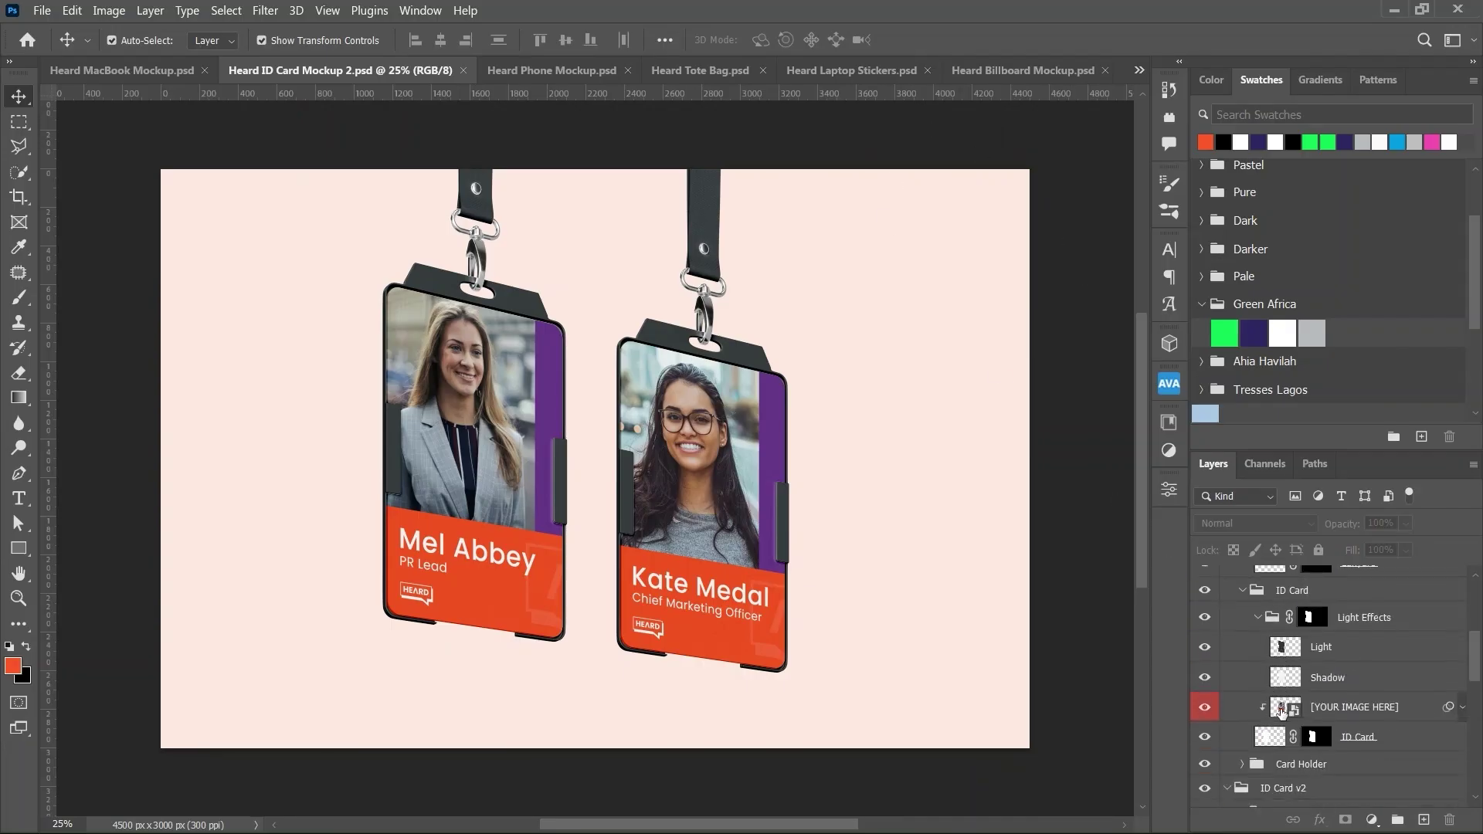
{"action": "double_click", "coordinate": [1287, 714]}
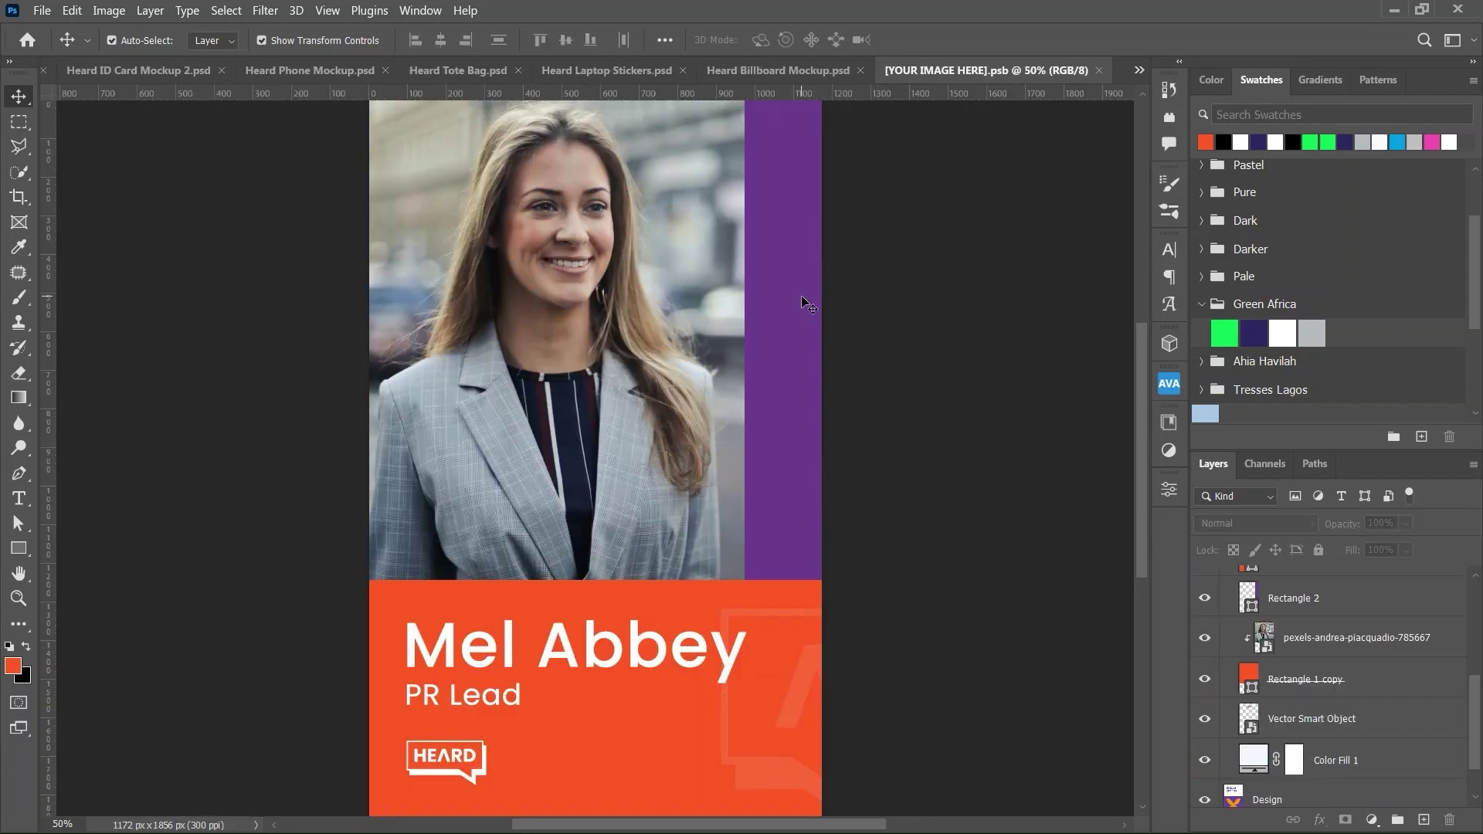
{"action": "mouse_move", "coordinate": [804, 301]}
{"action": "left_mouse_down"}
{"action": "mouse_move", "coordinate": [641, 263]}
{"action": "mouse_move", "coordinate": [722, 324]}
{"action": "mouse_move", "coordinate": [802, 305]}
{"action": "left_mouse_up"}
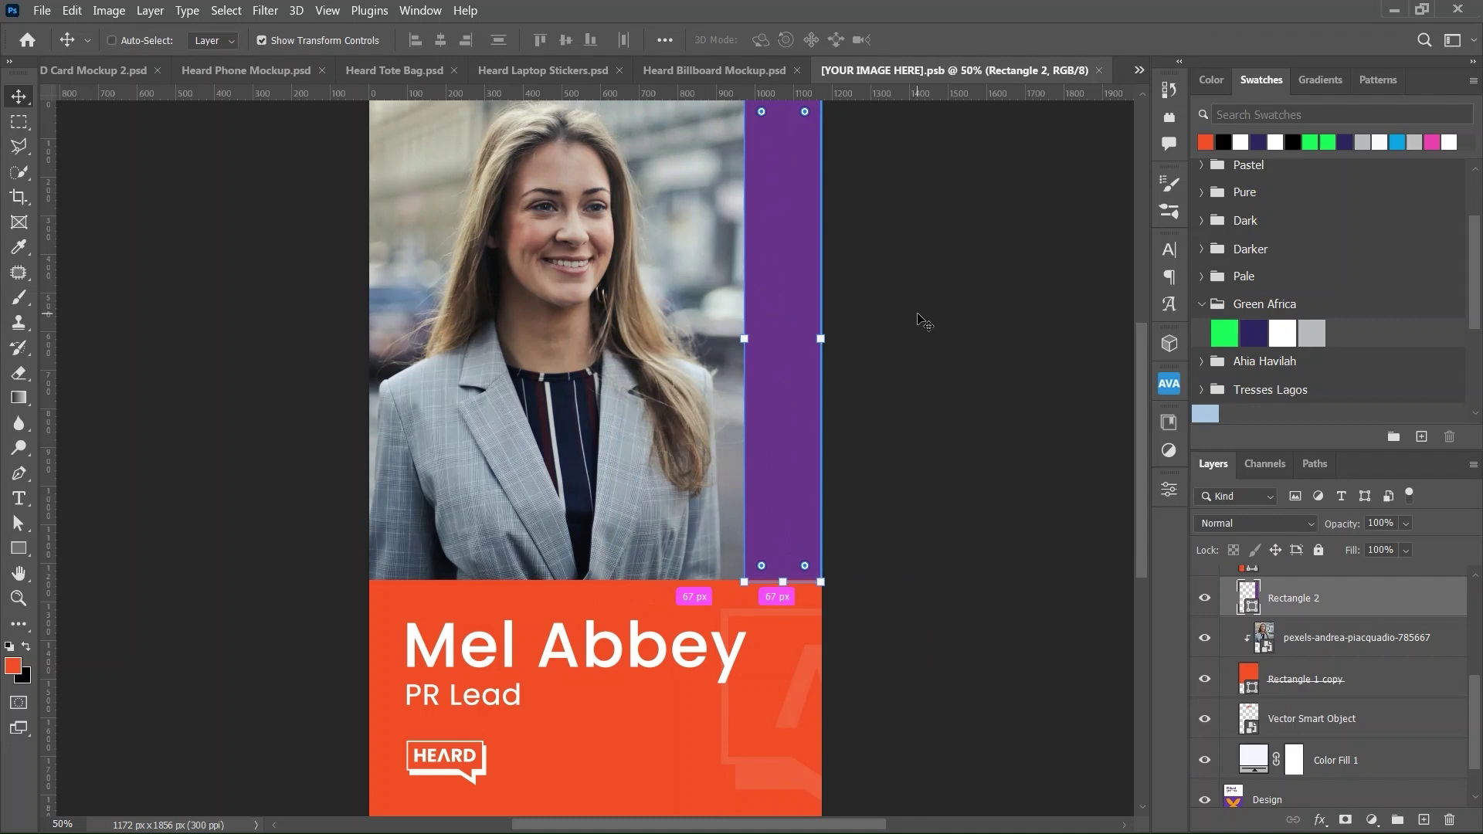
{"action": "key", "text": "ctrl+s"}
{"action": "key", "text": "ctrl+w"}
{"action": "left_click", "coordinate": [1095, 276]}
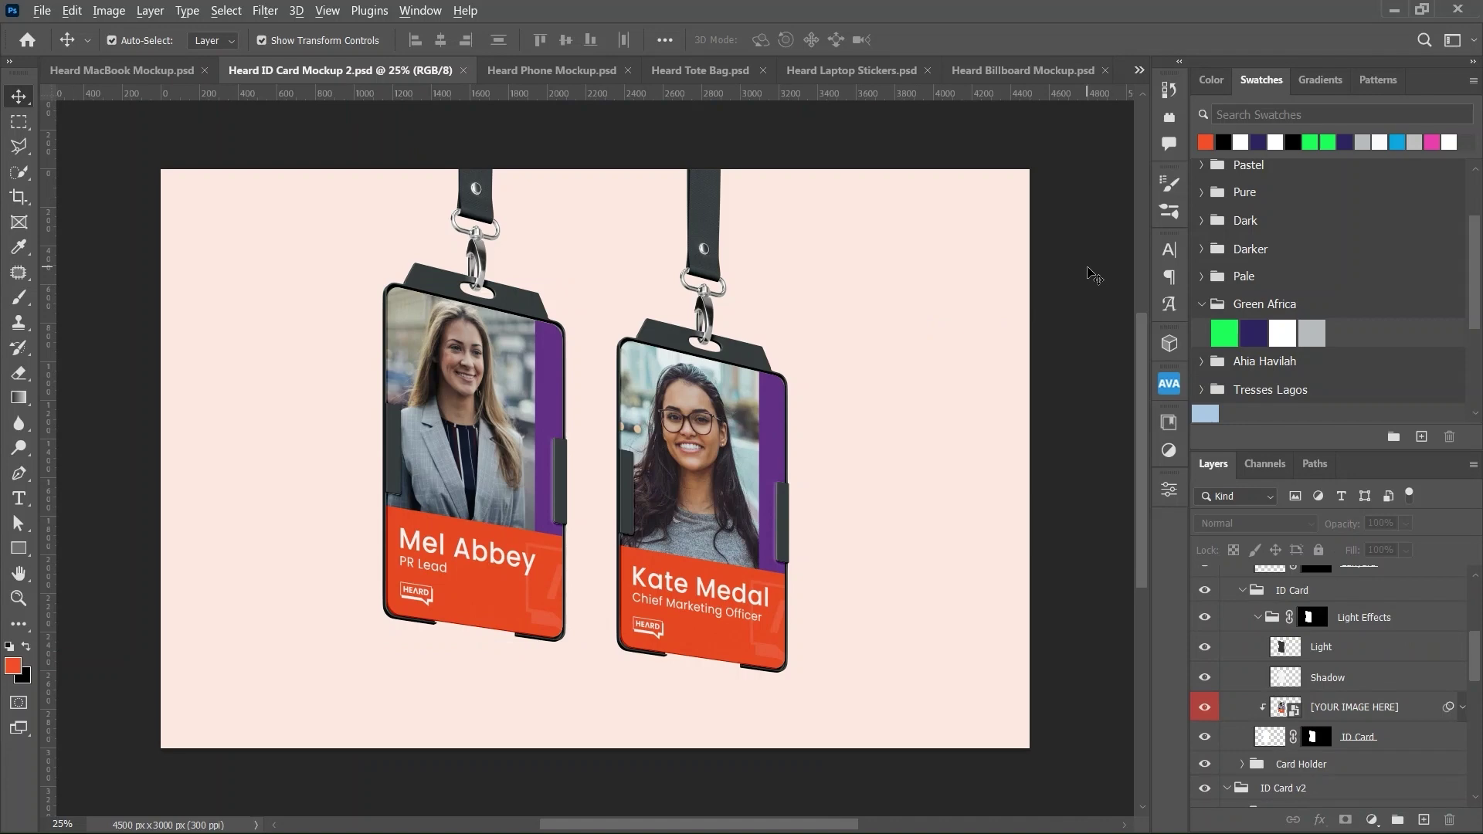
{"action": "key", "text": "alt+Tab"}
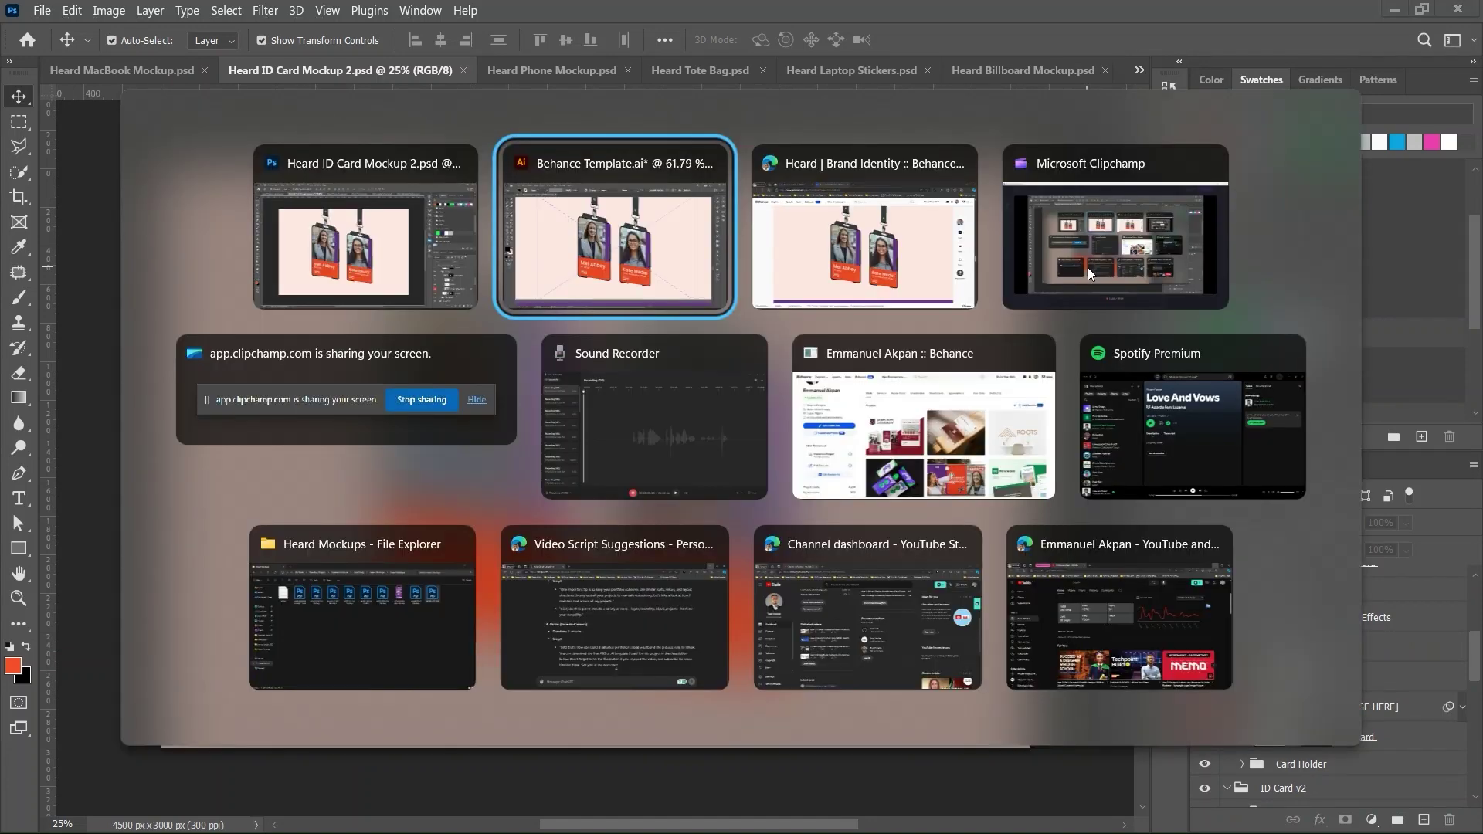
Step: Review the four purple business-card mockups on Behance, then return to the Illustrator Behance template
{"action": "key", "text": "alt+Tab"}
{"action": "scroll", "coordinate": [930, 306], "scroll_direction": "up", "scroll_amount": 3}
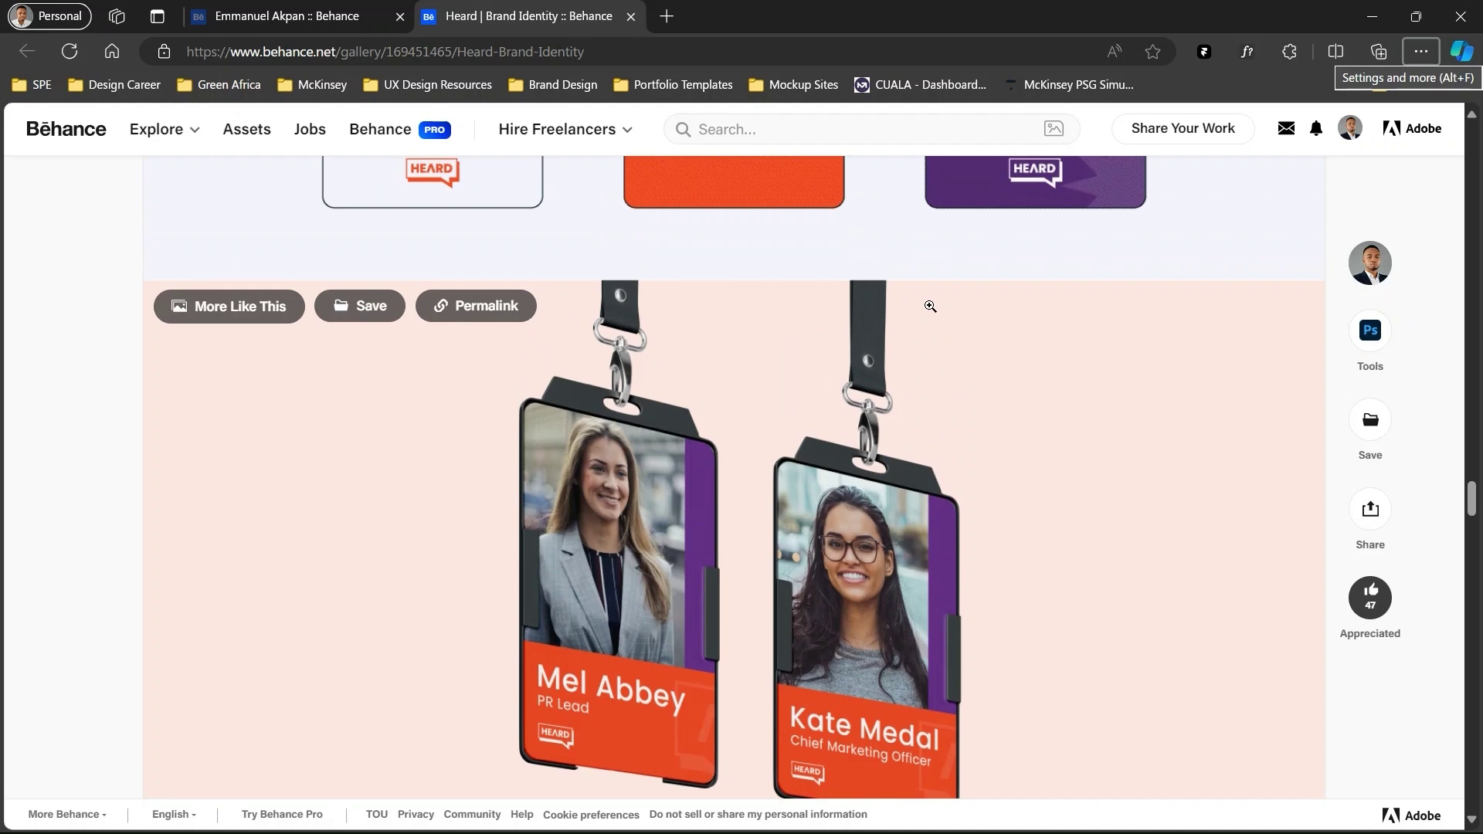
{"action": "scroll", "coordinate": [930, 305], "scroll_direction": "down", "scroll_amount": 12}
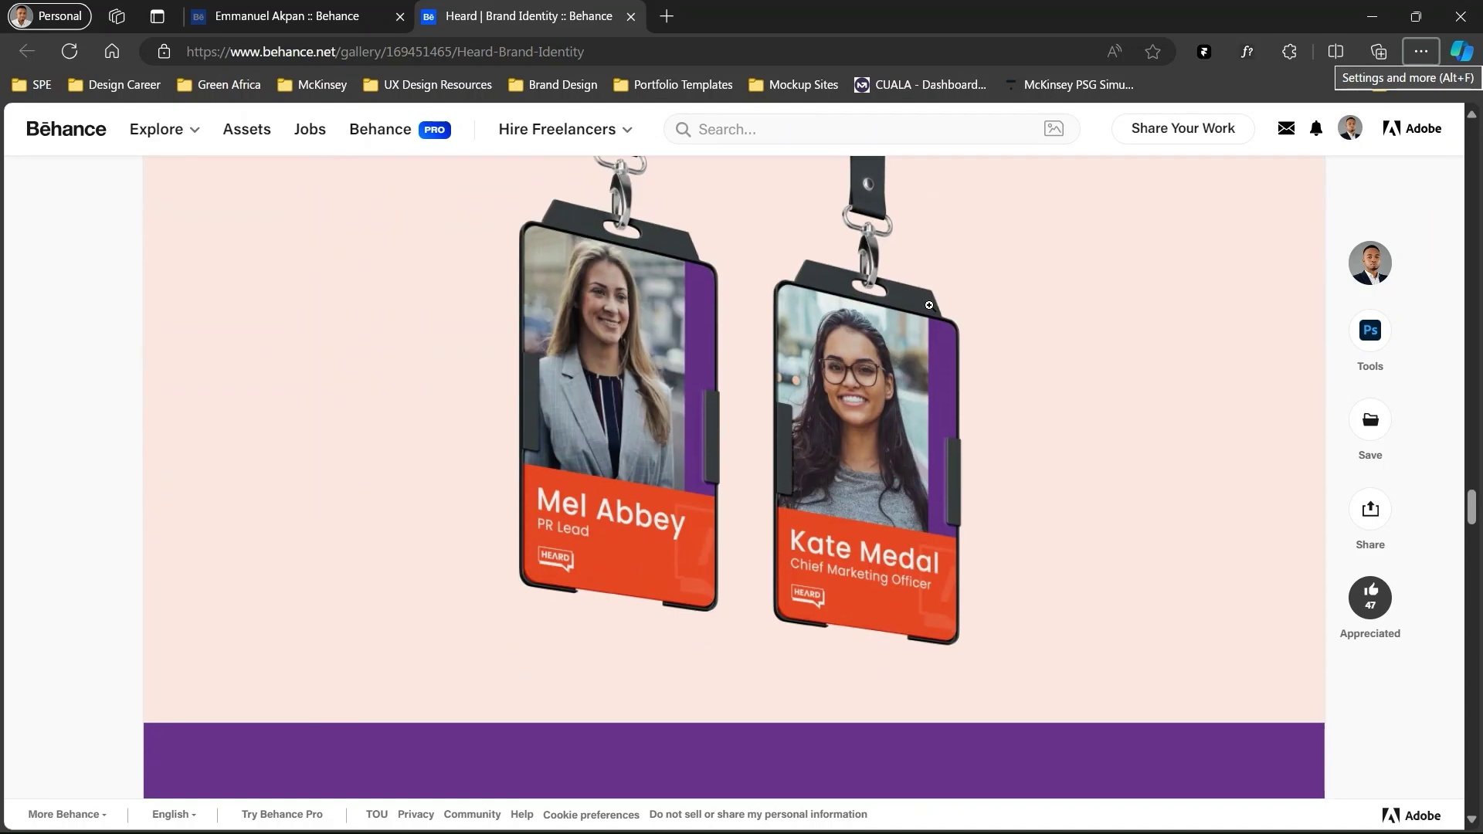
{"action": "scroll", "coordinate": [930, 306], "scroll_direction": "up", "scroll_amount": 1}
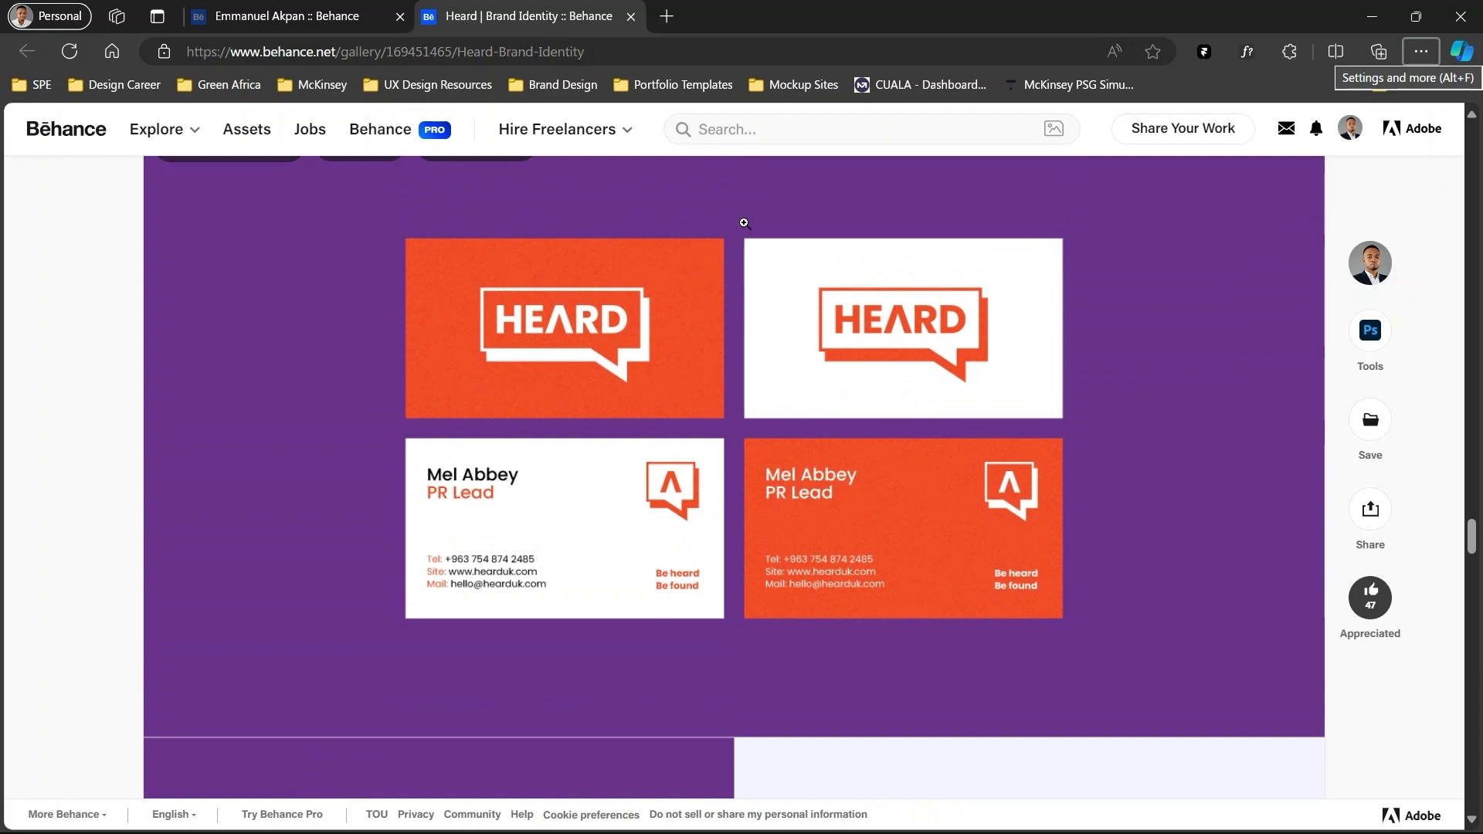
{"action": "key", "text": "alt+Tab"}
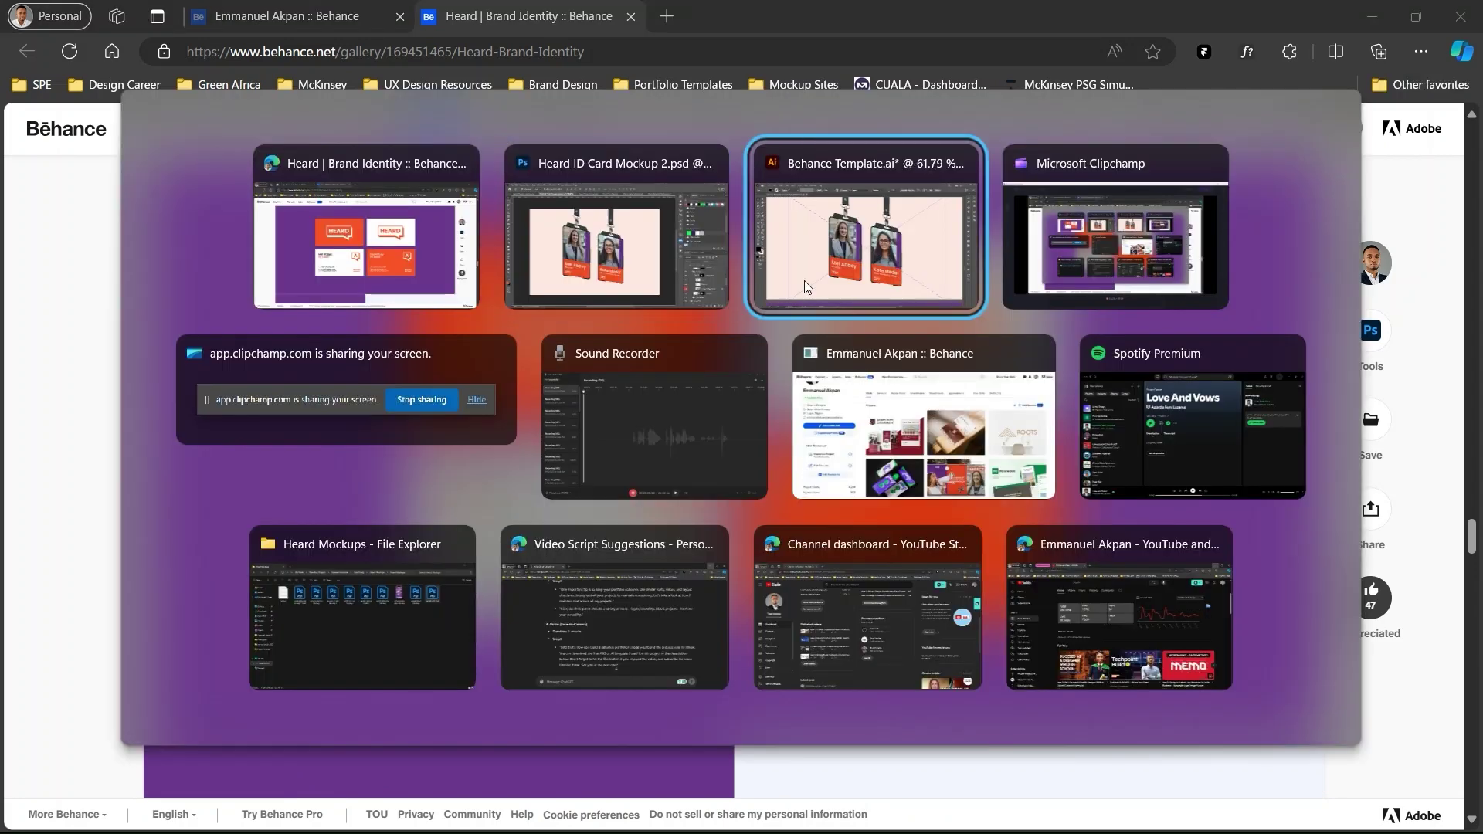
{"action": "left_click", "coordinate": [804, 280]}
{"action": "scroll", "coordinate": [804, 286], "scroll_direction": "down", "scroll_amount": 5}
{"action": "scroll", "coordinate": [804, 288], "scroll_direction": "down", "scroll_amount": 5}
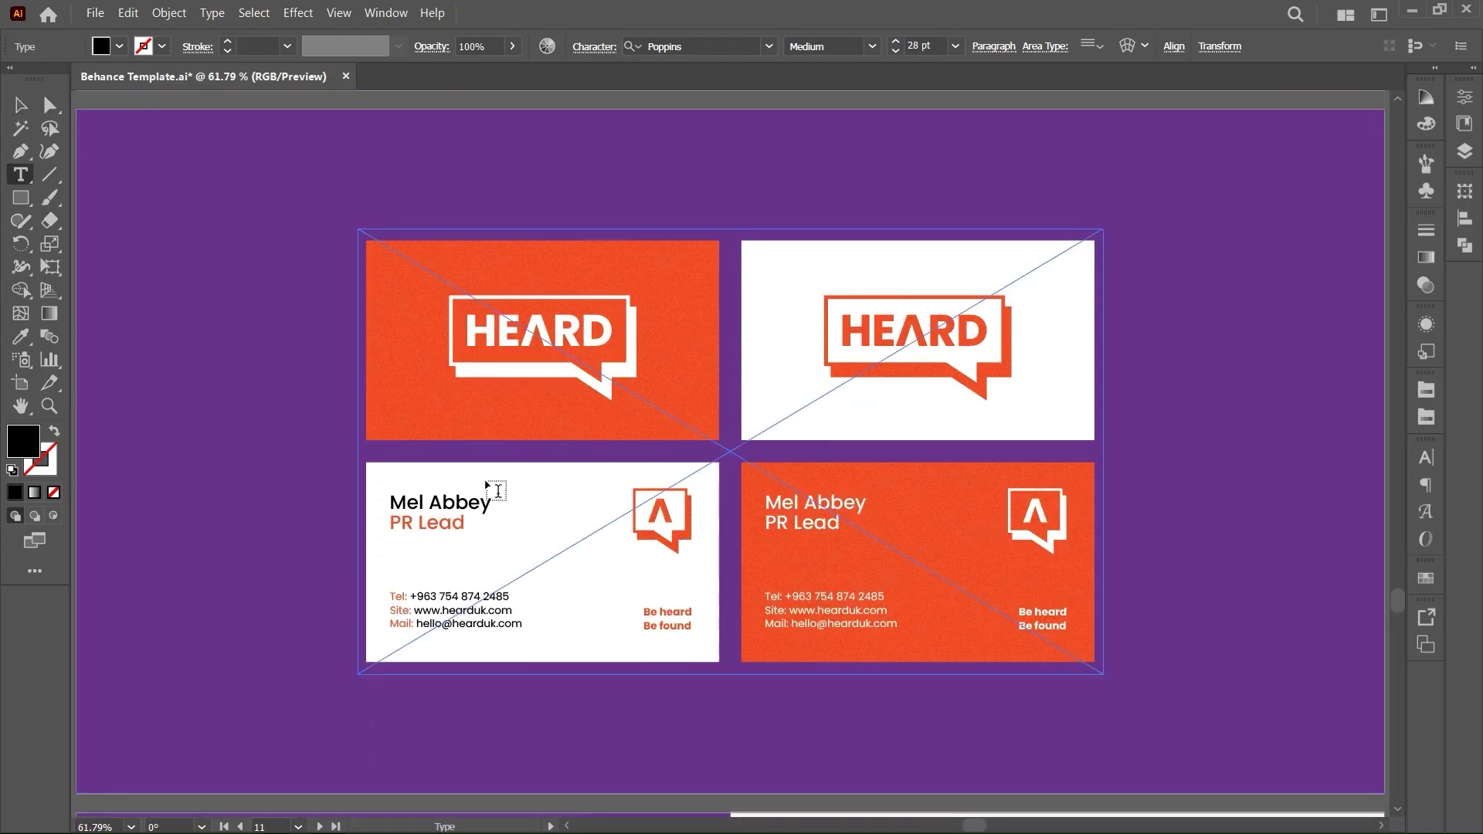
{"action": "left_click", "coordinate": [427, 342]}
{"action": "left_click_drag", "start_coordinate": [428, 342], "coordinate": [858, 271]}
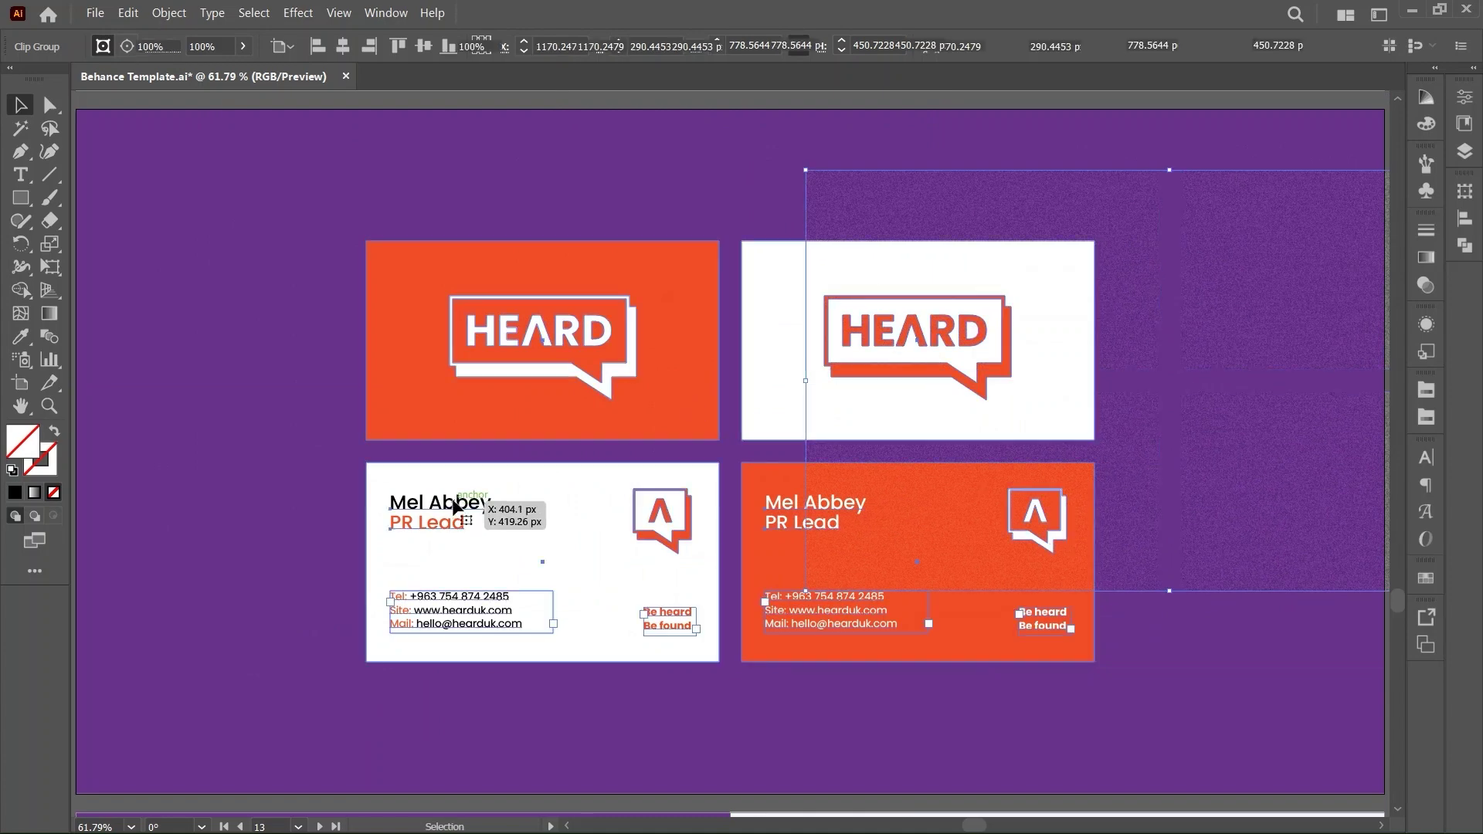
{"action": "double_click", "coordinate": [456, 506]}
{"action": "double_click", "coordinate": [466, 502]}
{"action": "triple_click", "coordinate": [466, 500]}
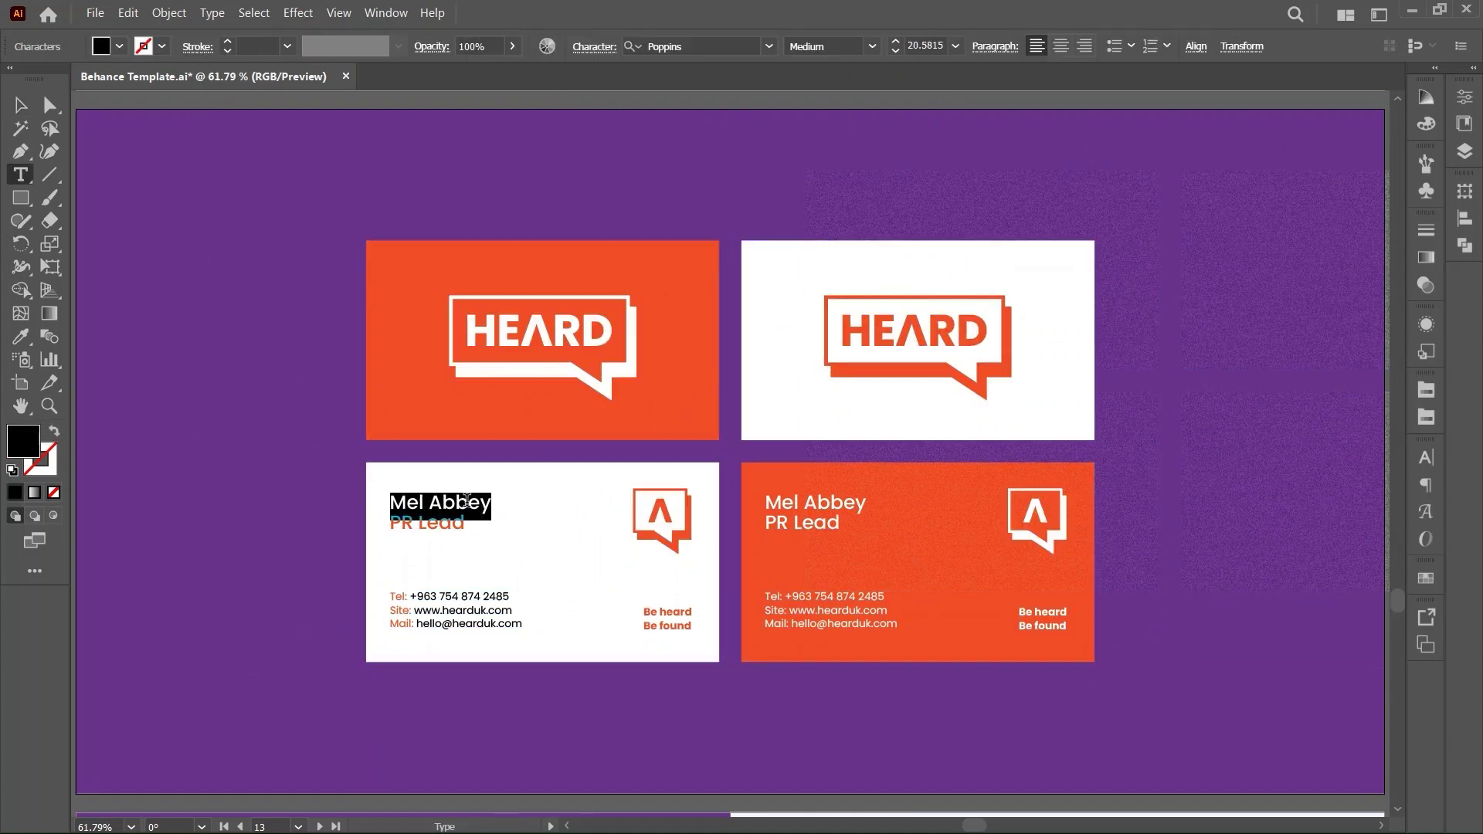
{"action": "type", "text": "E"}
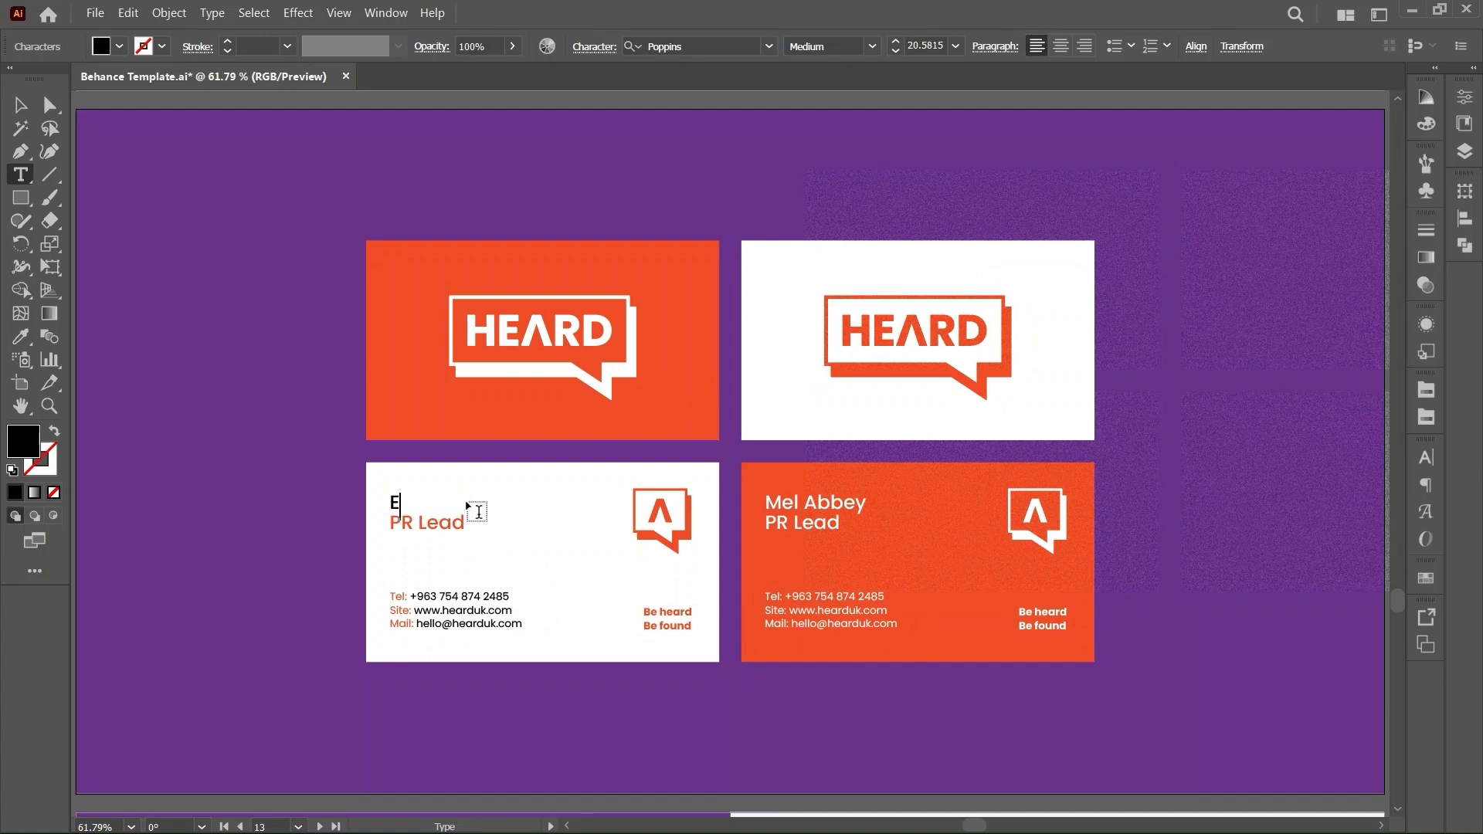
{"action": "type", "text": "mma"}
{"action": "key", "text": "Escape"}
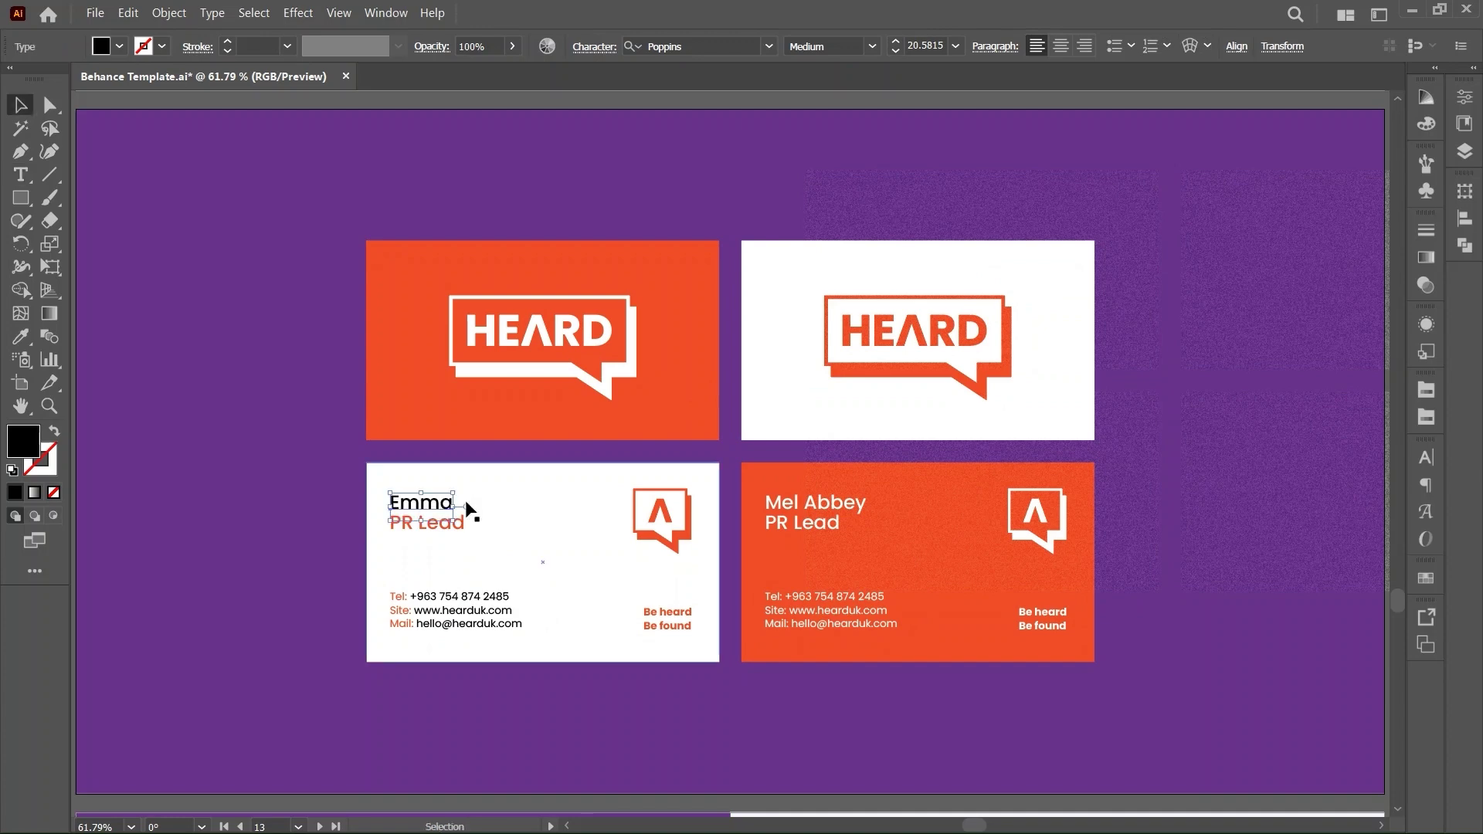
{"action": "key", "text": "ctrl+z"}
{"action": "key", "text": "ctrl+a"}
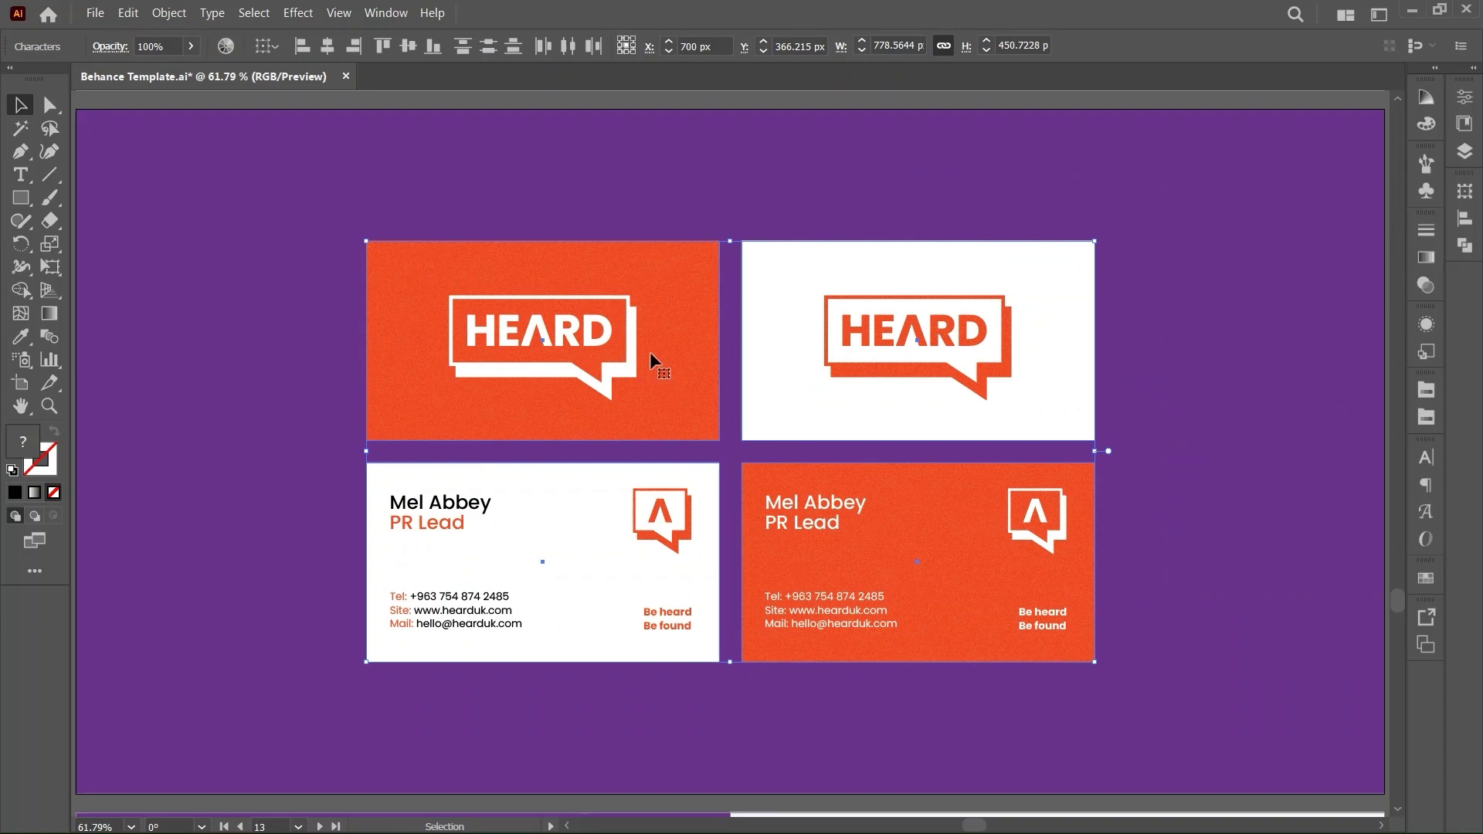
{"action": "key", "text": "Escape"}
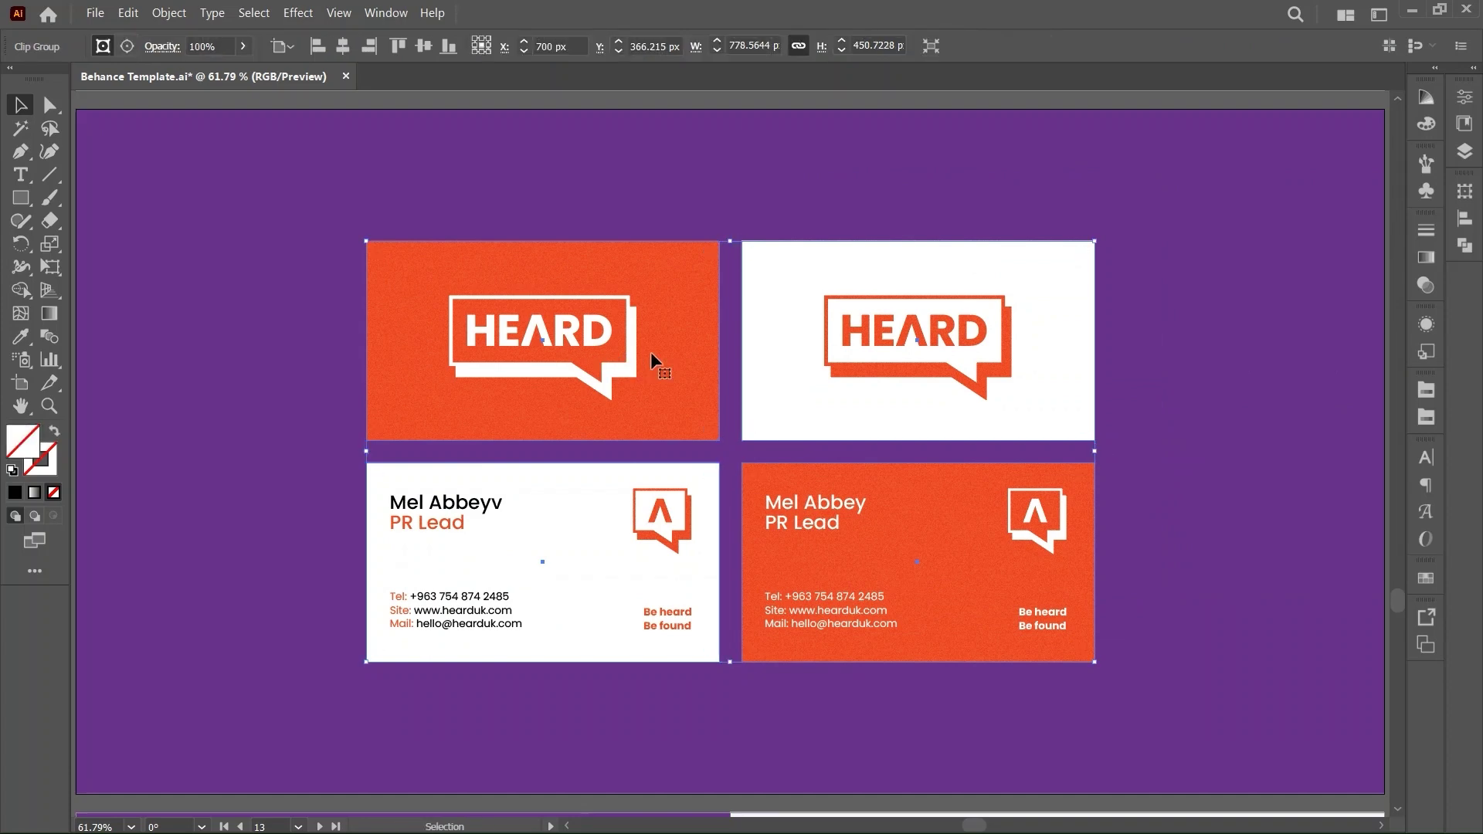
Step: Scroll the Heard Brand Identity case study down to the phone app-icon mockup
{"action": "key", "text": "alt+Tab"}
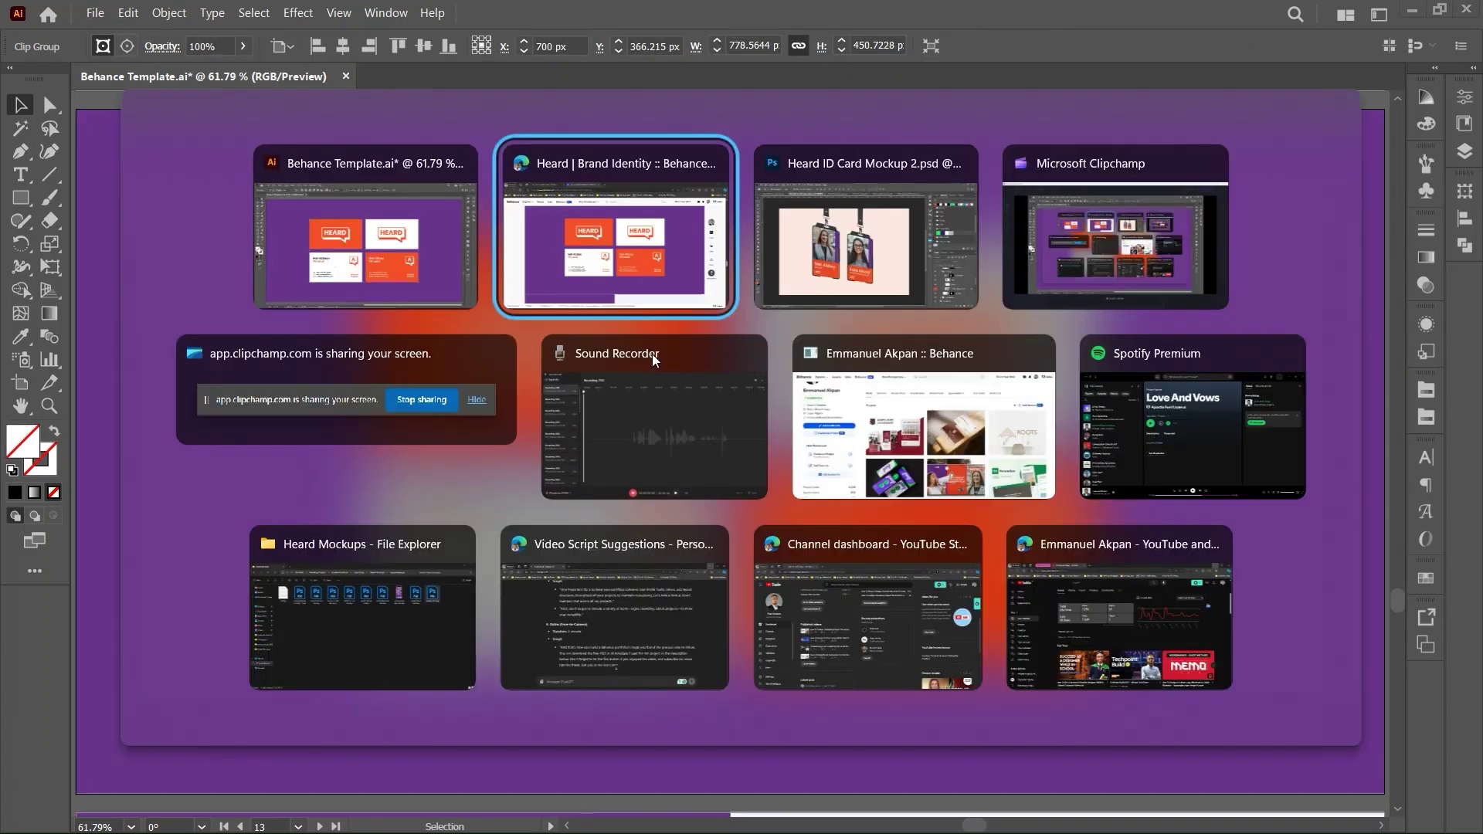
{"action": "scroll", "coordinate": [732, 382], "scroll_direction": "down", "scroll_amount": 6}
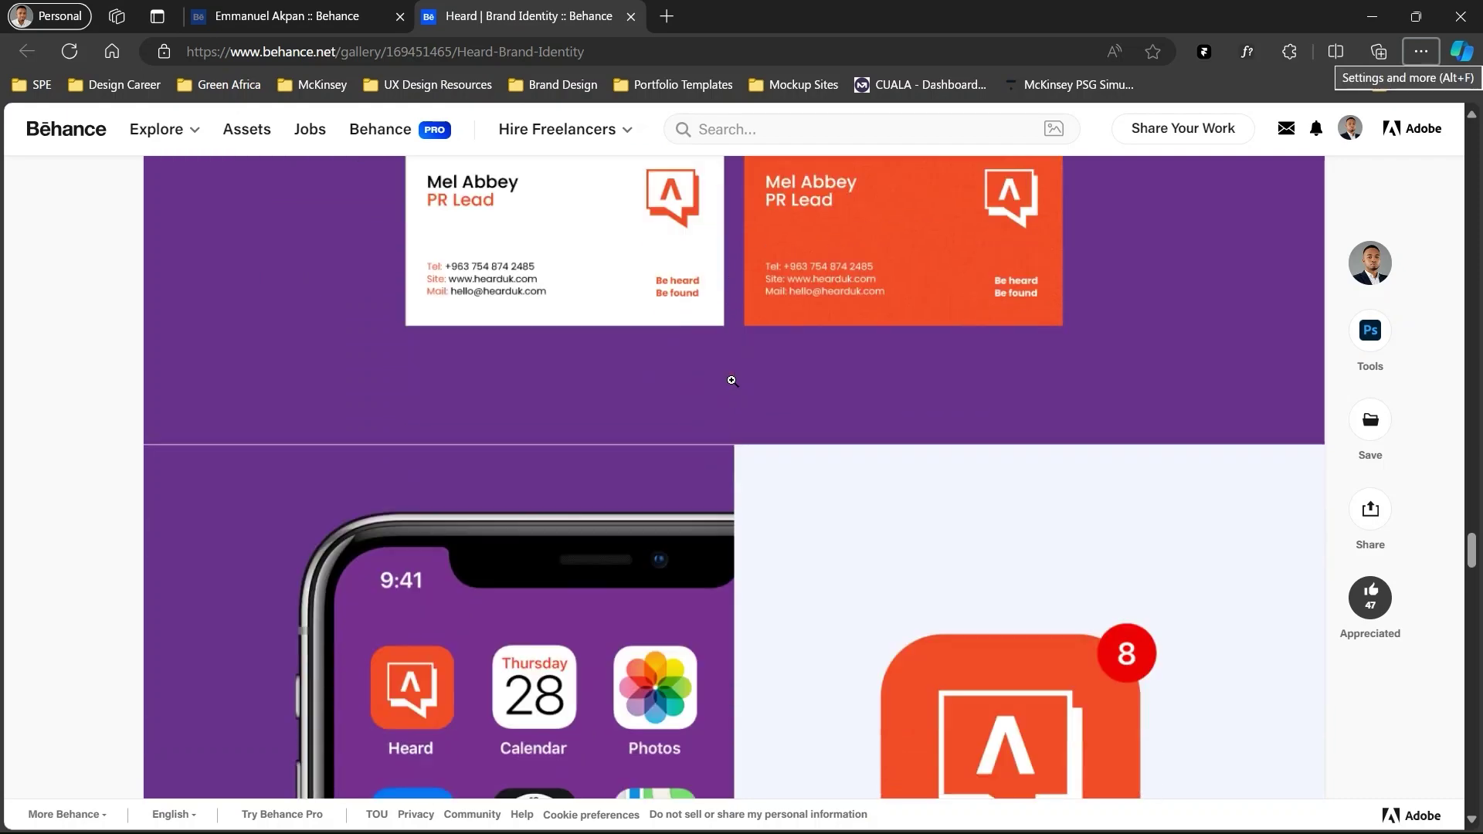
{"action": "scroll", "coordinate": [732, 382], "scroll_direction": "down", "scroll_amount": 1}
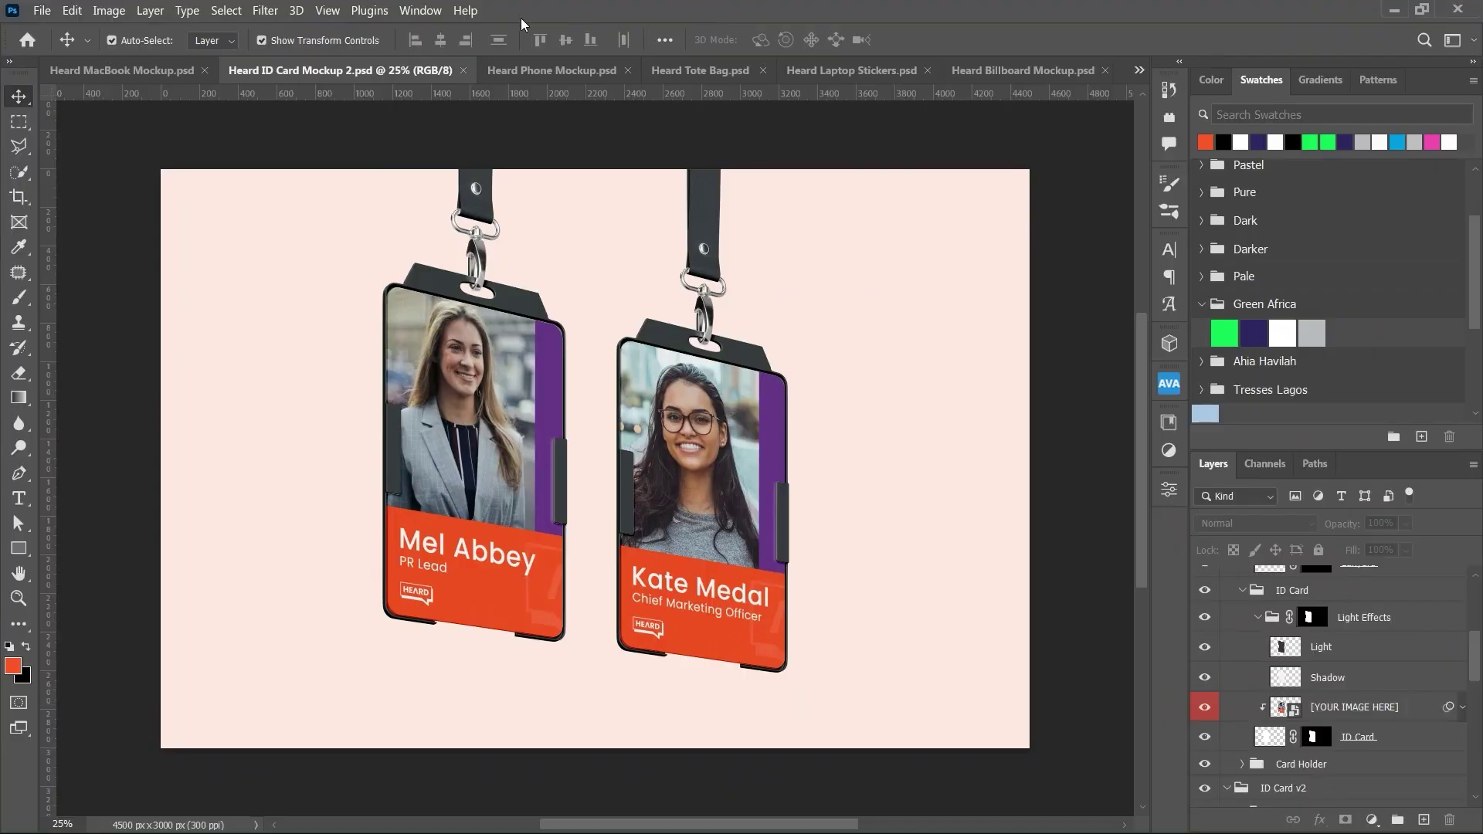
Step: Bring up Heard Phone Mockup.psd with nothing selected and zoom in on the purple home screen
{"action": "left_click", "coordinate": [540, 70]}
{"action": "left_click", "coordinate": [825, 292]}
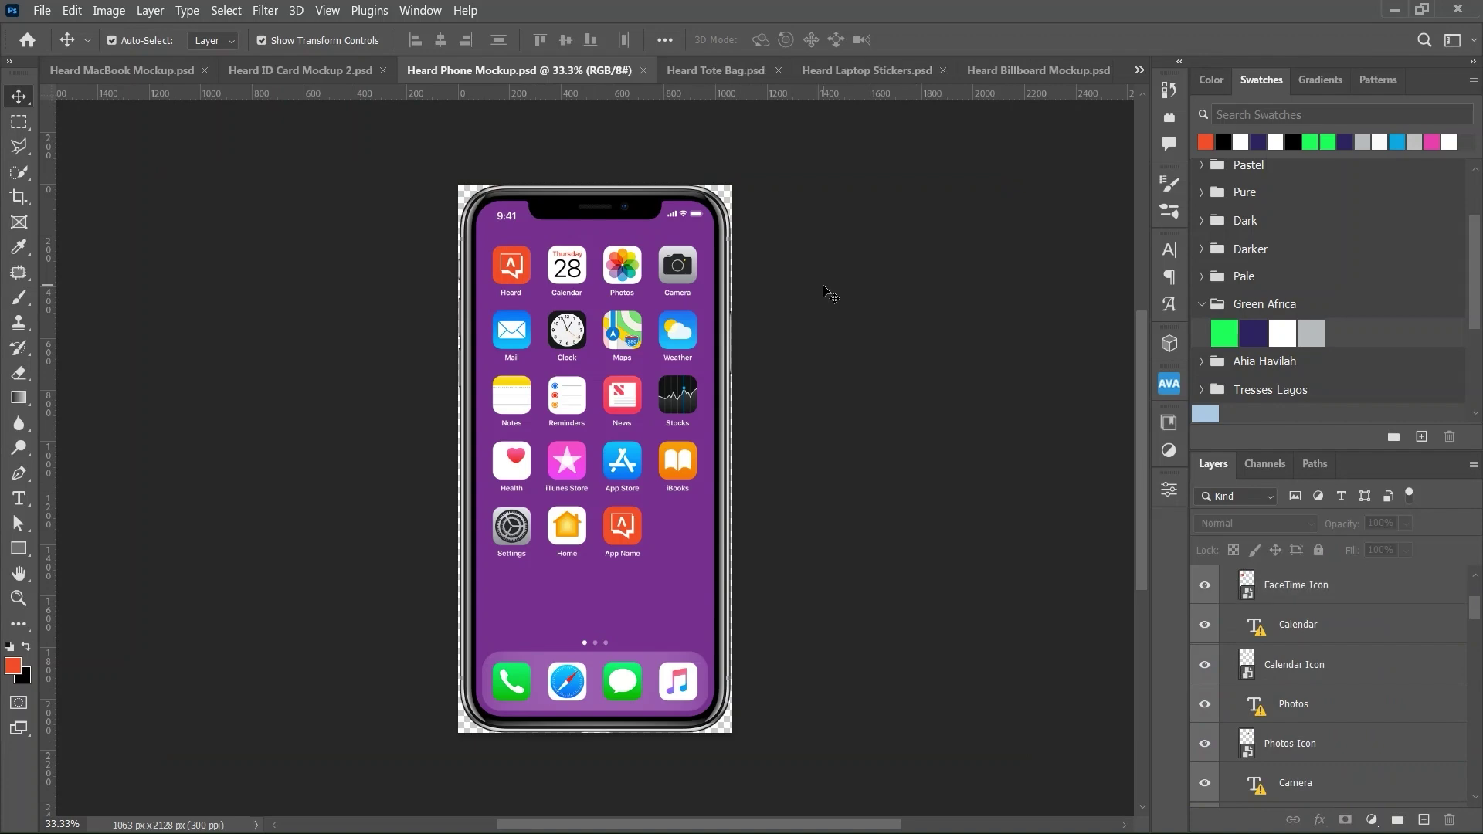
{"action": "key", "text": "ctrl+plus"}
{"action": "key", "text": "ctrl+plus"}
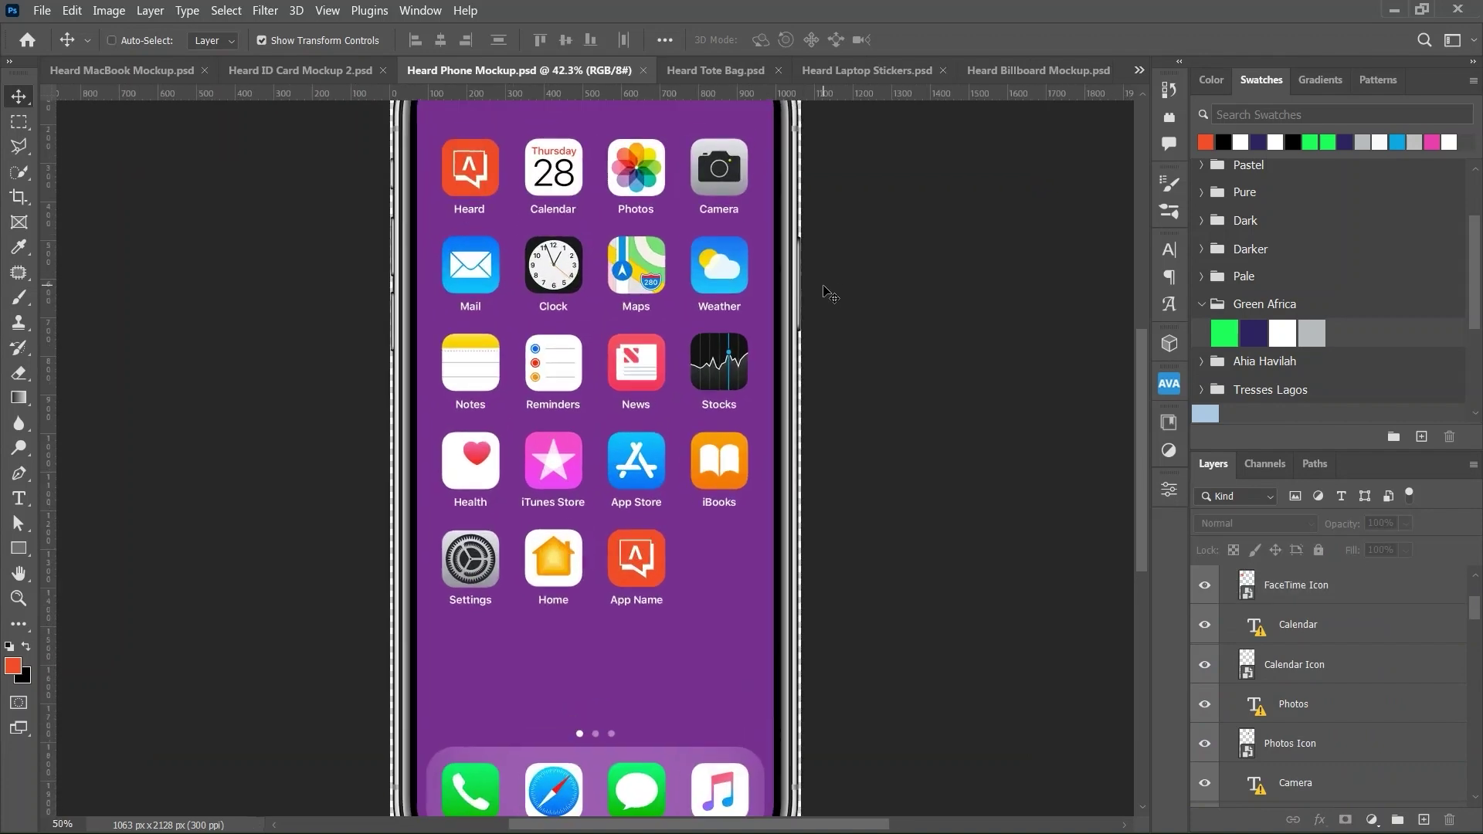
{"action": "scroll", "coordinate": [829, 294], "scroll_direction": "up", "scroll_amount": 4}
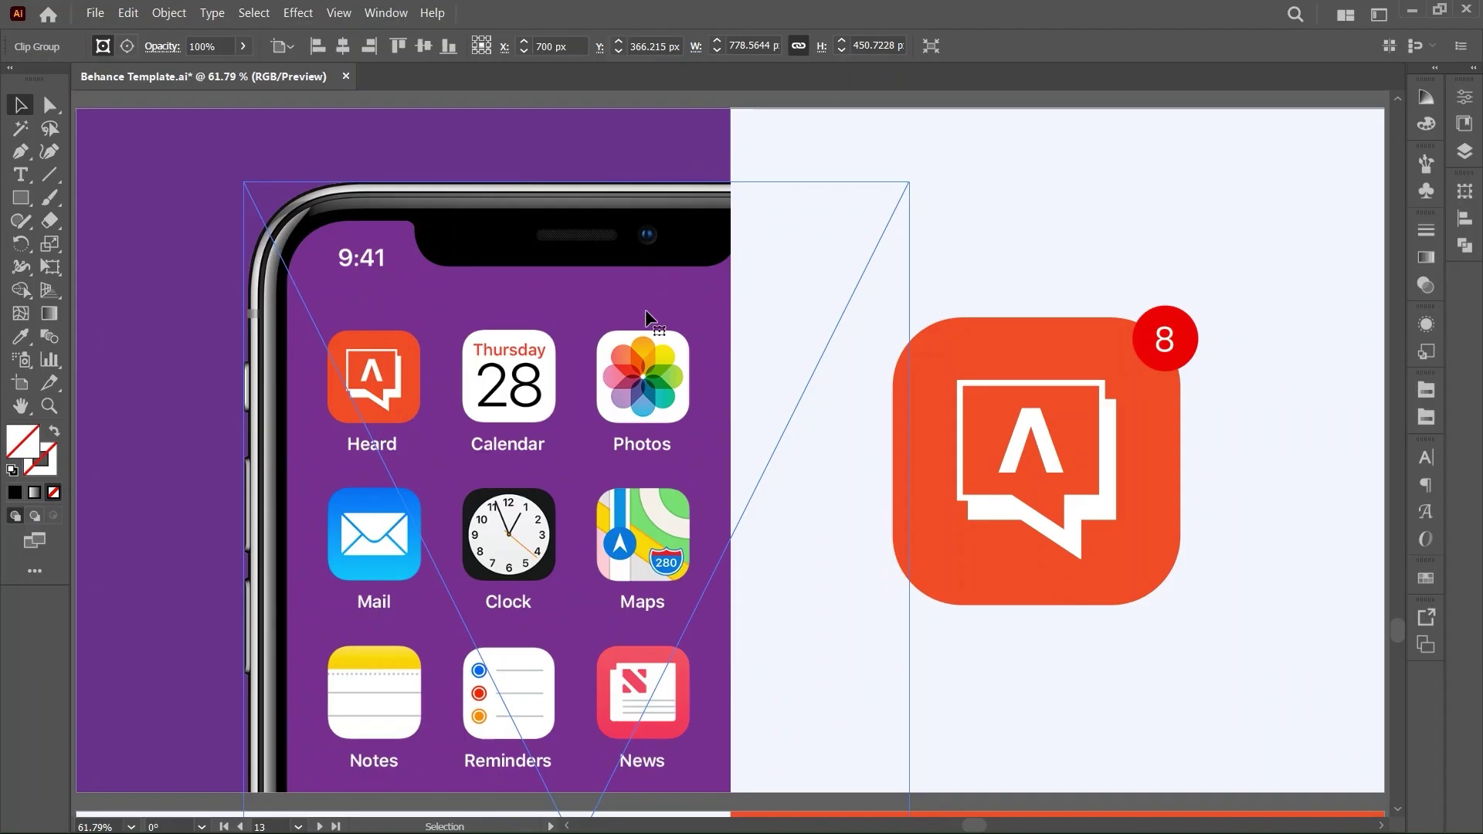
{"action": "key", "text": "a"}
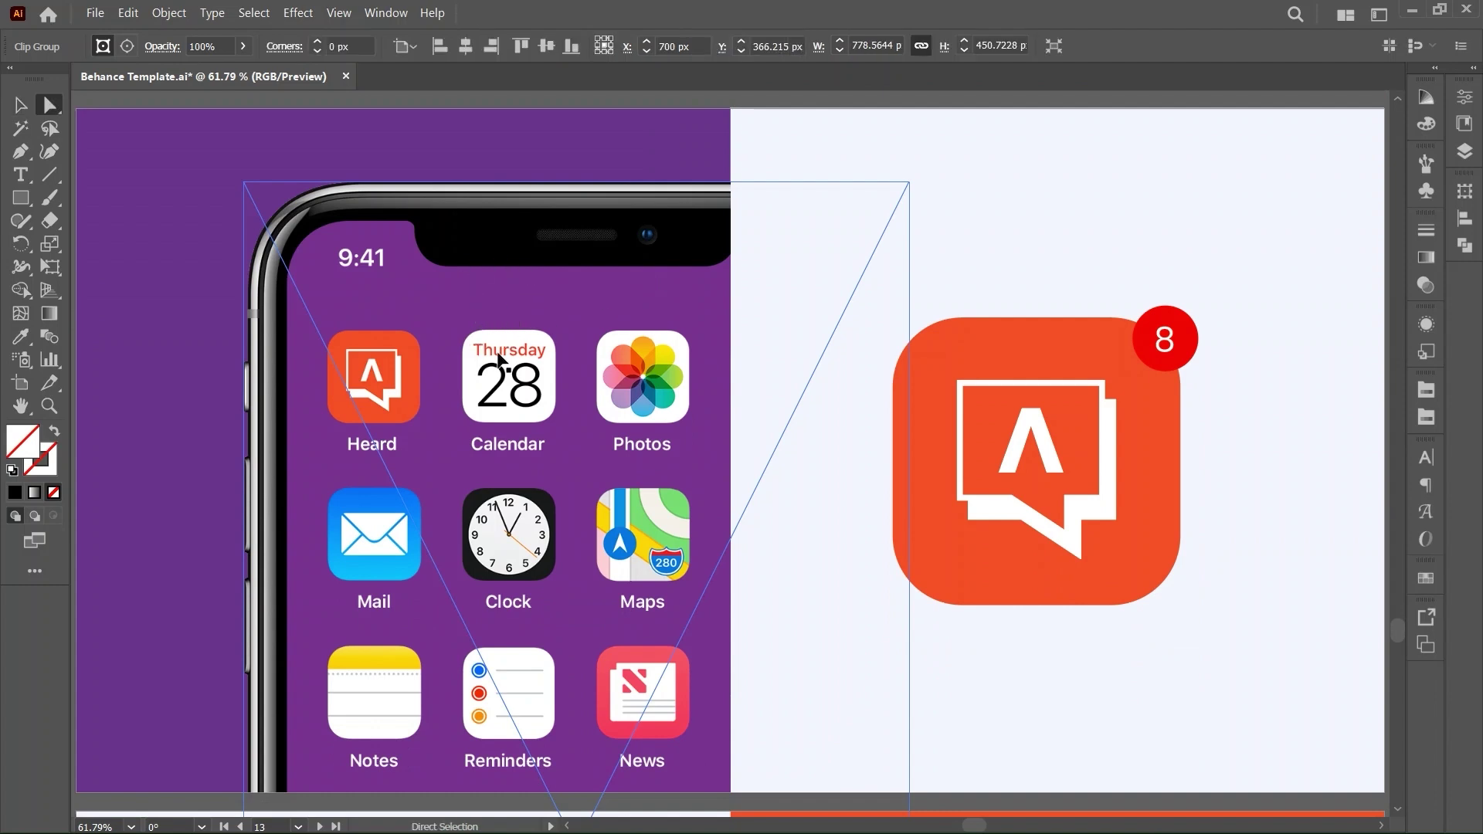
Step: Round the orange Heard app icon square's corners to 91.48 px with the live corner widget
{"action": "left_click", "coordinate": [958, 322]}
{"action": "left_click_drag", "start_coordinate": [1099, 355], "coordinate": [1052, 371]}
{"action": "key", "text": "ctrl+z"}
{"action": "key", "text": "m"}
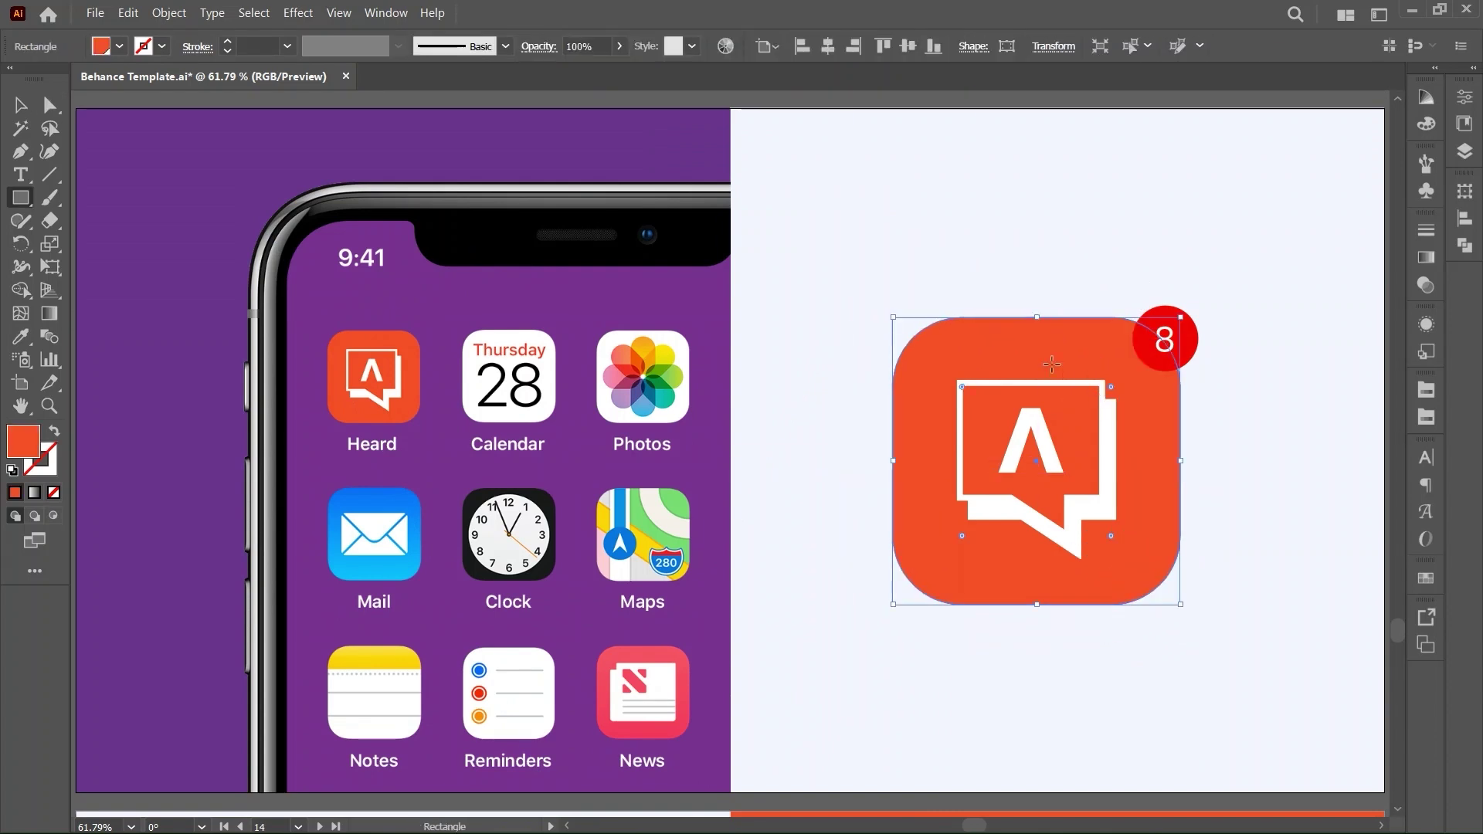
{"action": "key", "text": "a"}
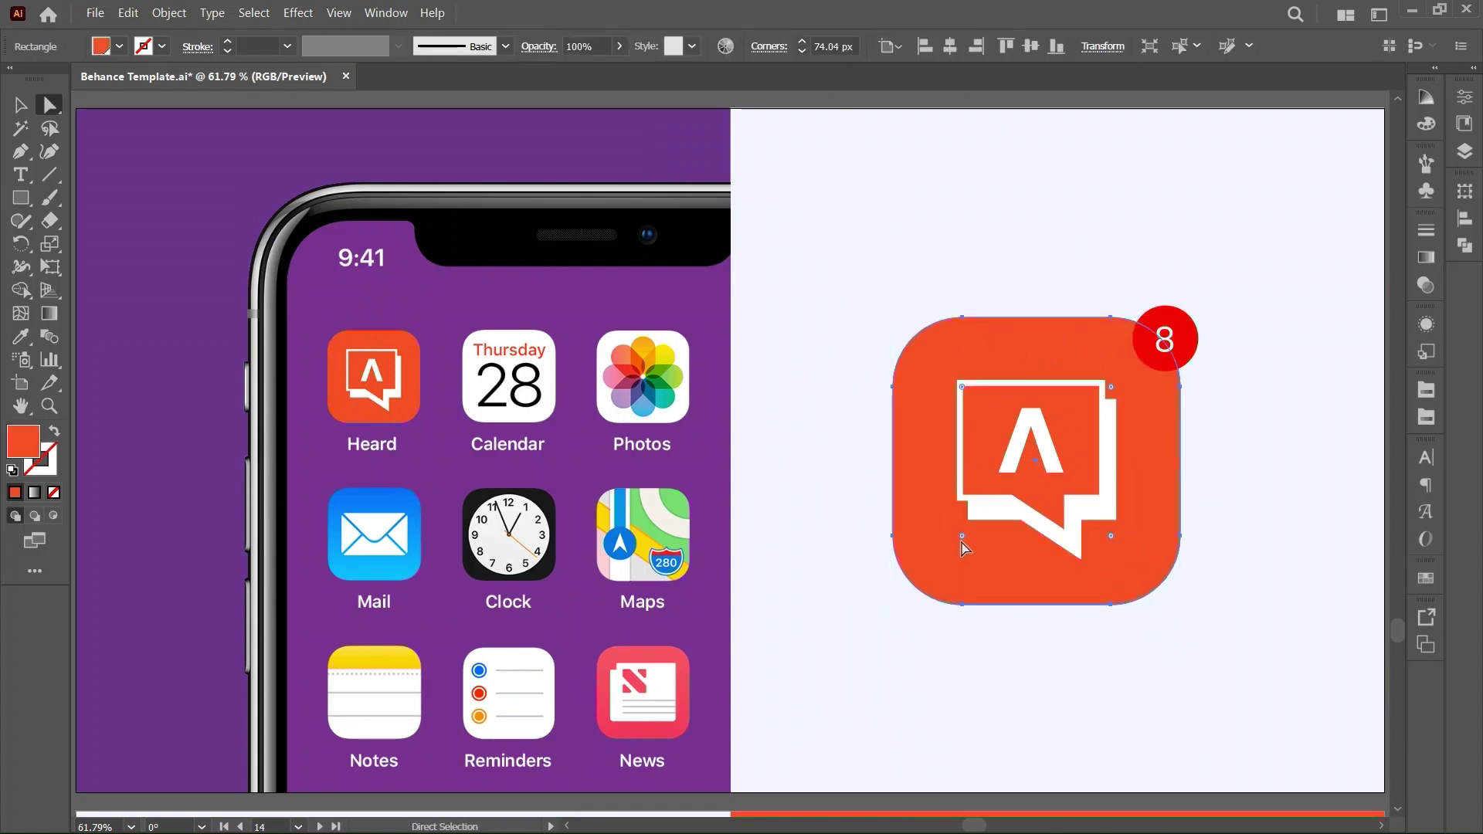
{"action": "mouse_move", "coordinate": [964, 543]}
{"action": "left_mouse_down"}
{"action": "mouse_move", "coordinate": [811, 659]}
{"action": "mouse_move", "coordinate": [985, 533]}
{"action": "left_mouse_up"}
{"action": "left_click", "coordinate": [1146, 291]}
{"action": "key", "text": "v"}
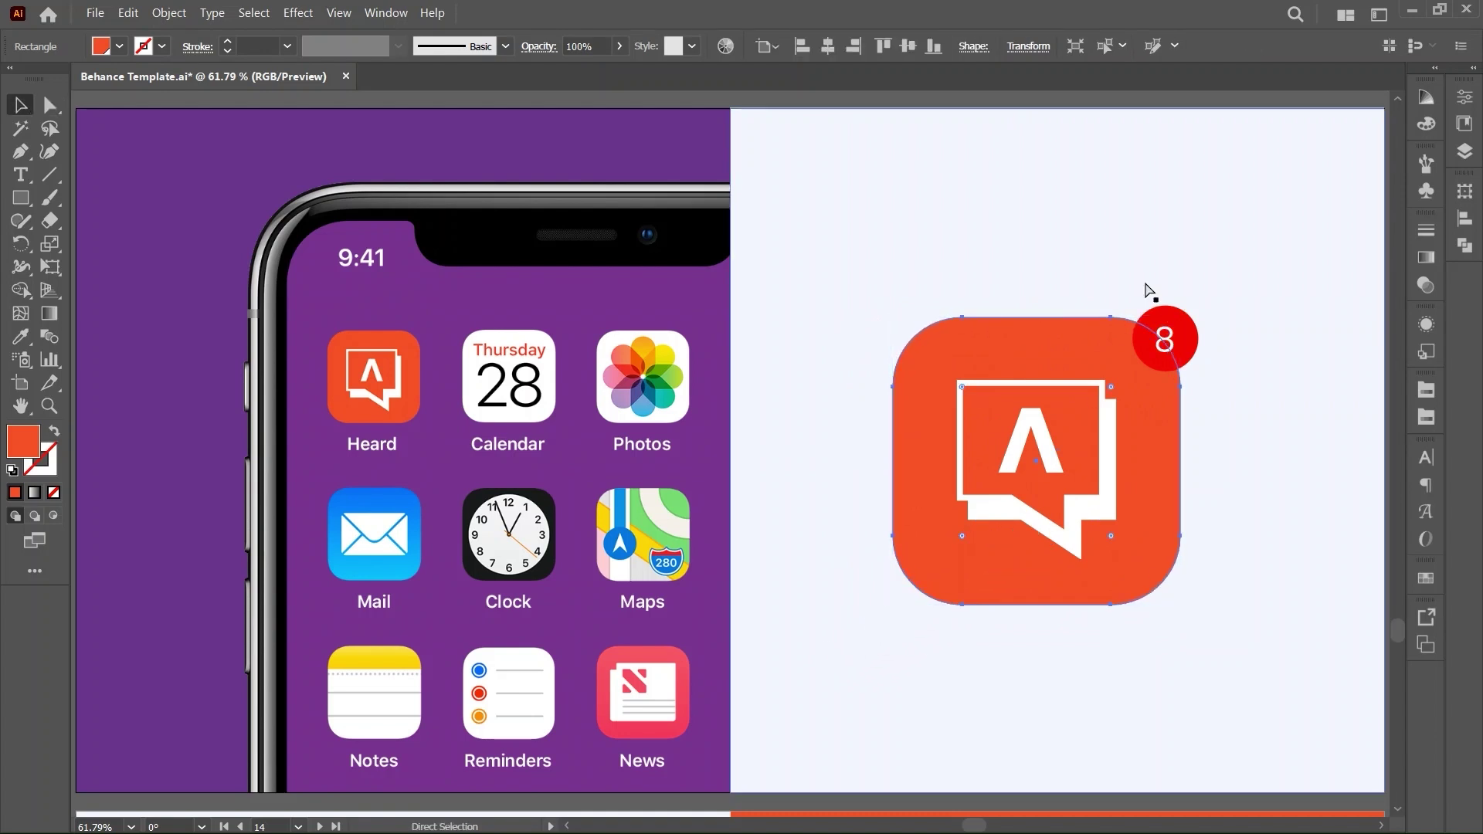
Step: Scroll the case study to the orange Be heard / NEVER NOT TALKING LOUD sticker sheet, then return to Illustrator
{"action": "key", "text": "alt+Tab"}
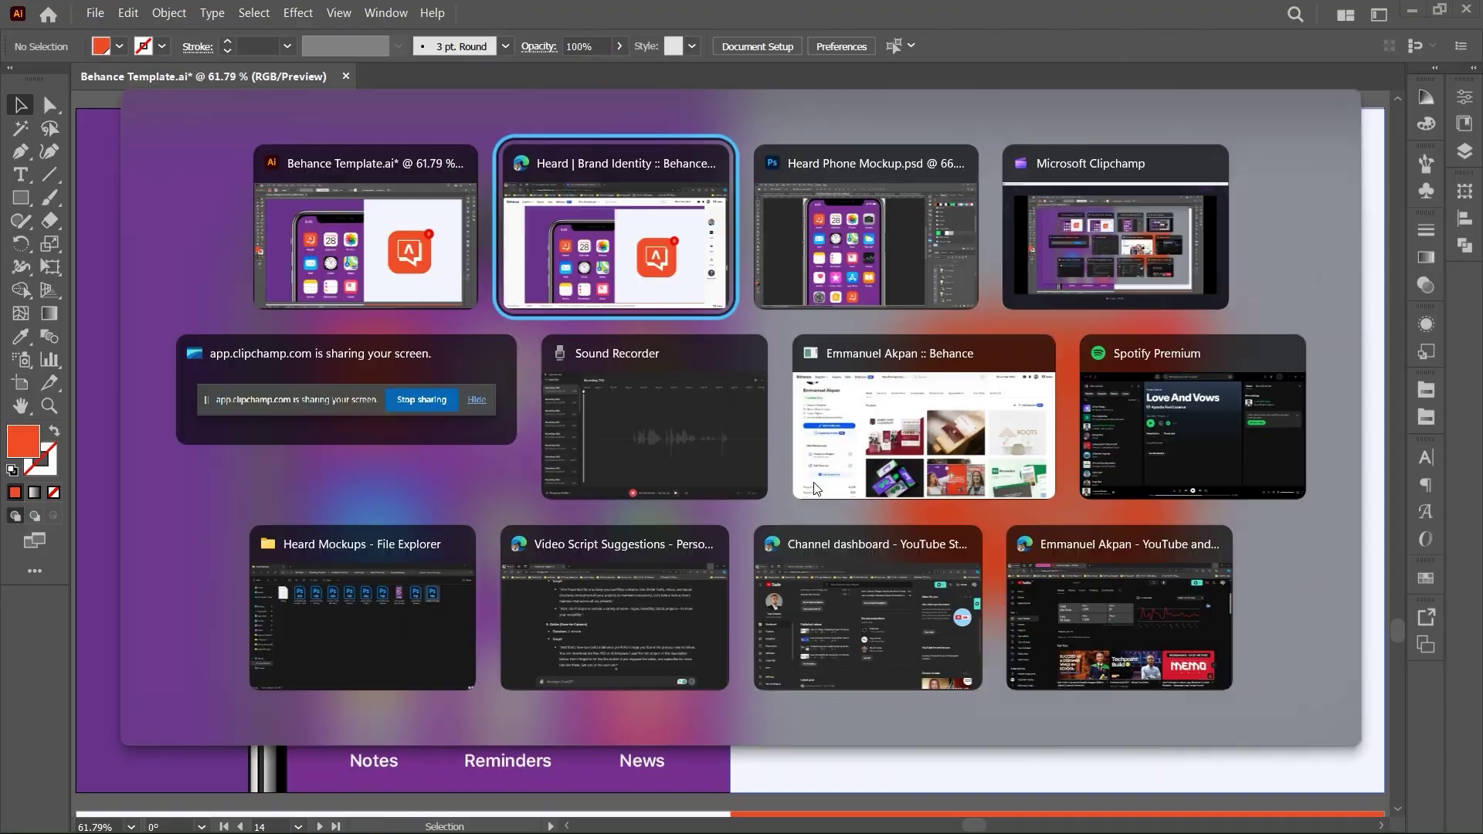
{"action": "scroll", "coordinate": [814, 482], "scroll_direction": "down", "scroll_amount": 6}
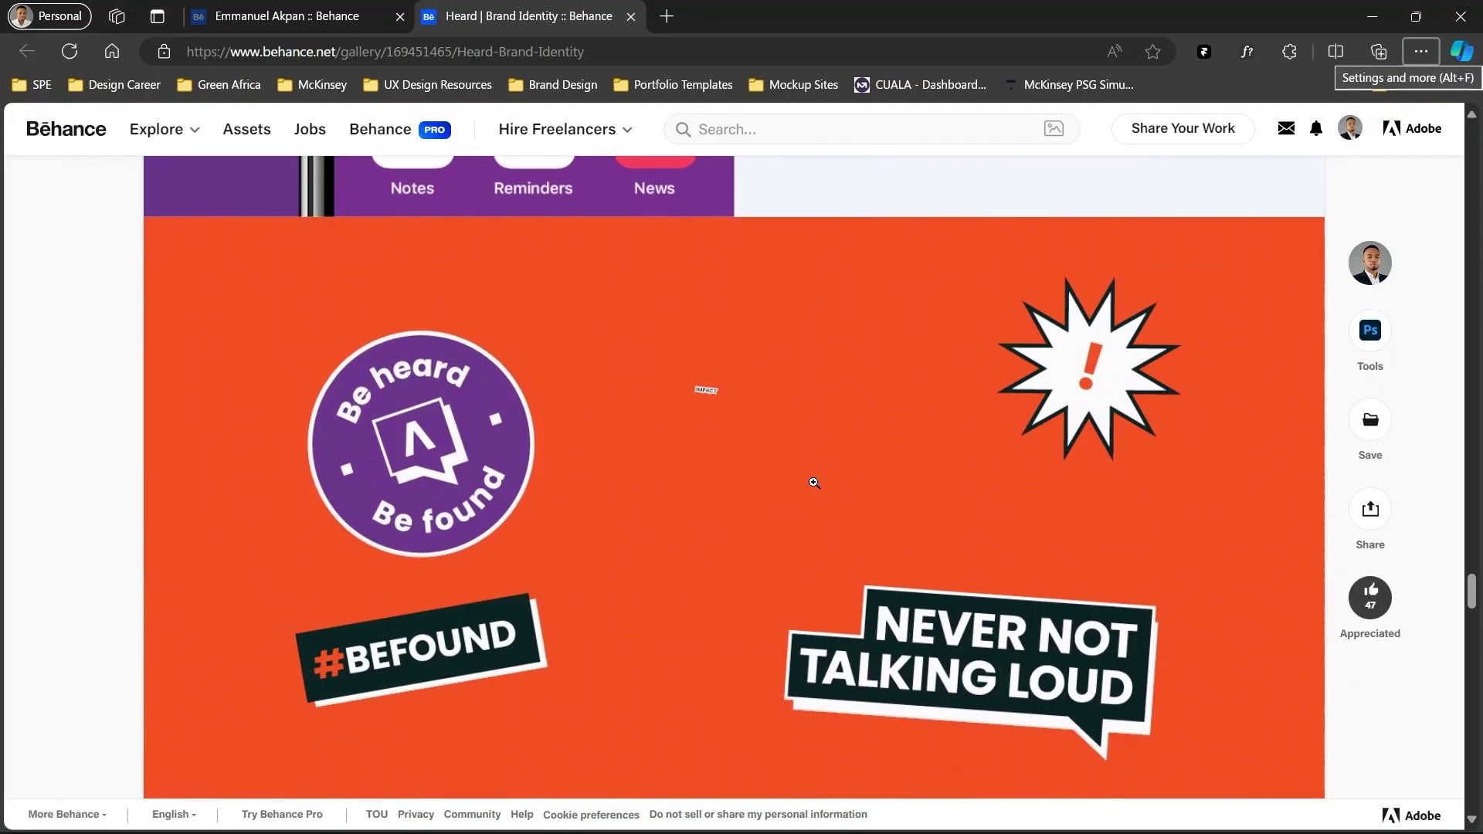
{"action": "scroll", "coordinate": [814, 483], "scroll_direction": "down", "scroll_amount": 1}
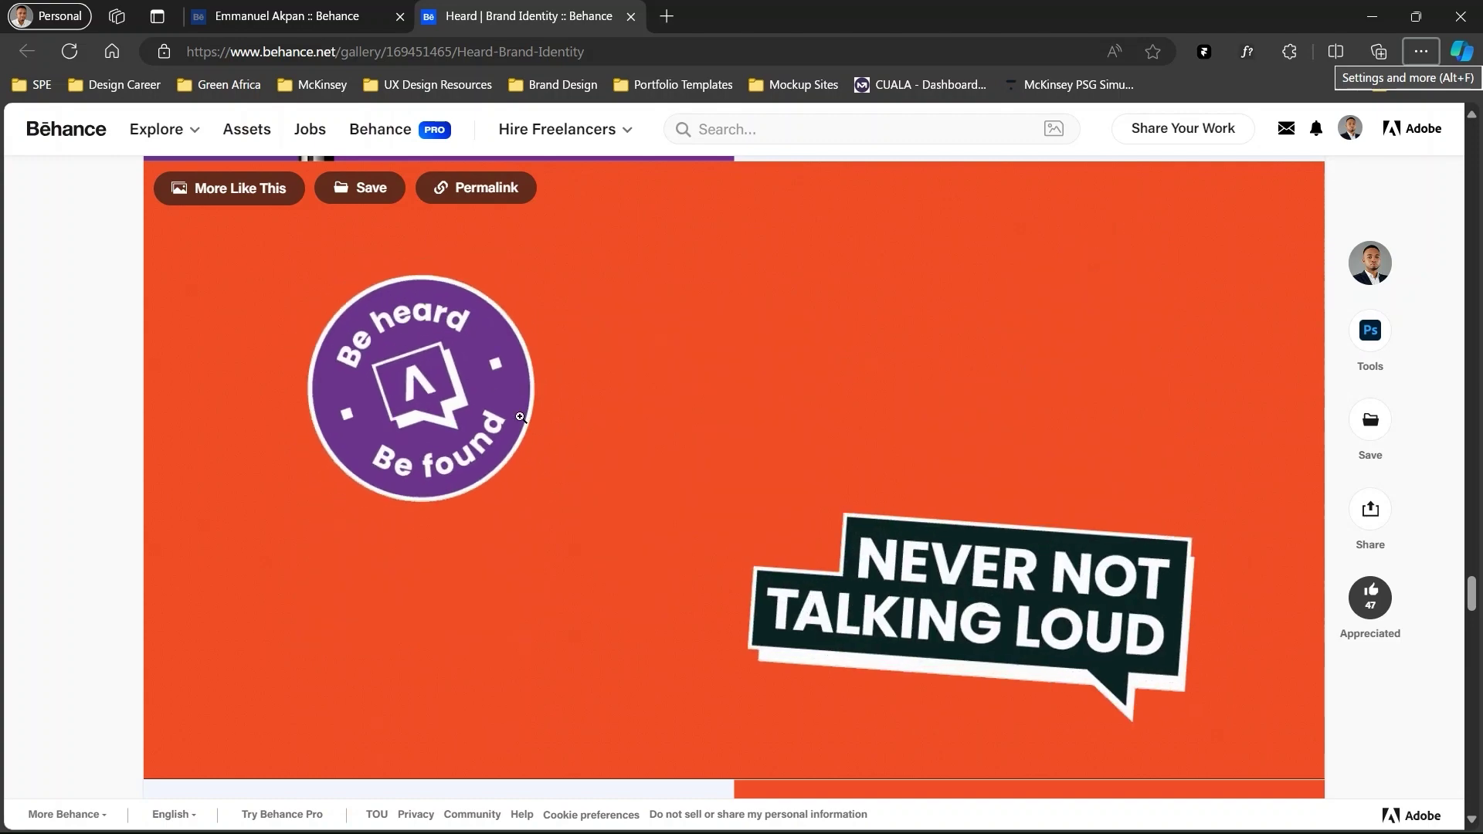
{"action": "key", "text": "alt+Tab"}
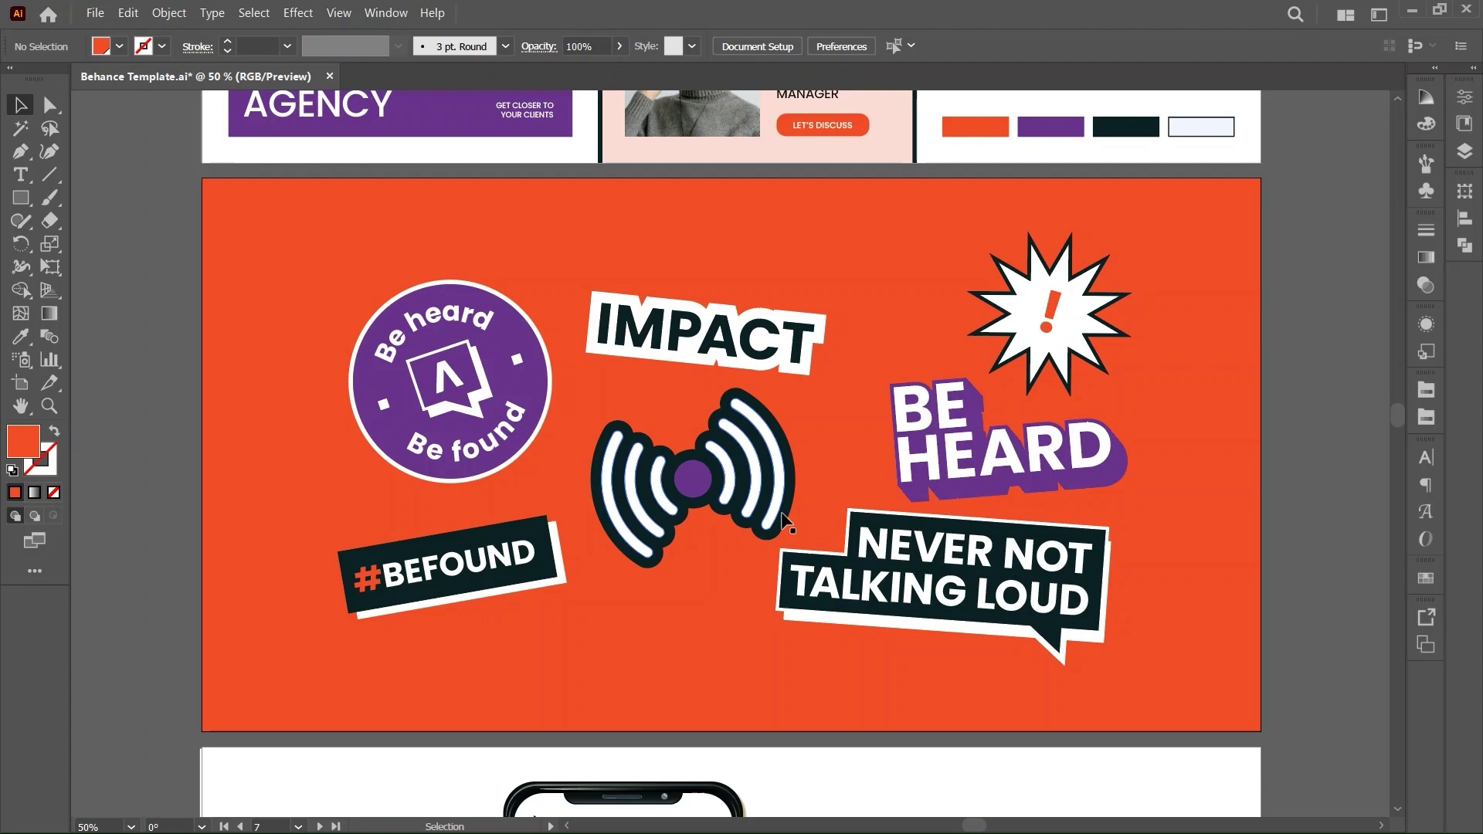
Step: Leave the sticker artboard unchanged and go back to the Behance case study page
{"action": "key", "text": "alt+Tab"}
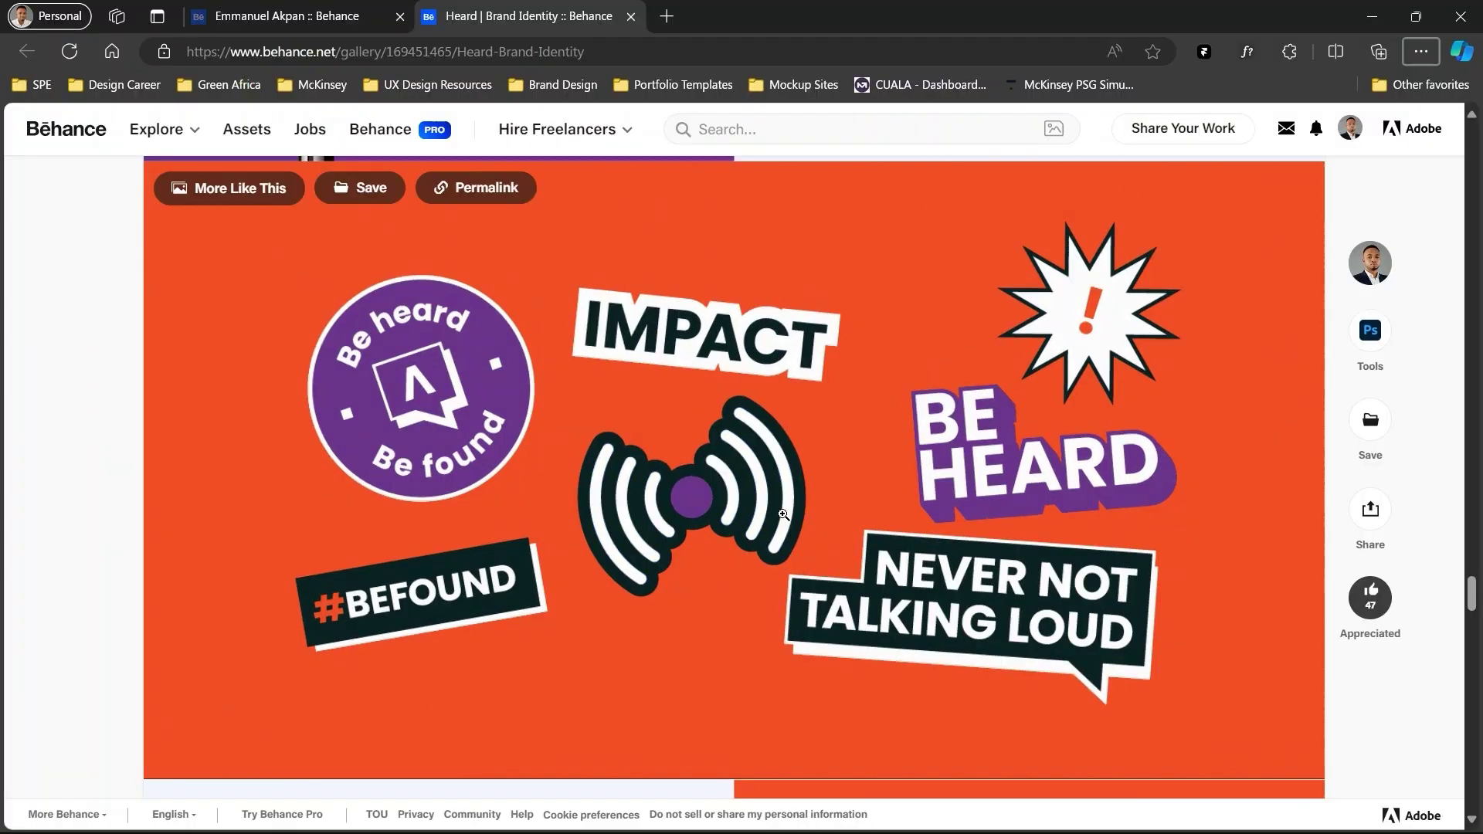
Step: Scroll the Behance case study down to the tote bag and laptop sticker mockups
{"action": "scroll", "coordinate": [783, 514], "scroll_direction": "down", "scroll_amount": 3}
{"action": "scroll", "coordinate": [782, 515], "scroll_direction": "down", "scroll_amount": 5}
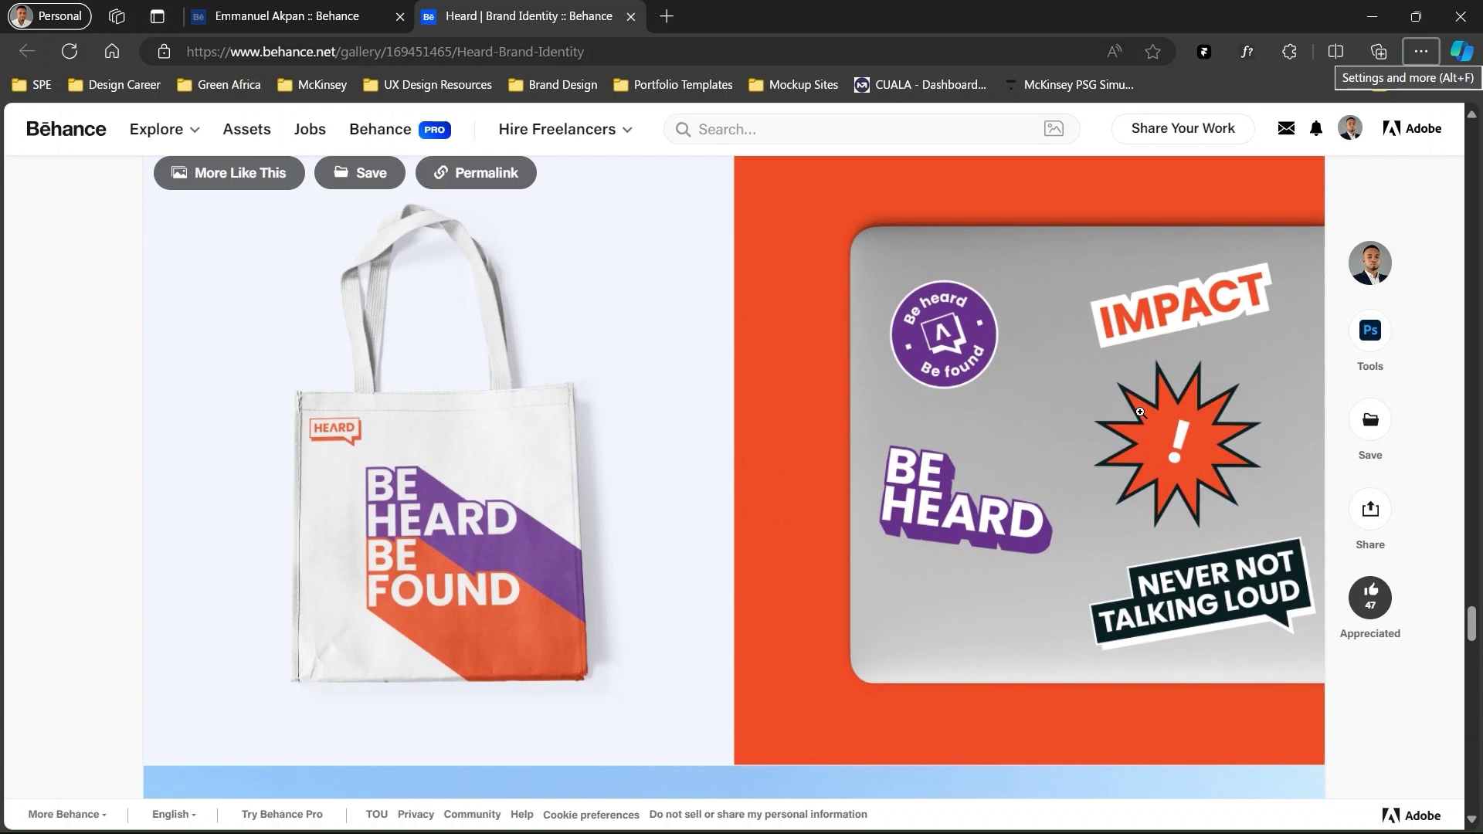
{"action": "key", "text": "alt+Tab"}
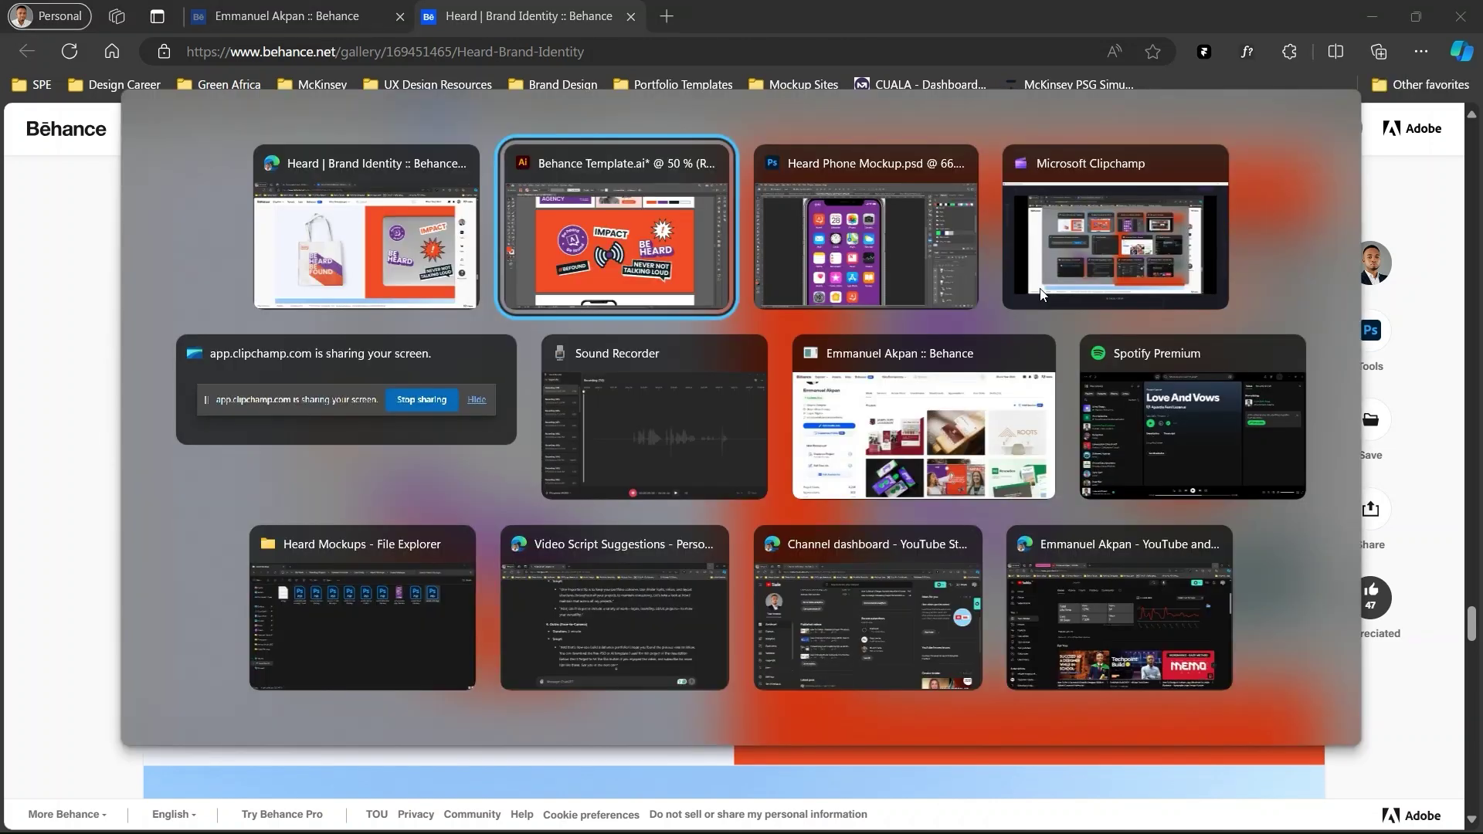
Step: Check the Heard Tote Bag's BE HEARD BE FOUND design in its smart object, then save and close it
{"action": "key", "text": "alt+Tab"}
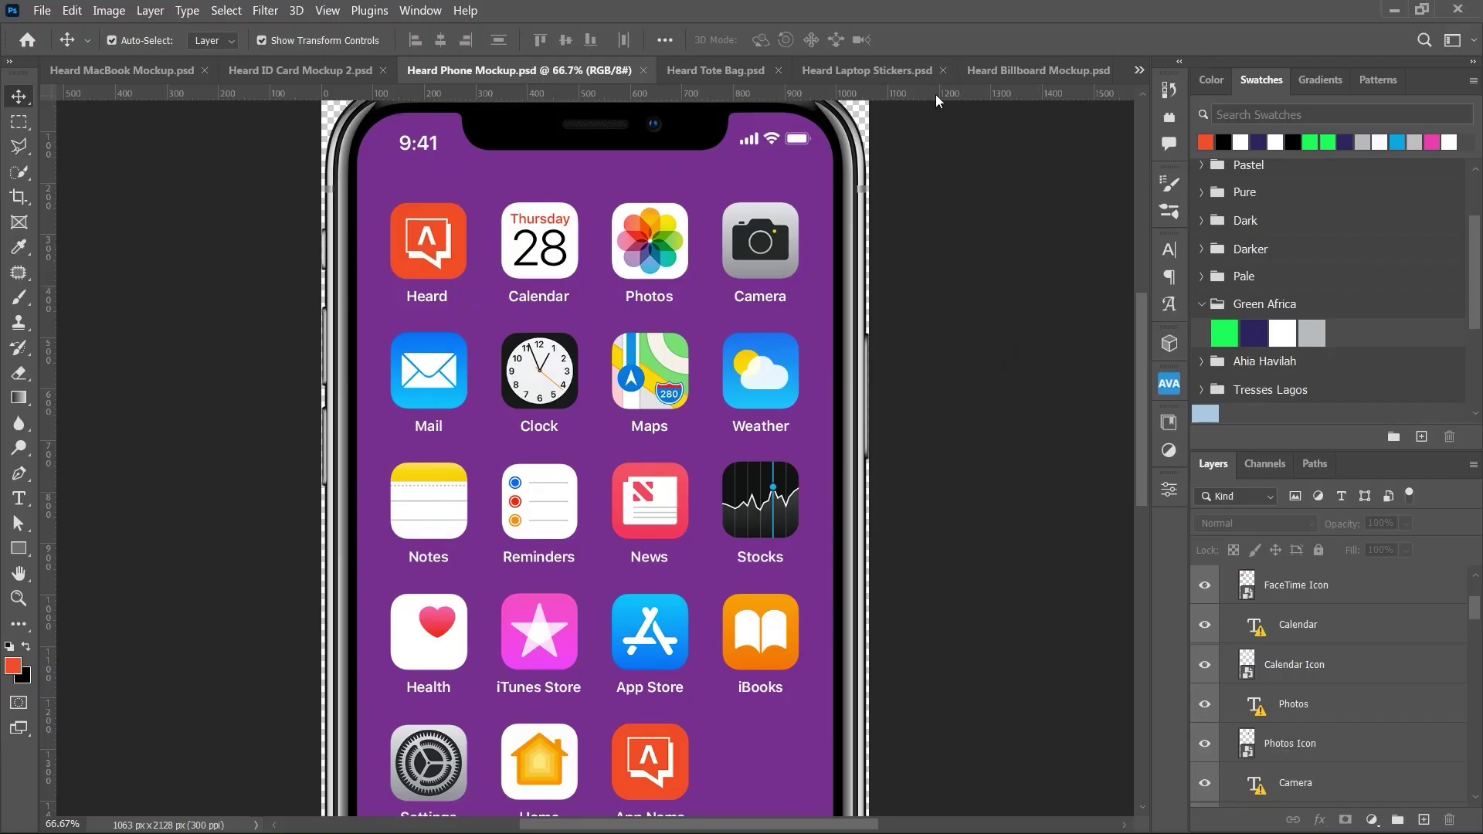
{"action": "left_click", "coordinate": [756, 74]}
{"action": "left_click", "coordinate": [1110, 555]}
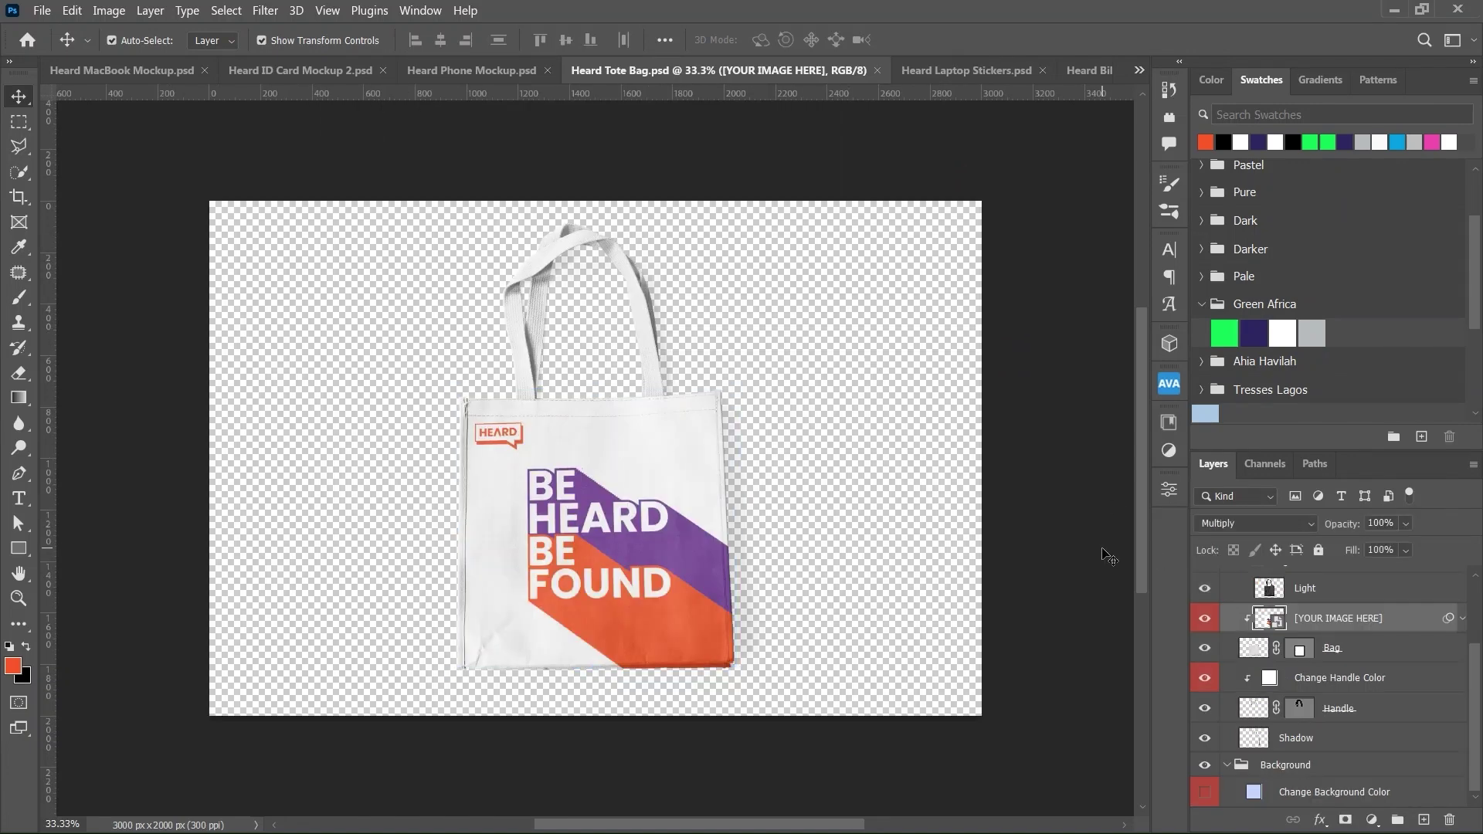
{"action": "key", "text": "ctrl+0"}
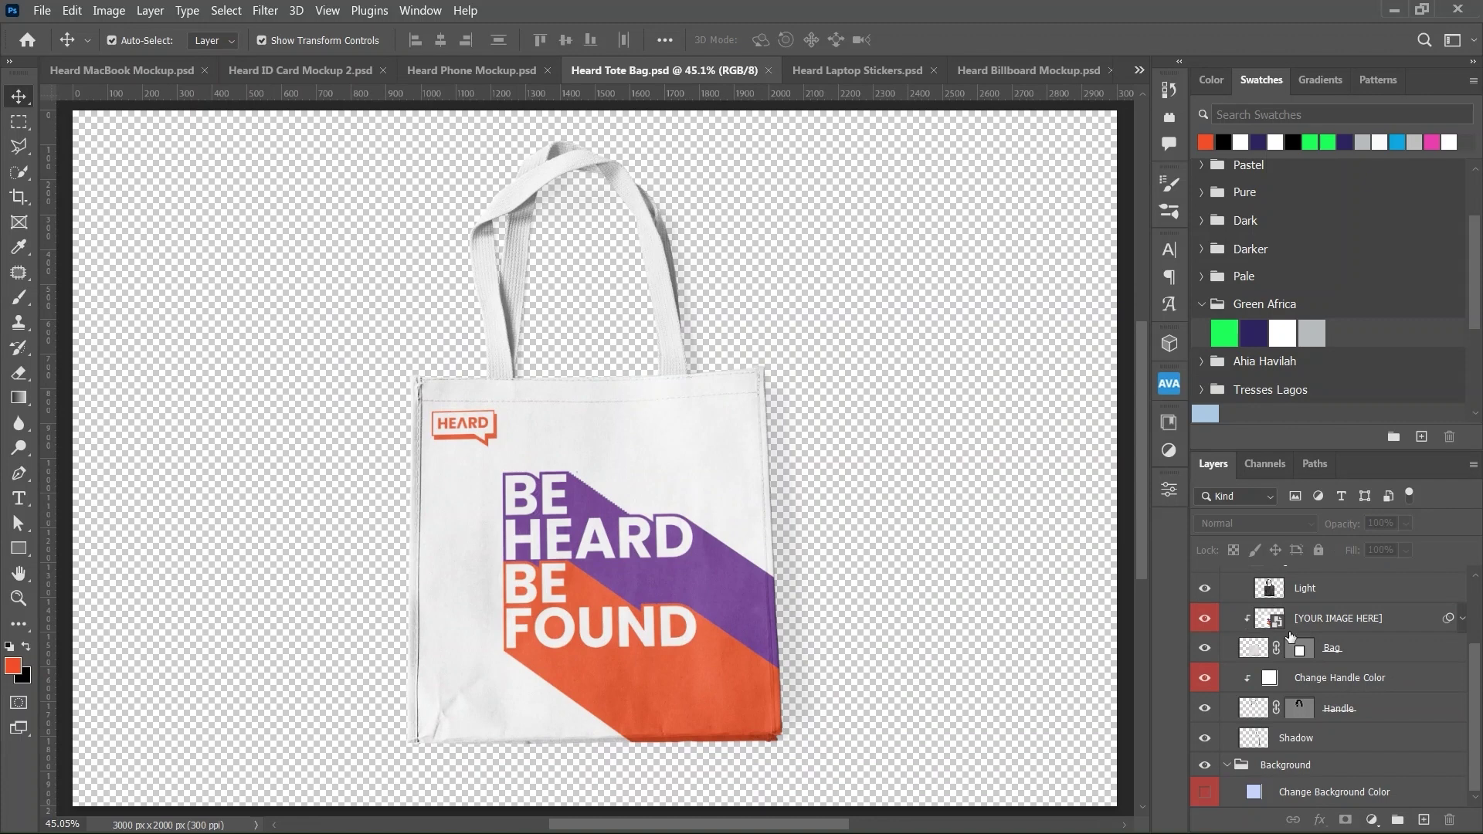
{"action": "scroll", "coordinate": [1332, 650], "scroll_direction": "up", "scroll_amount": 2}
{"action": "double_click", "coordinate": [1279, 684]}
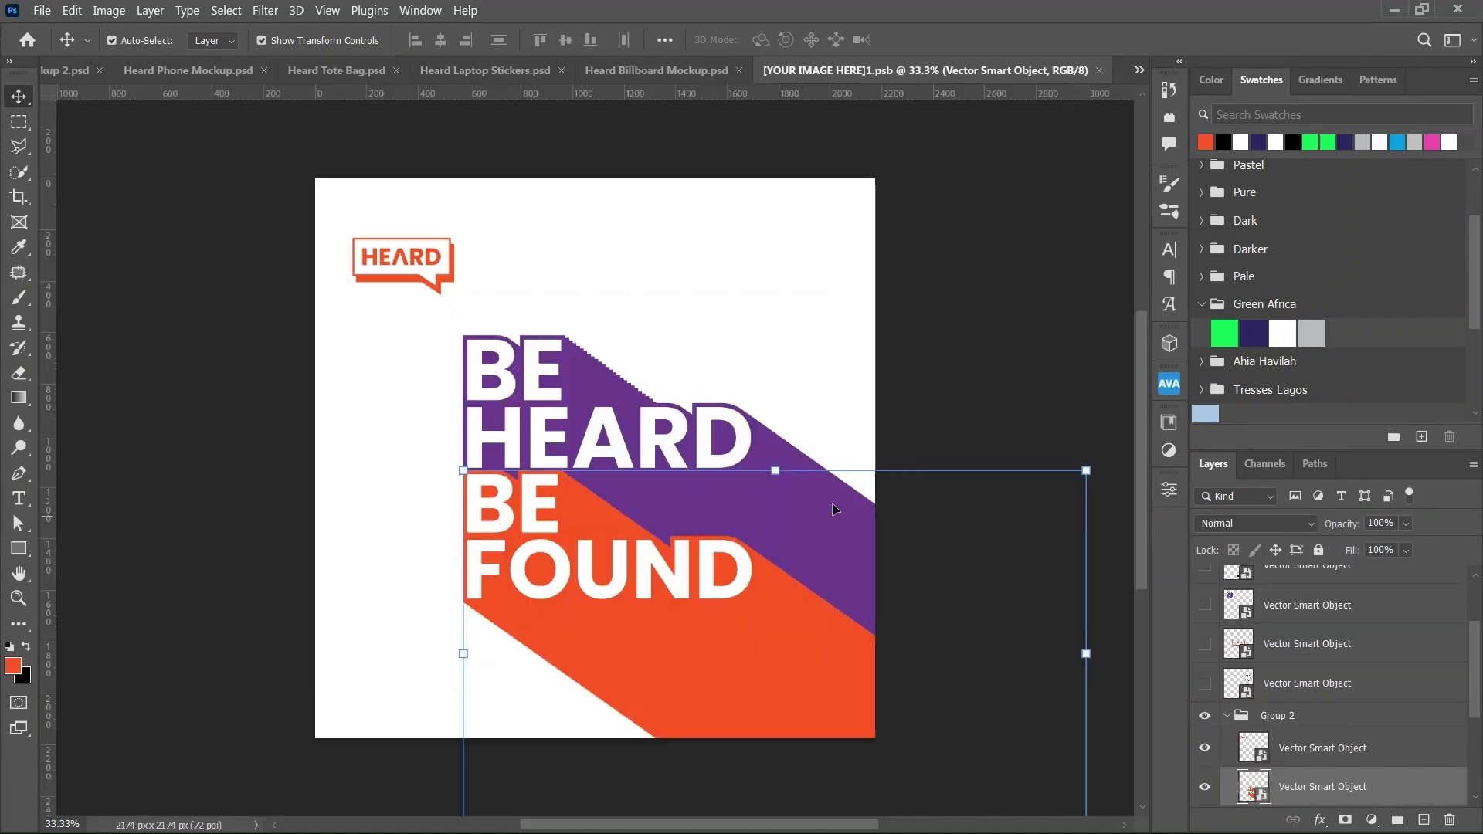
{"action": "key", "text": "ctrl+s"}
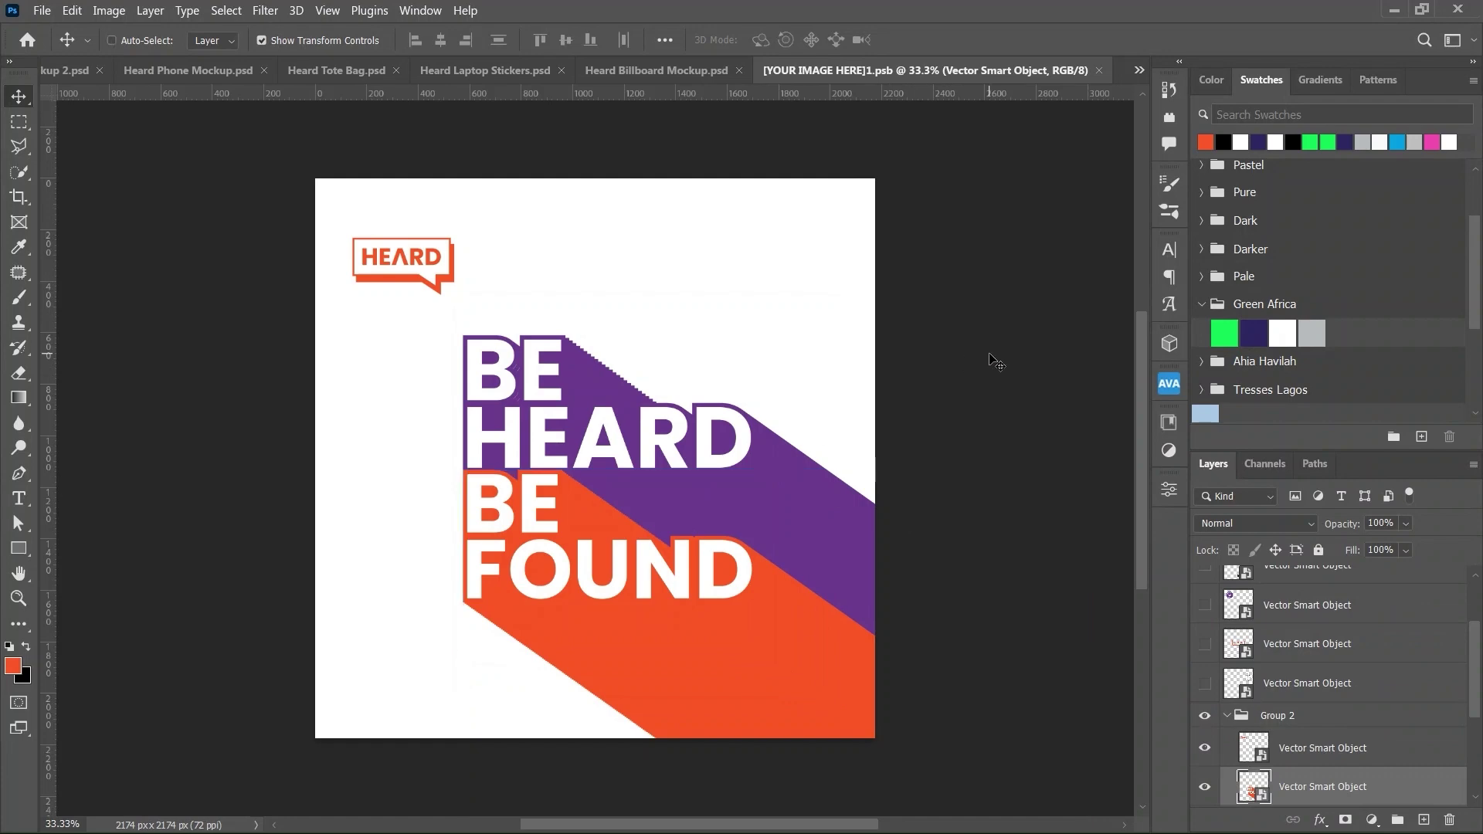
{"action": "key", "text": "ctrl+w"}
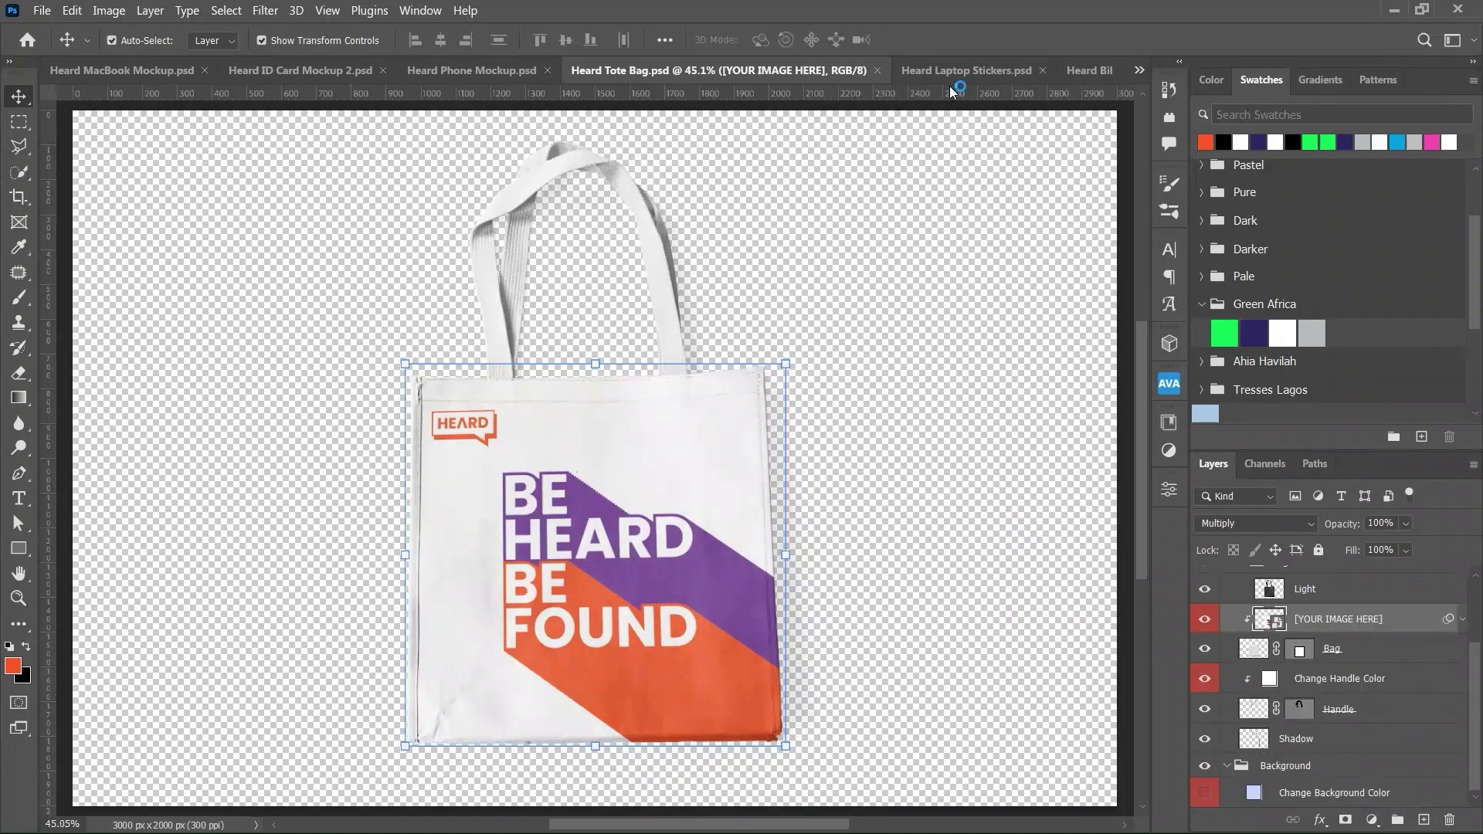
Step: Open Heard Laptop Stickers.psd and shift the sticker design into place on the laptop
{"action": "left_click", "coordinate": [955, 72]}
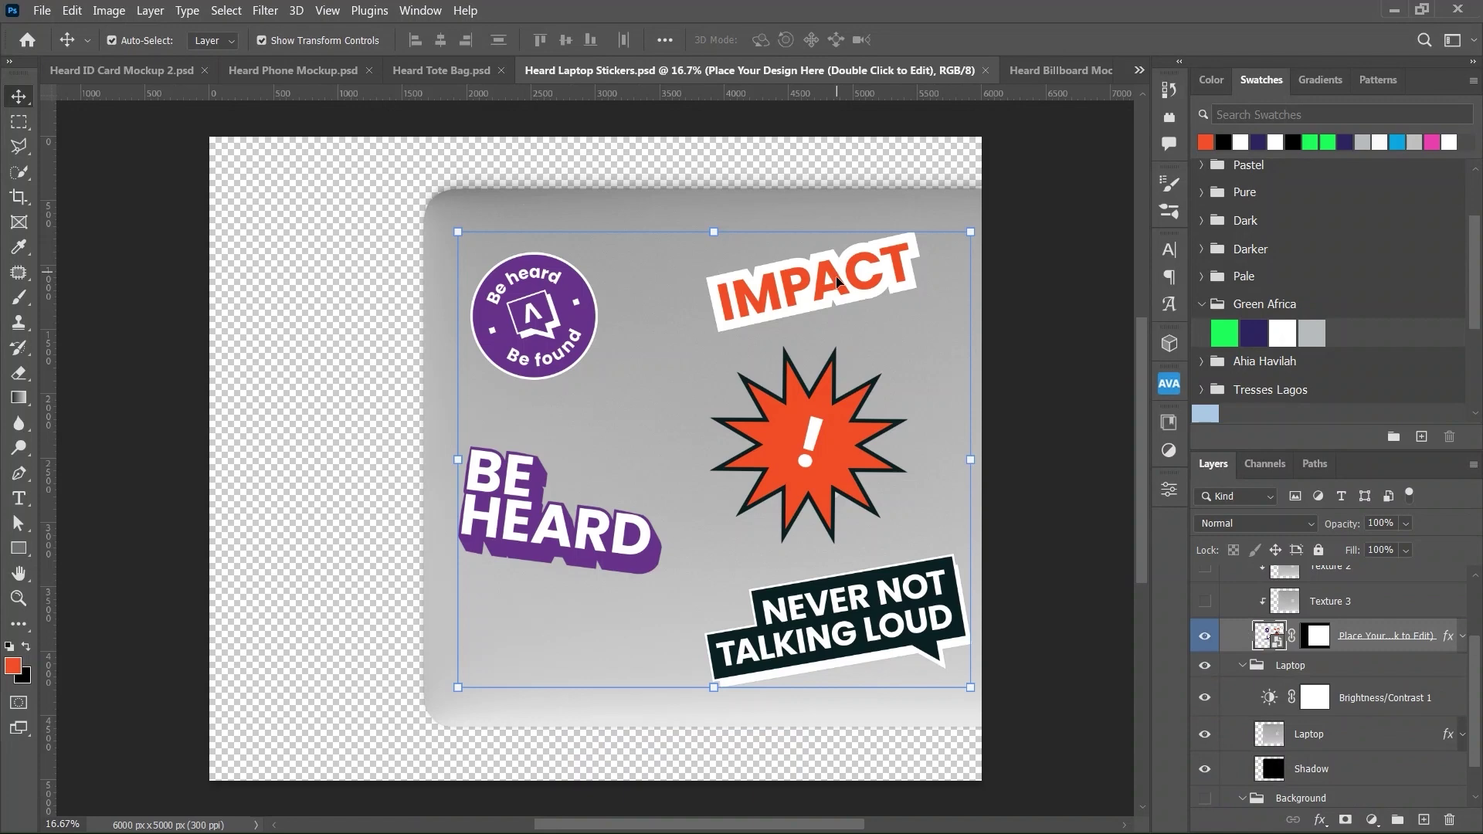
{"action": "left_click_drag", "start_coordinate": [820, 286], "coordinate": [791, 251]}
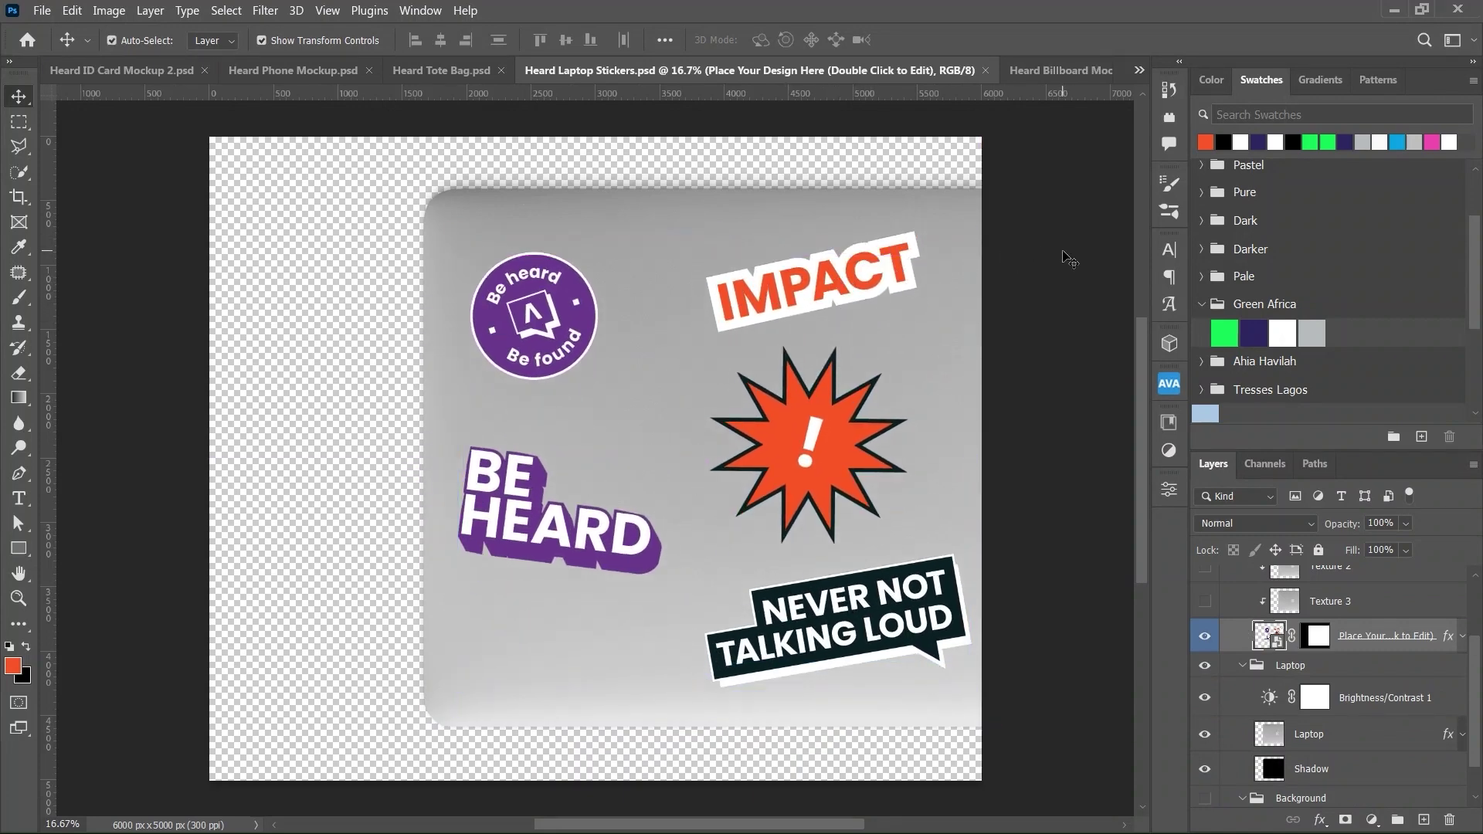
{"action": "key", "text": "alt+Tab"}
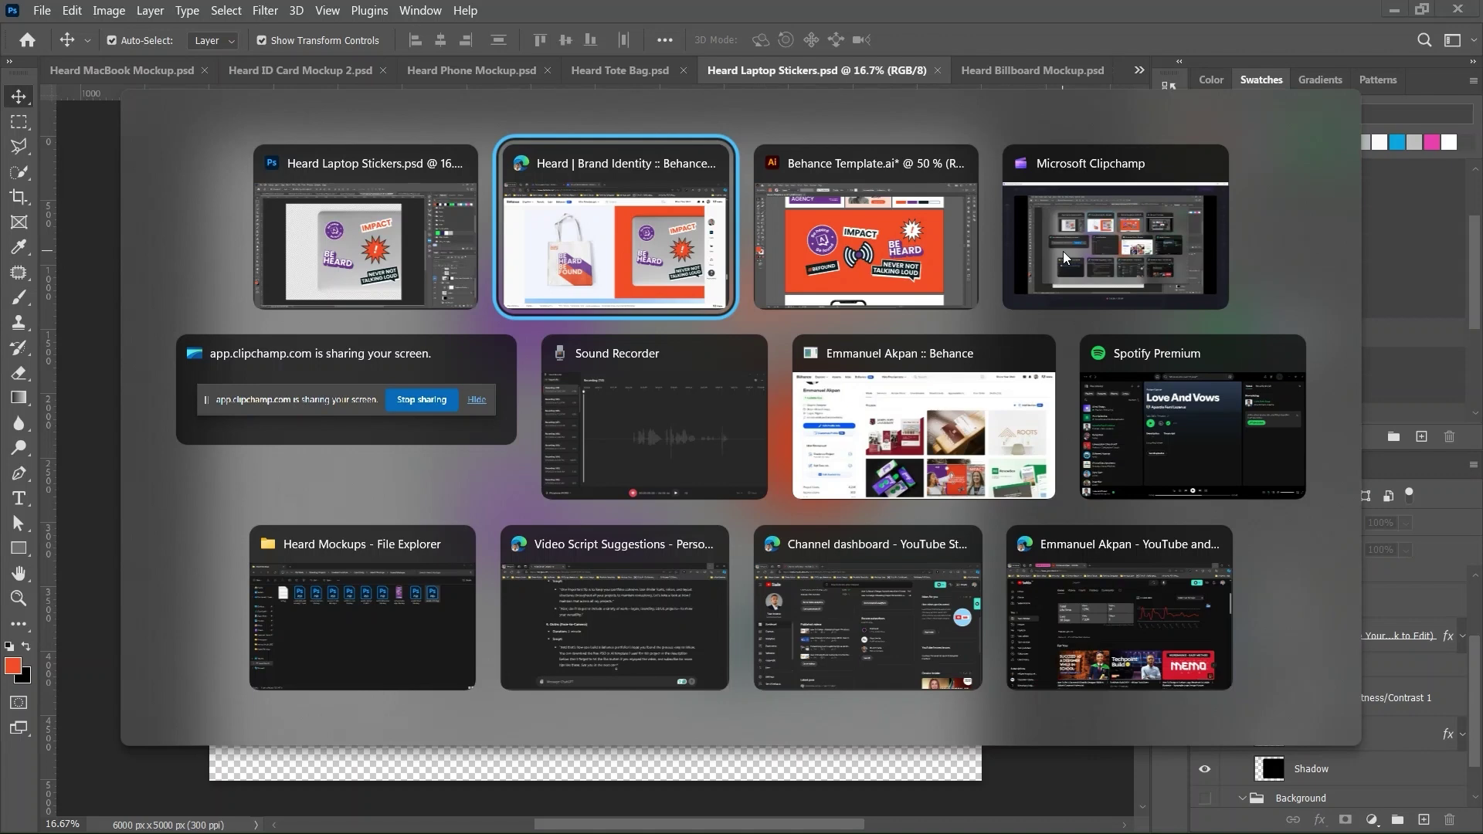
Step: Scroll the Behance project to the full billboard mockup and bring up the window switcher
{"action": "scroll", "coordinate": [1021, 347], "scroll_direction": "down", "scroll_amount": 5}
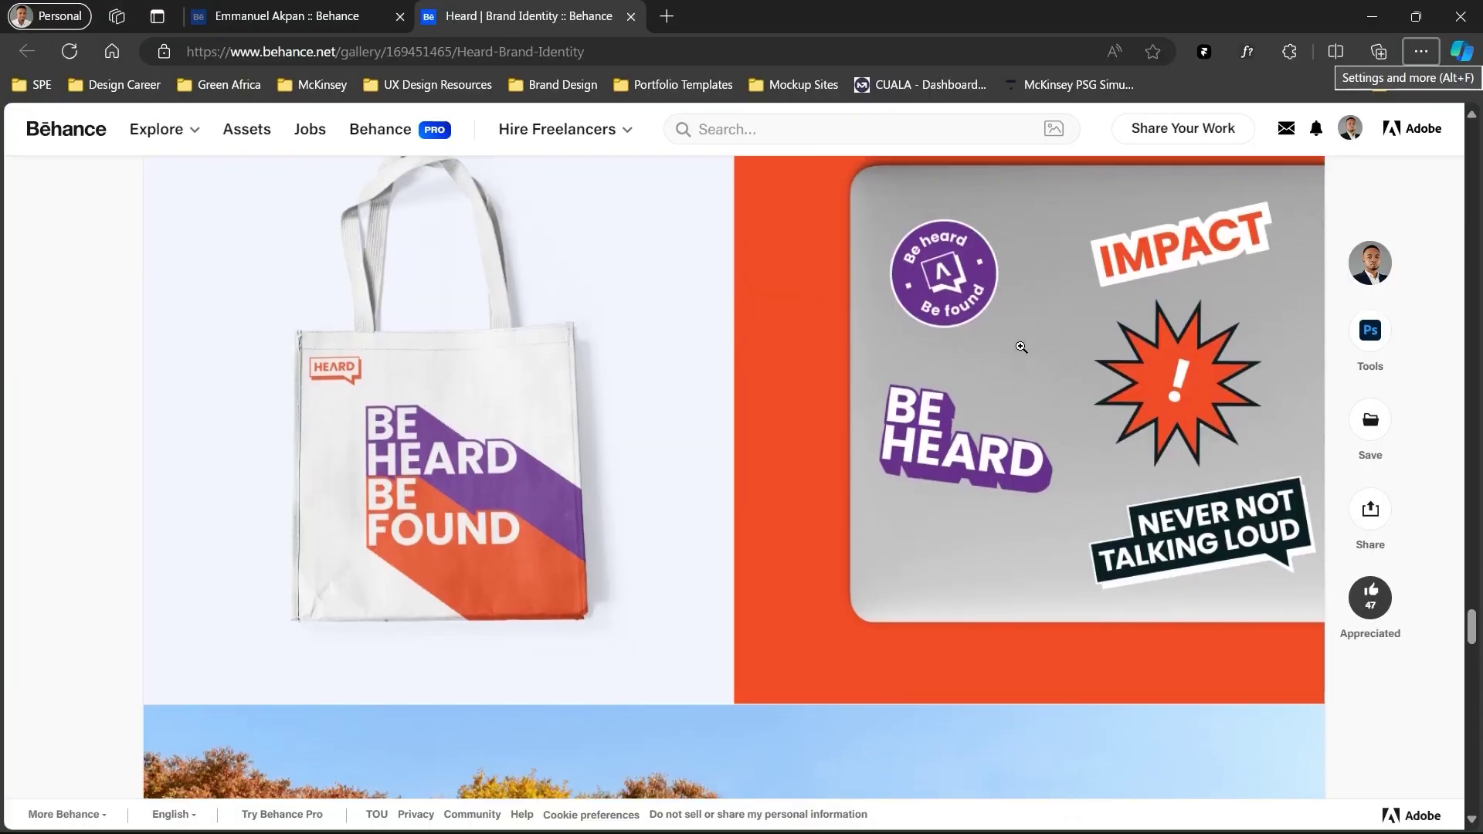
{"action": "scroll", "coordinate": [1021, 347], "scroll_direction": "down", "scroll_amount": 3}
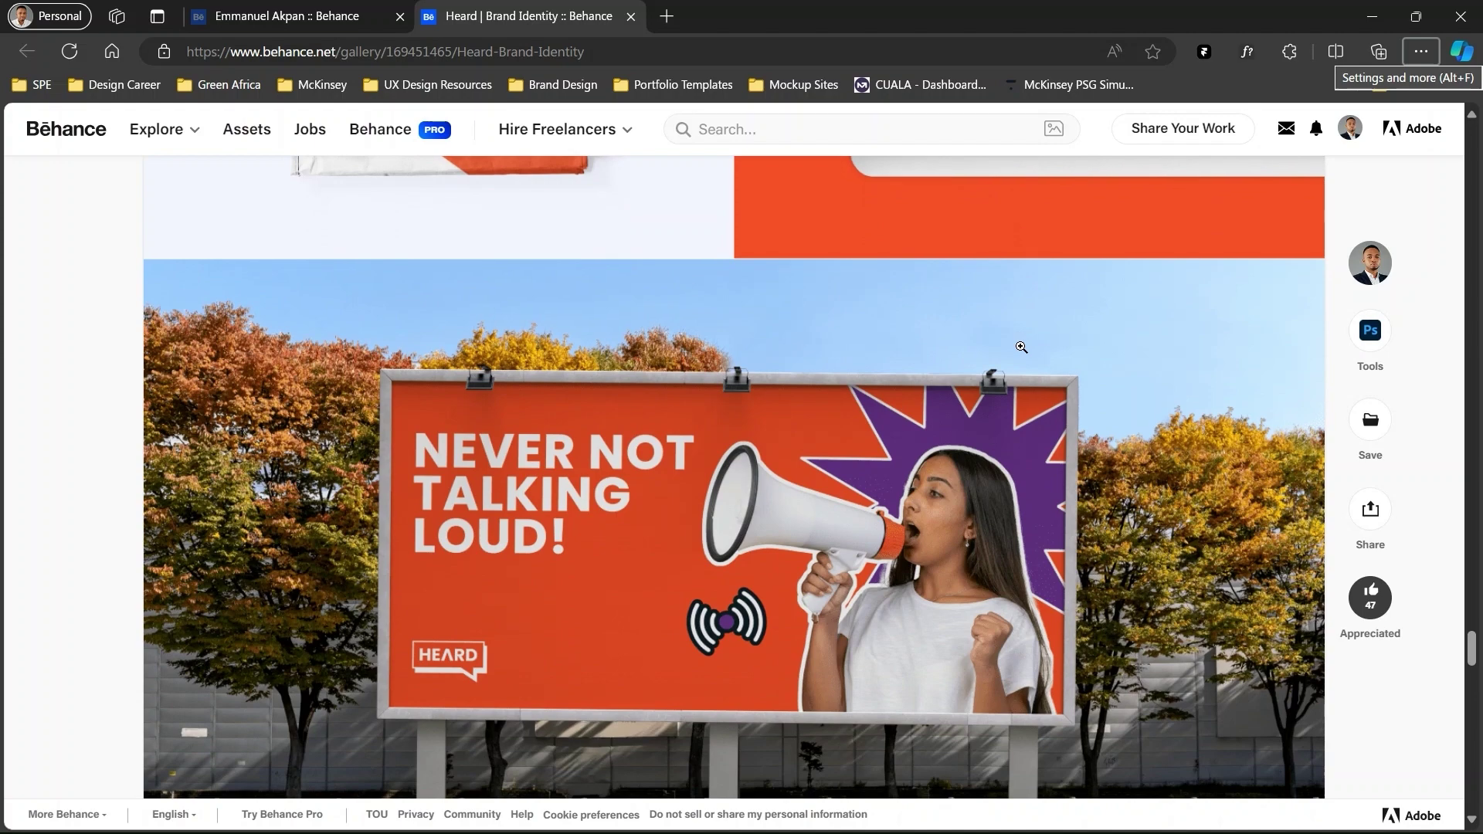
{"action": "scroll", "coordinate": [1021, 347], "scroll_direction": "up", "scroll_amount": 1}
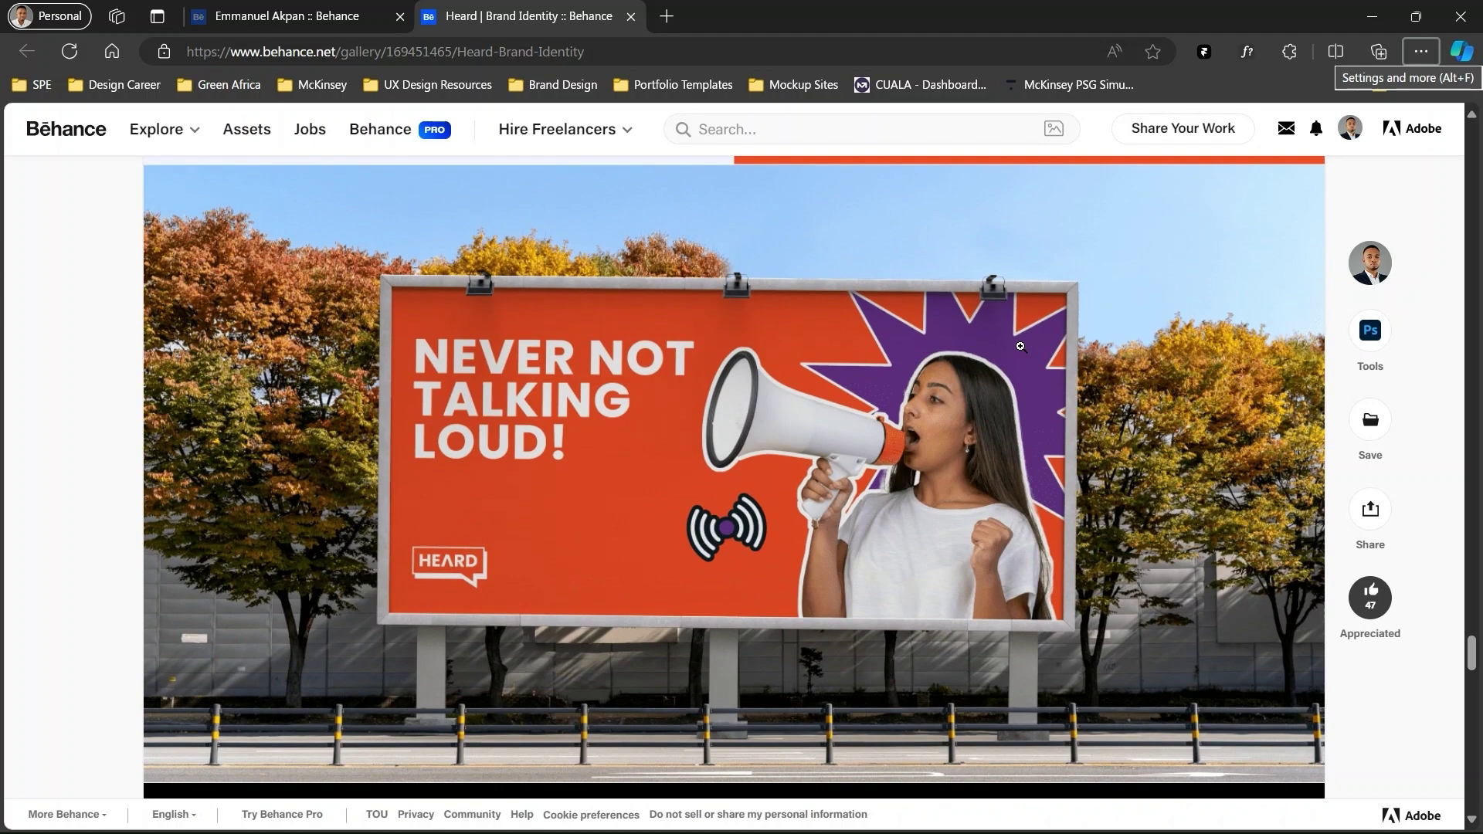
{"action": "mouse_move", "coordinate": [741, 365]}
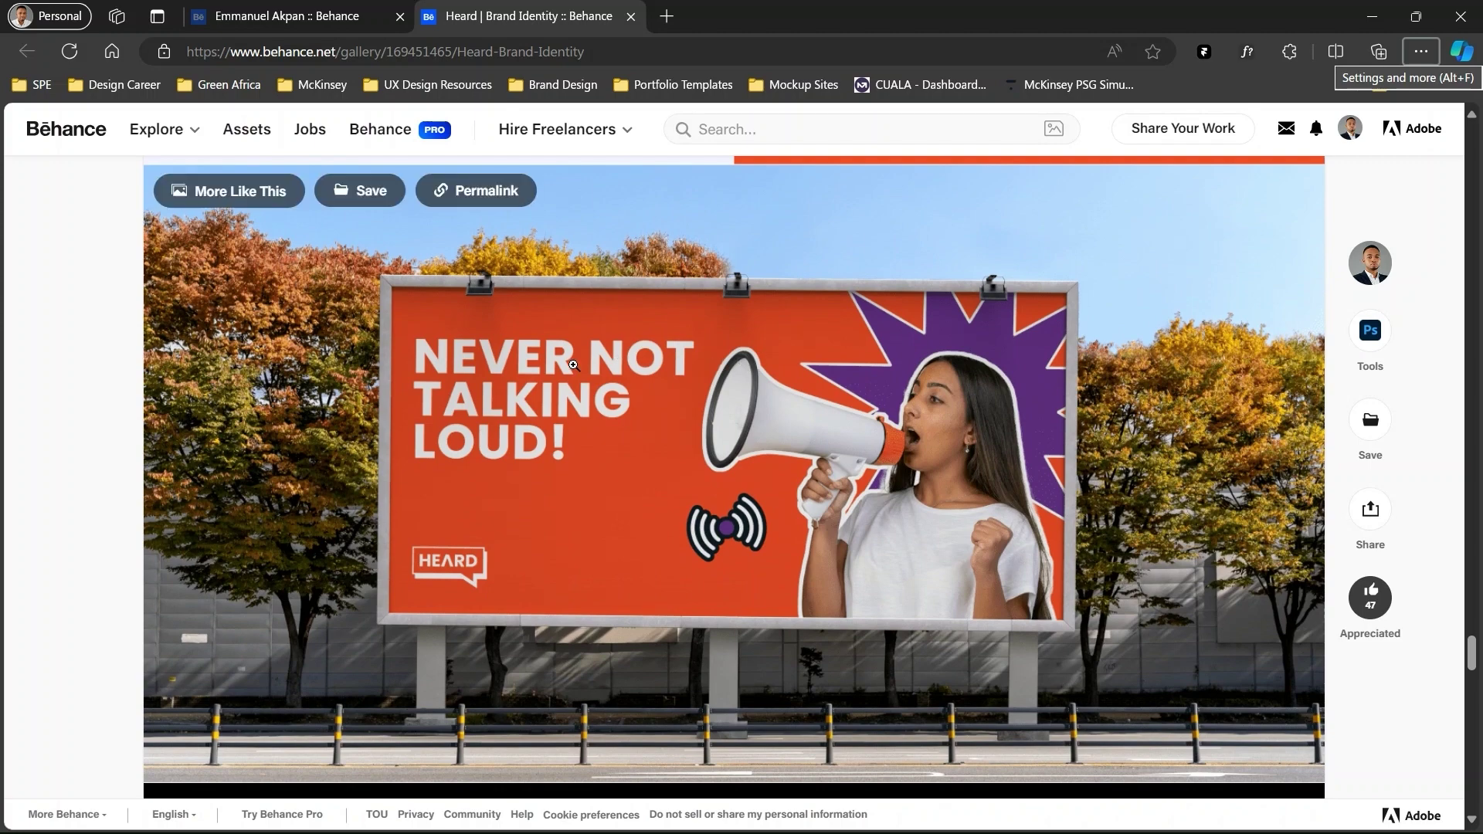
{"action": "key", "text": "alt+Tab"}
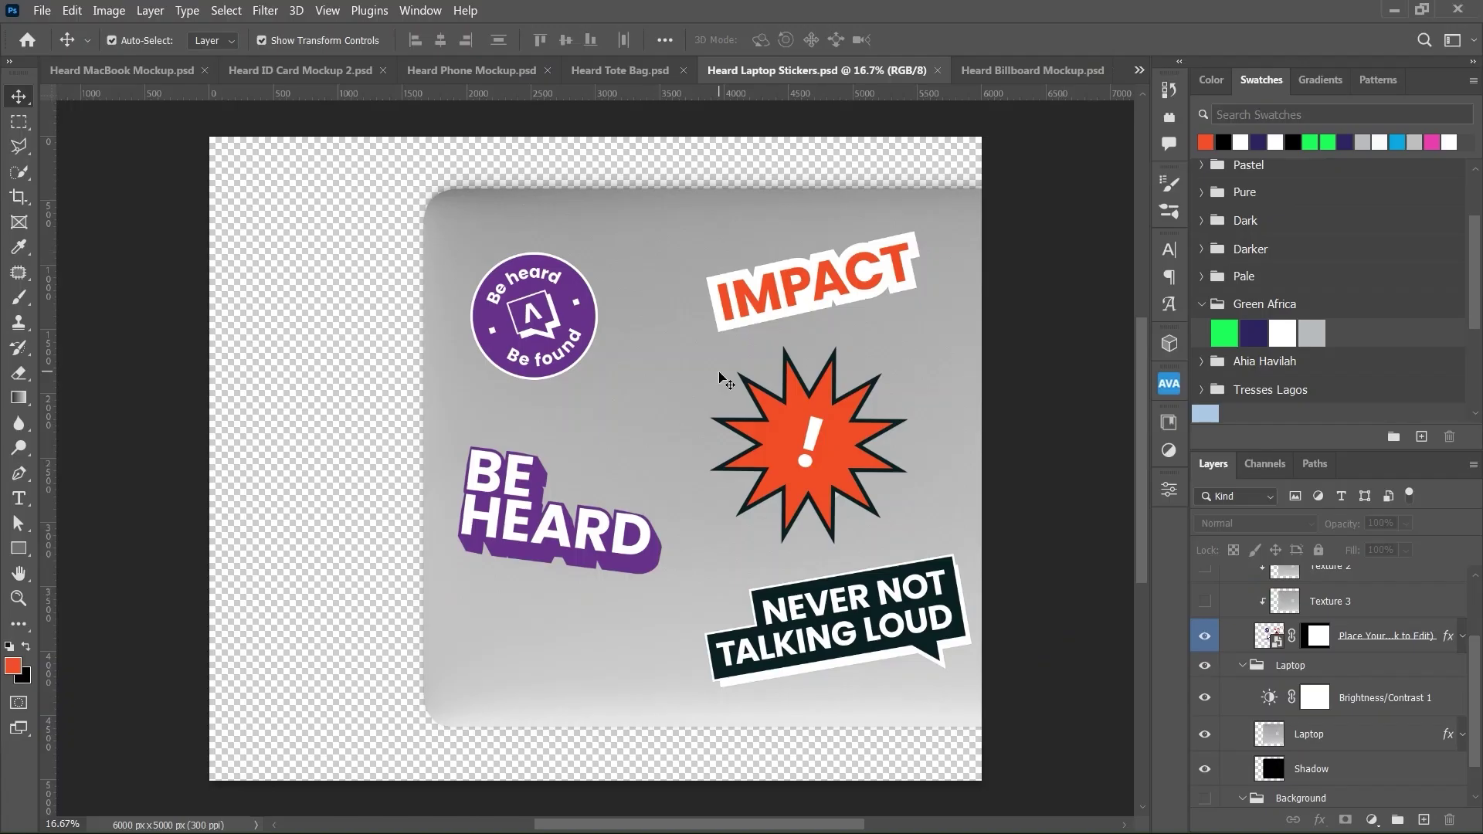
Step: Open the Billboard smart object's embedded design from the Heard Billboard Mockup document
{"action": "left_click", "coordinate": [1058, 71]}
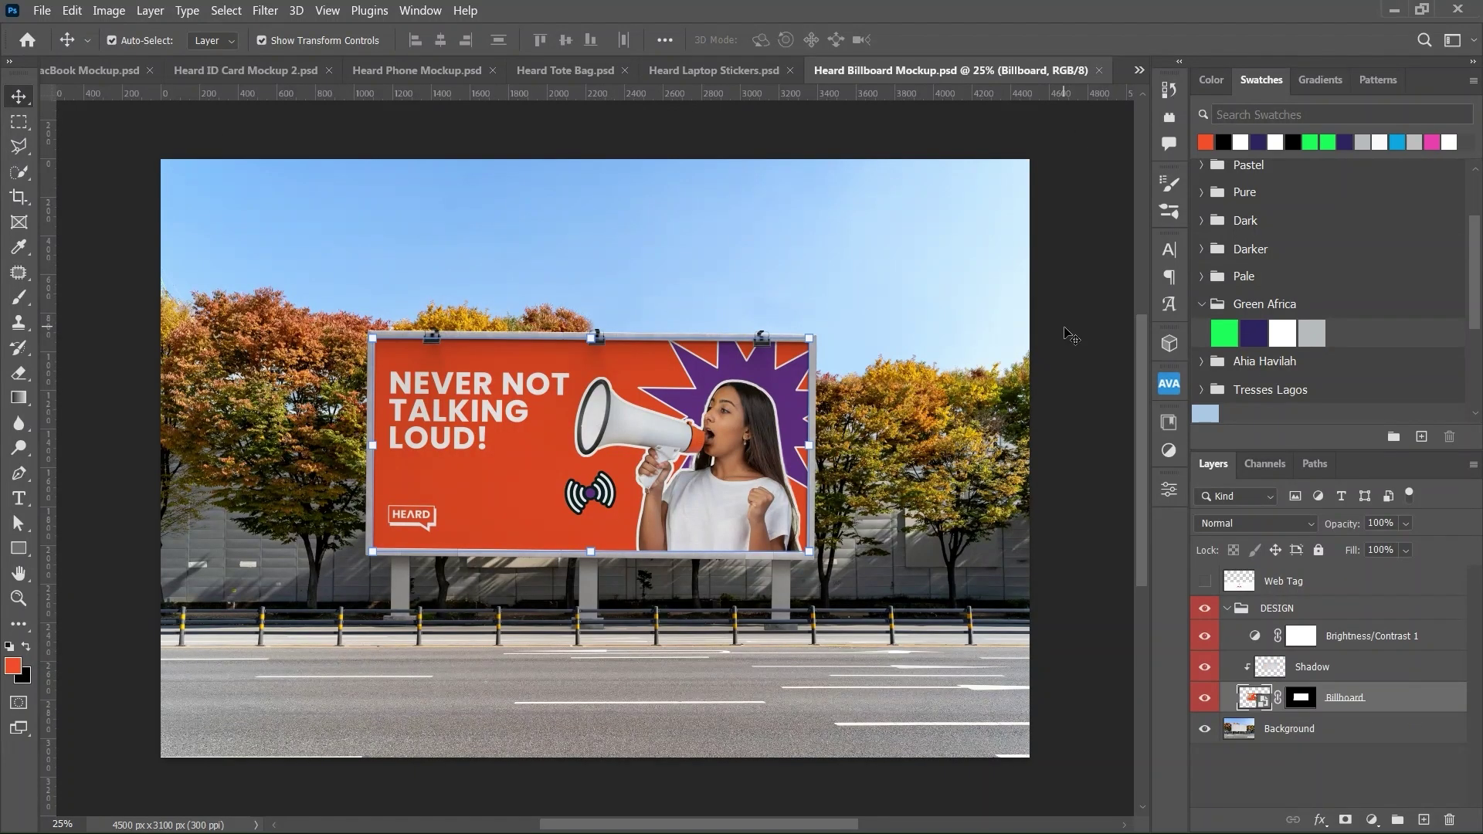
{"action": "left_click", "coordinate": [1103, 332]}
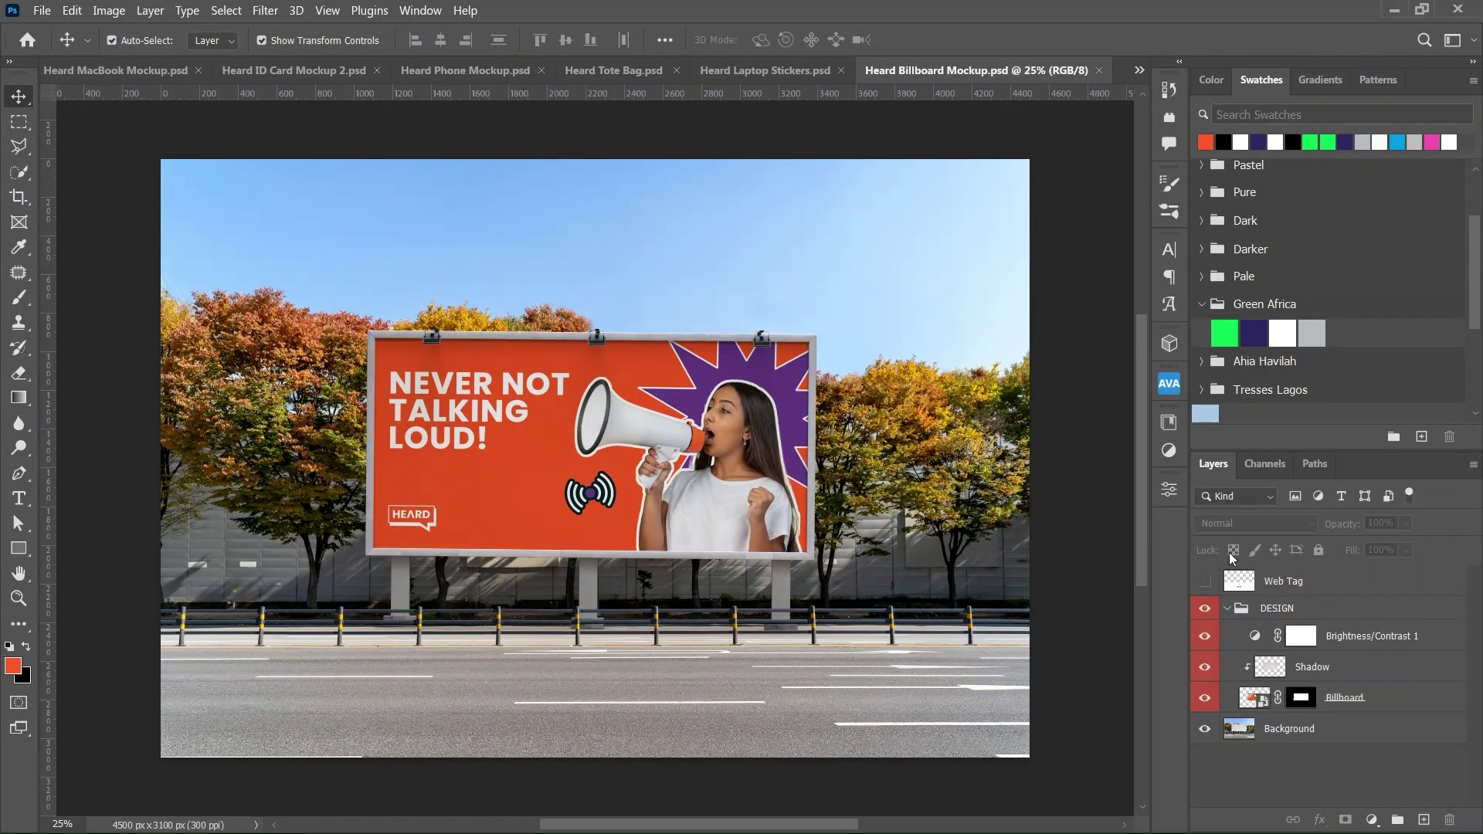
{"action": "double_click", "coordinate": [1255, 697]}
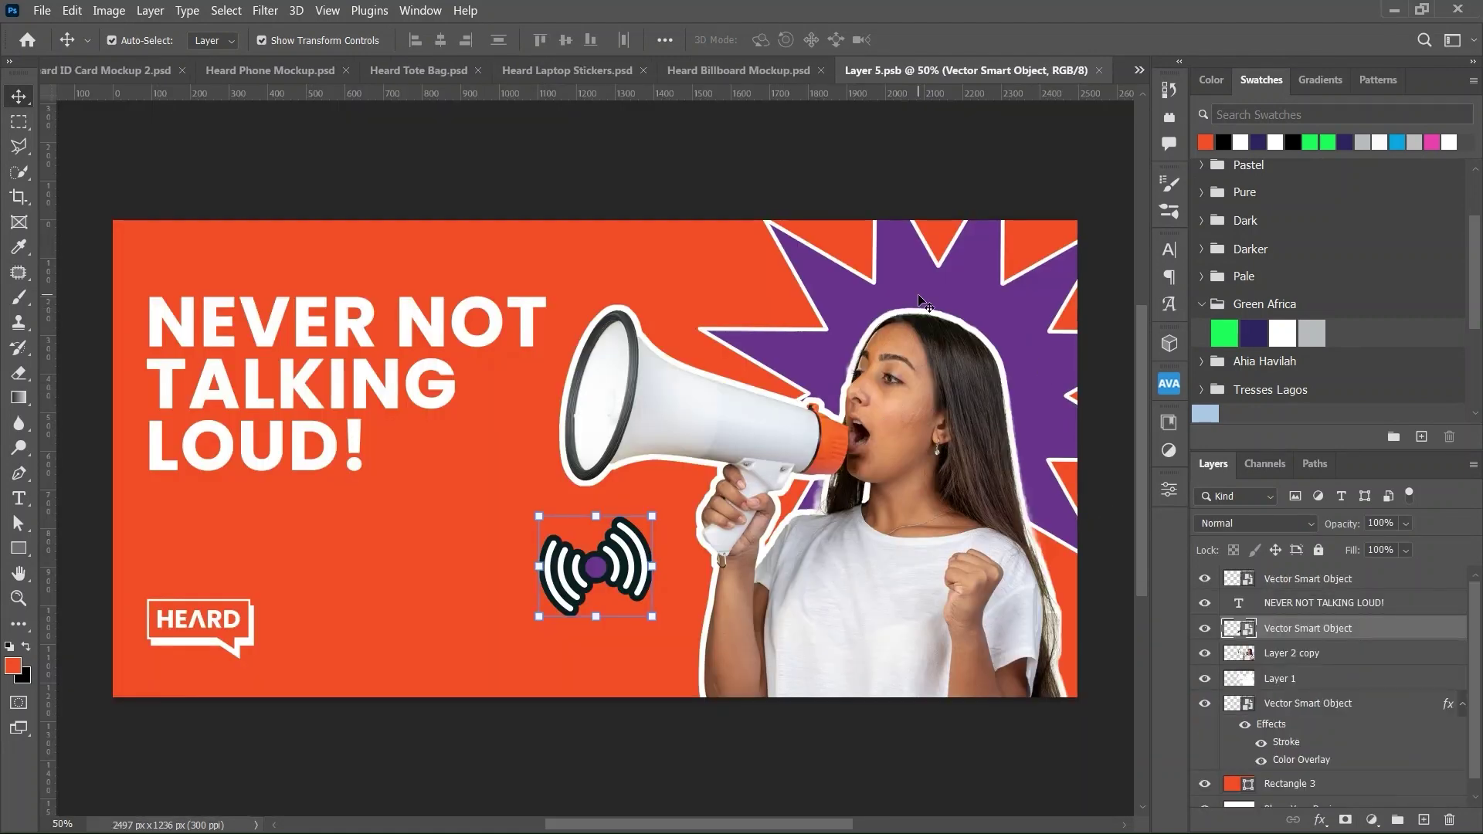
Step: Toggle the Layer 2 copy white outline off and on, then close and save the embedded design
{"action": "mouse_move", "coordinate": [921, 301]}
{"action": "left_mouse_down"}
{"action": "mouse_move", "coordinate": [851, 304]}
{"action": "mouse_move", "coordinate": [921, 301]}
{"action": "left_mouse_up"}
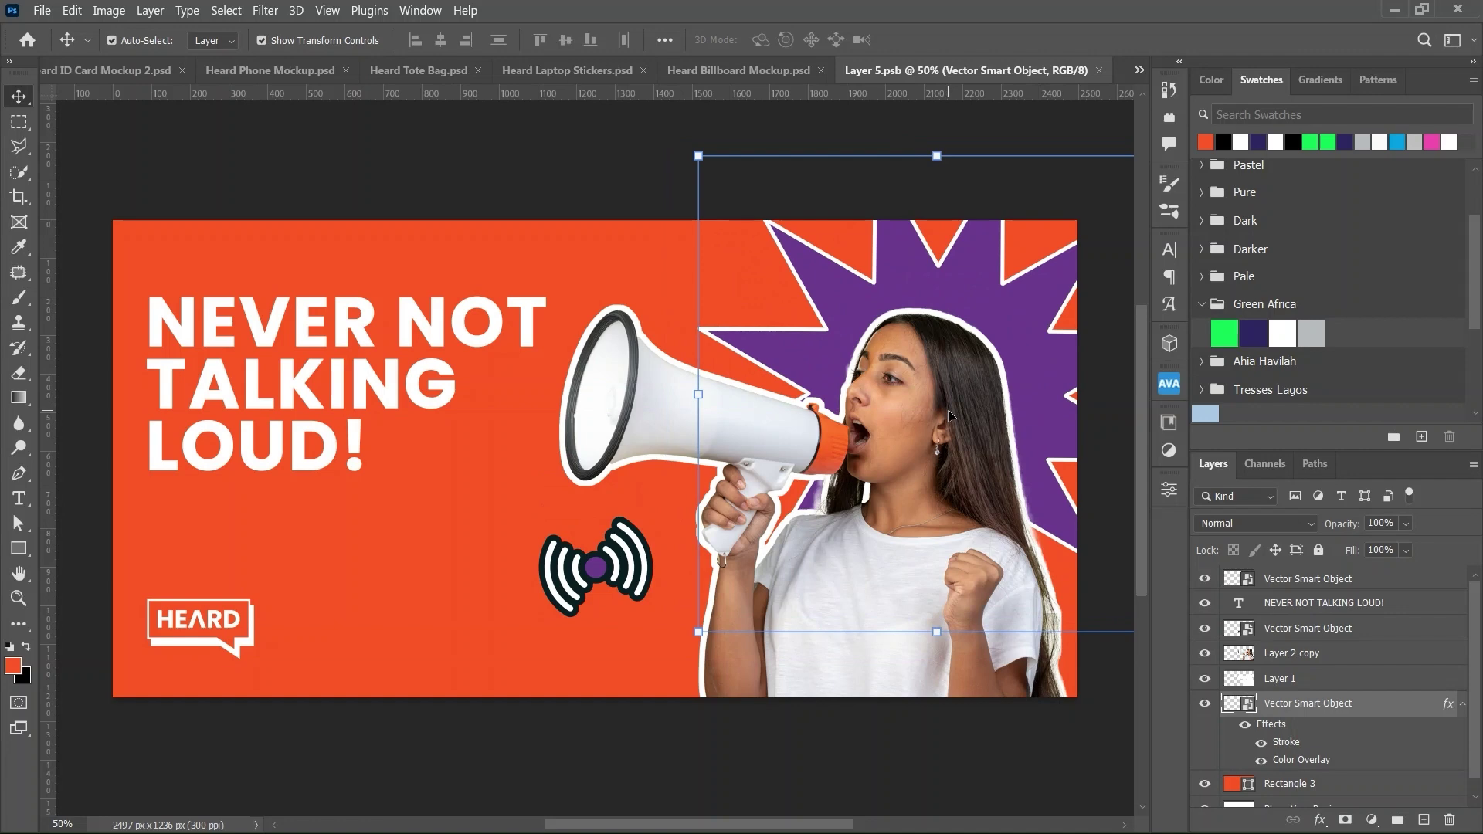
{"action": "left_click", "coordinate": [1238, 656]}
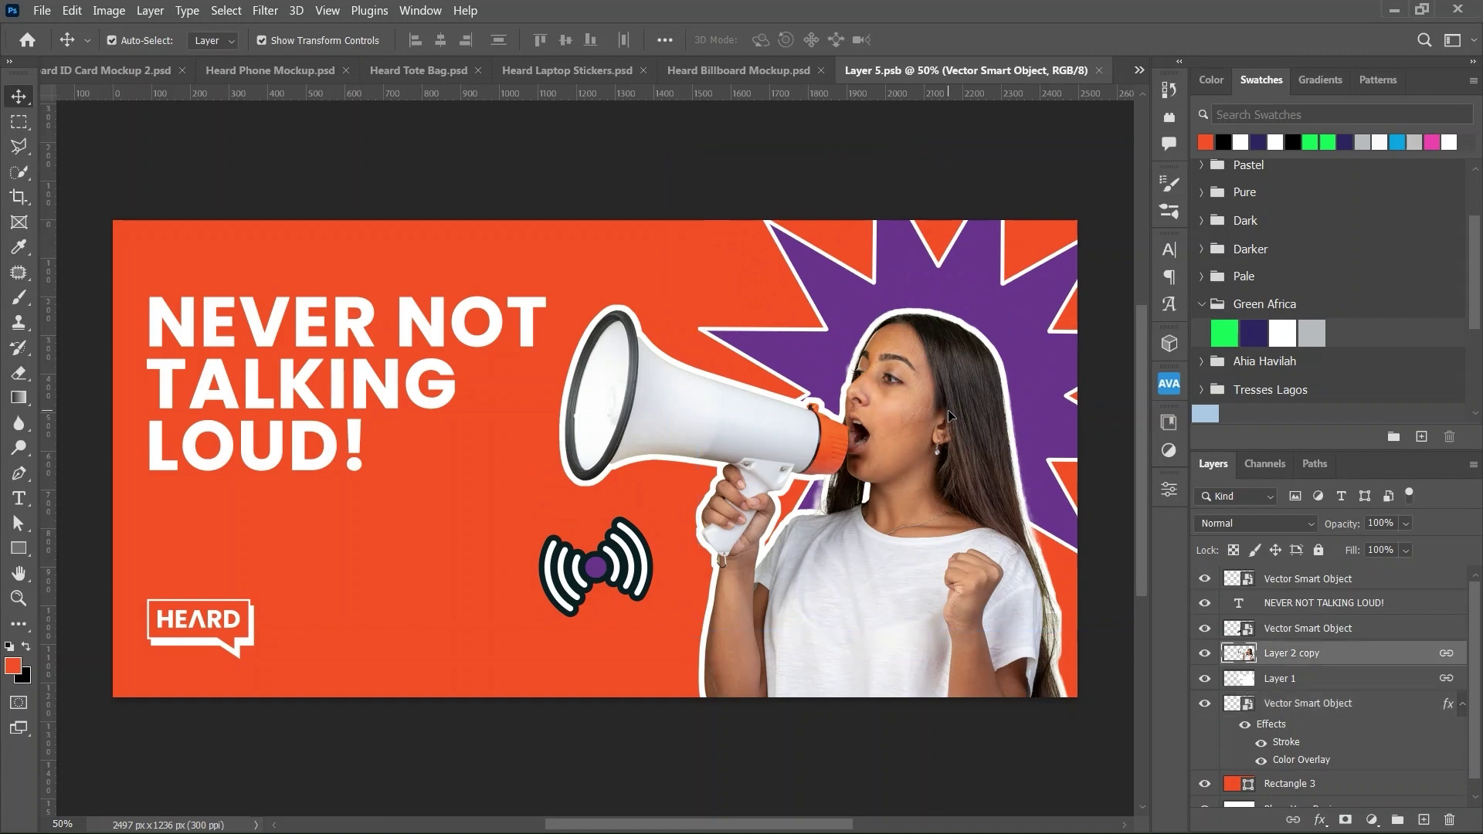
{"action": "left_click", "coordinate": [1205, 679]}
{"action": "left_click", "coordinate": [1205, 679]}
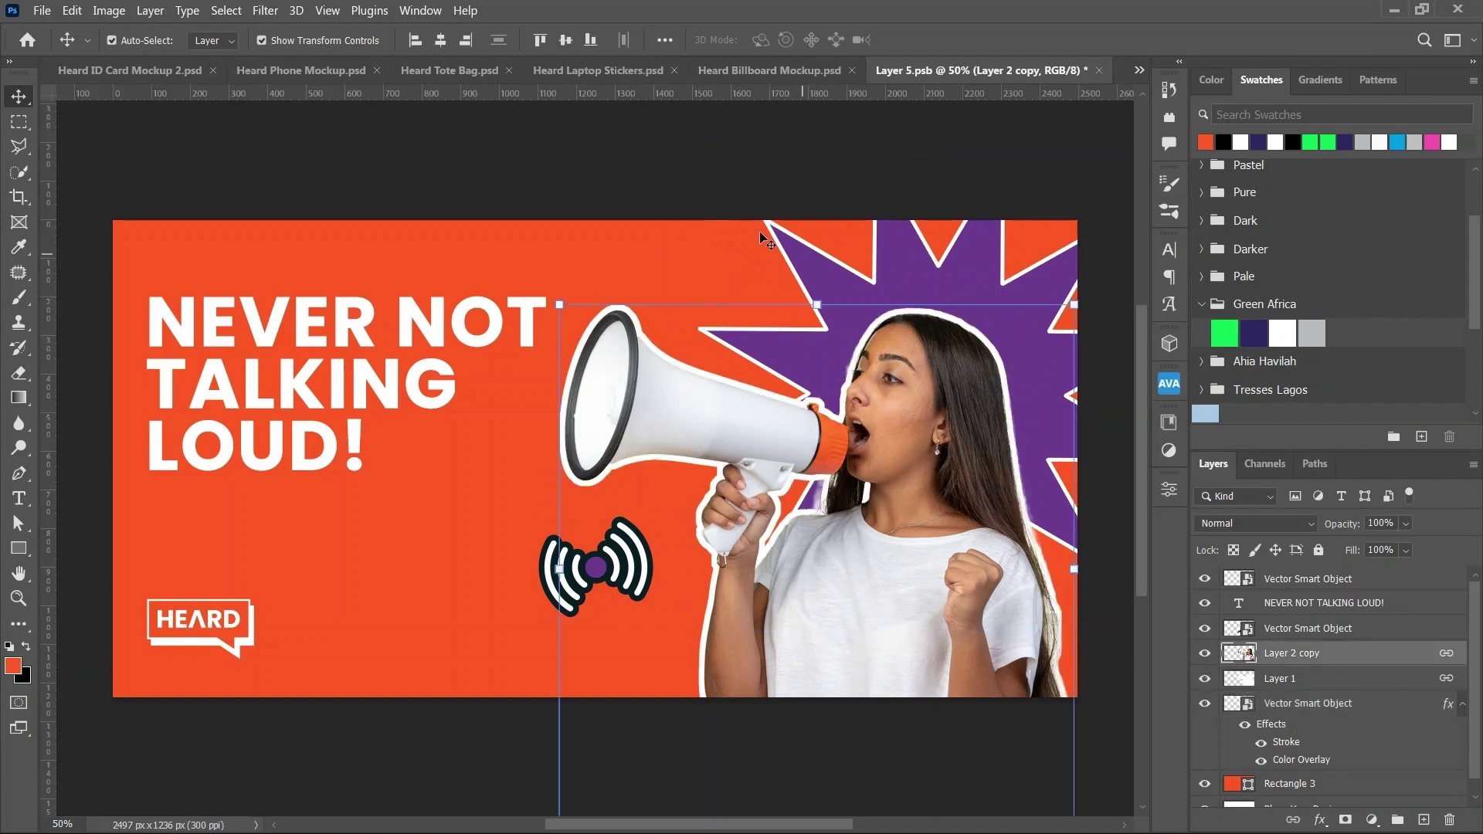
{"action": "left_click", "coordinate": [584, 143]}
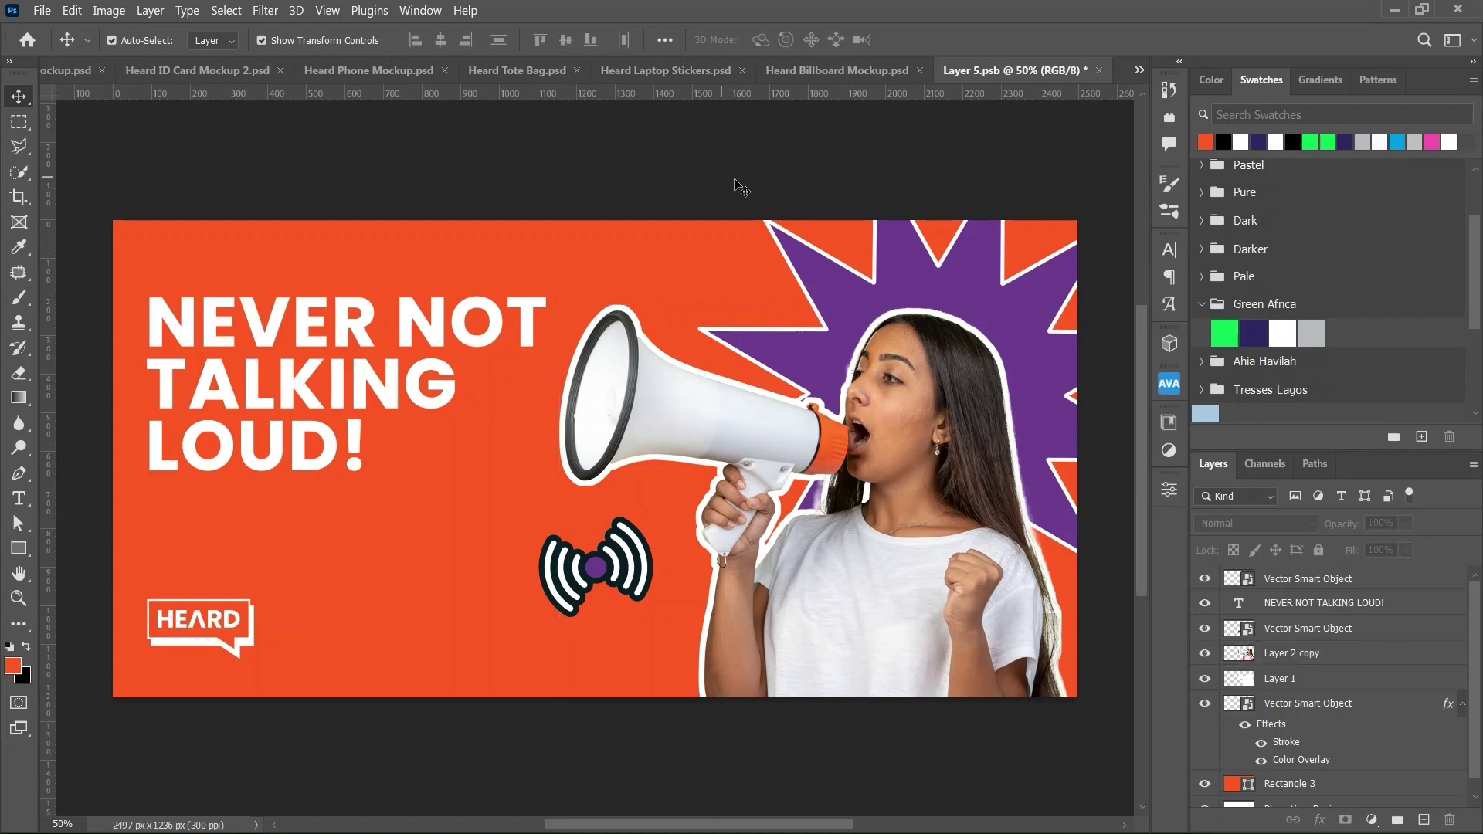
{"action": "key", "text": "ctrl+w"}
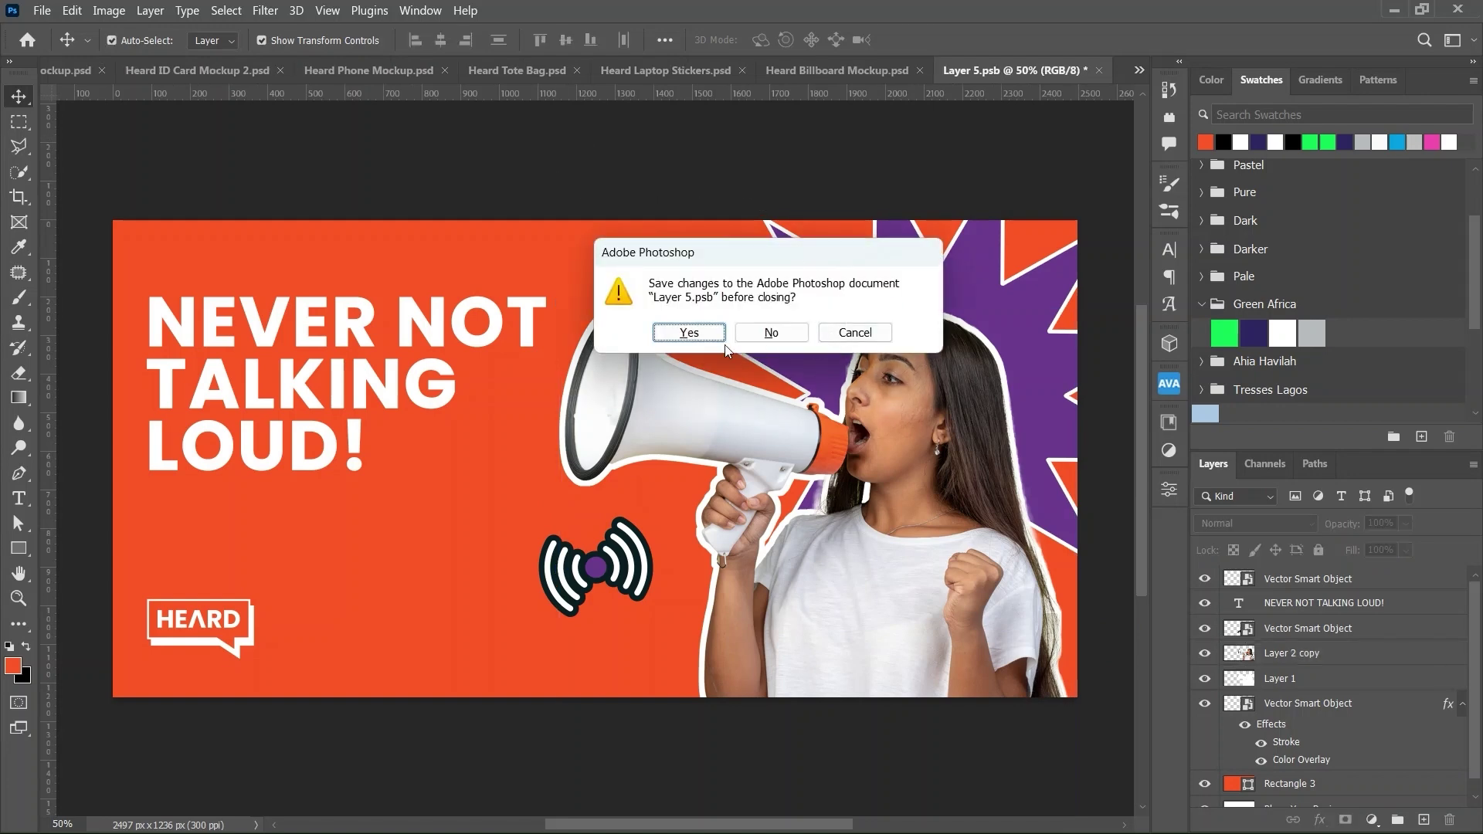
{"action": "left_click", "coordinate": [707, 332]}
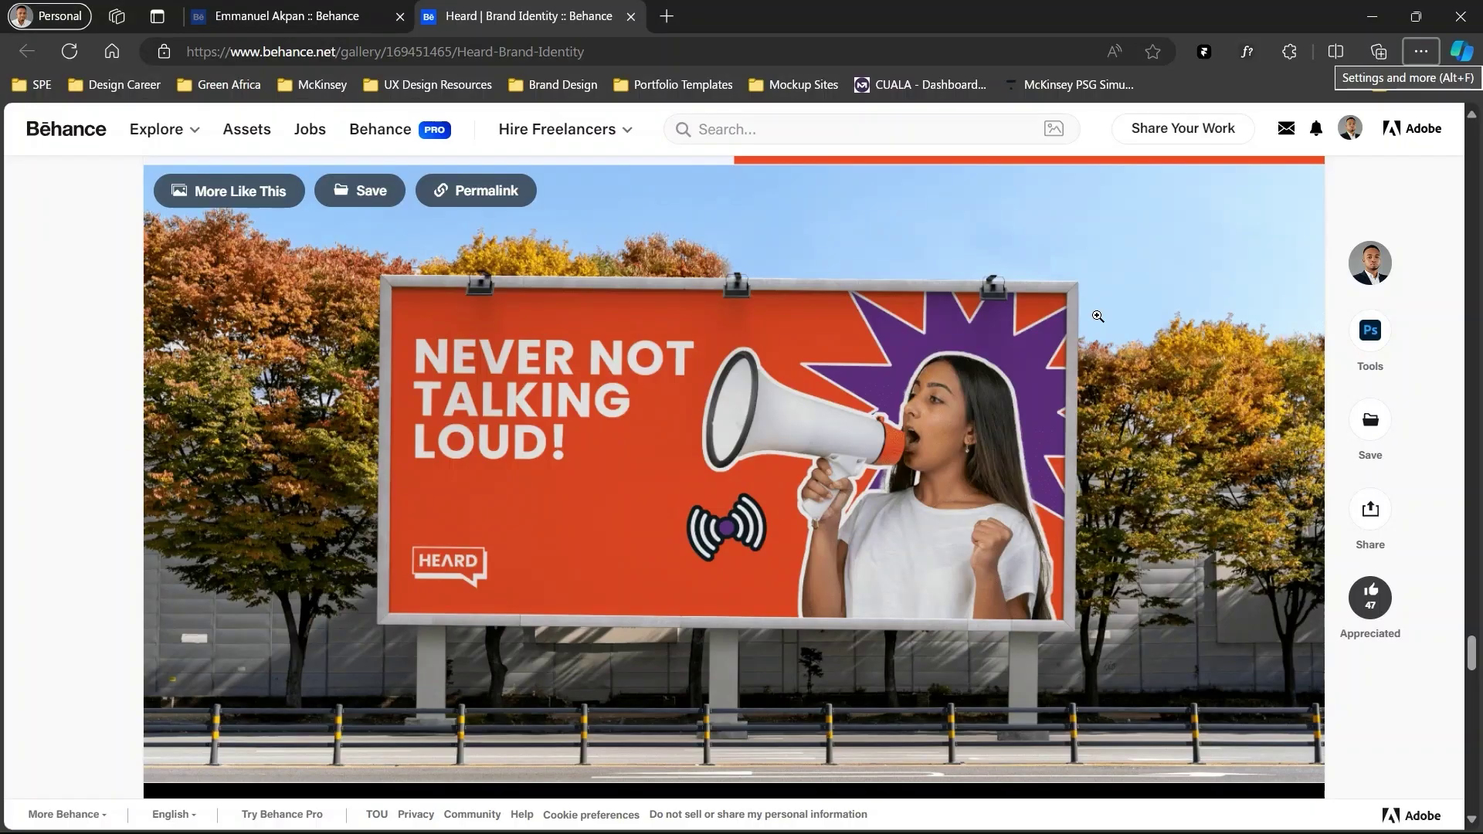
Step: Scroll the Behance page to the Heard project title and stats
{"action": "scroll", "coordinate": [1098, 316], "scroll_direction": "down", "scroll_amount": 3}
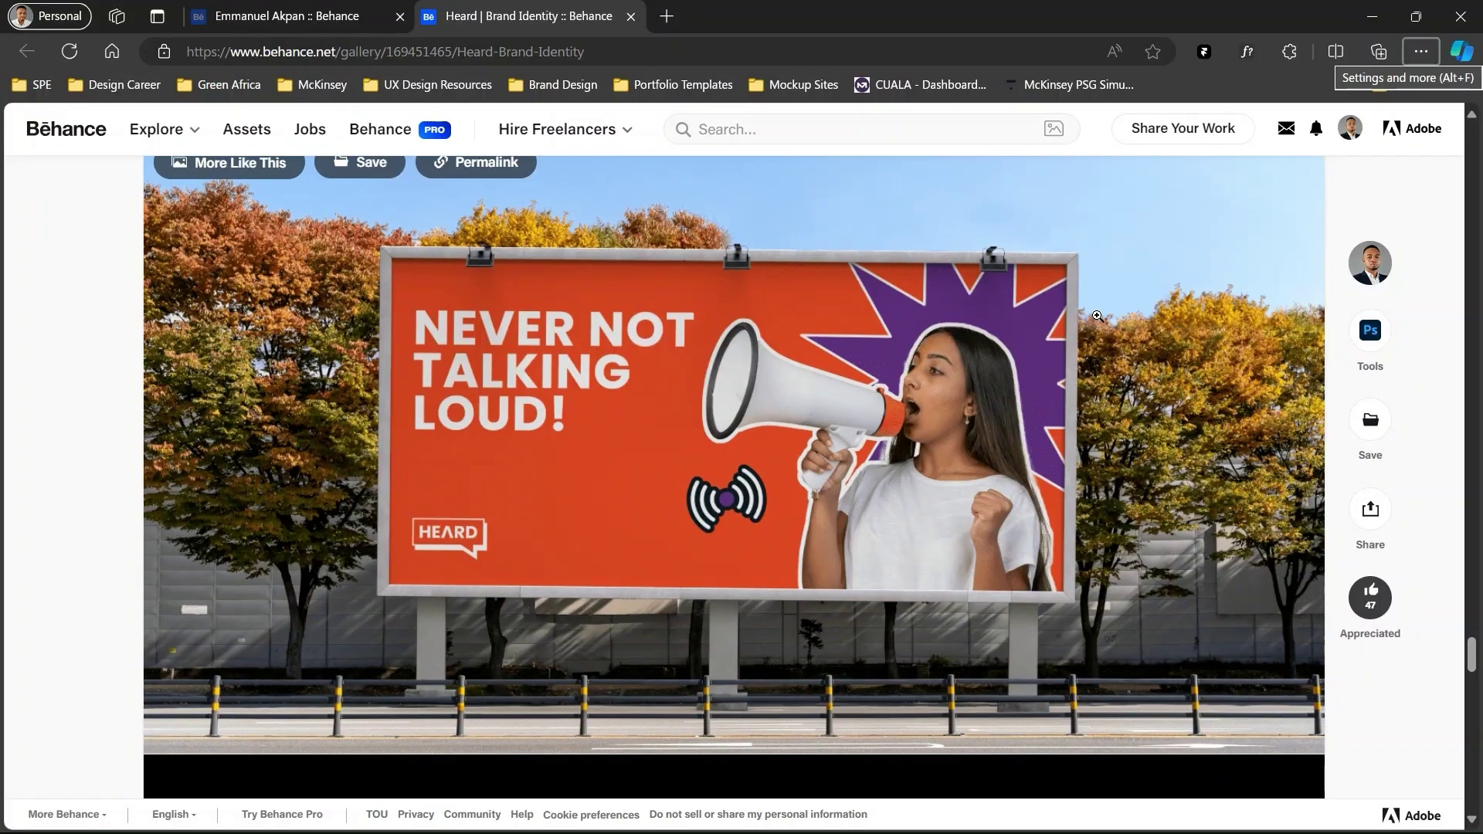
{"action": "scroll", "coordinate": [1097, 315], "scroll_direction": "down", "scroll_amount": 1}
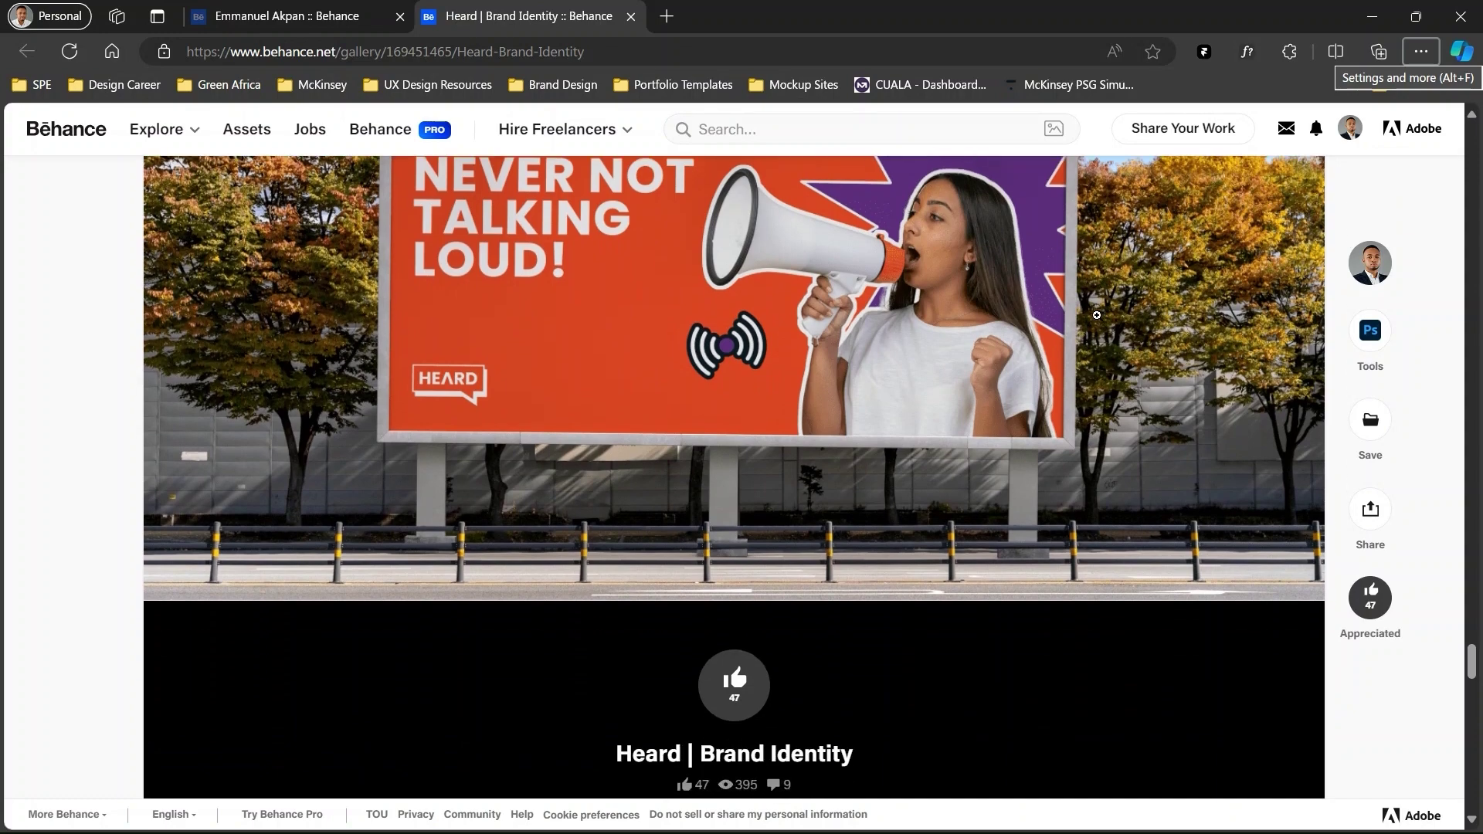
{"action": "scroll", "coordinate": [1097, 315], "scroll_direction": "up", "scroll_amount": 3}
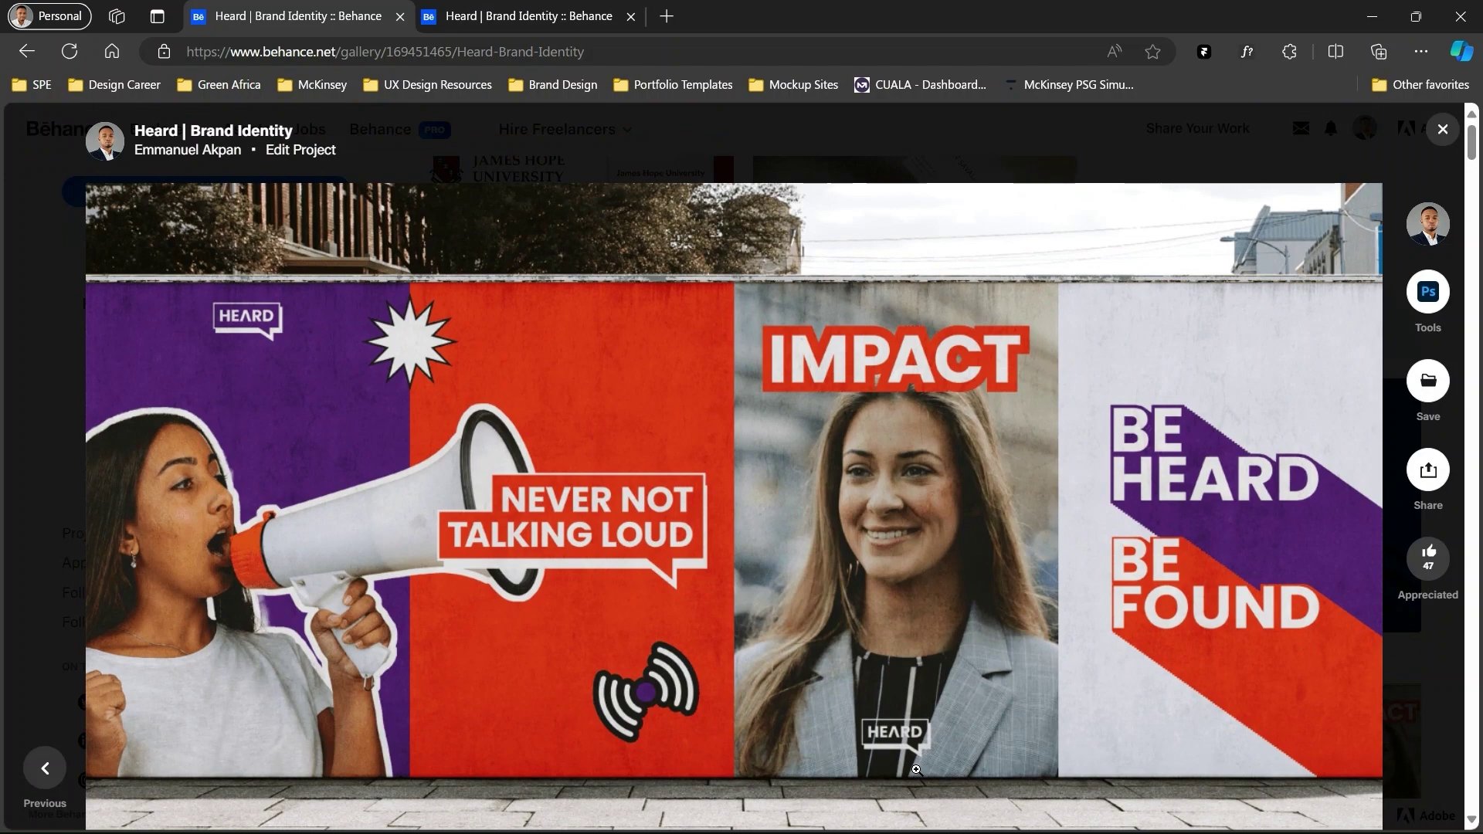
Step: Scroll the project viewer past the sketches, logo, palette and mockups to the stickers and tote bag
{"action": "scroll", "coordinate": [916, 770], "scroll_direction": "down", "scroll_amount": 5}
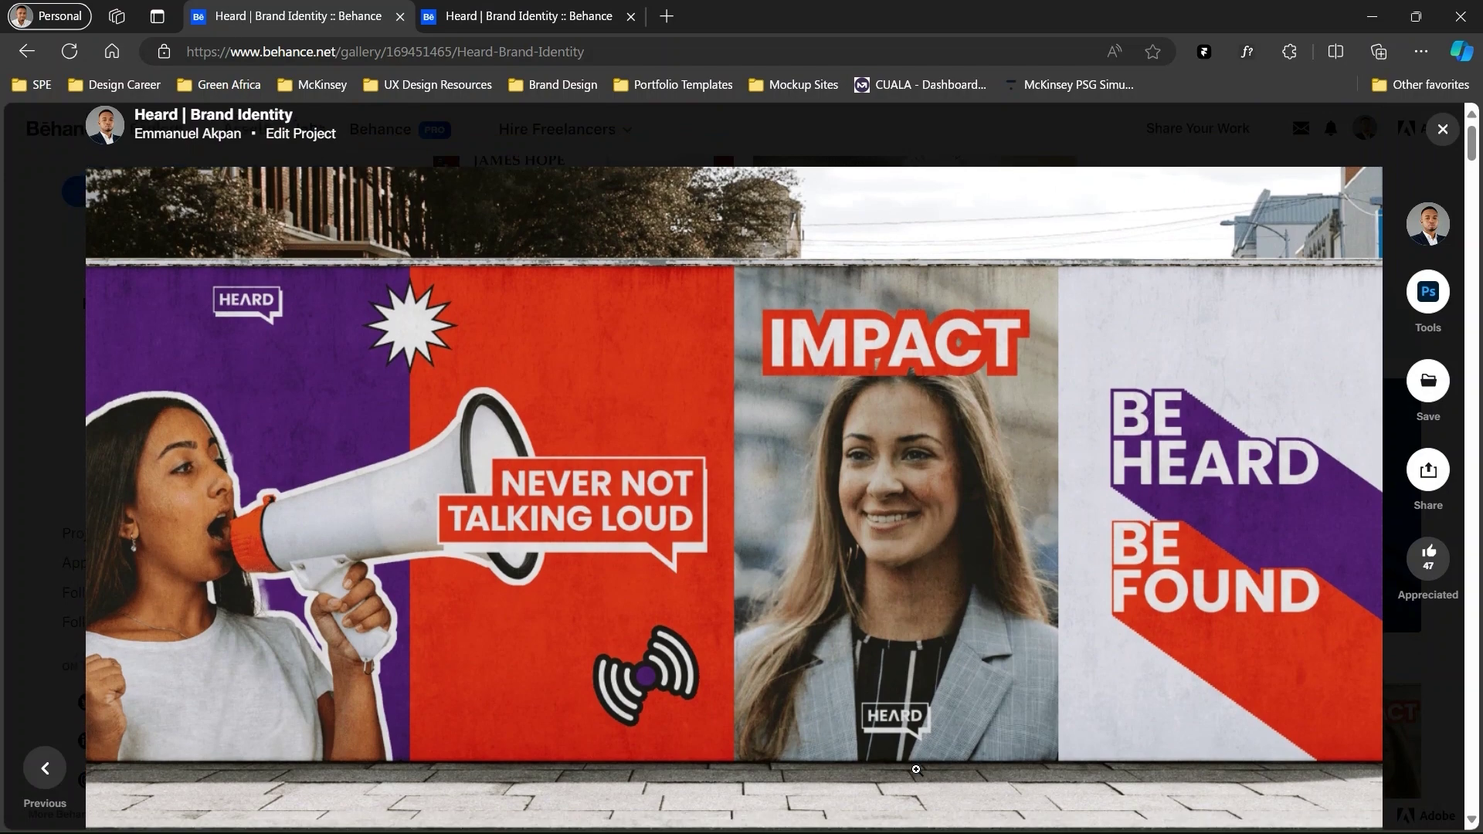
{"action": "scroll", "coordinate": [916, 770], "scroll_direction": "down", "scroll_amount": 15}
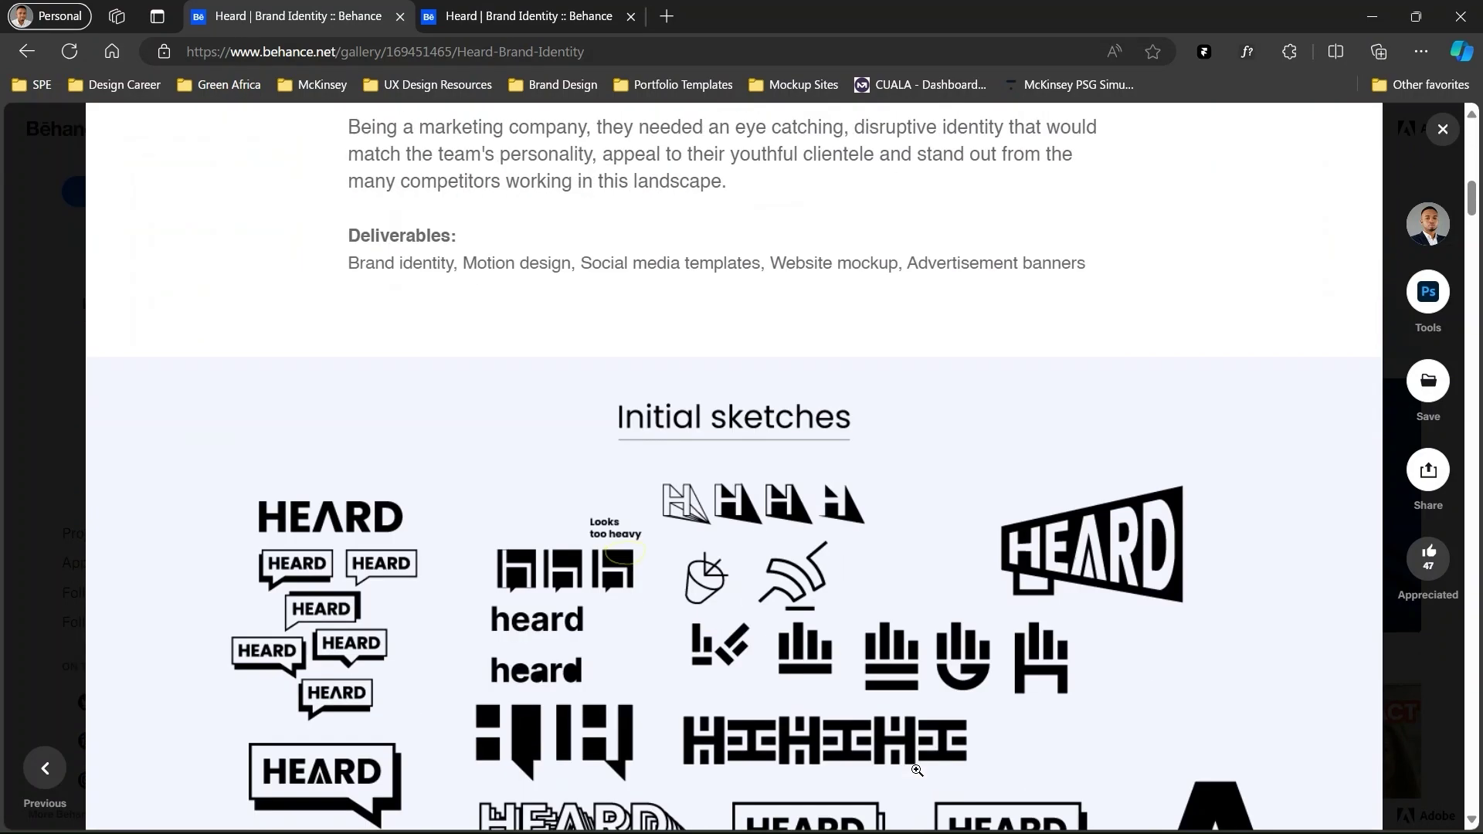
{"action": "scroll", "coordinate": [916, 770], "scroll_direction": "down", "scroll_amount": 8}
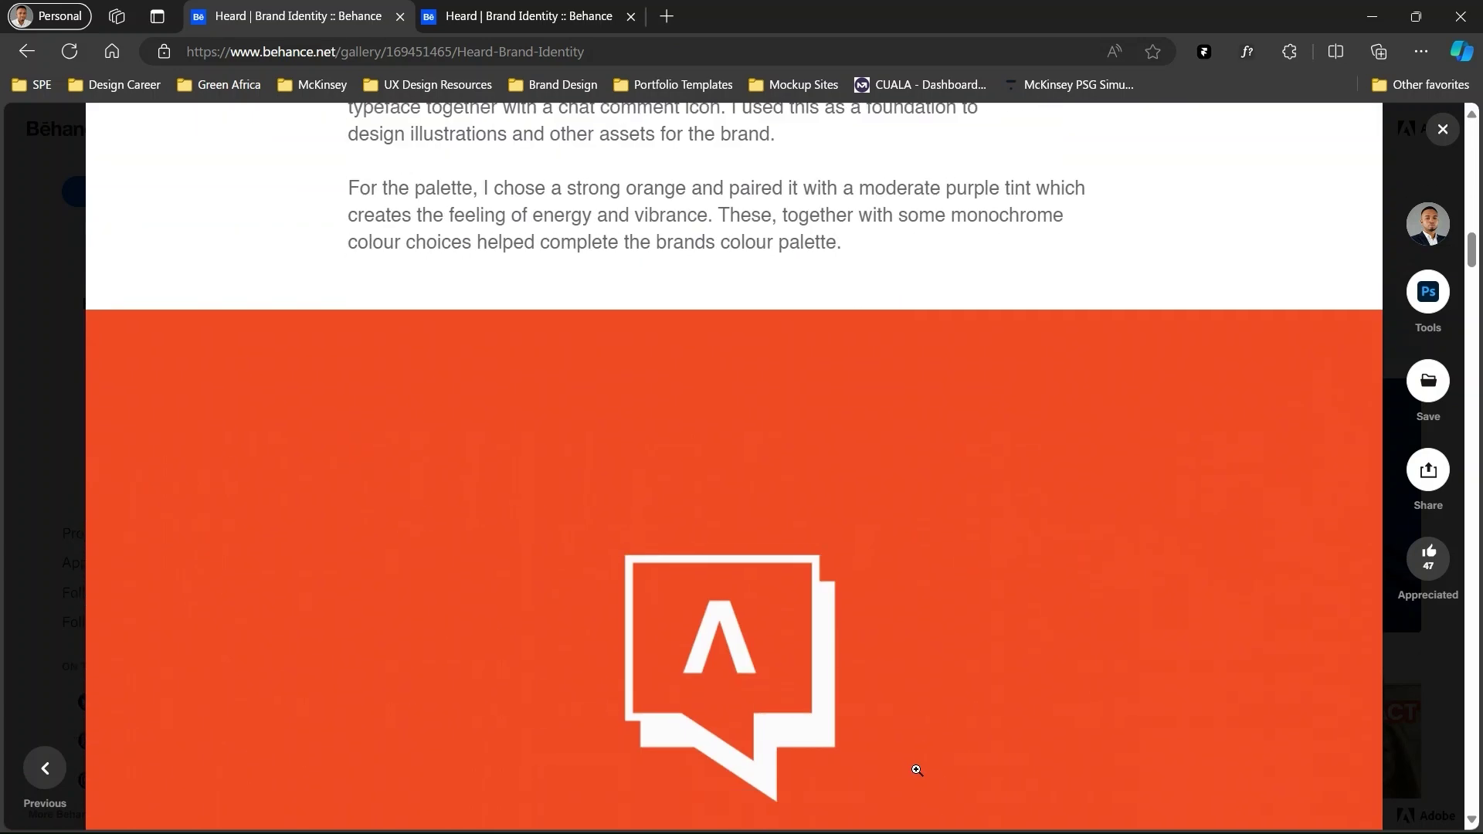
{"action": "scroll", "coordinate": [917, 769], "scroll_direction": "down", "scroll_amount": 7}
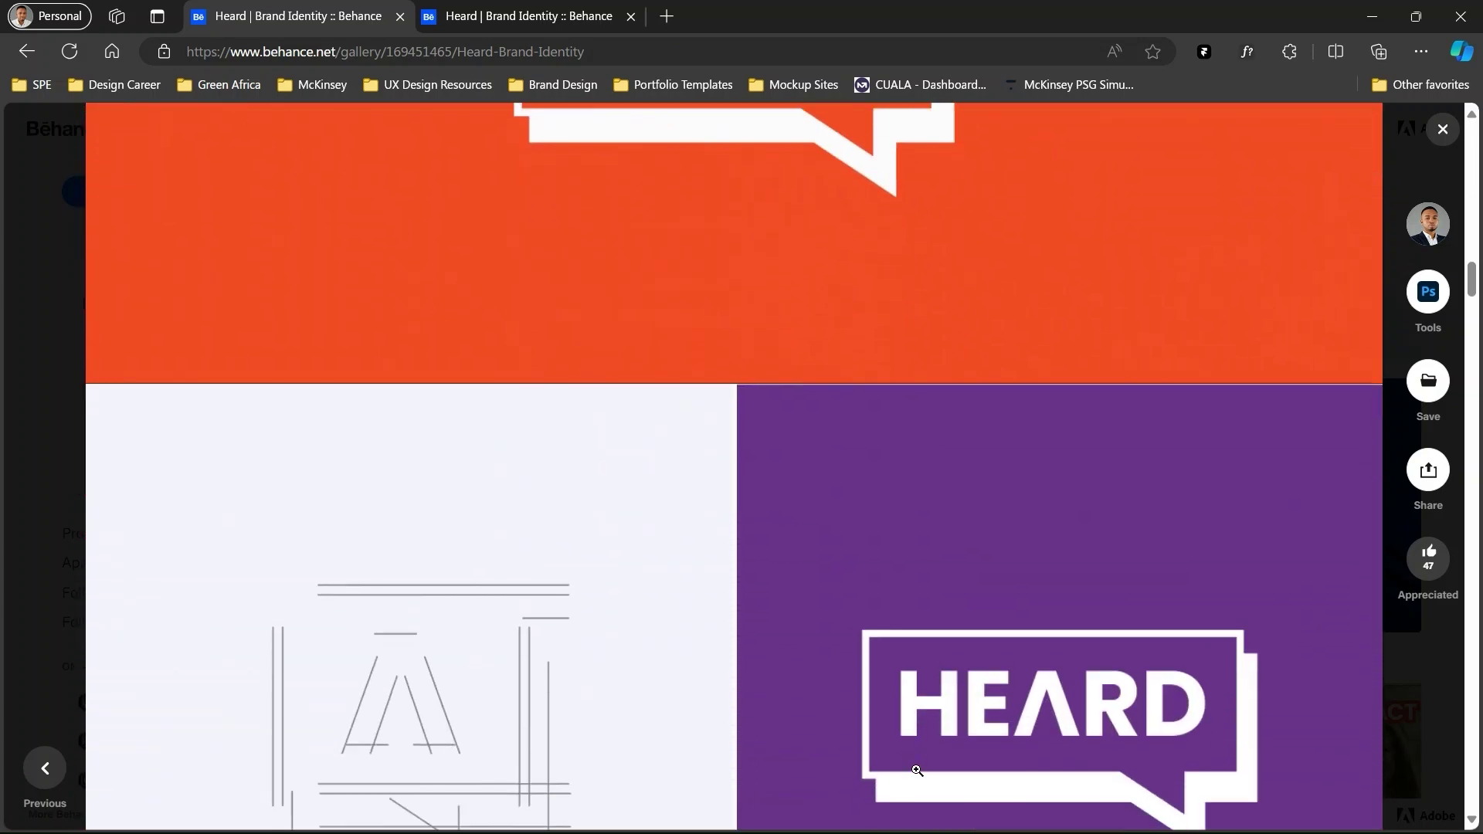
{"action": "scroll", "coordinate": [916, 770], "scroll_direction": "down", "scroll_amount": 6}
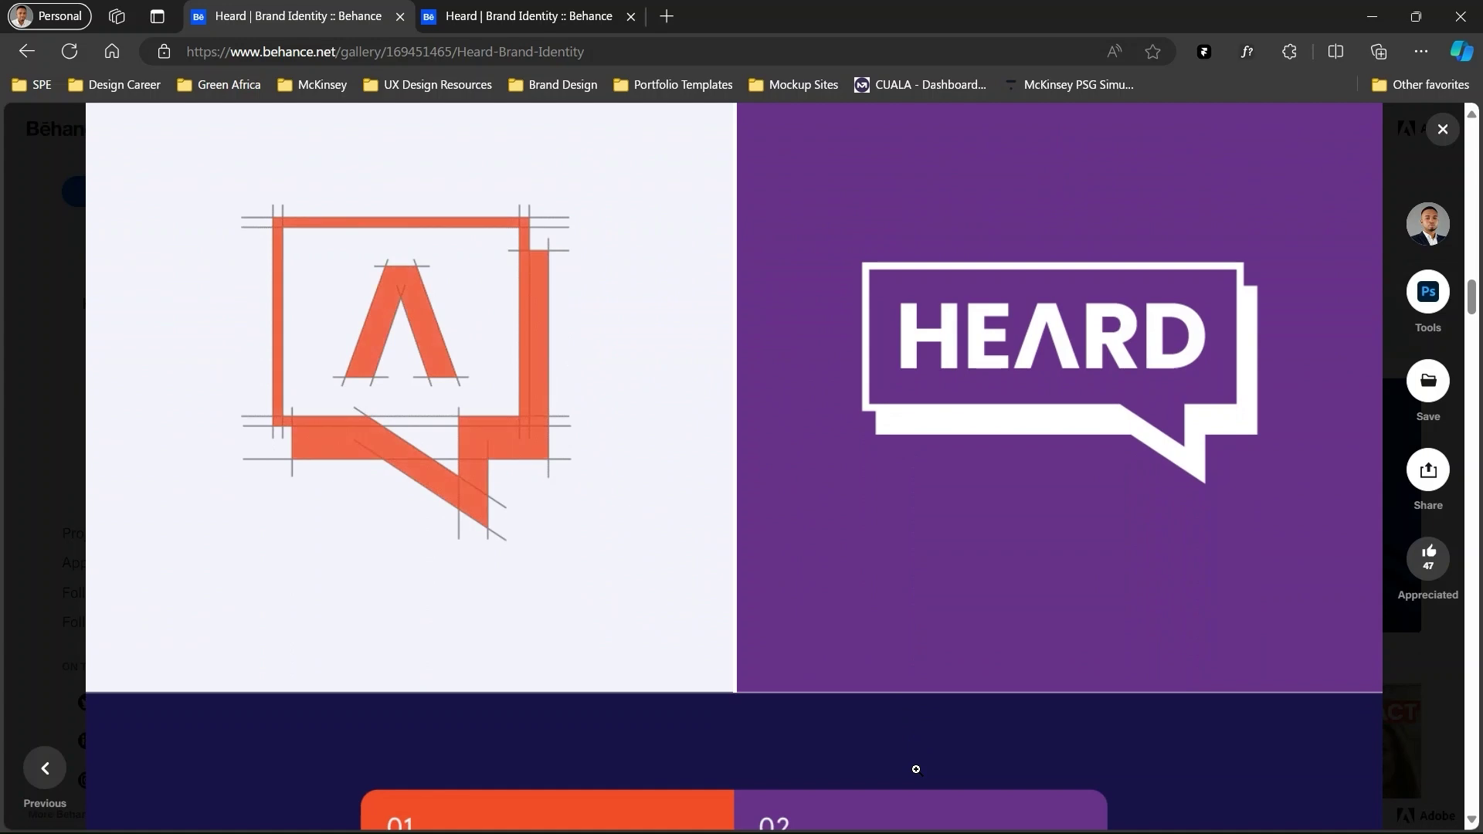
{"action": "scroll", "coordinate": [916, 769], "scroll_direction": "down", "scroll_amount": 10}
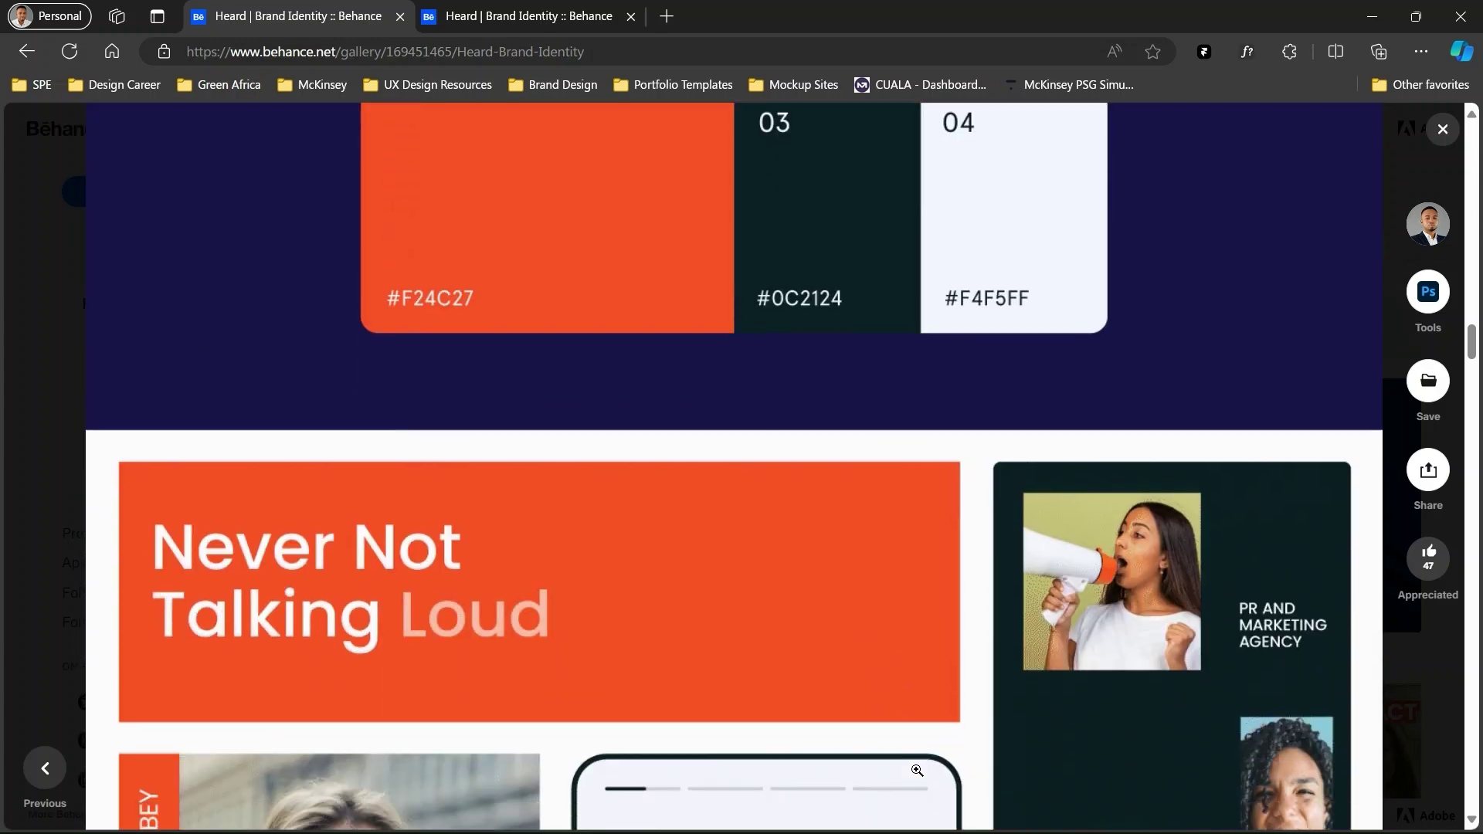
{"action": "scroll", "coordinate": [917, 770], "scroll_direction": "down", "scroll_amount": 4}
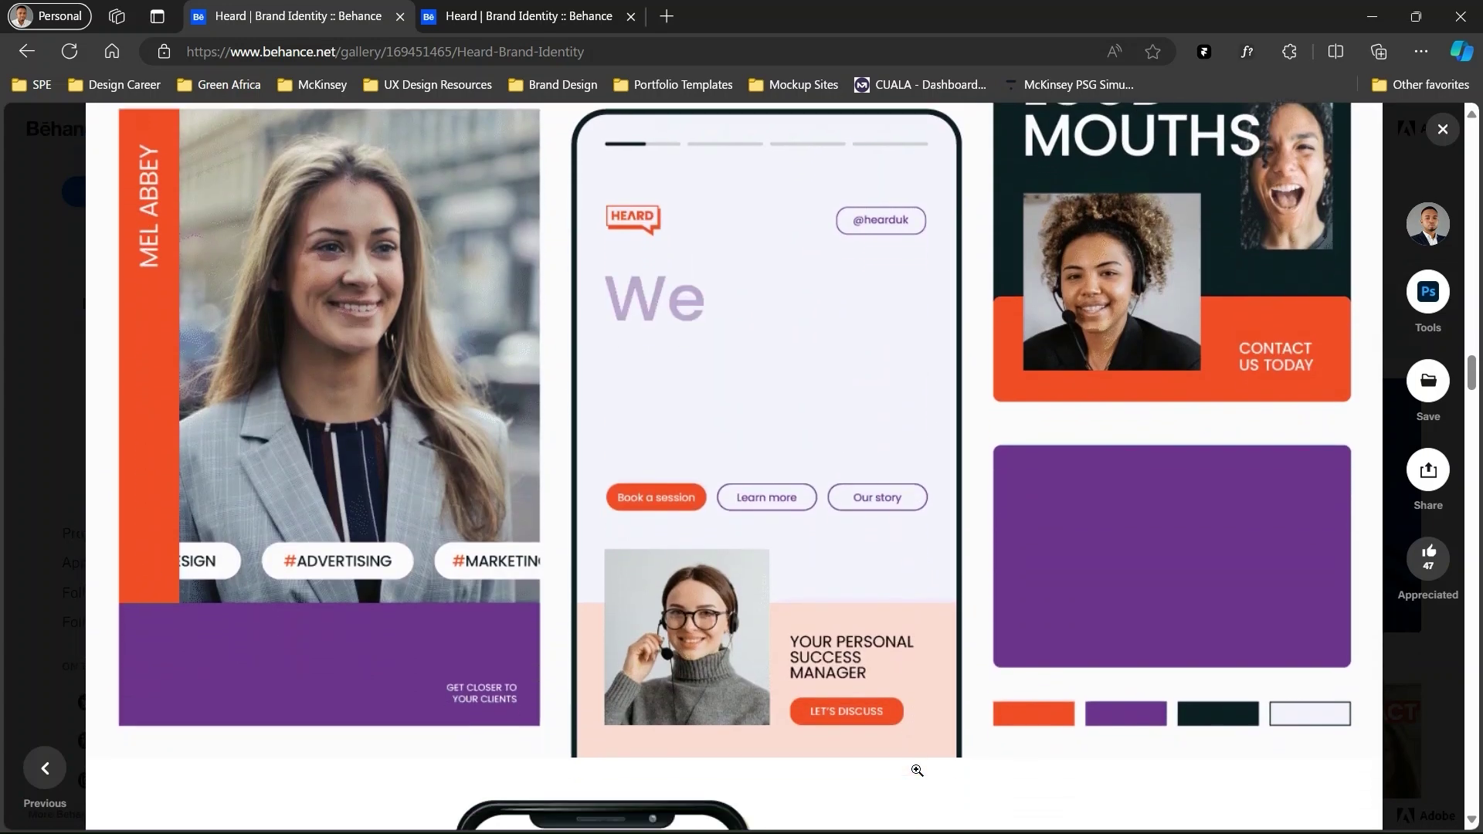
{"action": "scroll", "coordinate": [917, 770], "scroll_direction": "down", "scroll_amount": 15}
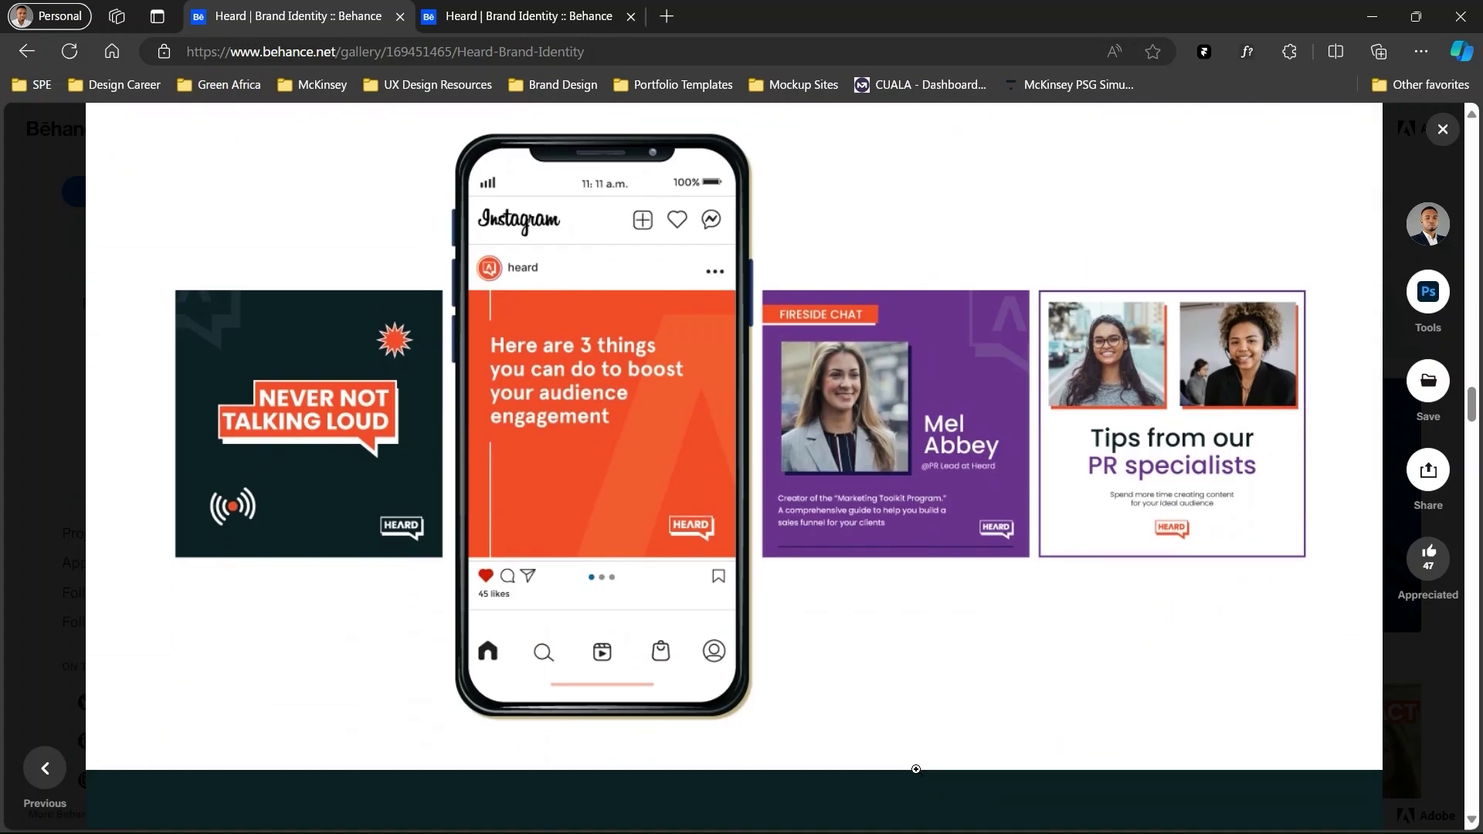
{"action": "scroll", "coordinate": [917, 770], "scroll_direction": "down", "scroll_amount": 18}
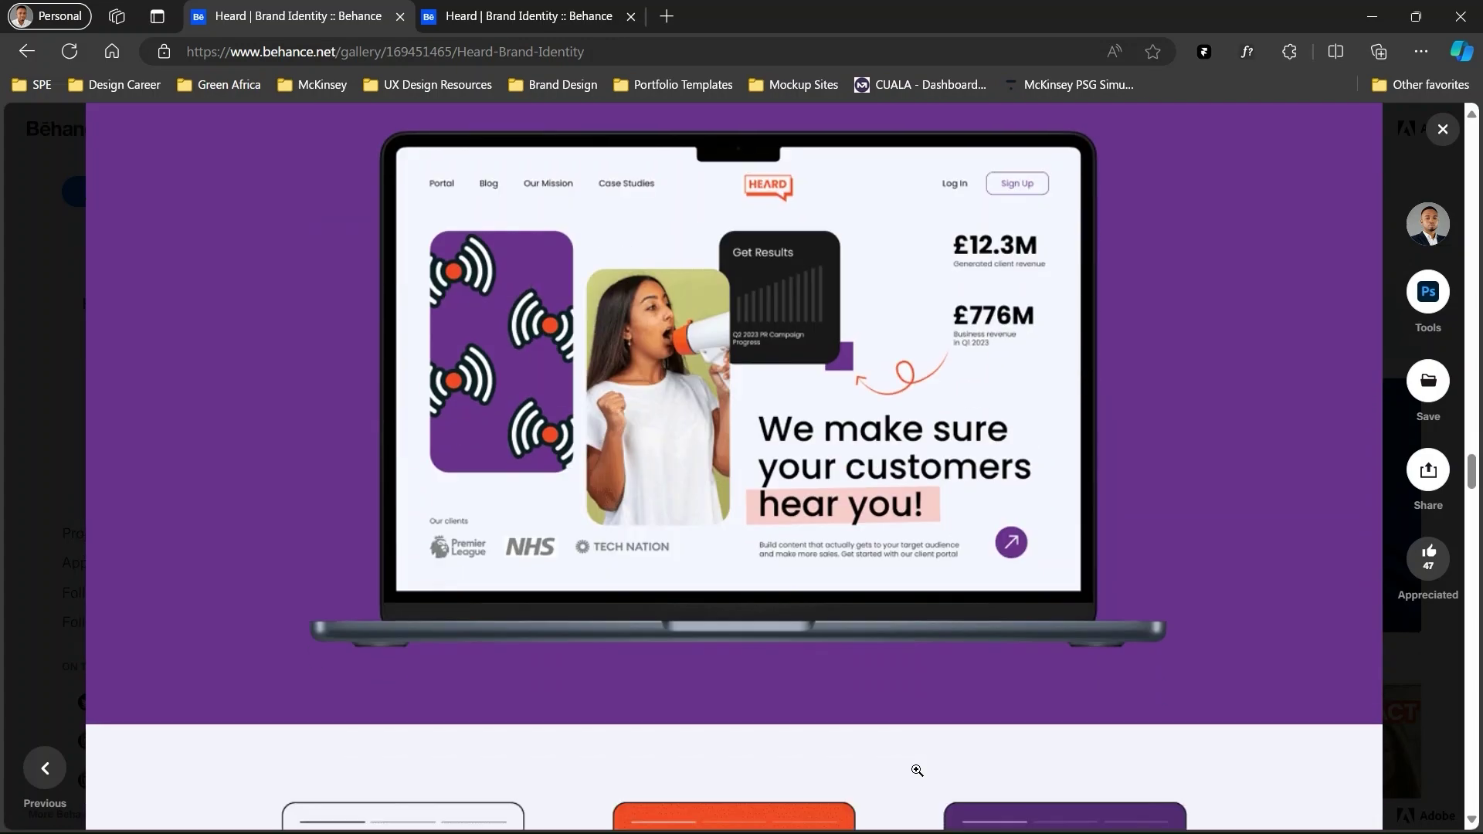
{"action": "scroll", "coordinate": [917, 771], "scroll_direction": "down", "scroll_amount": 20}
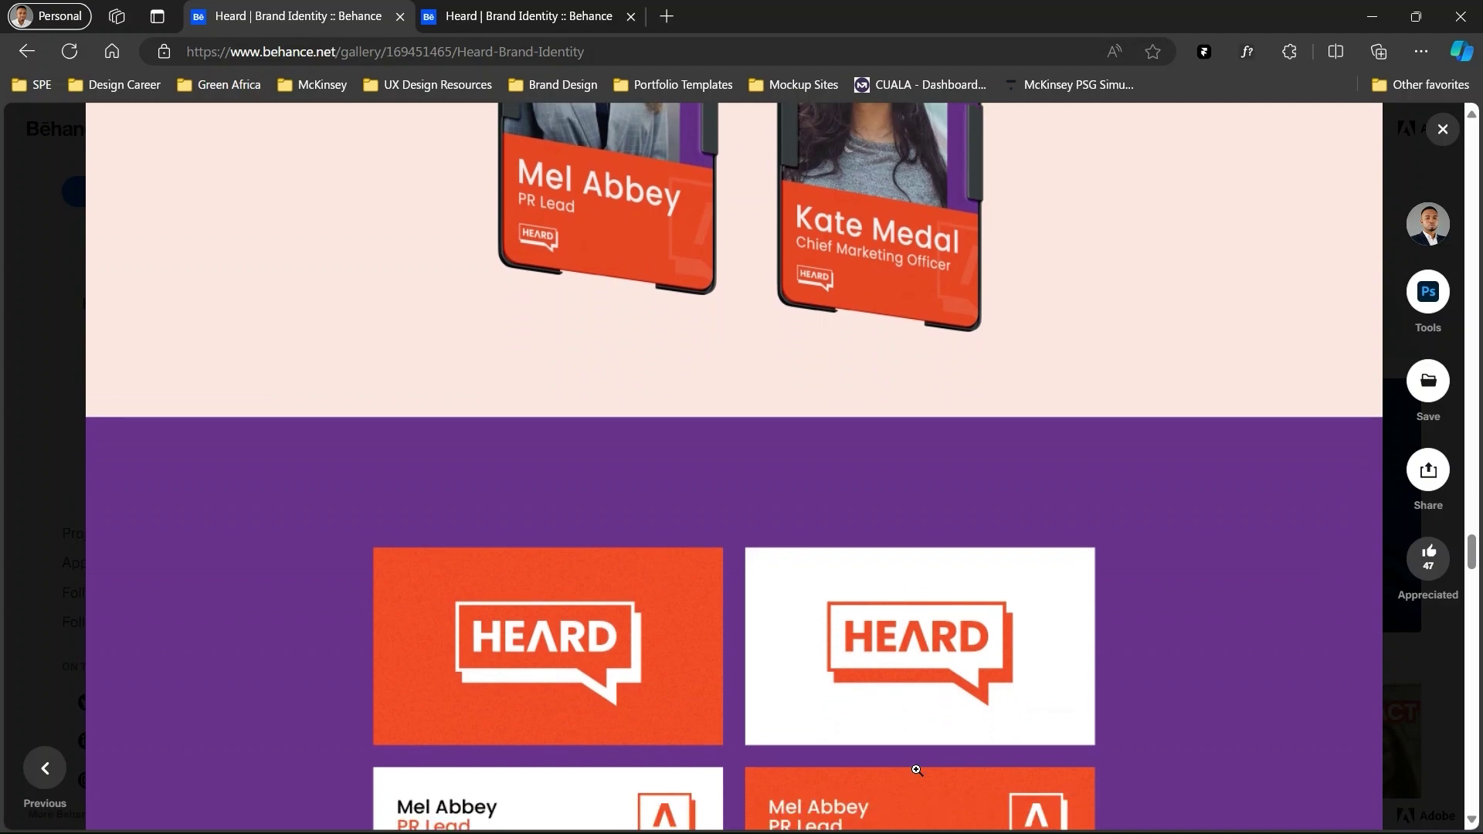
{"action": "scroll", "coordinate": [917, 770], "scroll_direction": "down", "scroll_amount": 20}
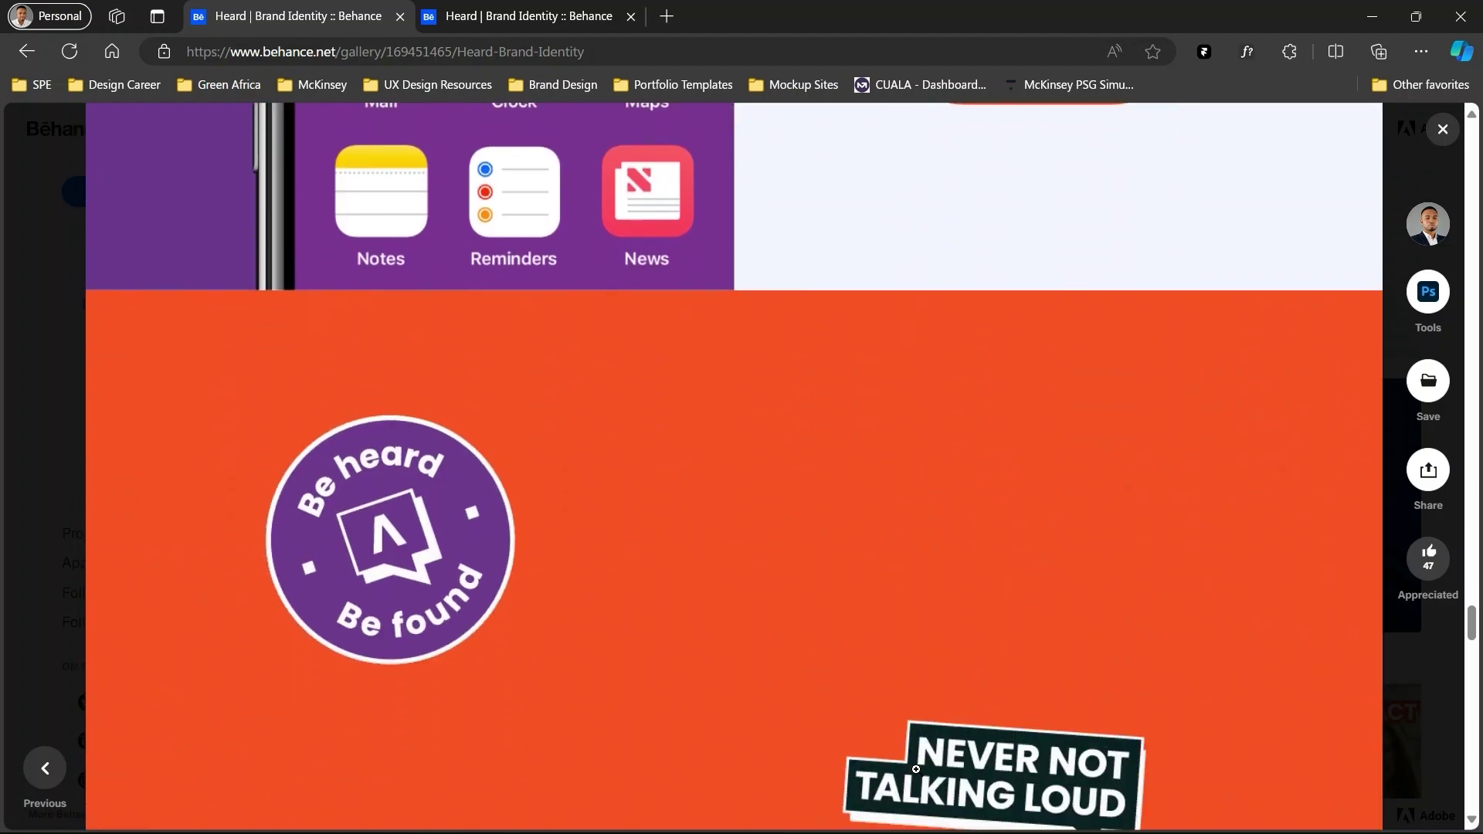
{"action": "scroll", "coordinate": [917, 770], "scroll_direction": "down", "scroll_amount": 18}
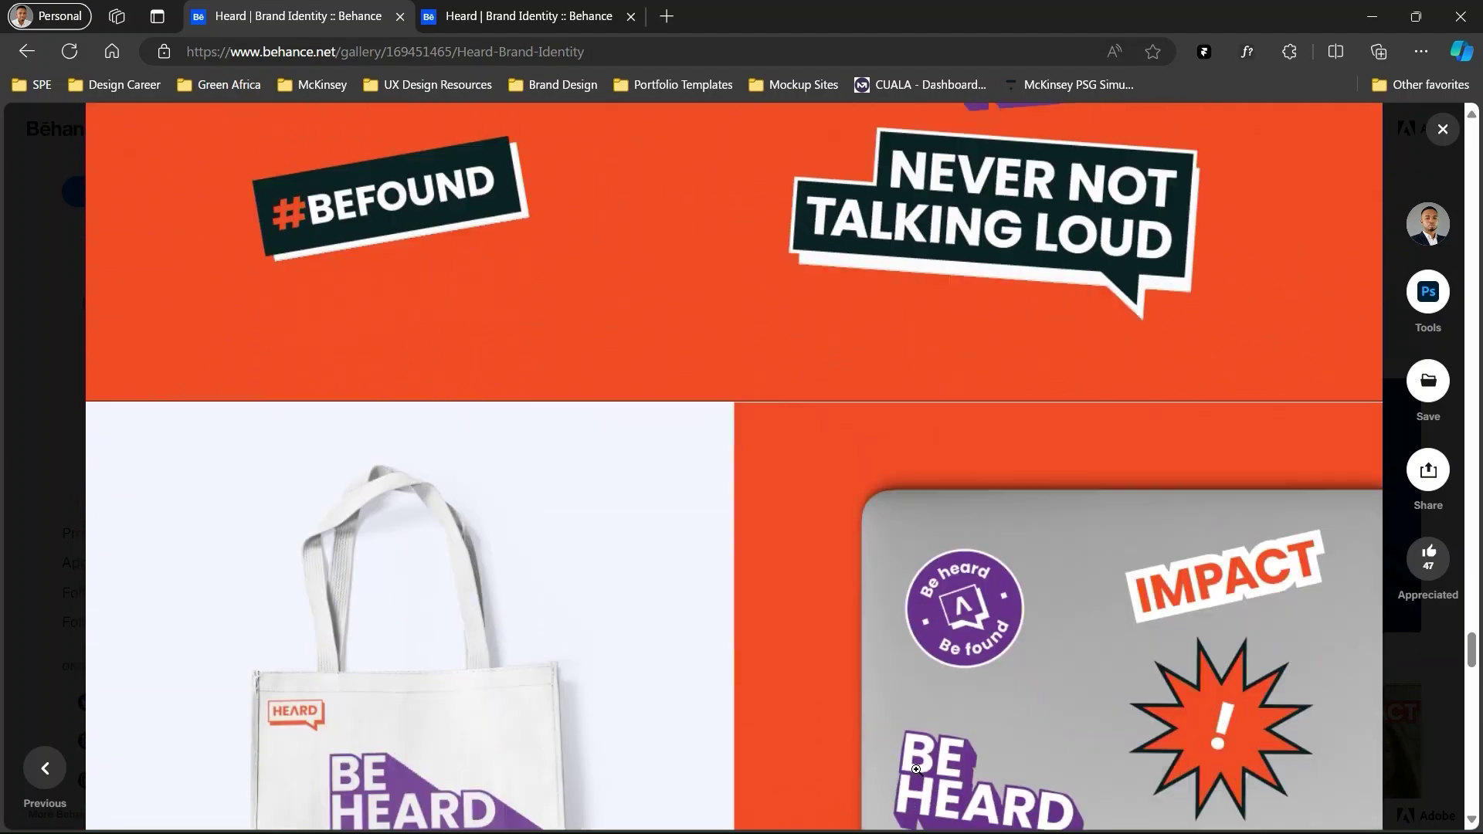